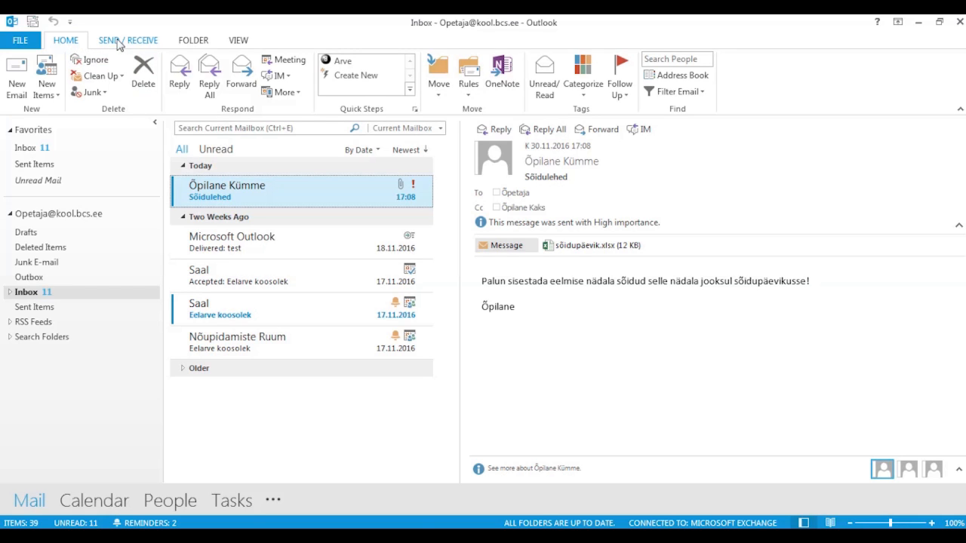
- Look through the Send/Receive, Folder and View ribbon commands
{"action": "left_click", "coordinate": [119, 41]}
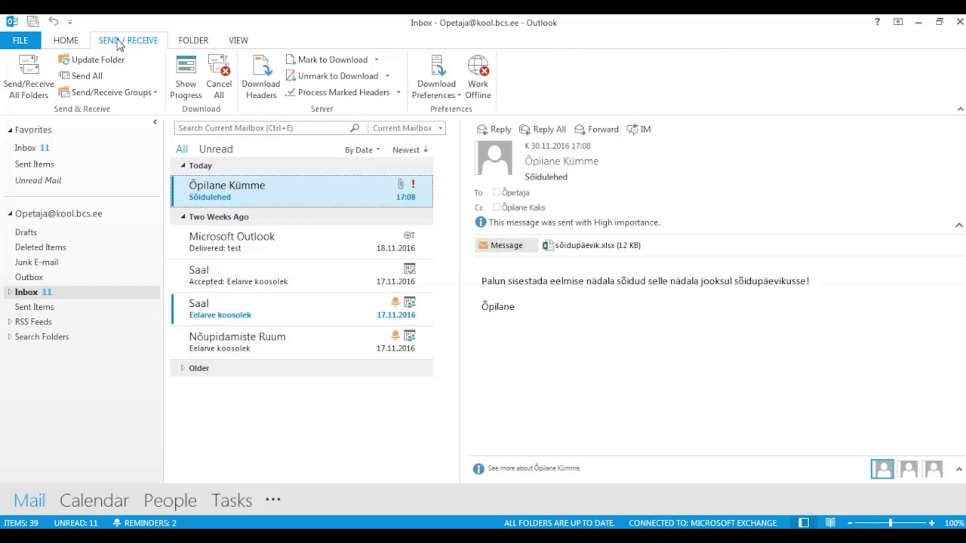
{"action": "left_click", "coordinate": [193, 41]}
{"action": "left_click", "coordinate": [235, 42]}
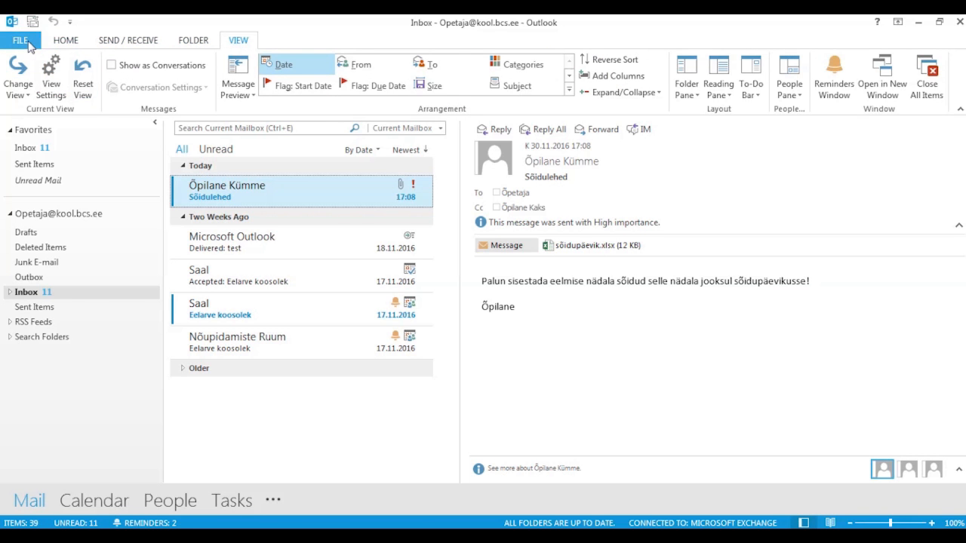
- Check the account information page, then select the Sõidulehed message in the Inbox
{"action": "left_click", "coordinate": [23, 41]}
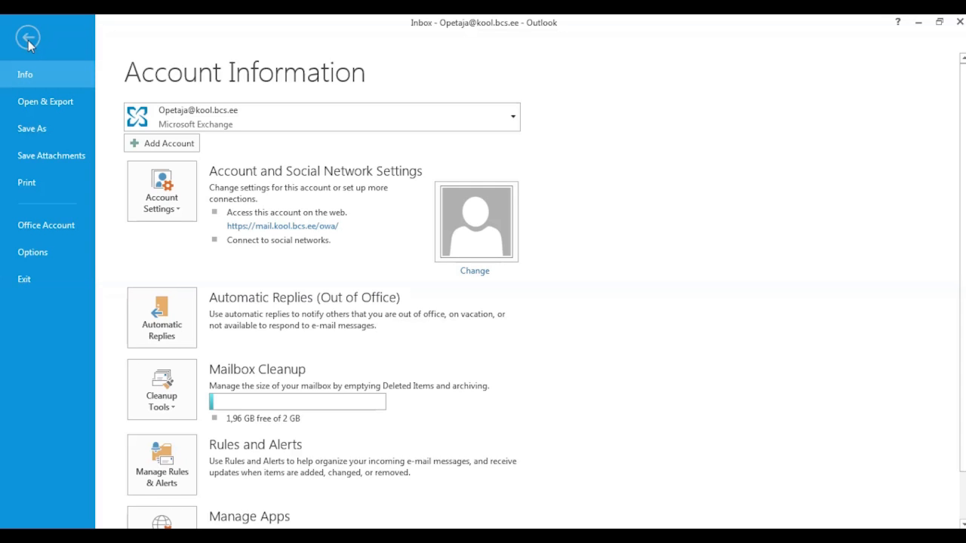
{"action": "left_click", "coordinate": [28, 38]}
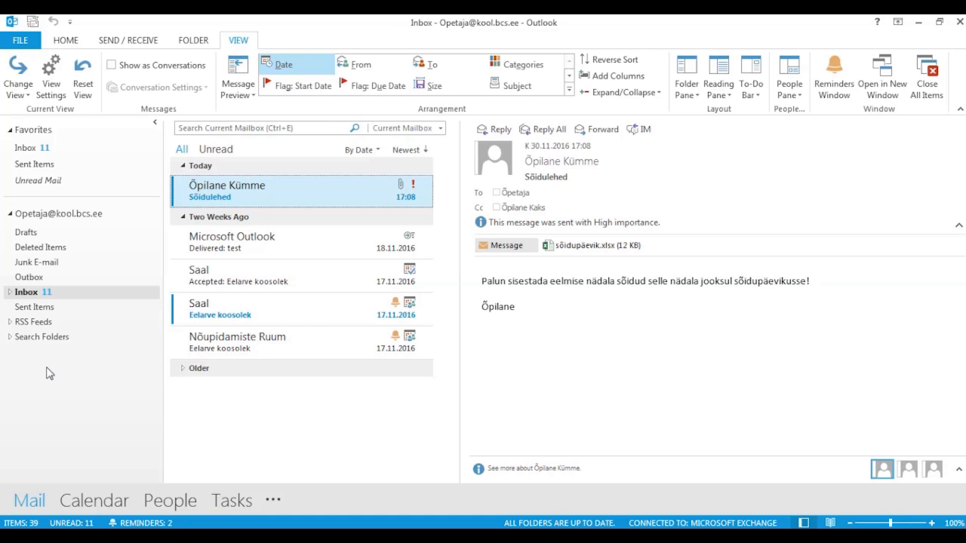
{"action": "left_click", "coordinate": [54, 295]}
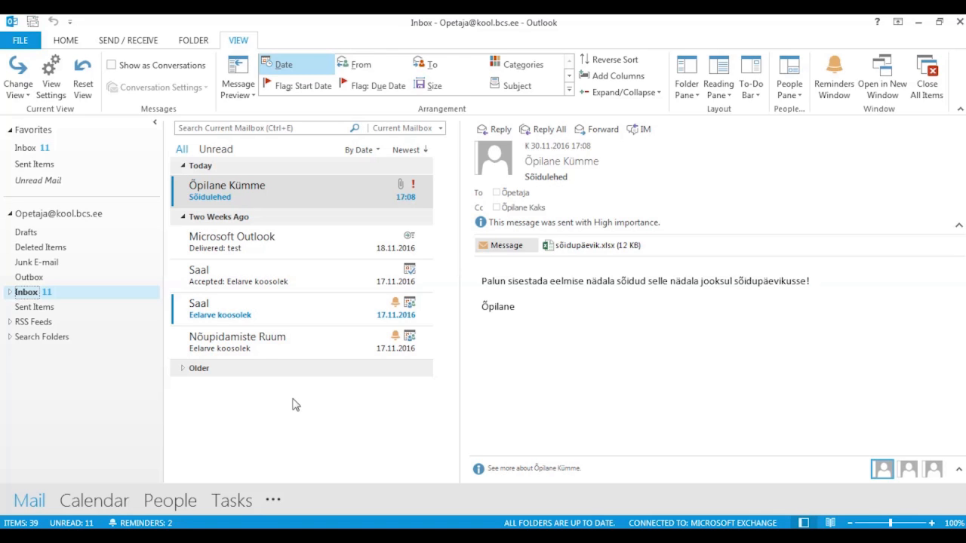
{"action": "left_click", "coordinate": [270, 199]}
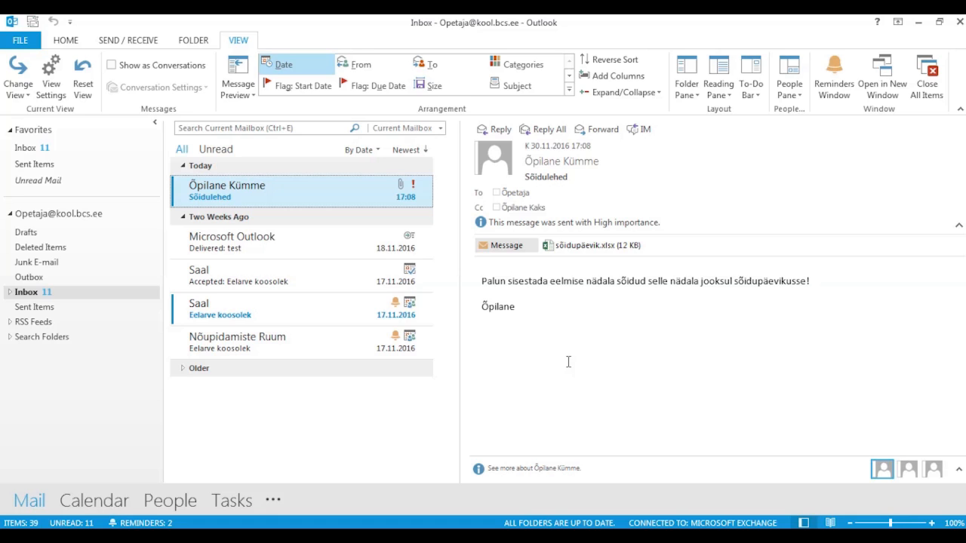
- Show the Calendar in the To-Do Bar and glance at the Reading Pane options without changing them
{"action": "left_click", "coordinate": [750, 97]}
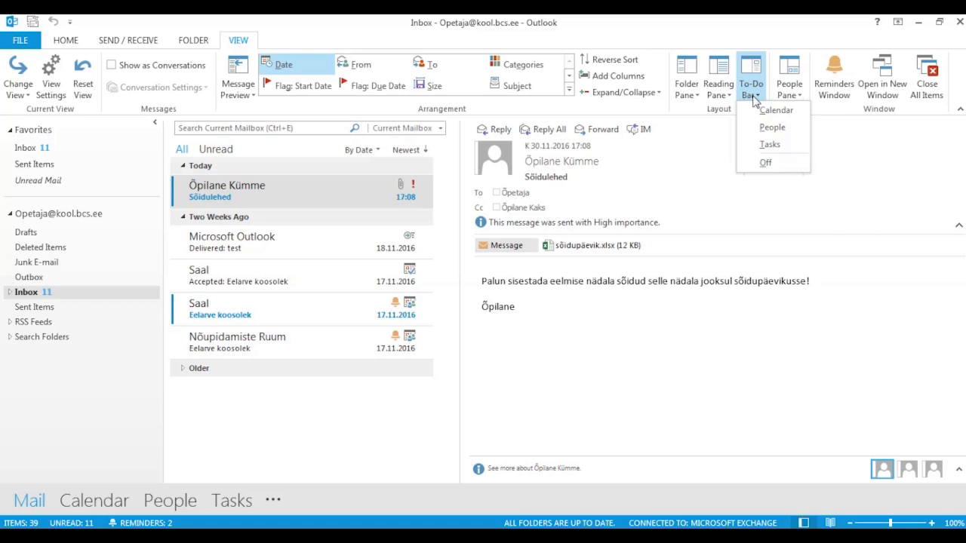
{"action": "left_click", "coordinate": [770, 111]}
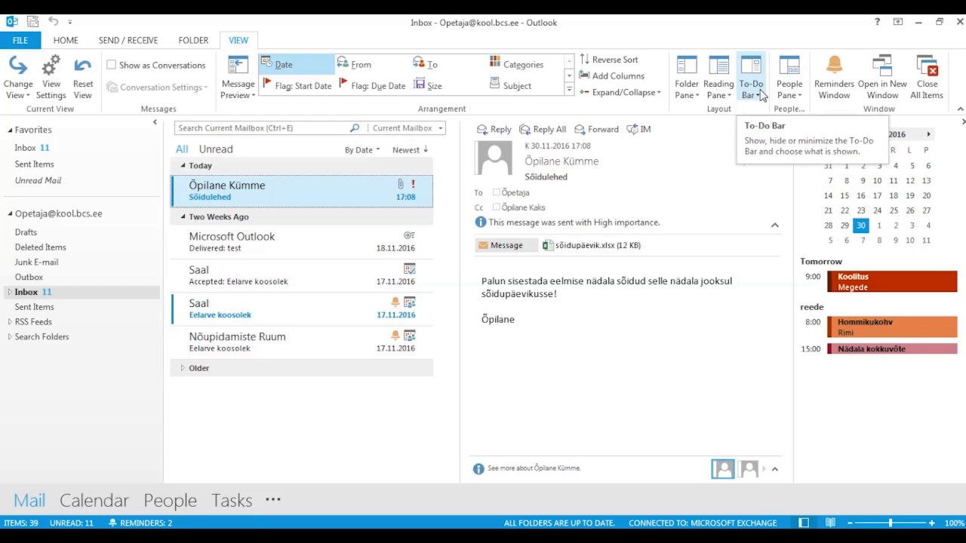
{"action": "left_click", "coordinate": [724, 92]}
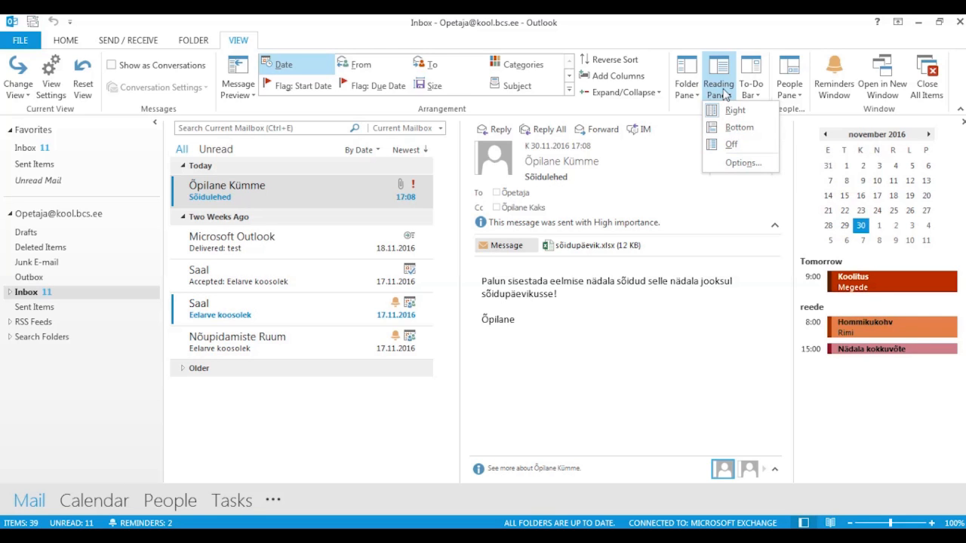
{"action": "left_click", "coordinate": [724, 96]}
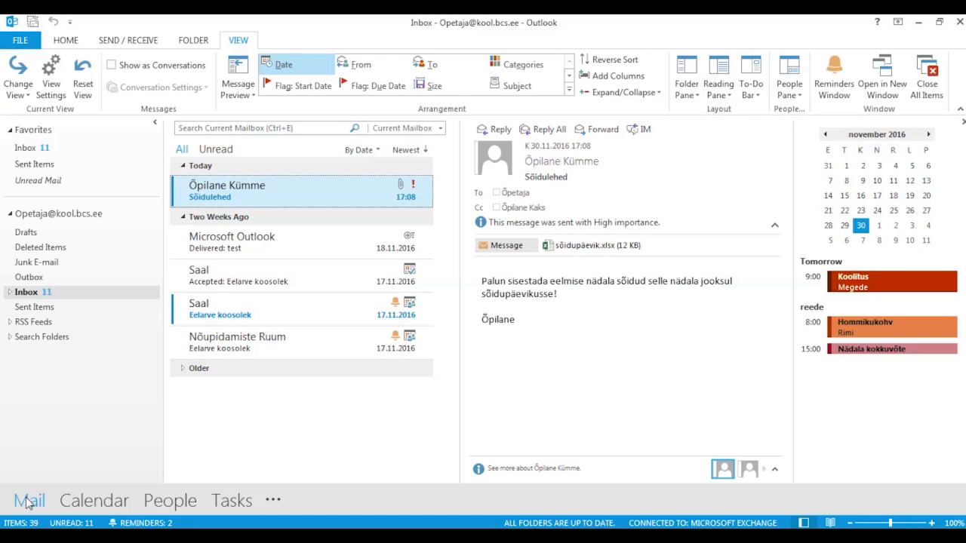
{"action": "left_click", "coordinate": [92, 505]}
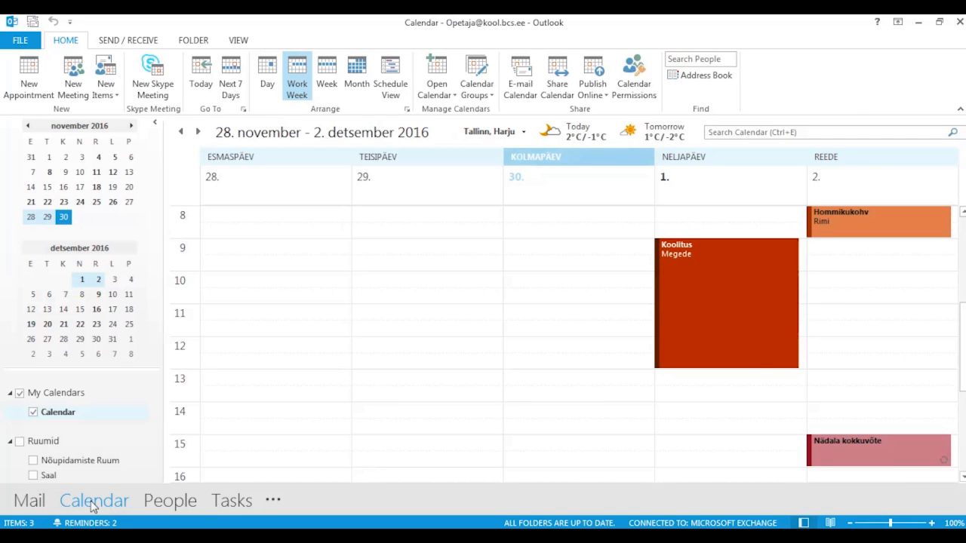
{"action": "mouse_move", "coordinate": [170, 504]}
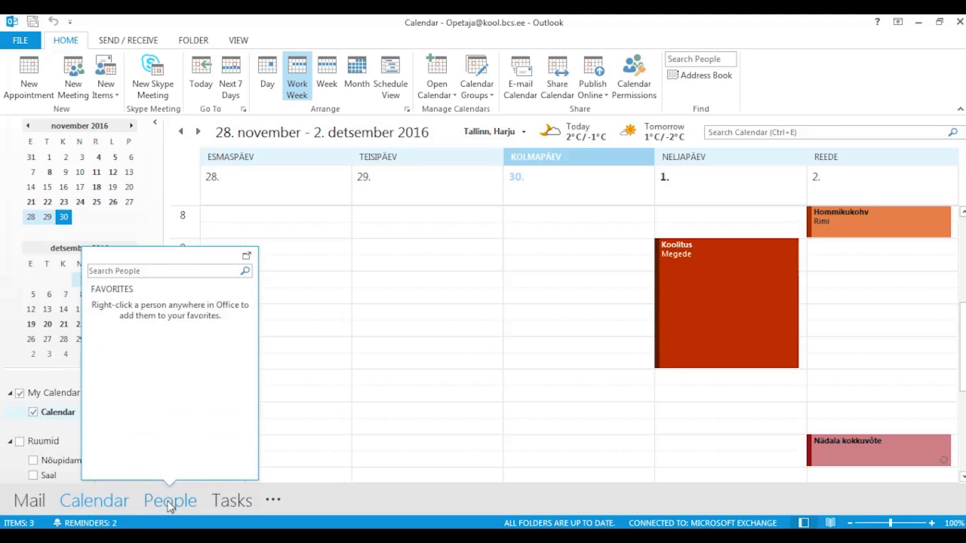
{"action": "left_click", "coordinate": [169, 502]}
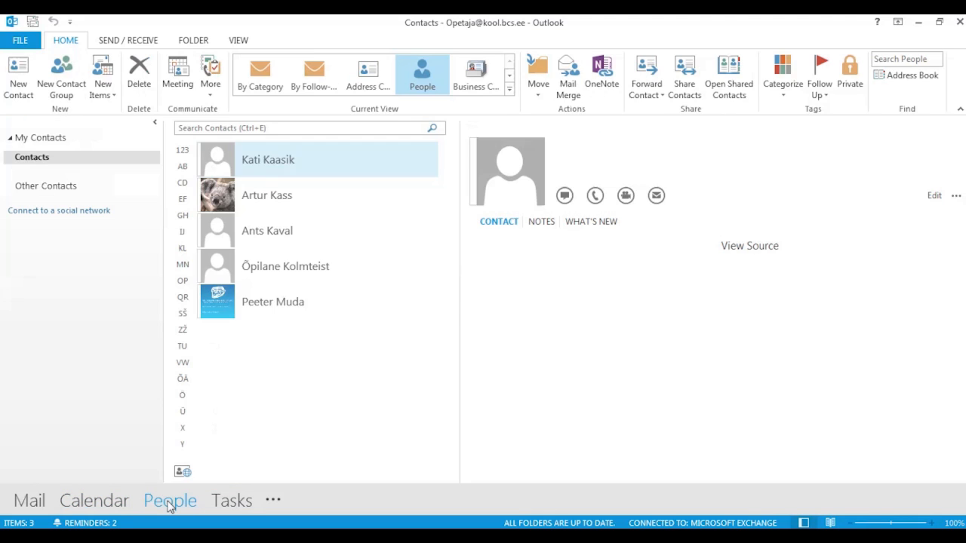
{"action": "left_click", "coordinate": [231, 504]}
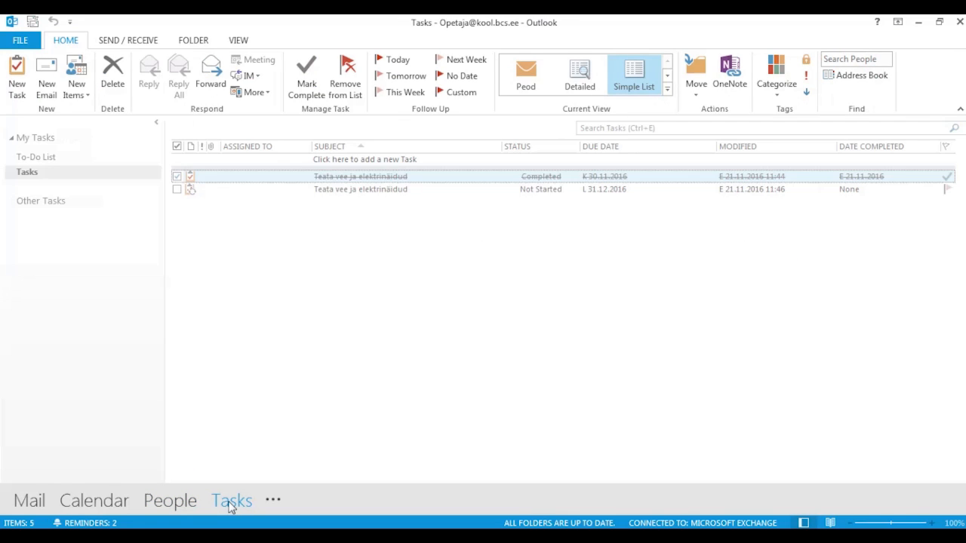
{"action": "left_click", "coordinate": [273, 502]}
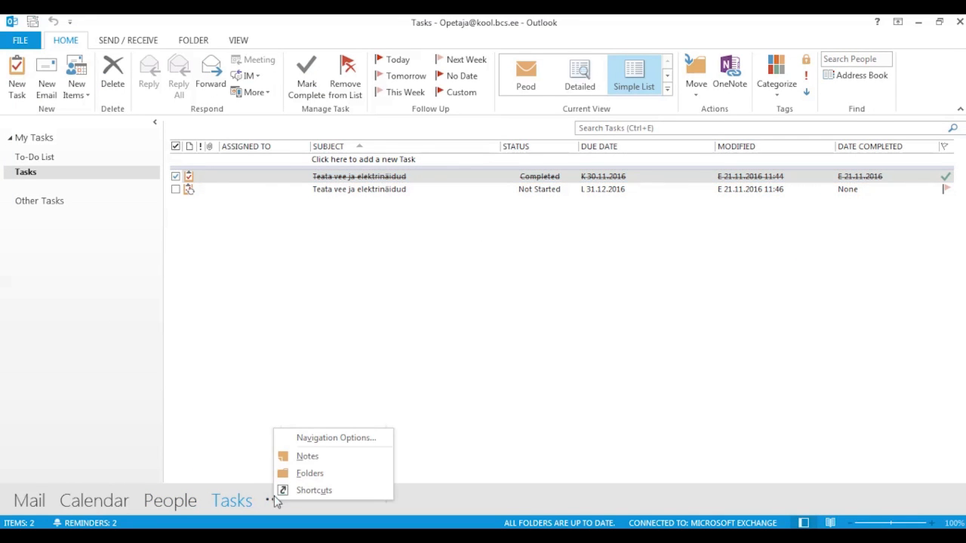
{"action": "left_click", "coordinate": [324, 460]}
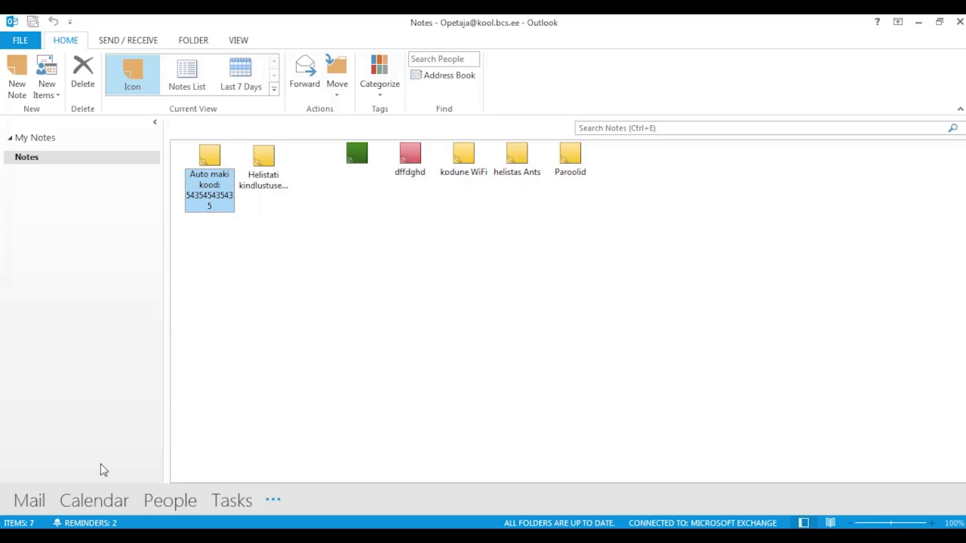
{"action": "left_click", "coordinate": [28, 502]}
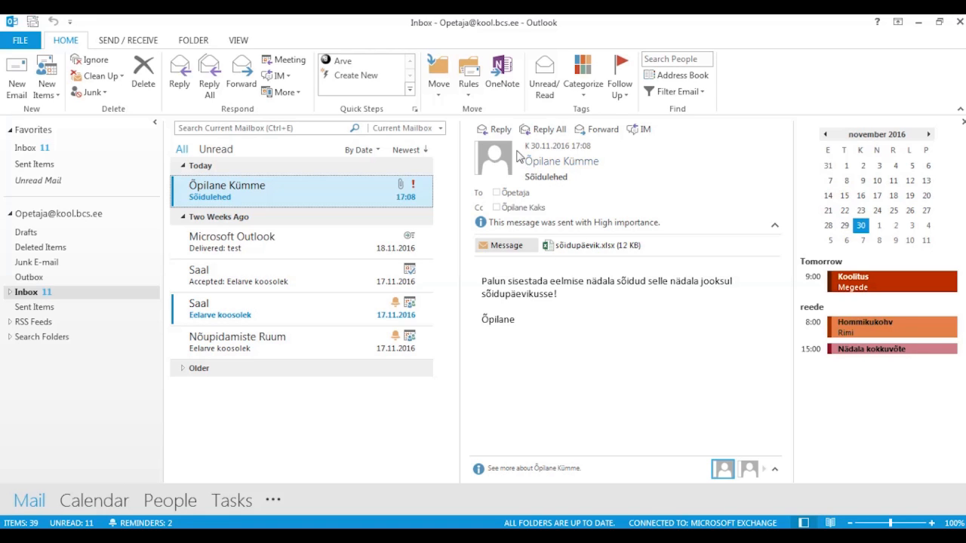
- Start a reply to Sõidulehed, pop it out into its own window, then close it unsent
{"action": "left_click", "coordinate": [501, 130]}
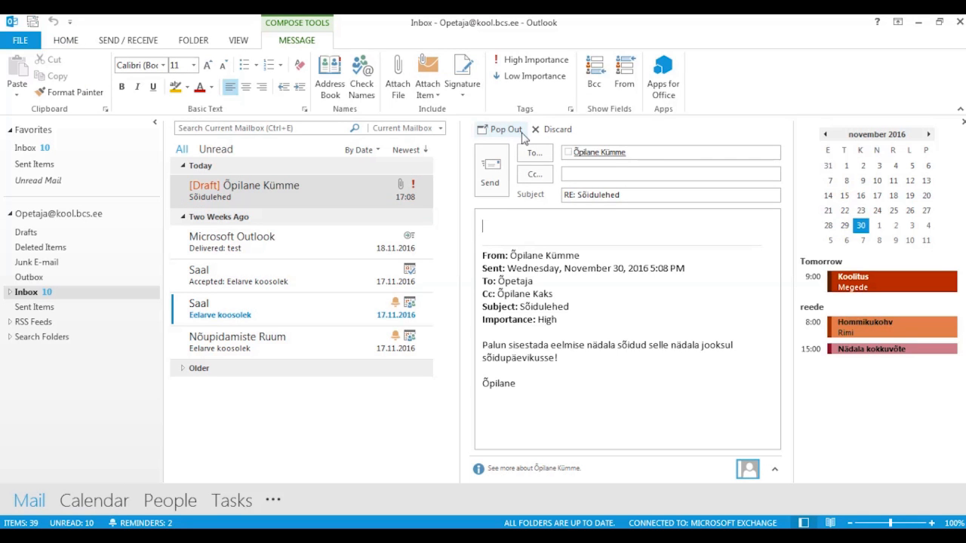
{"action": "left_click", "coordinate": [504, 130]}
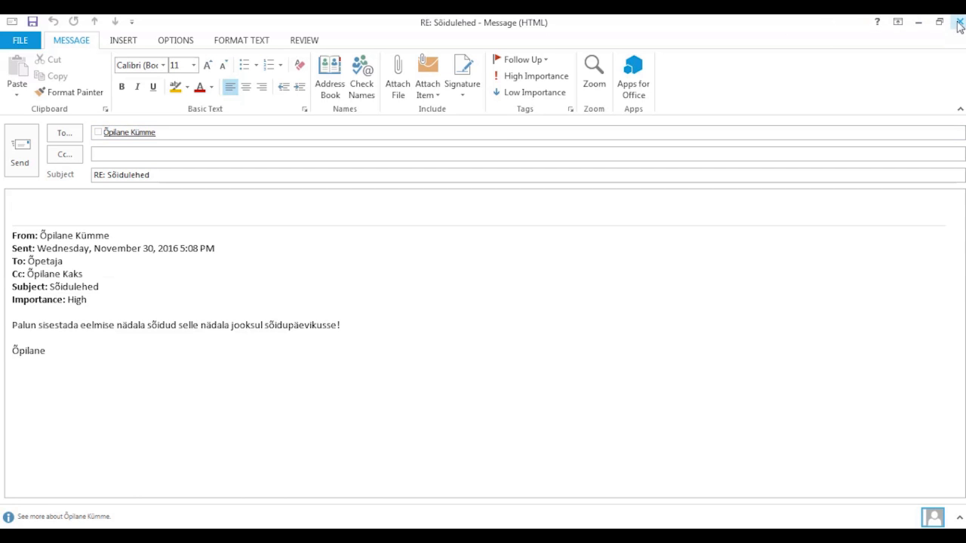
{"action": "left_click", "coordinate": [960, 23]}
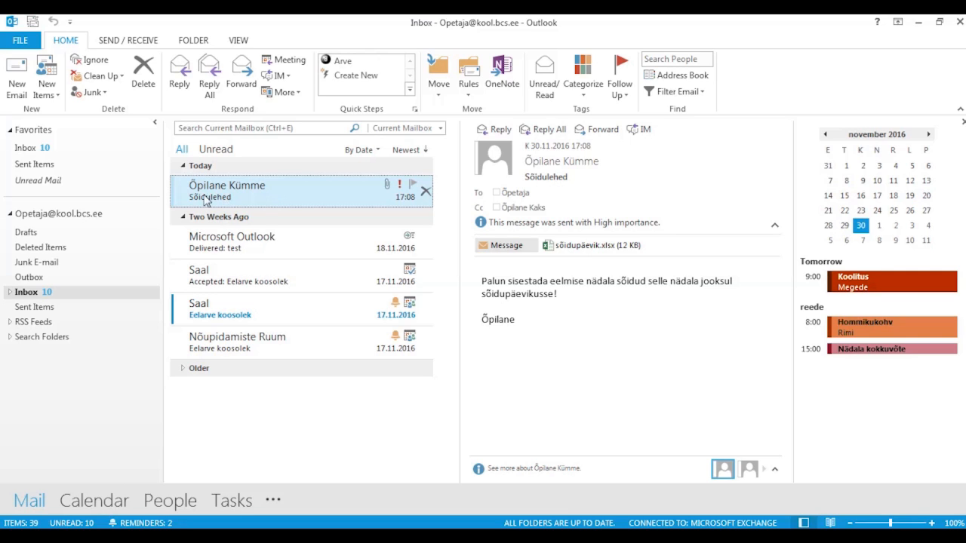
- Toggle Sõidulehed between read and unread several times, finishing unread with Ctrl+U
{"action": "left_click", "coordinate": [175, 196]}
{"action": "left_click", "coordinate": [176, 196]}
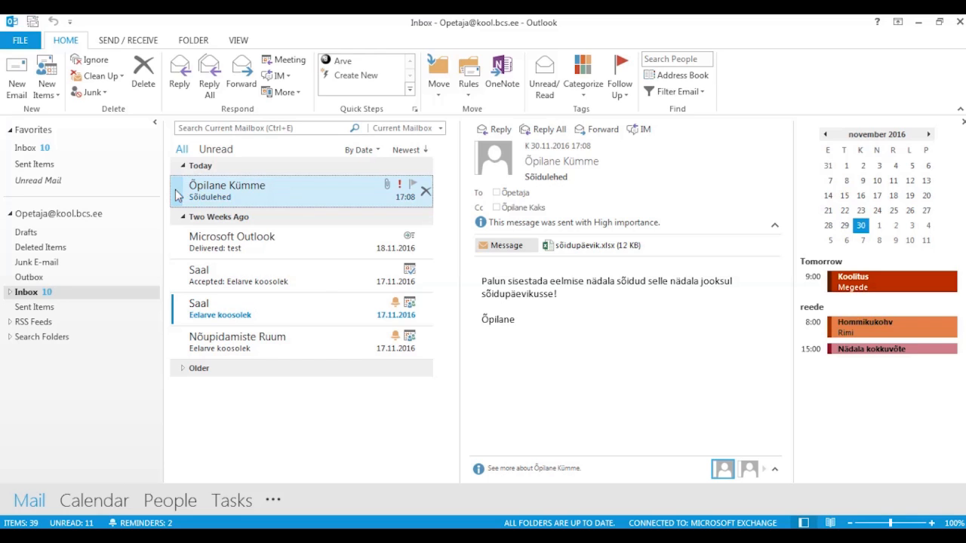
{"action": "right_click", "coordinate": [262, 197]}
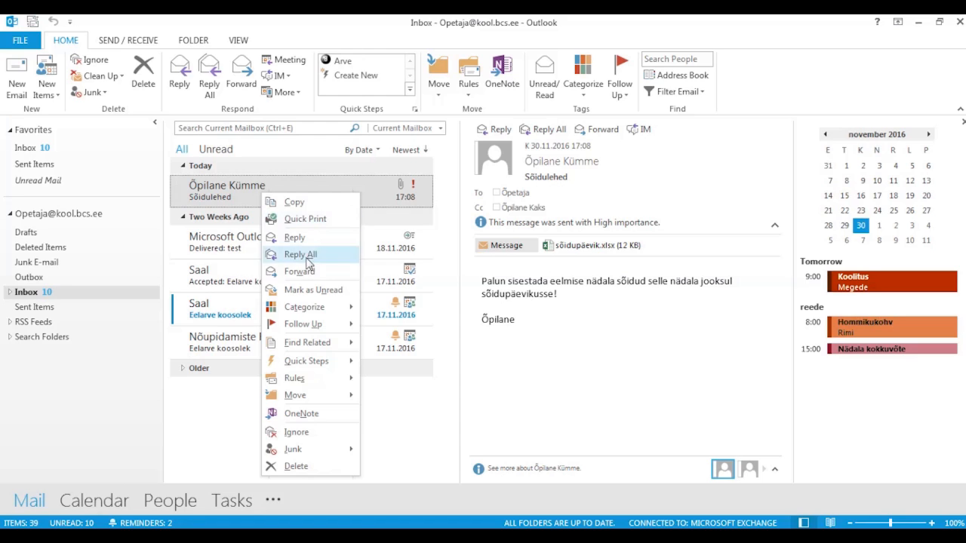
{"action": "left_click", "coordinate": [327, 292]}
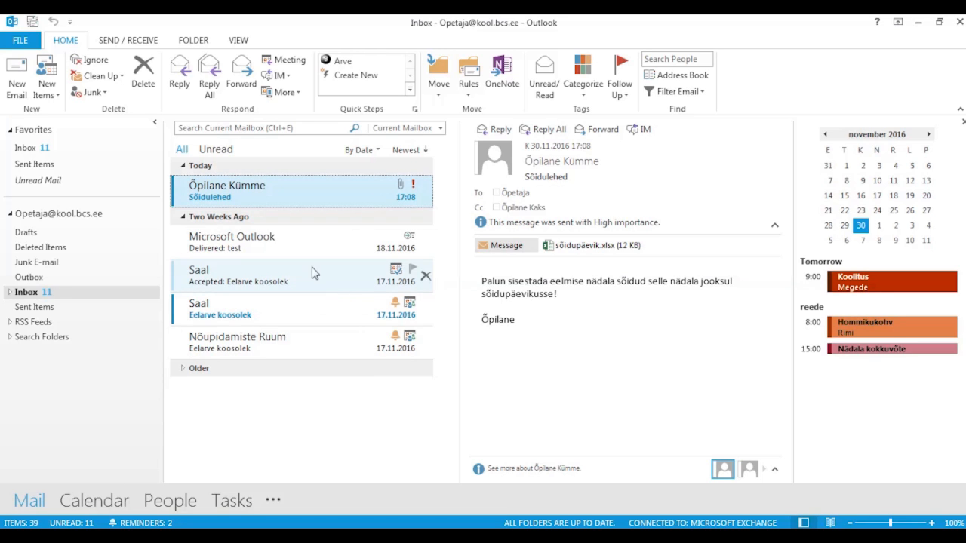
{"action": "left_click", "coordinate": [176, 197]}
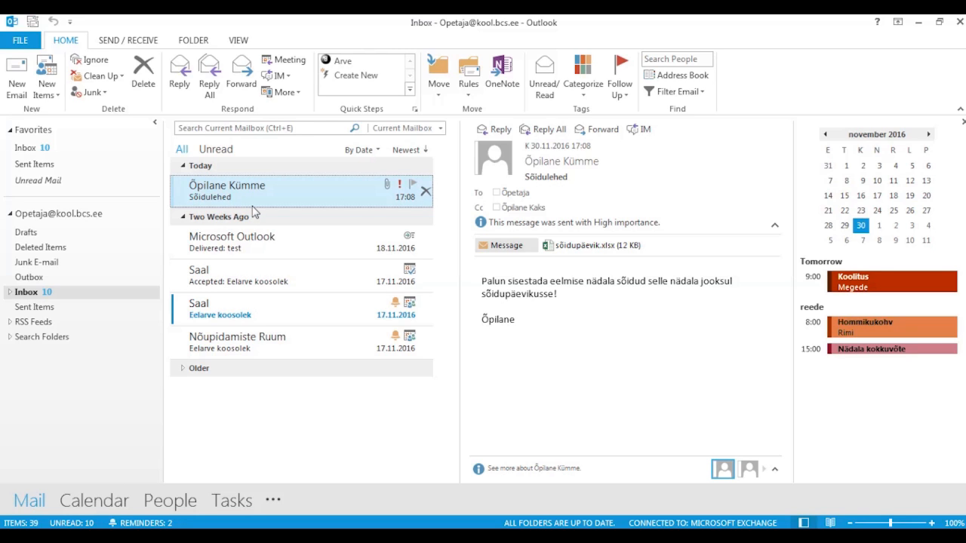
{"action": "key", "text": "ctrl+u"}
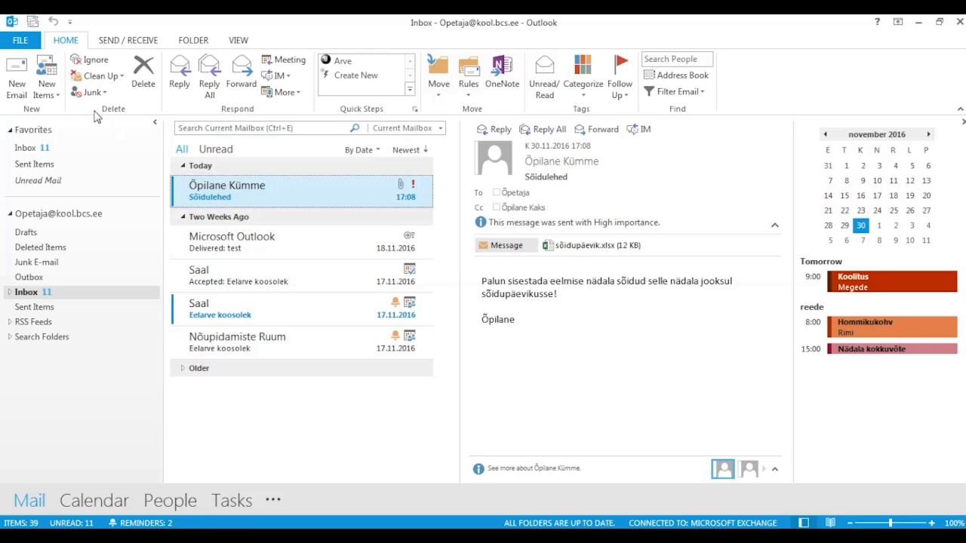
- In Outlook Options > Mail > Reading Pane, stop marking items read when the selection changes
{"action": "left_click", "coordinate": [23, 41]}
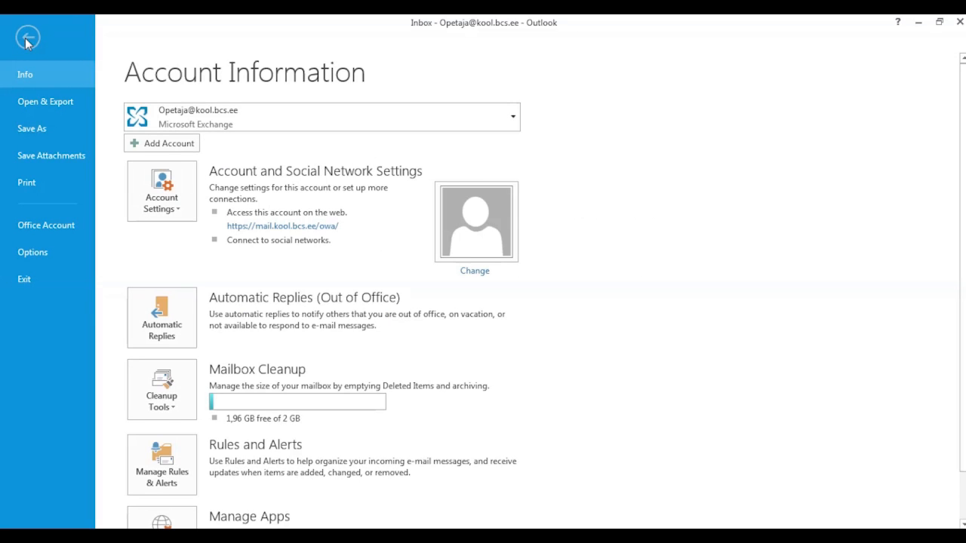
{"action": "left_click", "coordinate": [43, 252]}
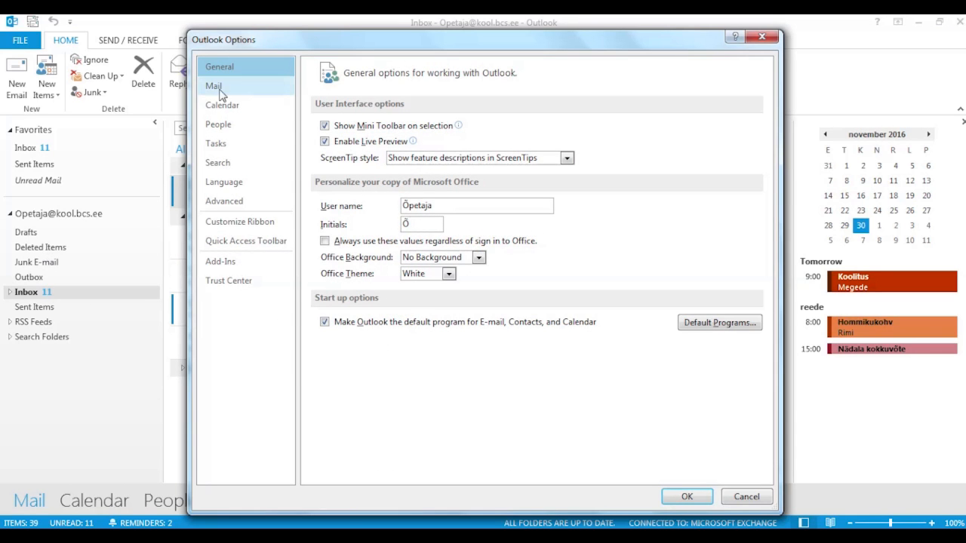
{"action": "left_click", "coordinate": [226, 88]}
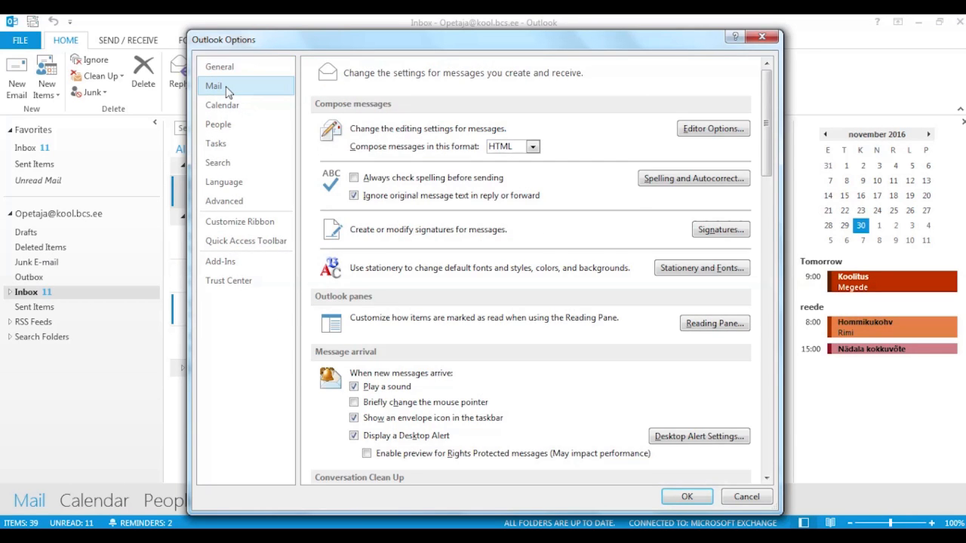
{"action": "left_click", "coordinate": [709, 325]}
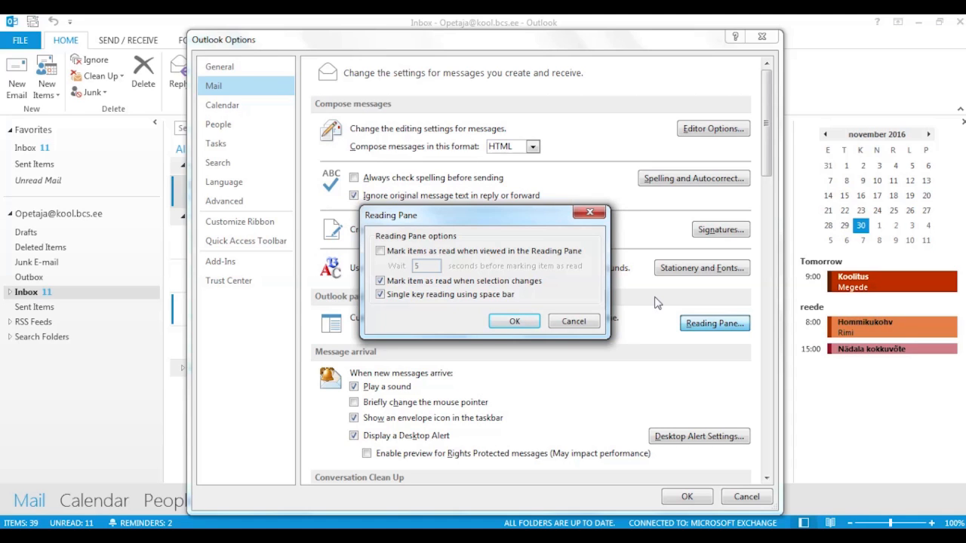
{"action": "left_click", "coordinate": [379, 284]}
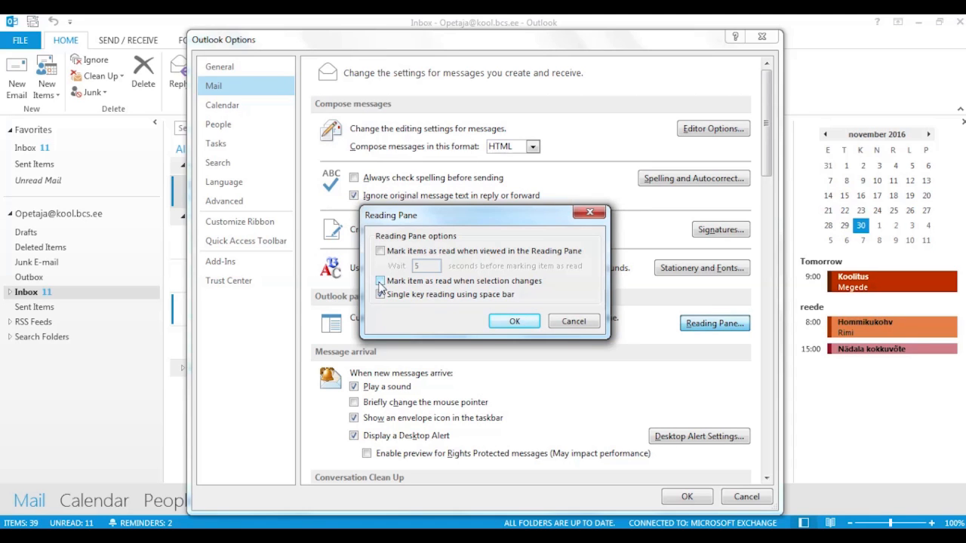
{"action": "left_click", "coordinate": [517, 321]}
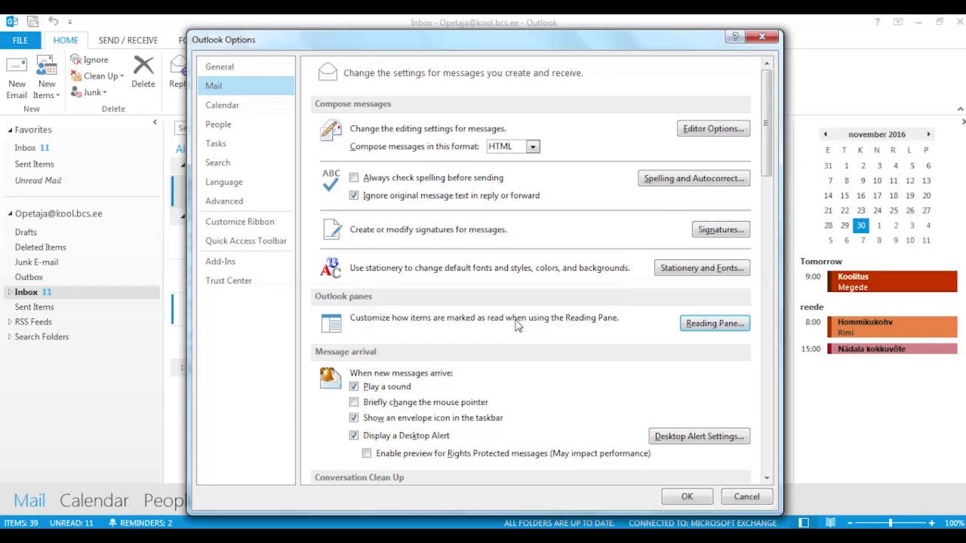
{"action": "left_click", "coordinate": [687, 497]}
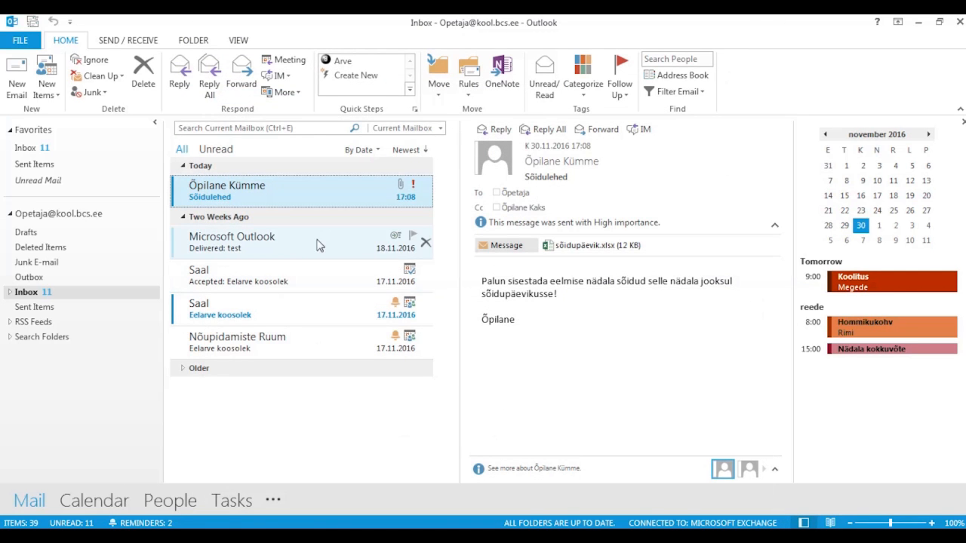
- Switch between the 'Delivered: test' report and Sõidulehed, ending on the delivery report
{"action": "left_click", "coordinate": [293, 238]}
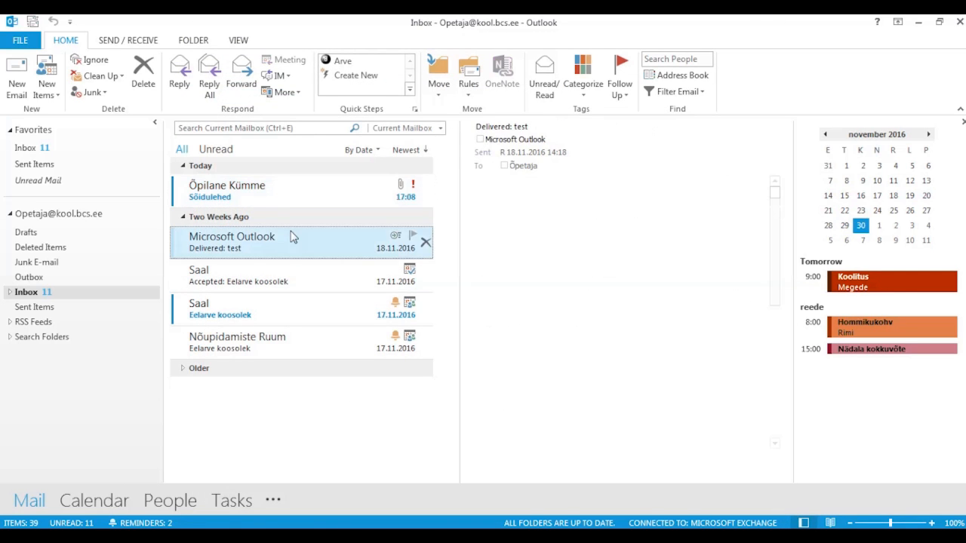
{"action": "left_click", "coordinate": [280, 191]}
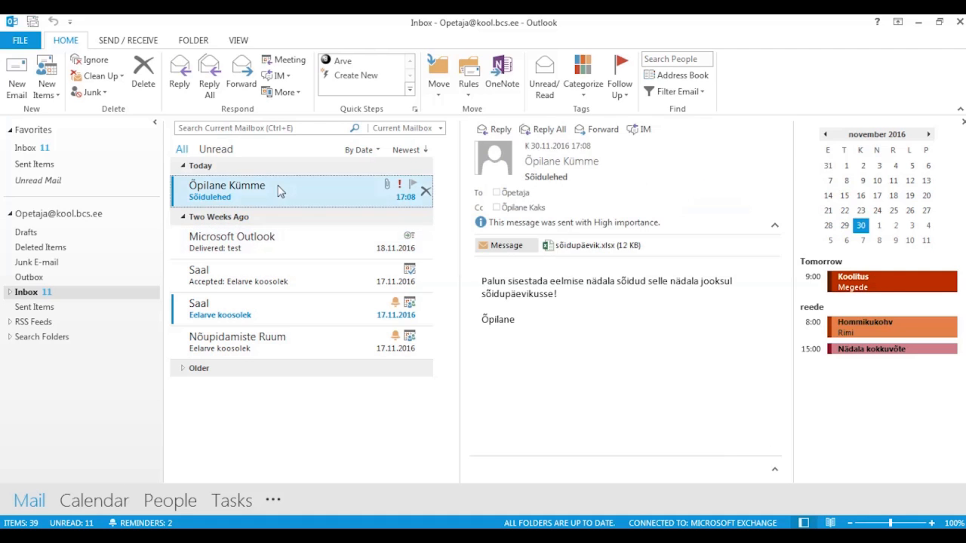
{"action": "left_click", "coordinate": [285, 246]}
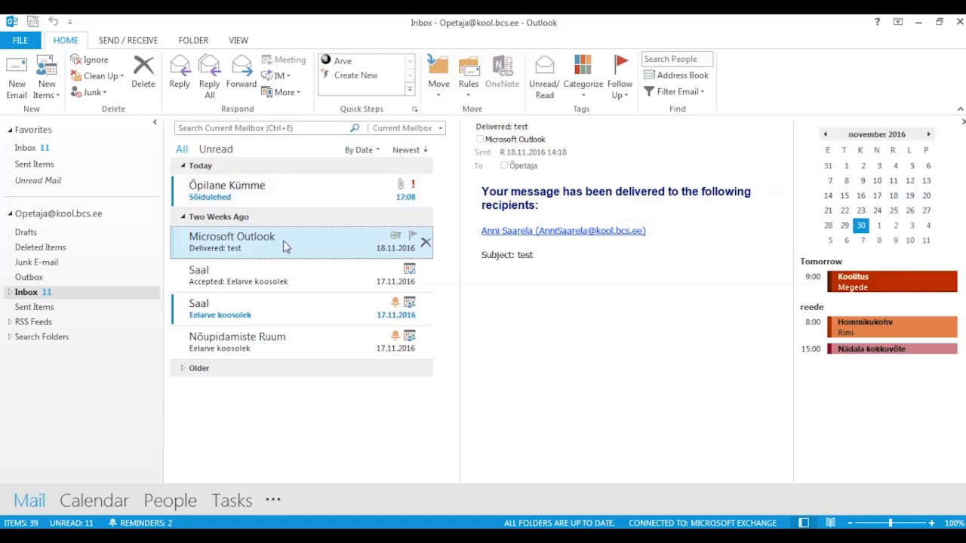
- Open Sõidulehed in its own window, preview sõidupäevik.xlsx, then open it in Excel
{"action": "double_click", "coordinate": [261, 194]}
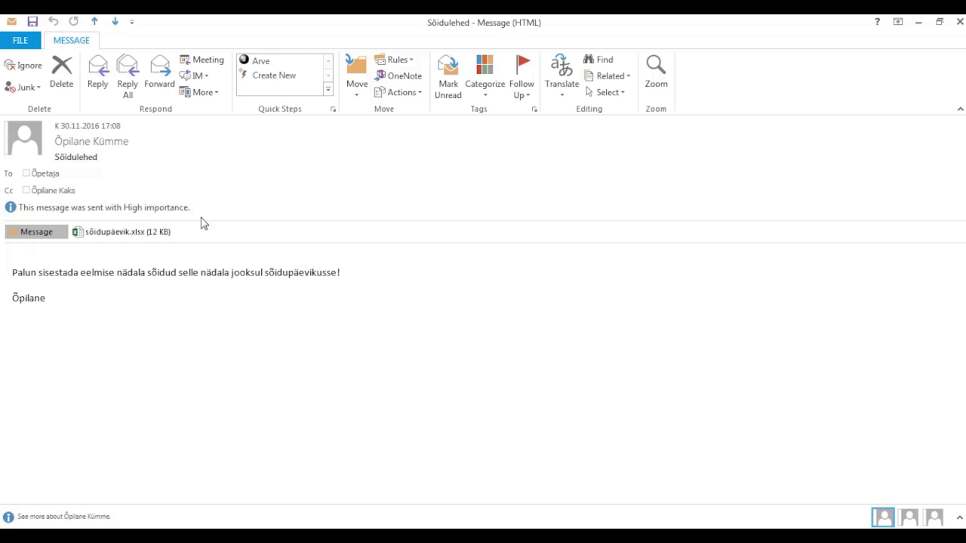
{"action": "left_click", "coordinate": [125, 234]}
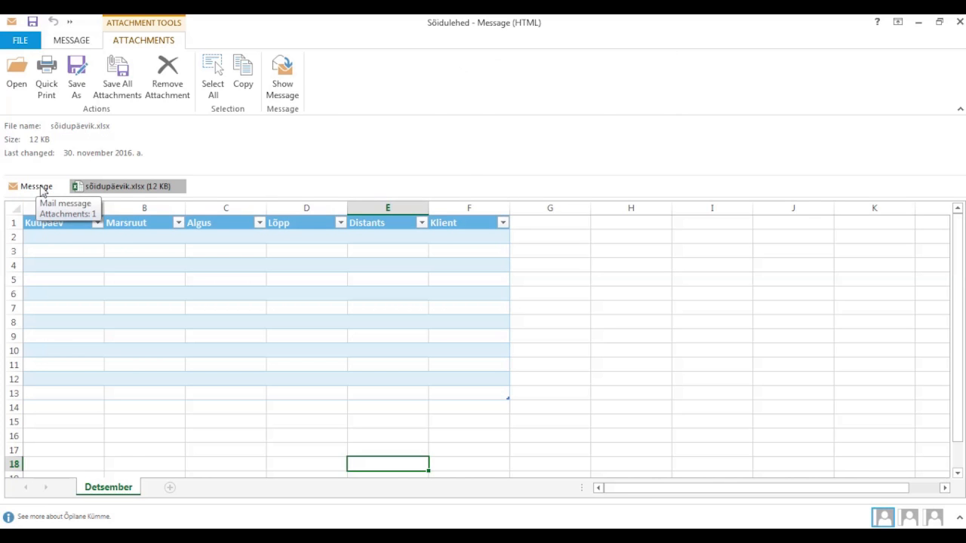
{"action": "left_click", "coordinate": [42, 188]}
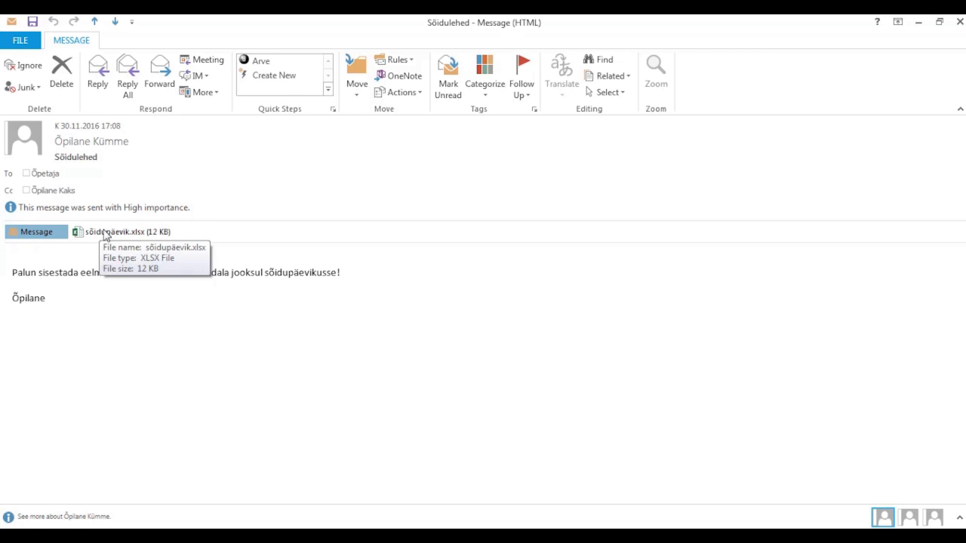
{"action": "double_click", "coordinate": [106, 234]}
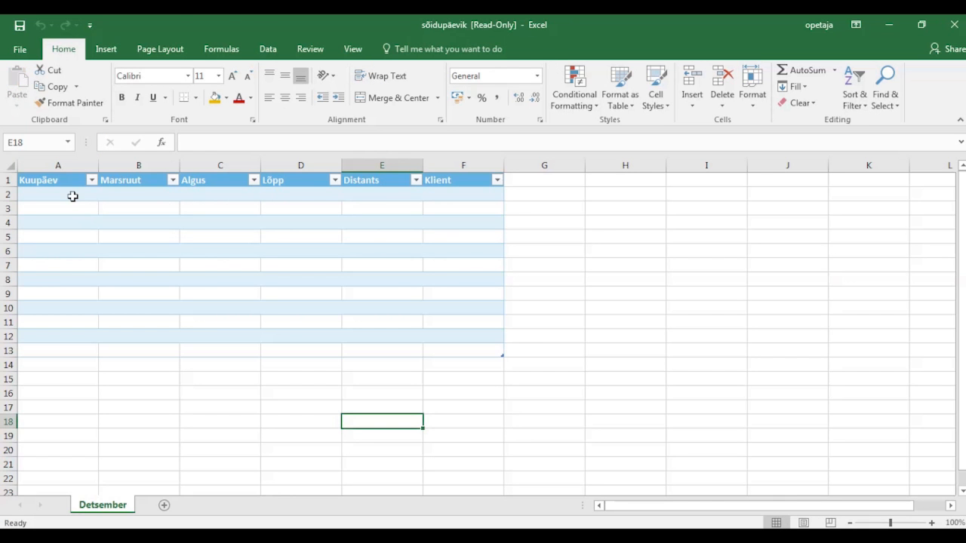
- Select cell A2, then close the read-only sõidupäevik workbook
{"action": "left_click", "coordinate": [70, 195]}
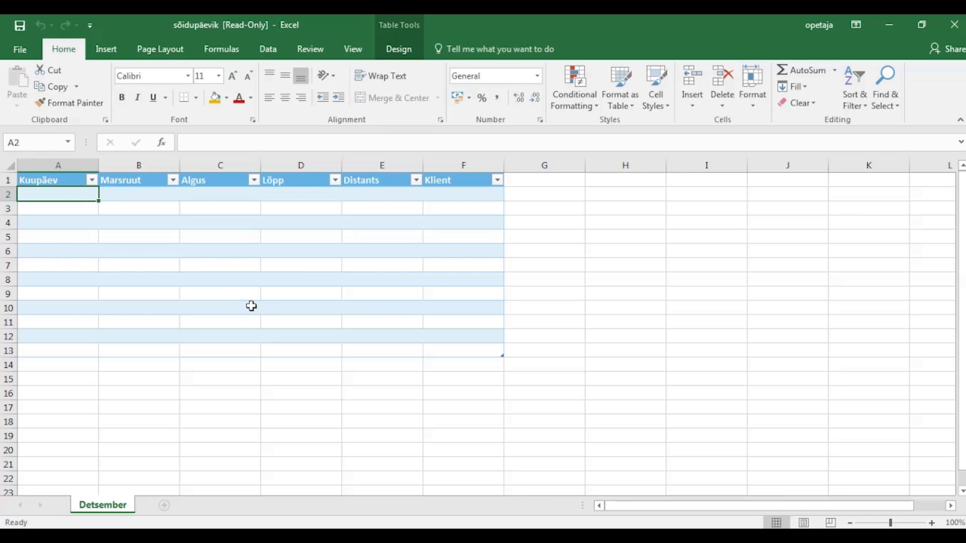
{"action": "left_click", "coordinate": [954, 25]}
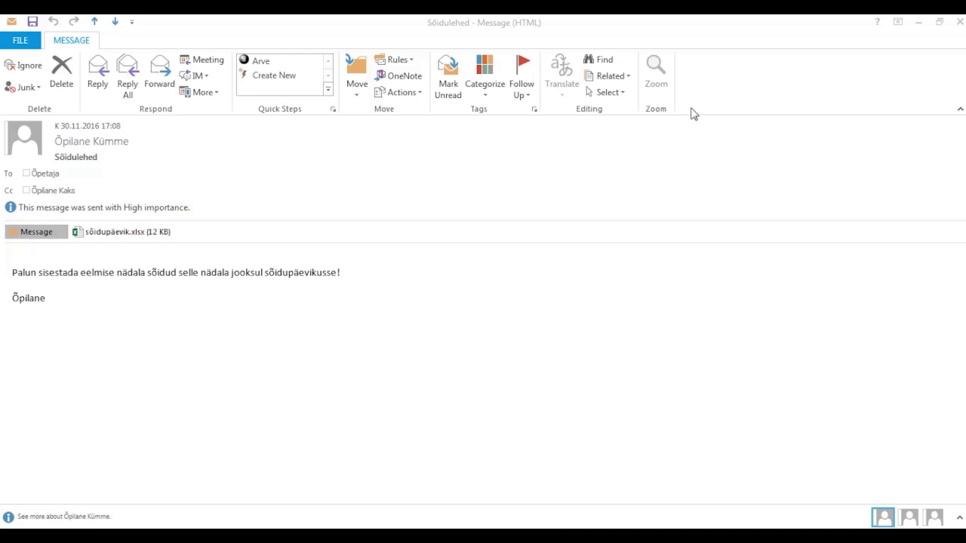
- Close the message window and add a follow-up reminder to Sõidulehed starting 1 December 2016
{"action": "left_click", "coordinate": [961, 22]}
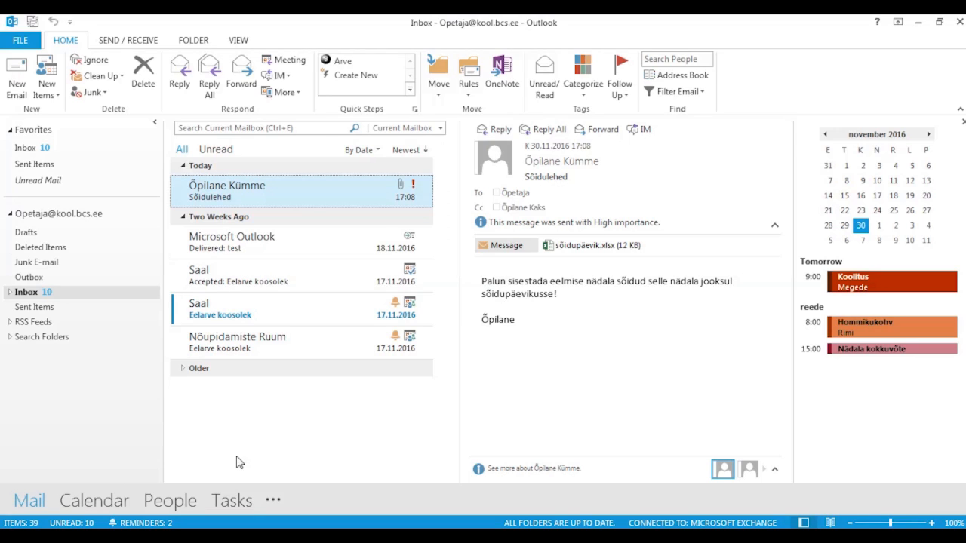
{"action": "right_click", "coordinate": [233, 197]}
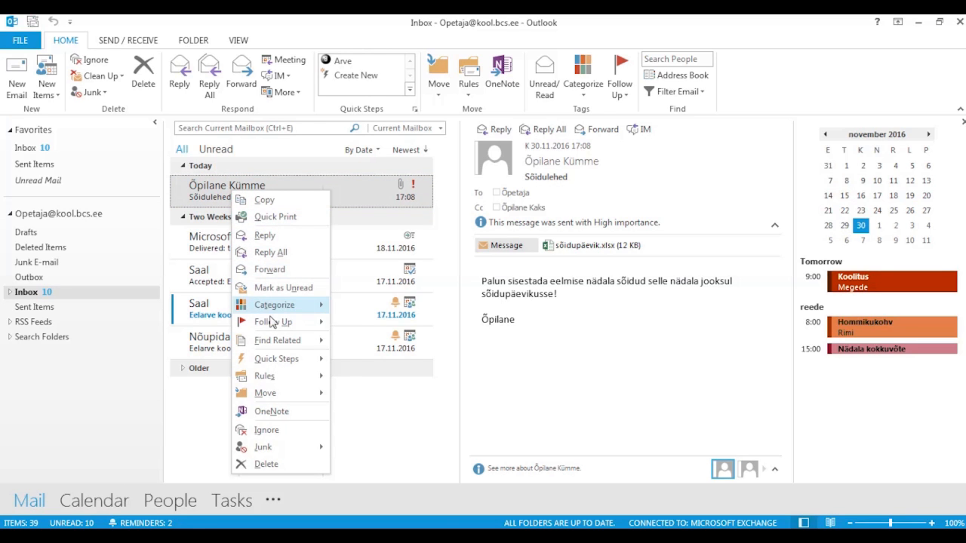
{"action": "mouse_move", "coordinate": [273, 325]}
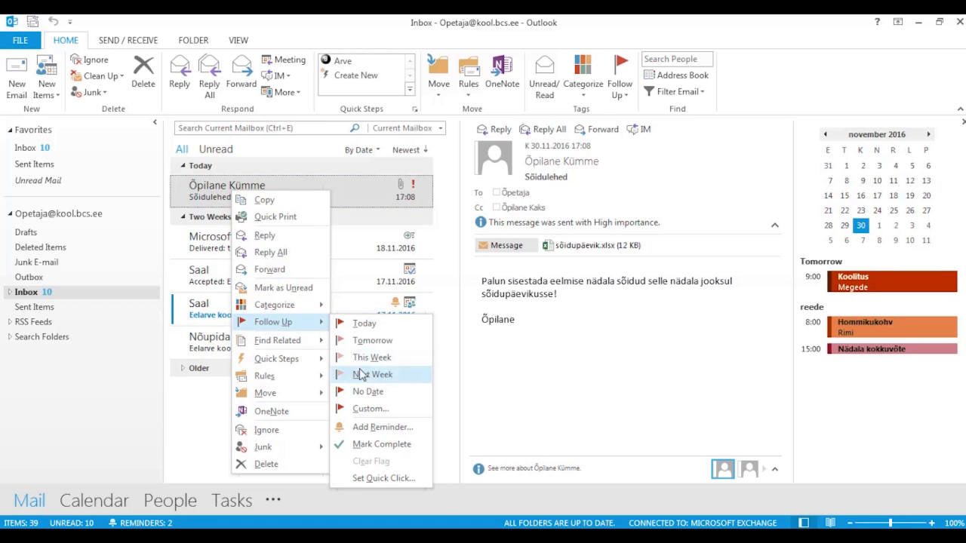
{"action": "left_click", "coordinate": [386, 428]}
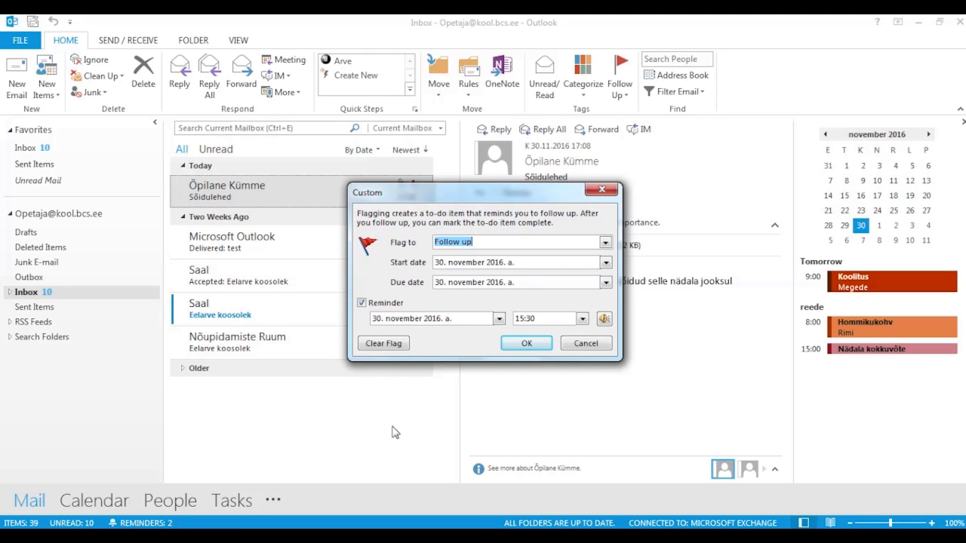
{"action": "left_click", "coordinate": [606, 262]}
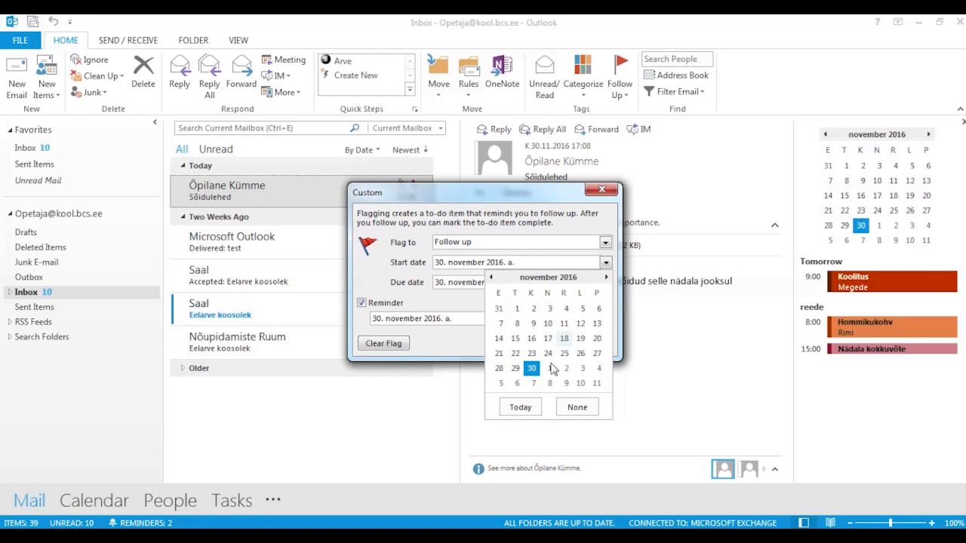
{"action": "left_click", "coordinate": [550, 368]}
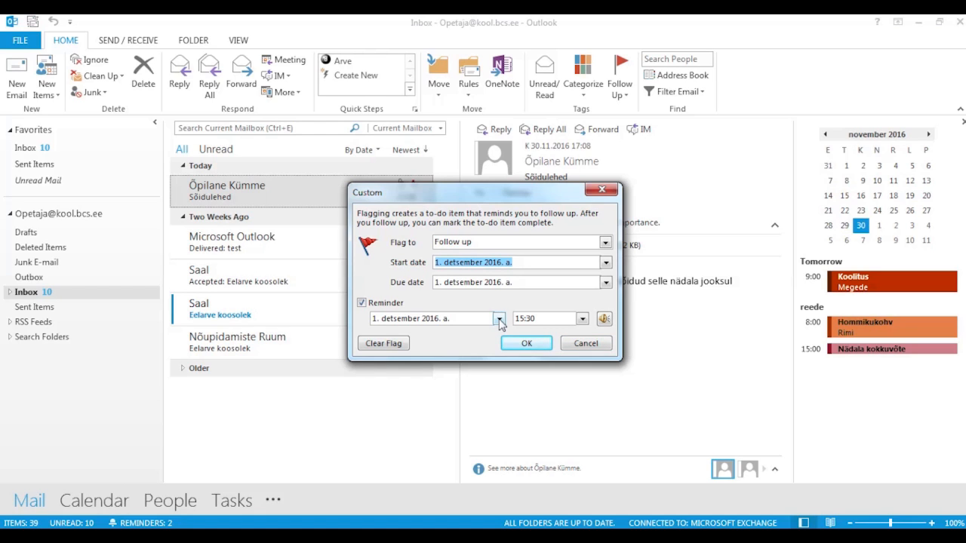
- Set the reminder time to 12:00 and the flag to Reply, then confirm
{"action": "left_click", "coordinate": [582, 320]}
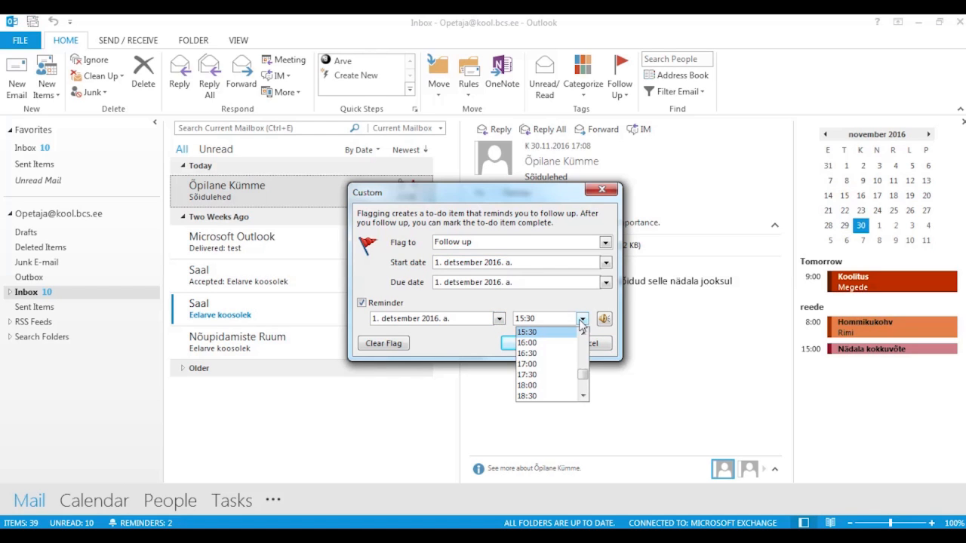
{"action": "scroll", "coordinate": [583, 336], "scroll_direction": "up", "scroll_amount": 7}
{"action": "left_click", "coordinate": [561, 333]}
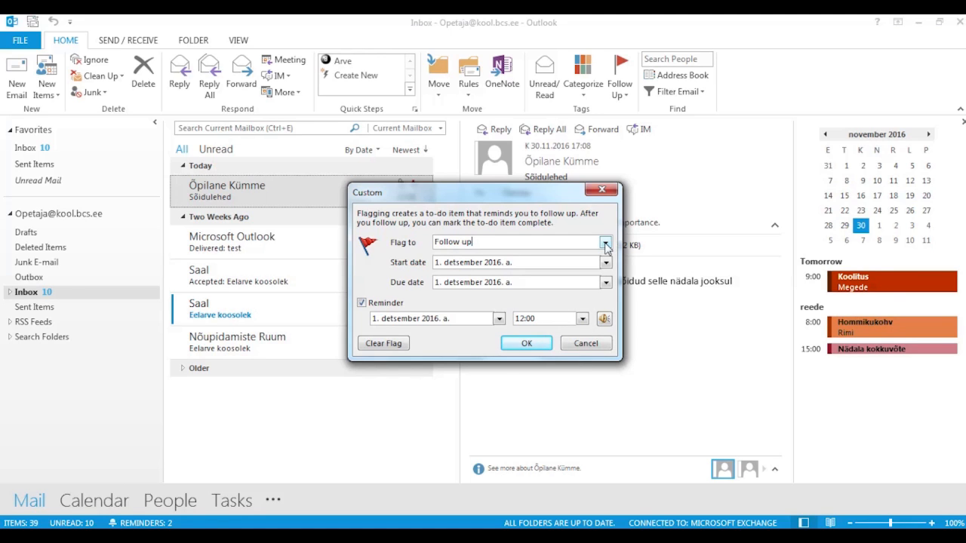
{"action": "left_click", "coordinate": [605, 242]}
{"action": "left_click", "coordinate": [515, 302]}
{"action": "left_click", "coordinate": [527, 343]}
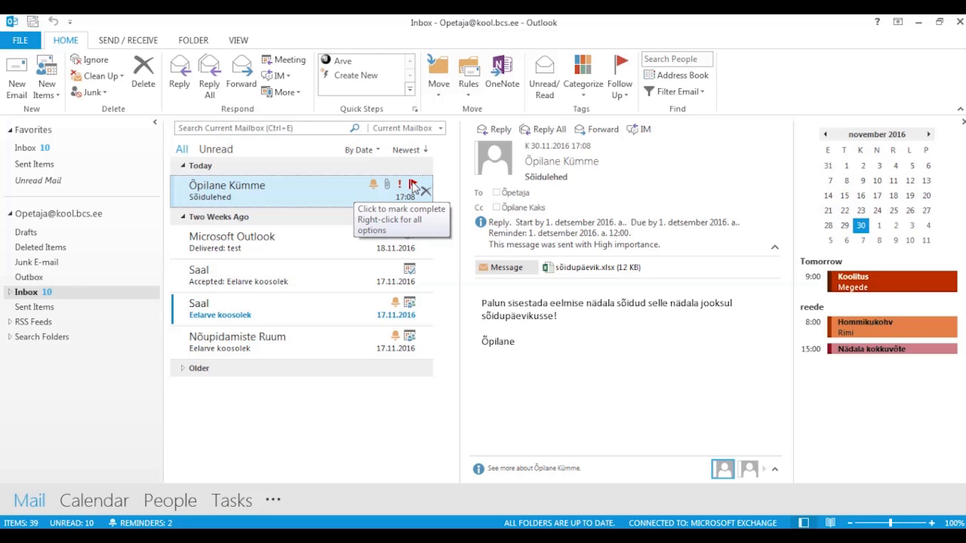
- Click the flag on the Sõidulehed row to mark its Reply follow-up completed
{"action": "left_click", "coordinate": [412, 185]}
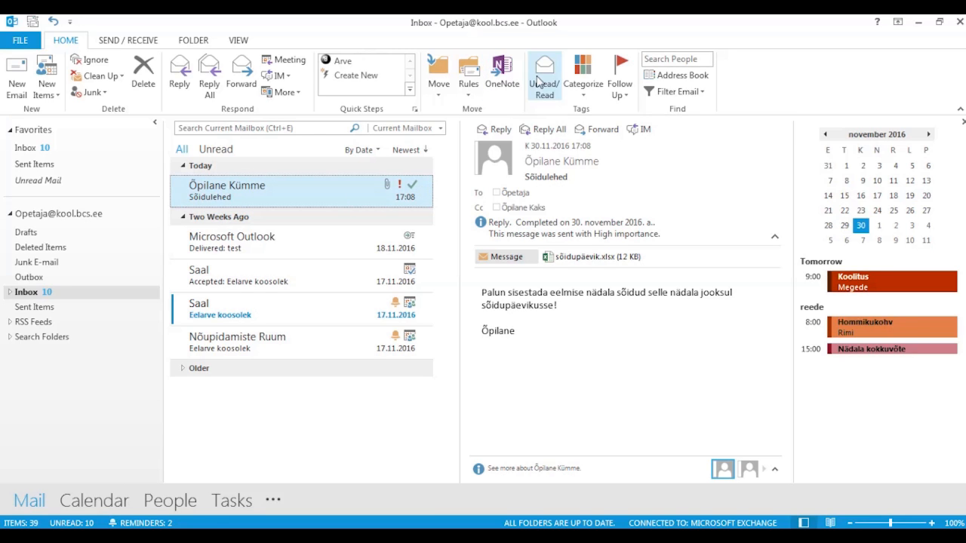
- In Categorize > All Categories, delete the töö 1 category and confirm Yes
{"action": "left_click", "coordinate": [583, 91]}
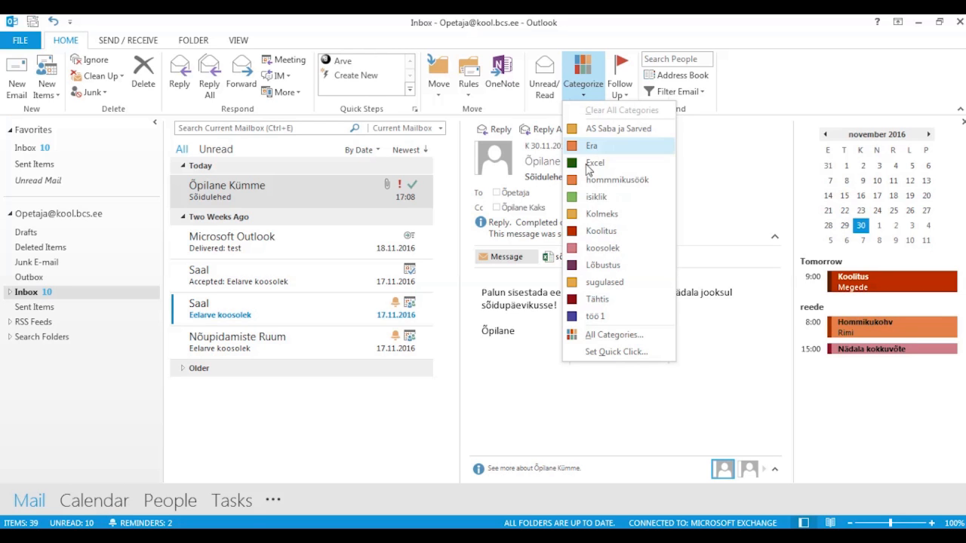
{"action": "left_click", "coordinate": [616, 335]}
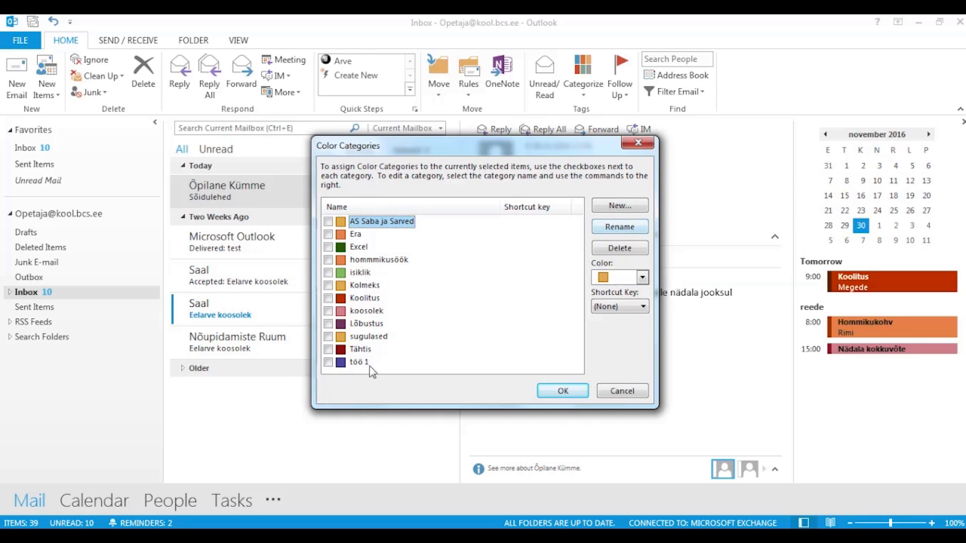
{"action": "left_click", "coordinate": [328, 362]}
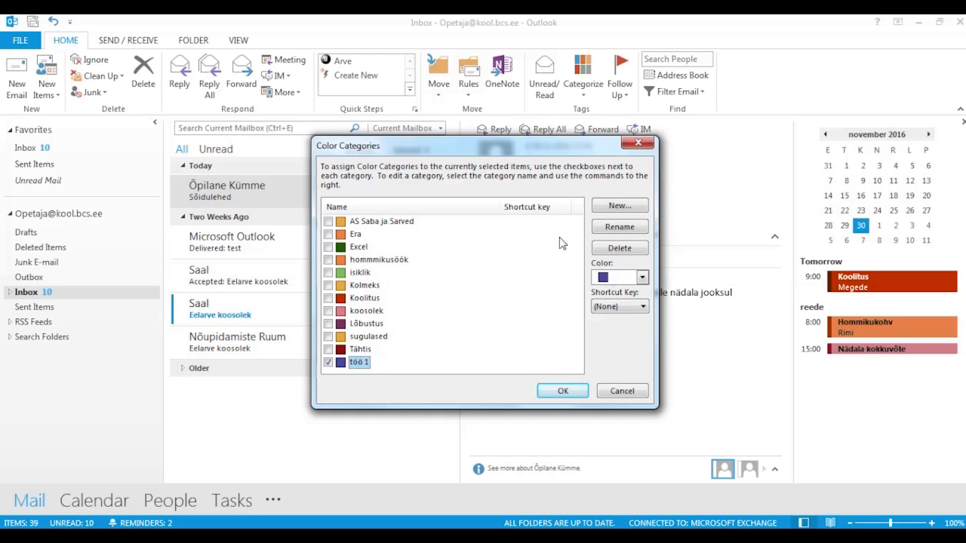
{"action": "left_click", "coordinate": [632, 247]}
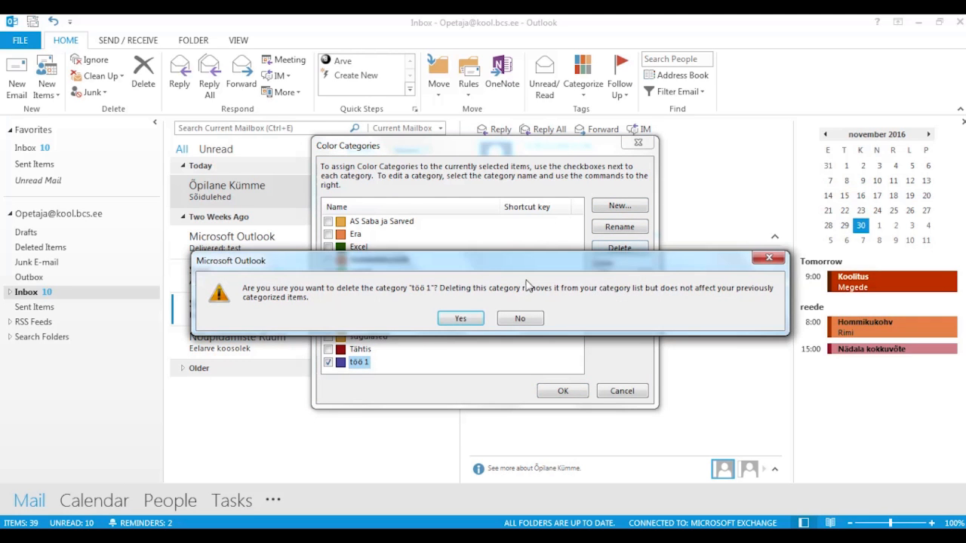
{"action": "left_click", "coordinate": [466, 320]}
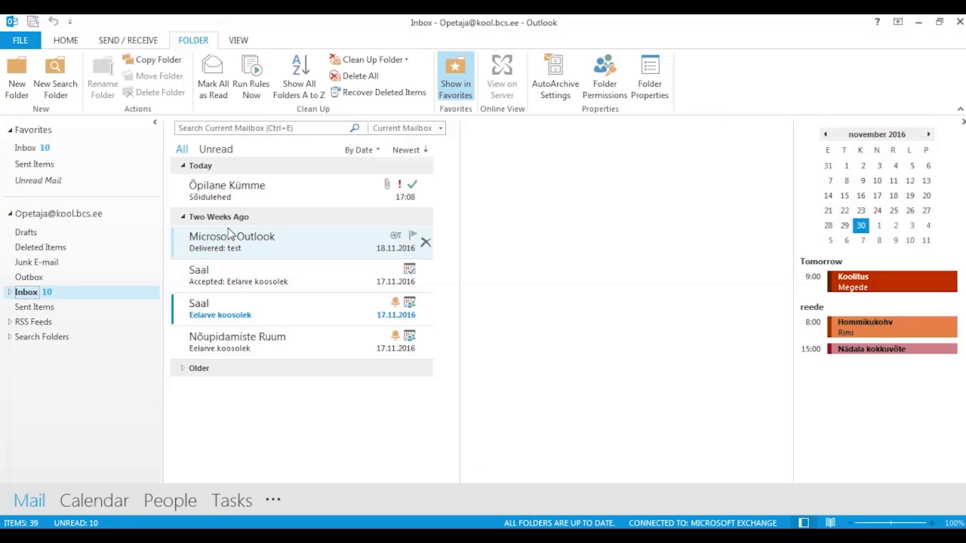
- Delete the Saal meeting acceptance message, check it in Deleted Items, and return to the Inbox
{"action": "left_click", "coordinate": [242, 281]}
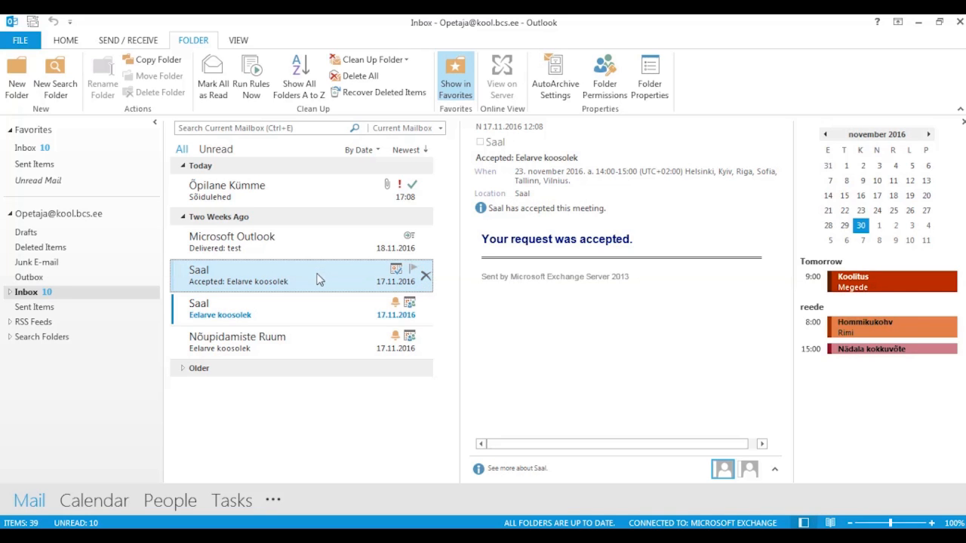
{"action": "key", "text": "Delete"}
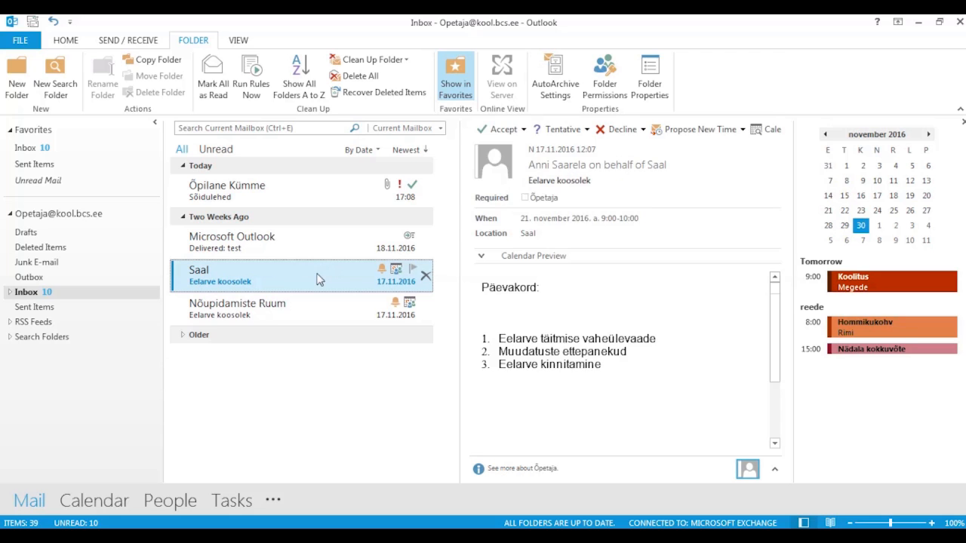
{"action": "left_click", "coordinate": [58, 249]}
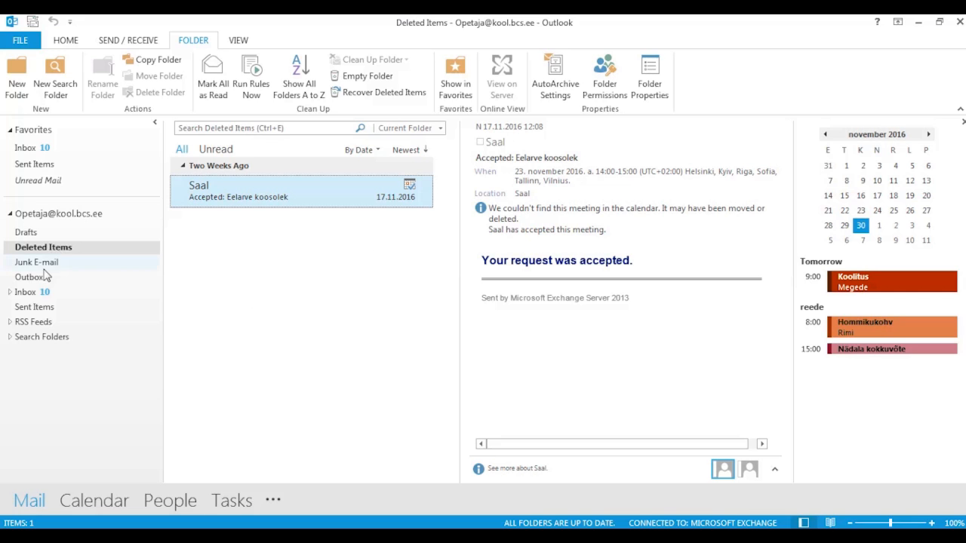
{"action": "left_click", "coordinate": [38, 293]}
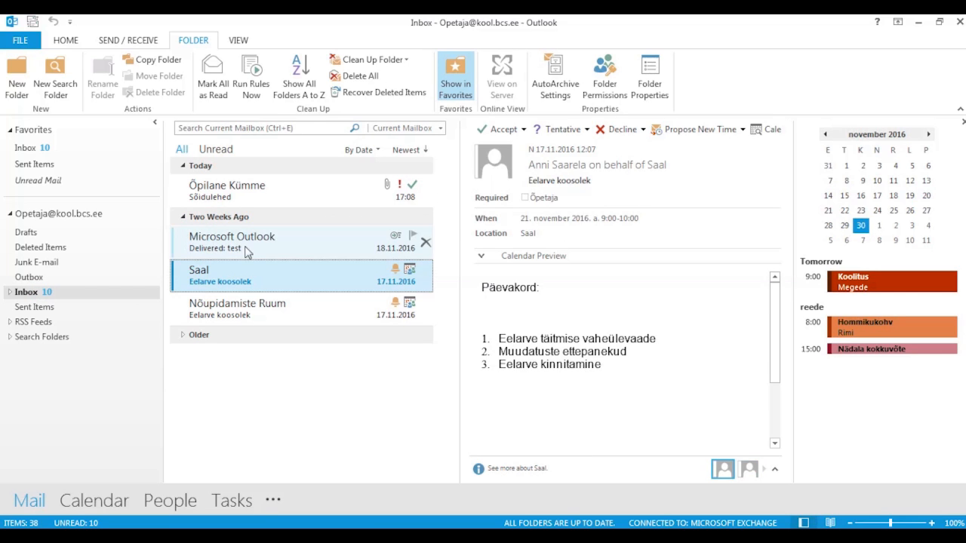
- Permanently delete the 'Delivered: test' report with Shift+Delete and view Deleted Items
{"action": "left_click", "coordinate": [247, 252]}
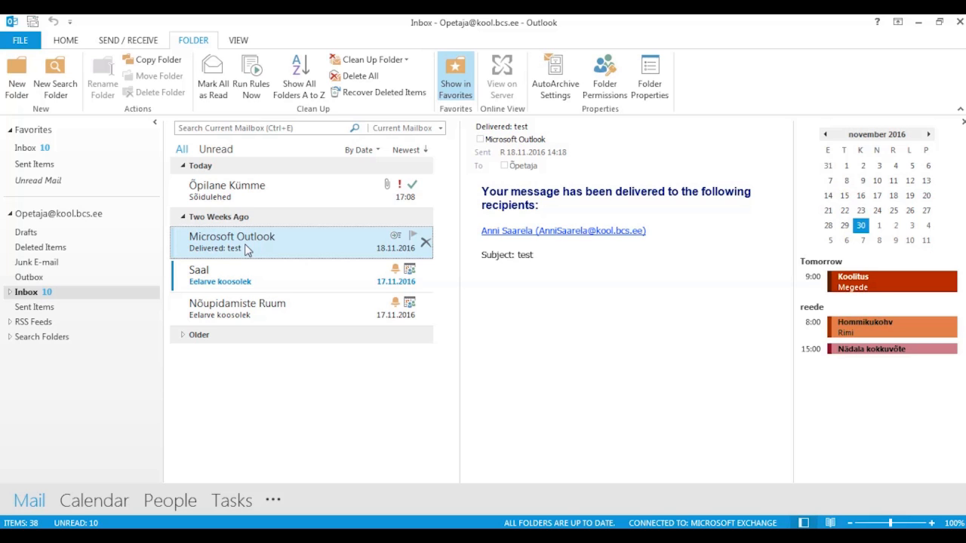
{"action": "key", "text": "shift+Delete"}
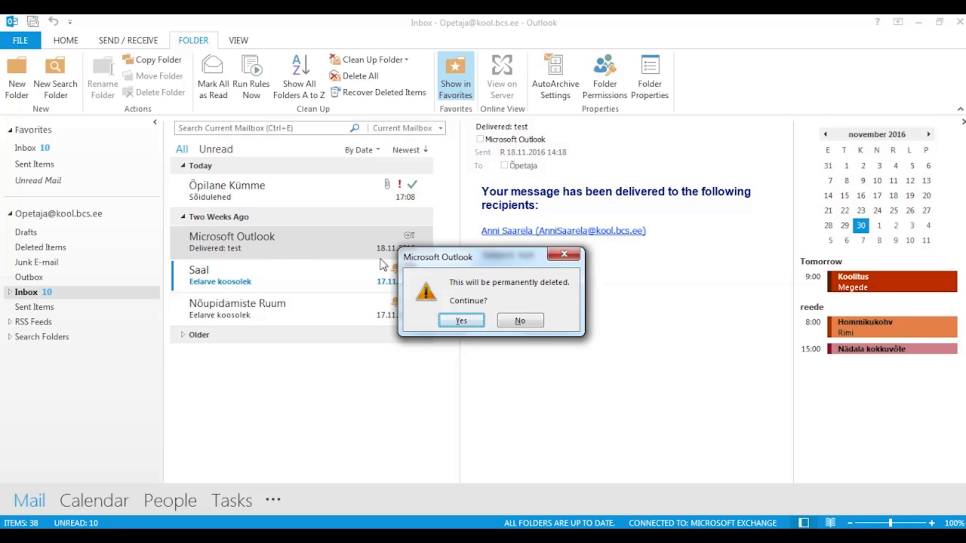
{"action": "left_click", "coordinate": [467, 320]}
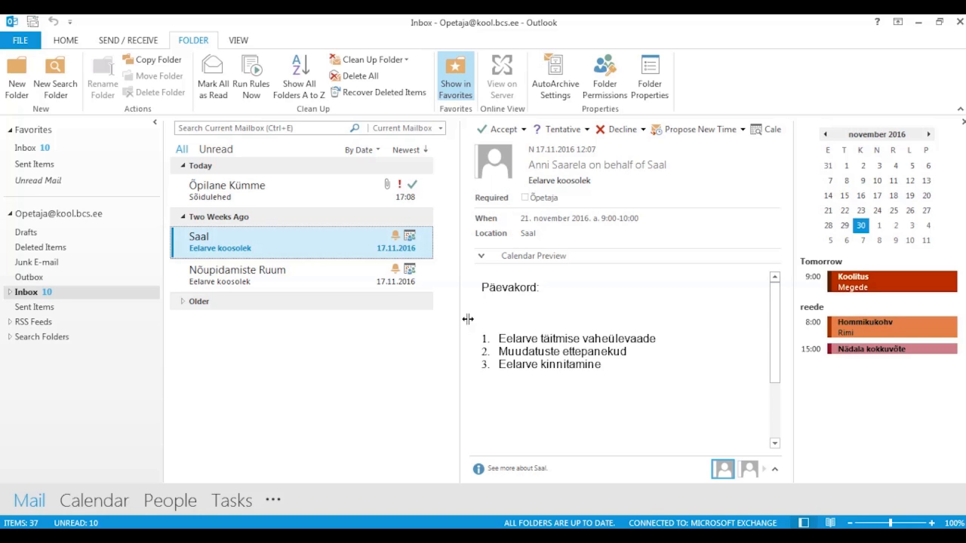
{"action": "left_click", "coordinate": [63, 252]}
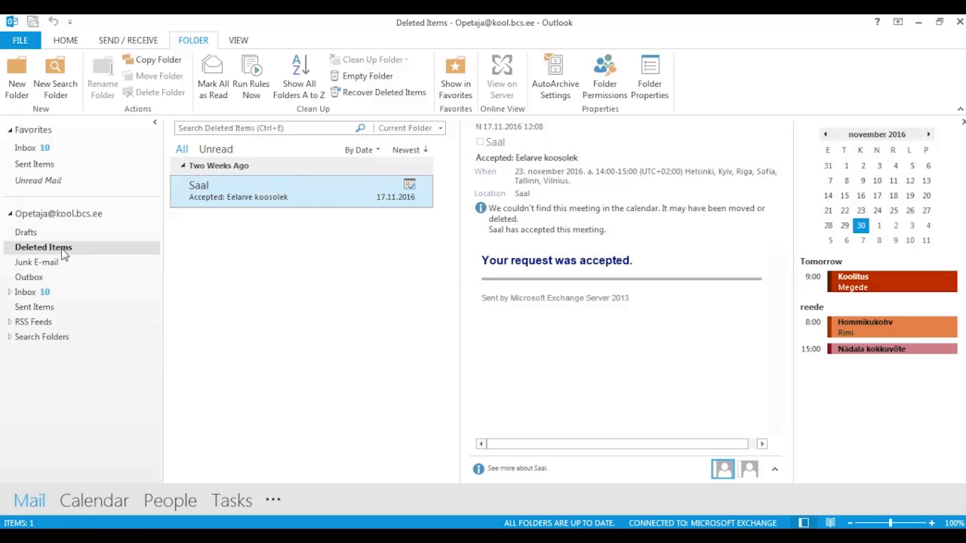
- From the Inbox, view the Recover Deleted Items list, close it without restoring, and show the Home commands
{"action": "left_click", "coordinate": [50, 294]}
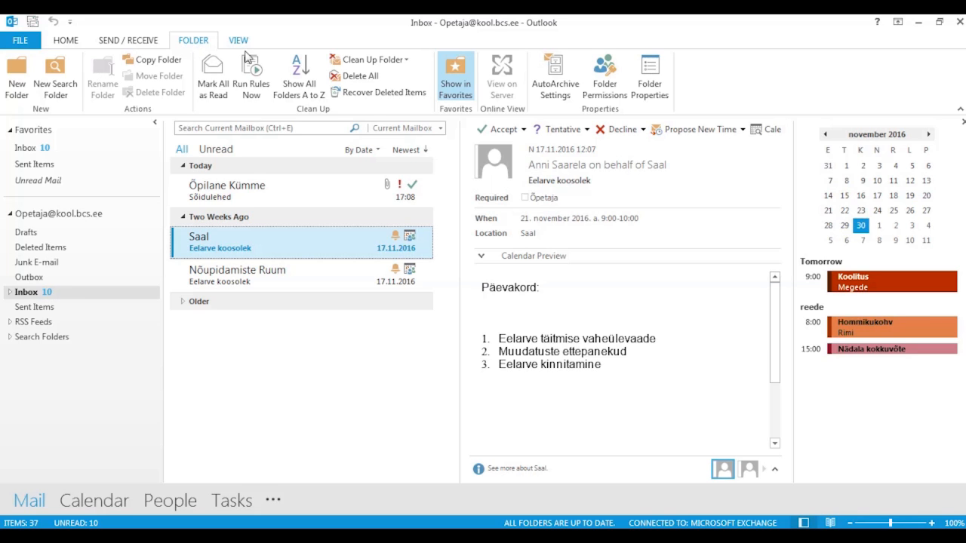
{"action": "left_click", "coordinate": [370, 98]}
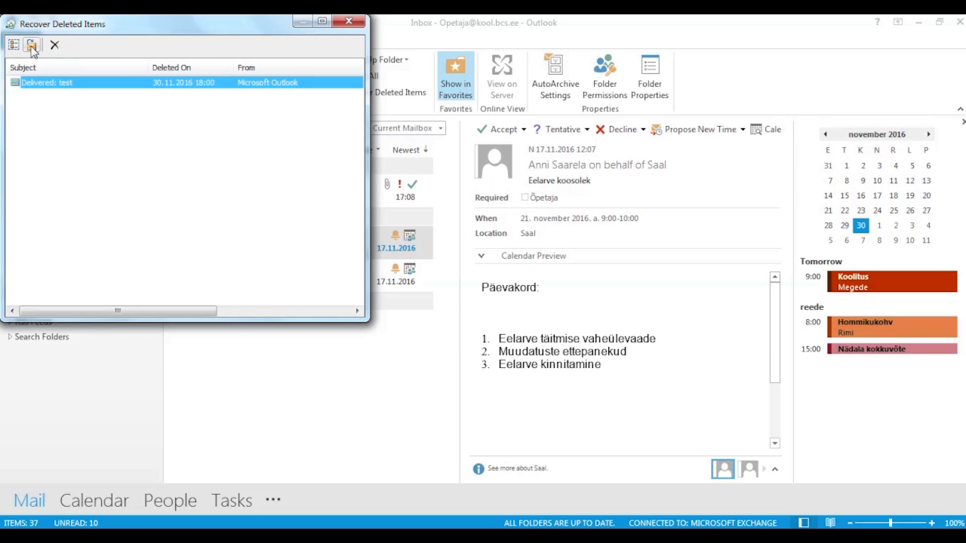
{"action": "left_click", "coordinate": [349, 22]}
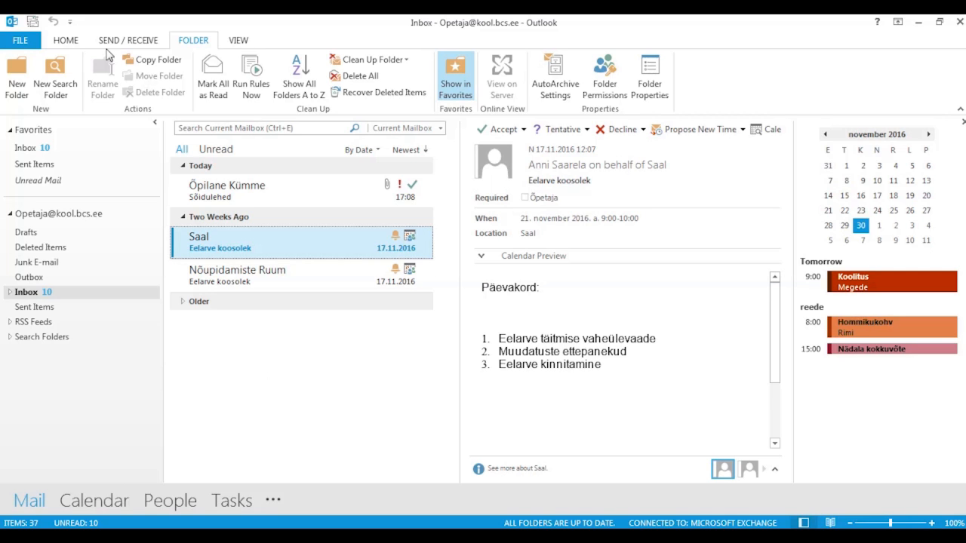
{"action": "left_click", "coordinate": [68, 42]}
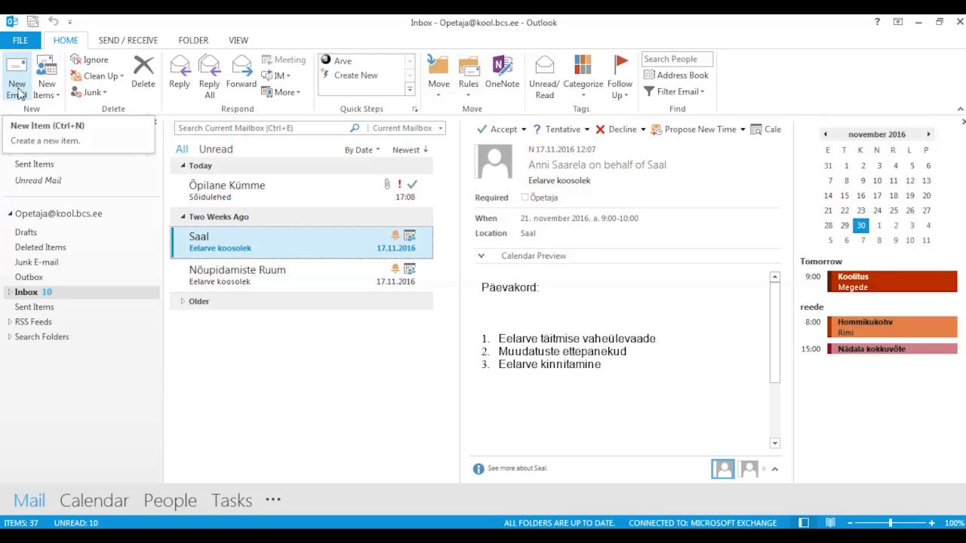
- Collapse and re-pin the ribbon, then start a new blank email with Ctrl+N
{"action": "double_click", "coordinate": [75, 43]}
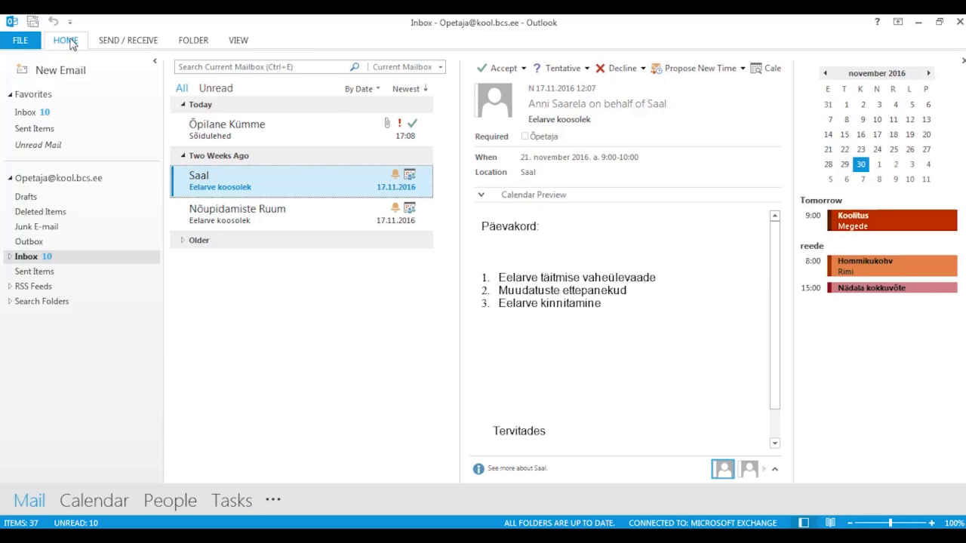
{"action": "left_click", "coordinate": [71, 43]}
{"action": "left_click", "coordinate": [71, 43]}
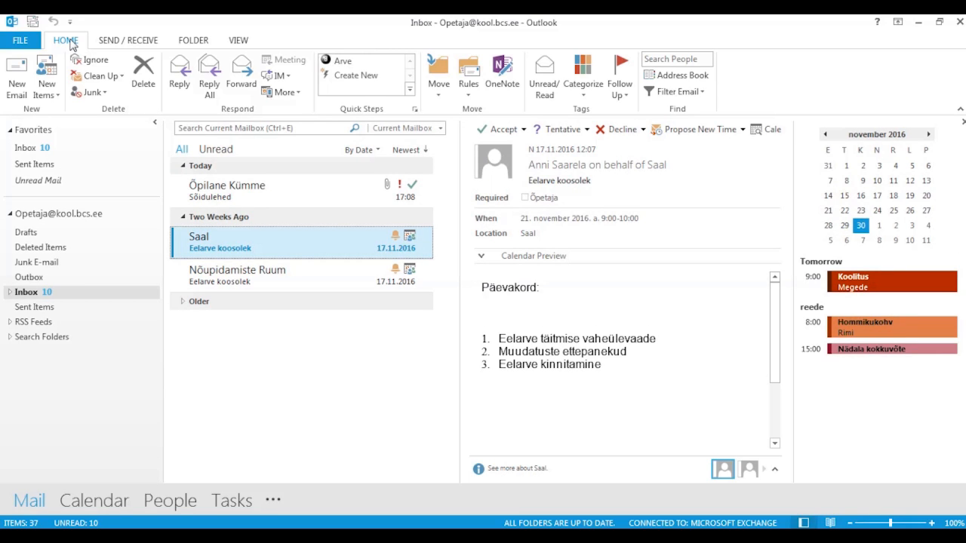
{"action": "key", "text": "ctrl+n"}
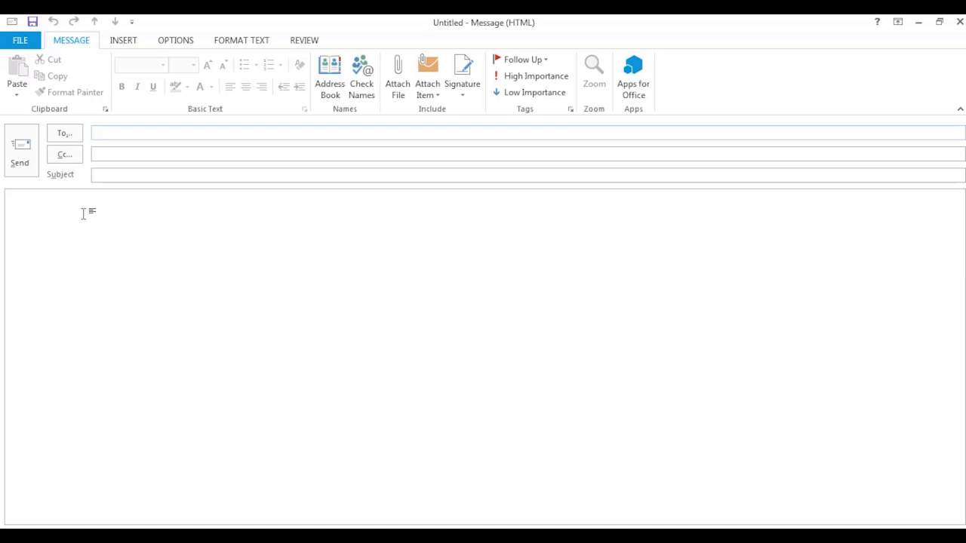
- Place the cursor in the new message body and show the Review proofing tools
{"action": "left_click", "coordinate": [84, 214]}
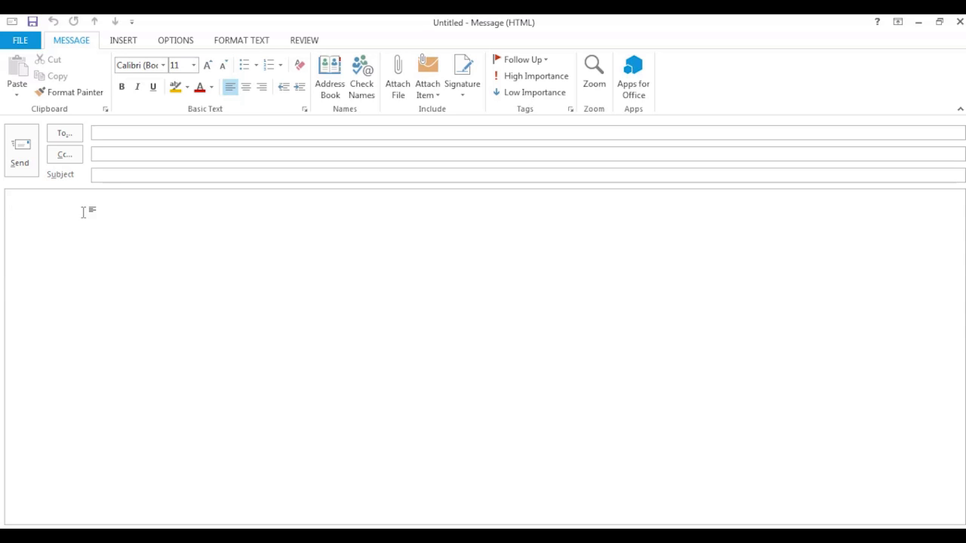
{"action": "left_click", "coordinate": [313, 44]}
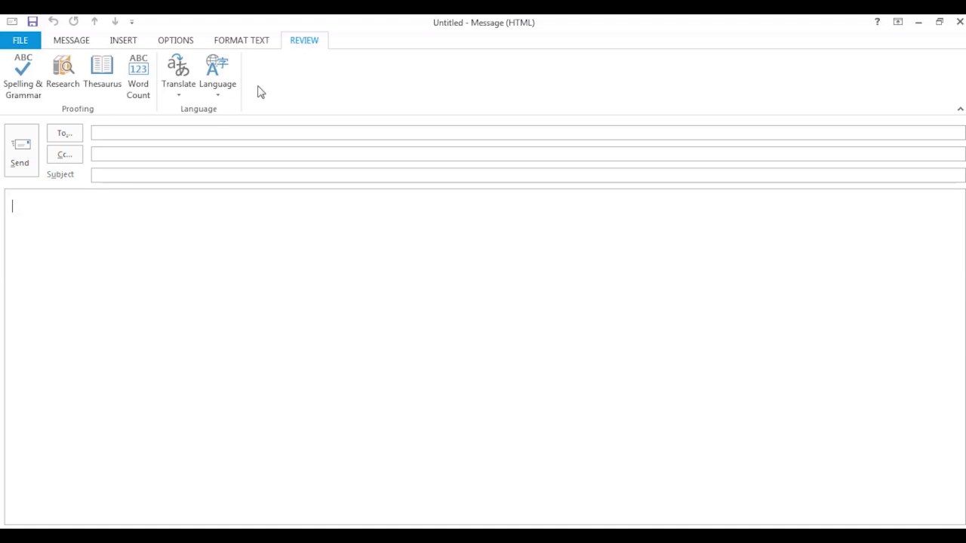
- Choose Estonian as the new message's proofing language
{"action": "left_click", "coordinate": [219, 91]}
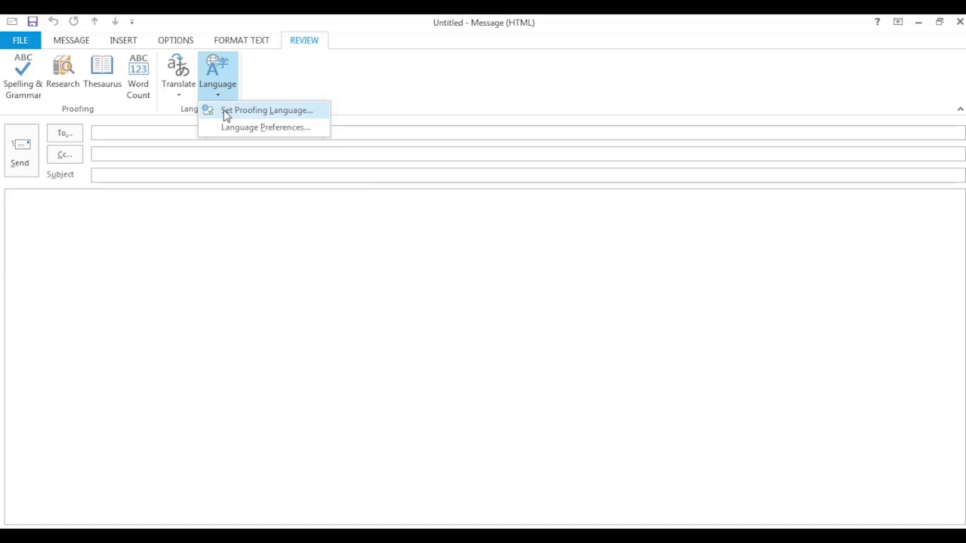
{"action": "left_click", "coordinate": [226, 111]}
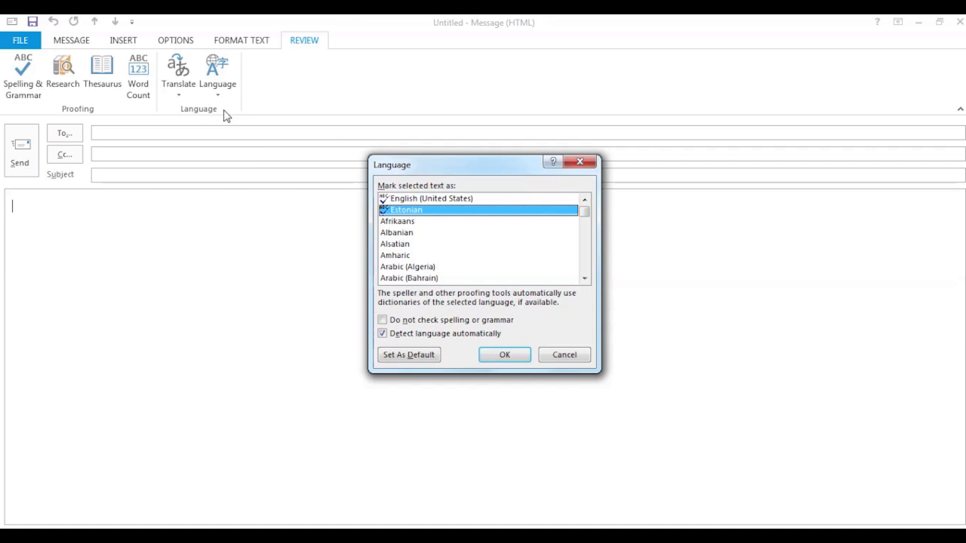
{"action": "left_click", "coordinate": [504, 359]}
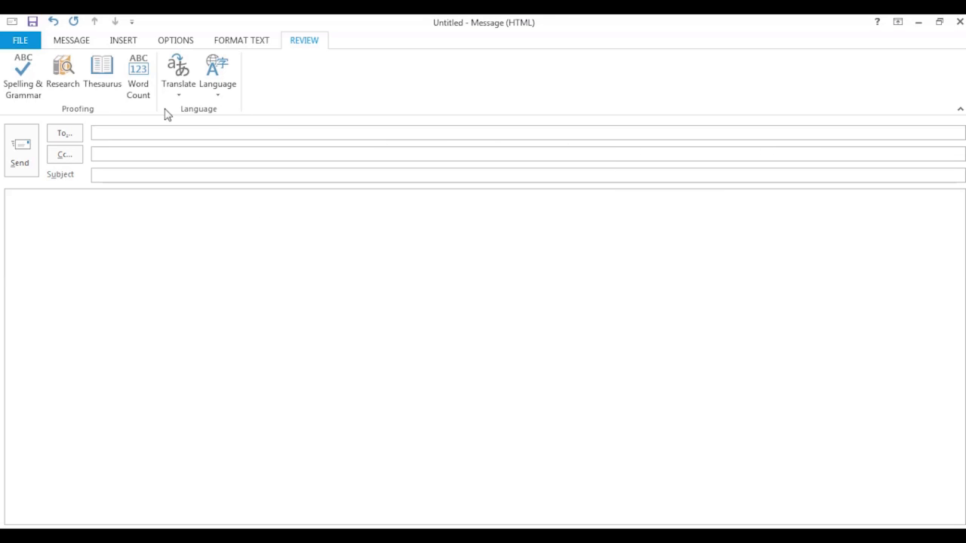
{"action": "left_click", "coordinate": [72, 40]}
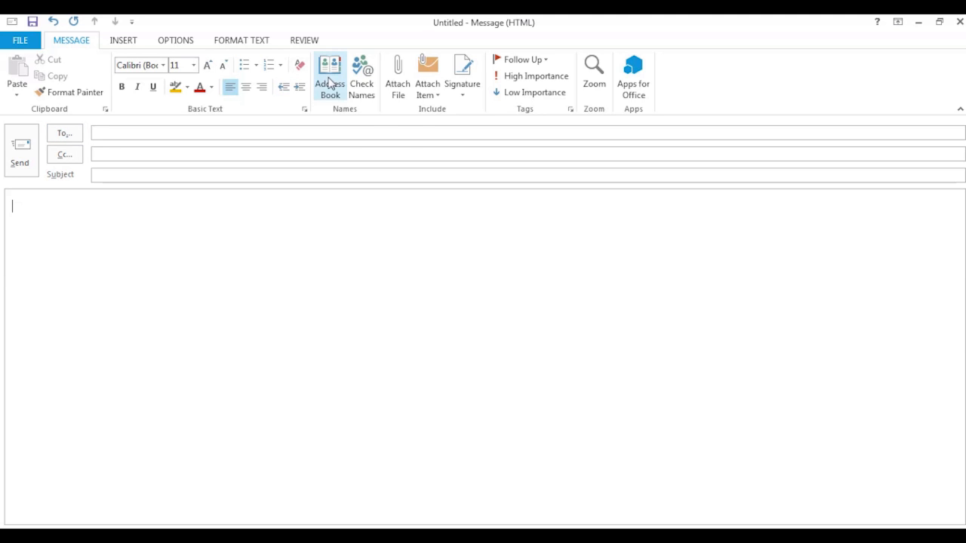
- Search the address book for 'Öpi' and add the matching student contact as the To recipient
{"action": "left_click", "coordinate": [65, 136]}
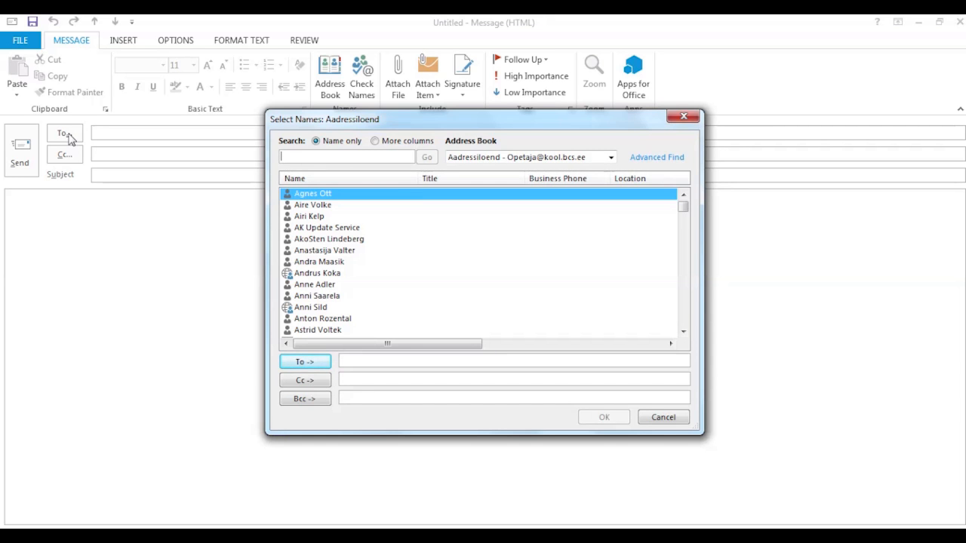
{"action": "type", "text": "Öp"}
{"action": "type", "text": "i"}
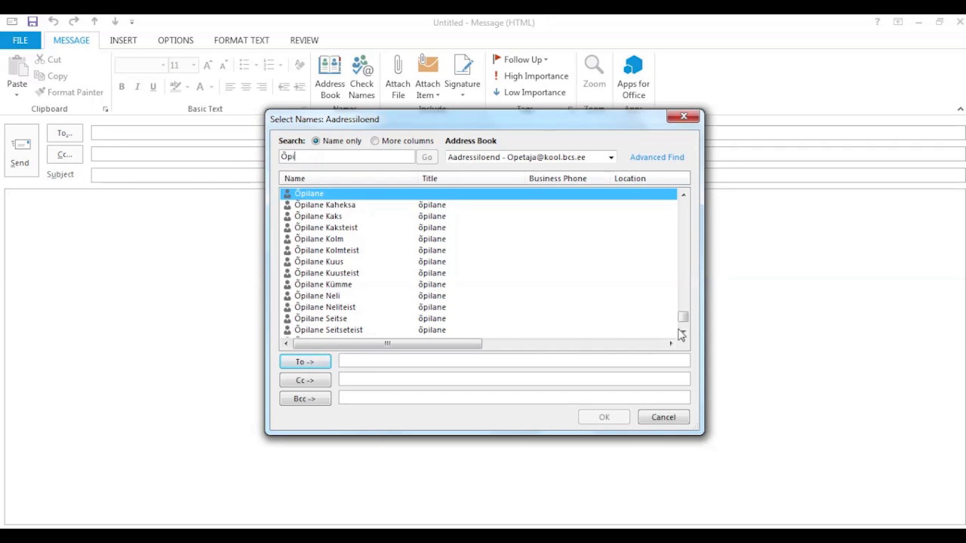
{"action": "left_click", "coordinate": [683, 332]}
{"action": "left_click", "coordinate": [683, 332]}
{"action": "left_click", "coordinate": [683, 332]}
{"action": "left_click", "coordinate": [683, 332]}
{"action": "left_click", "coordinate": [683, 332]}
{"action": "left_click", "coordinate": [684, 334]}
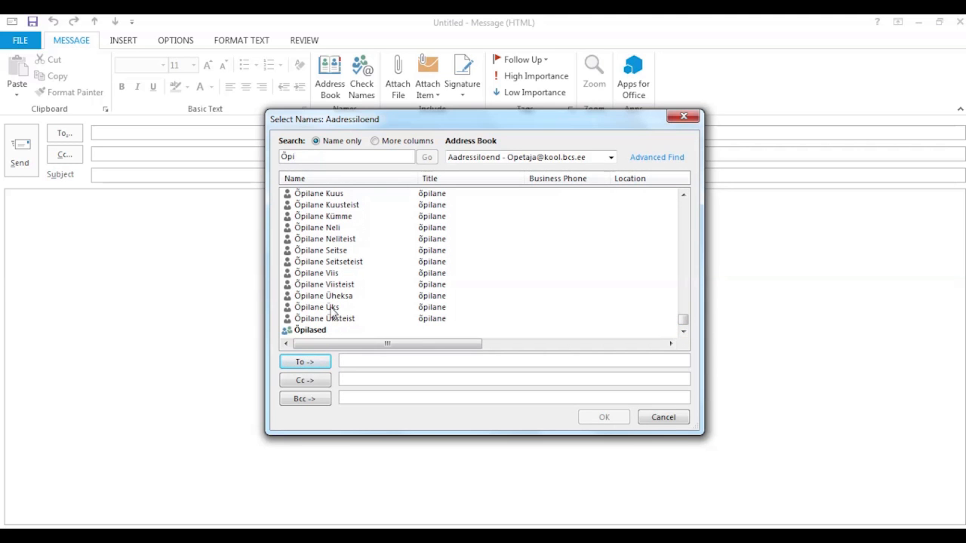
{"action": "double_click", "coordinate": [332, 308]}
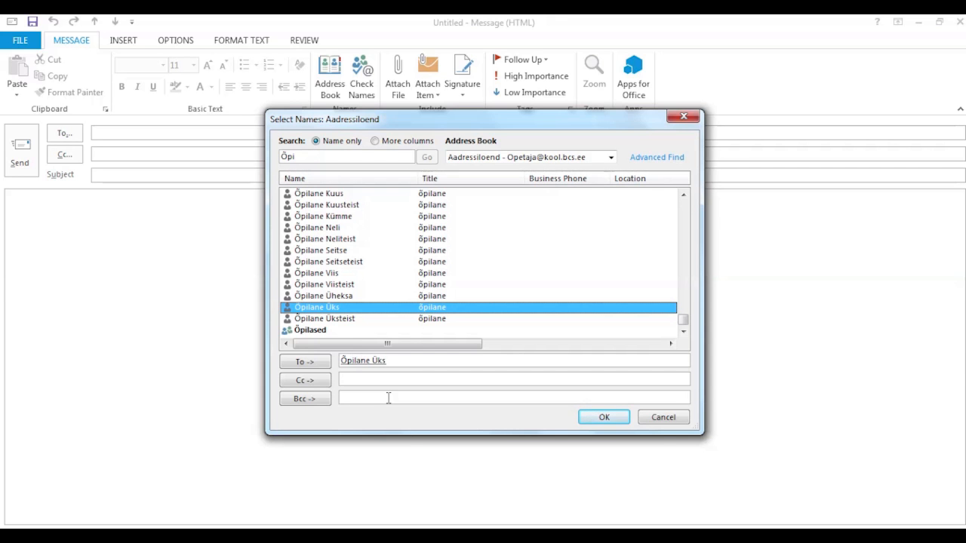
{"action": "left_click", "coordinate": [597, 418]}
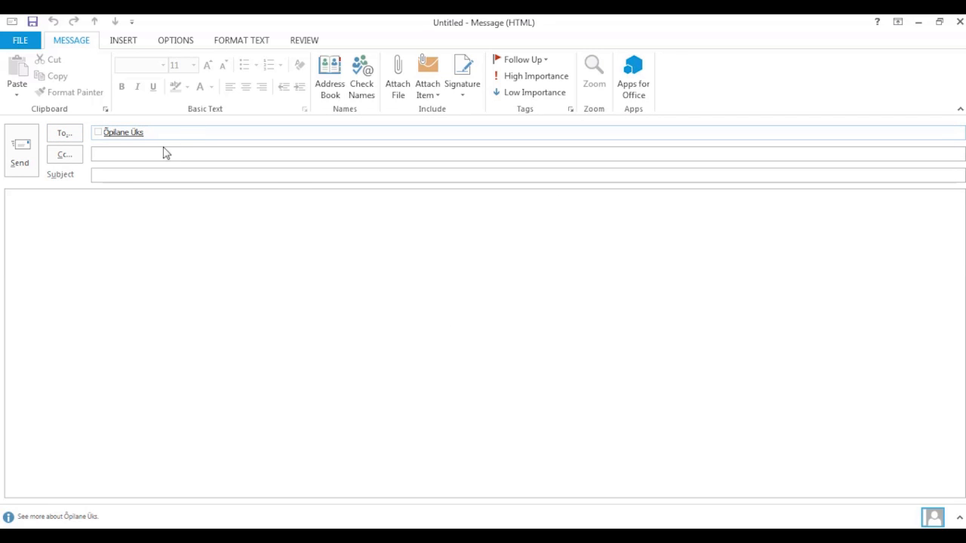
- Add two Cc recipients: a student picked after typing 'õp', and one resolved from 'sa' via Check Names
{"action": "left_click", "coordinate": [131, 154]}
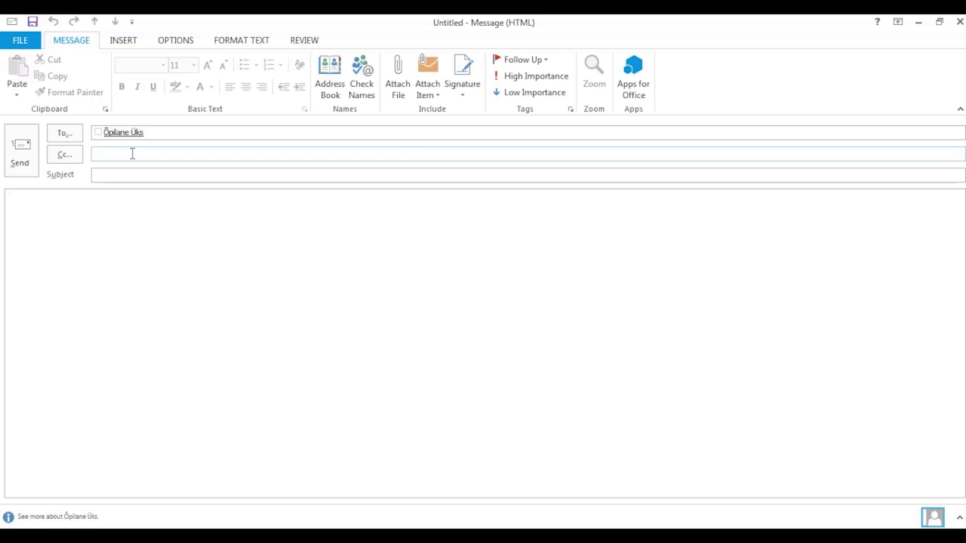
{"action": "type", "text": "õpi"}
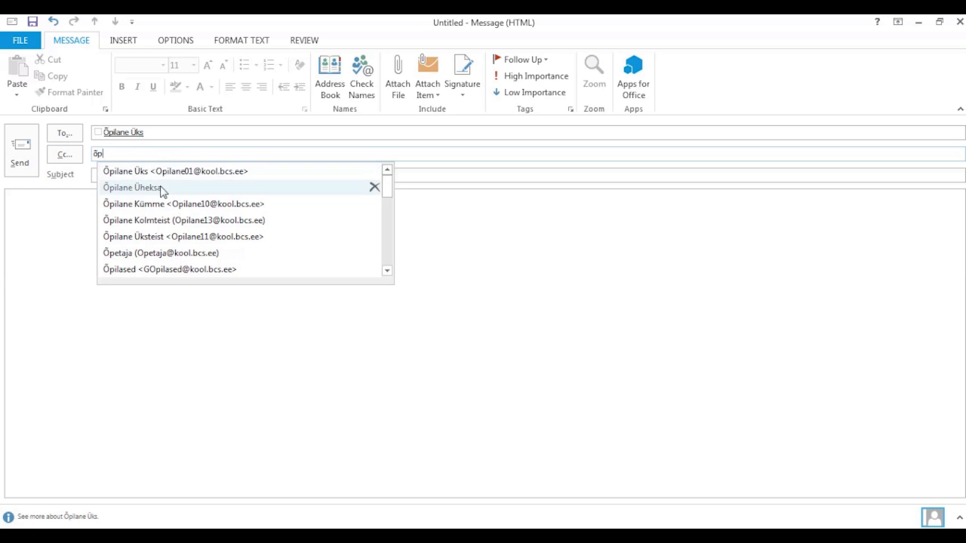
{"action": "left_click", "coordinate": [161, 188]}
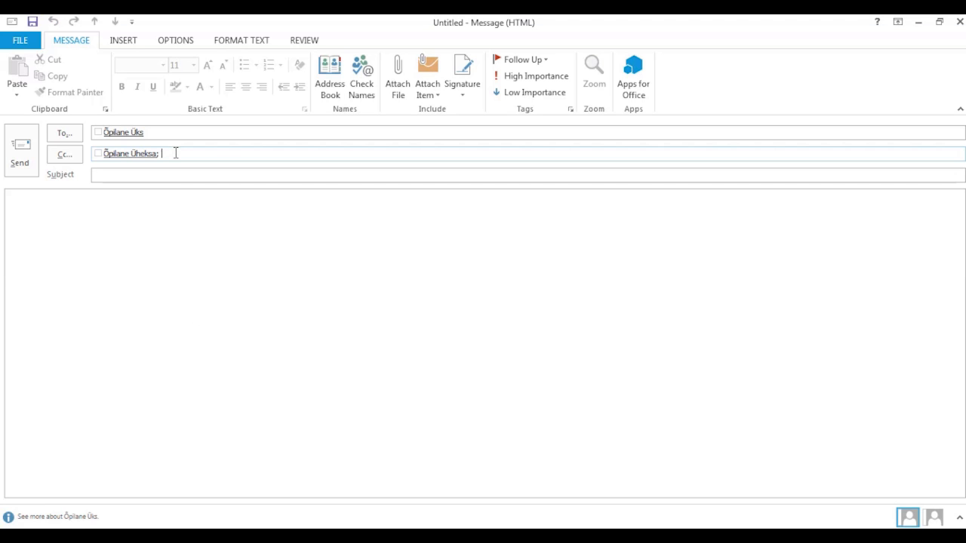
{"action": "type", "text": "sa"}
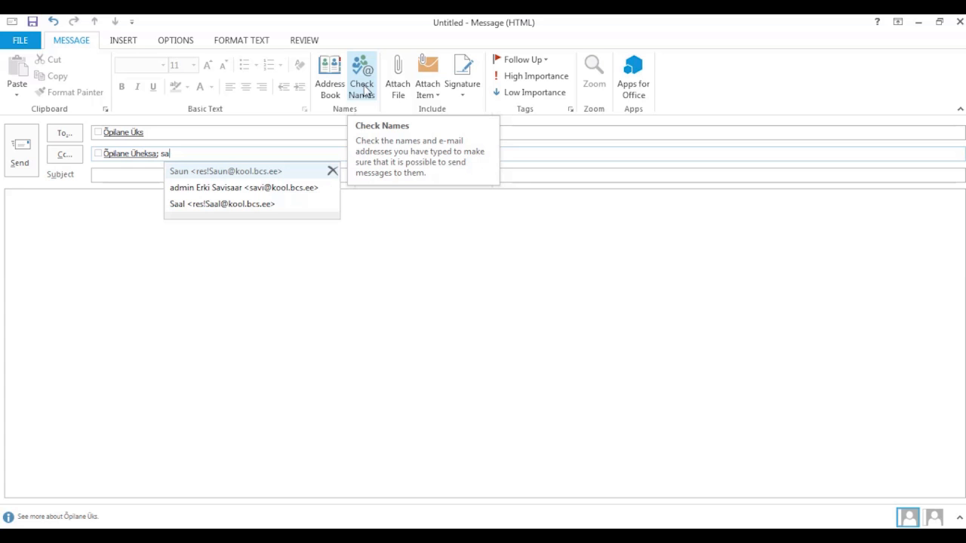
{"action": "left_click", "coordinate": [364, 90]}
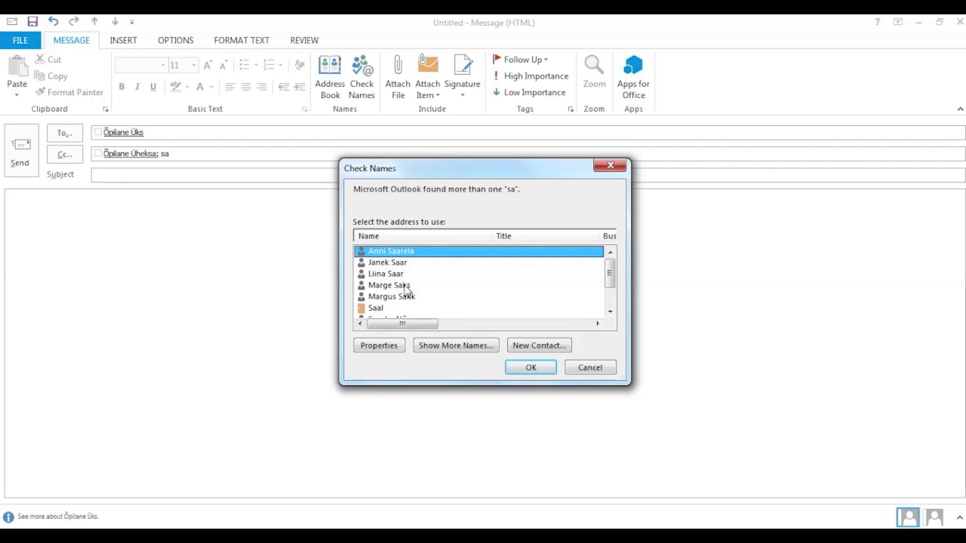
{"action": "left_click", "coordinate": [406, 289]}
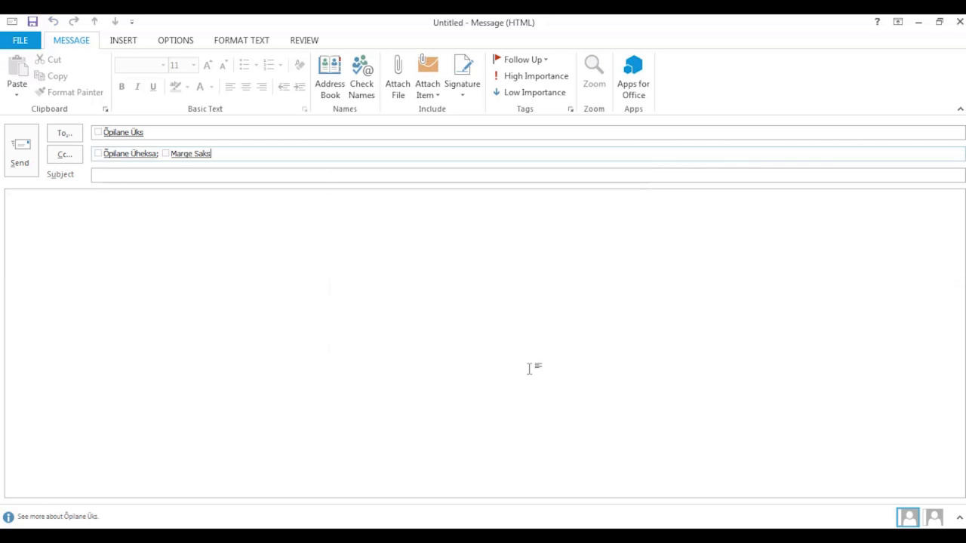
{"action": "left_click", "coordinate": [532, 368]}
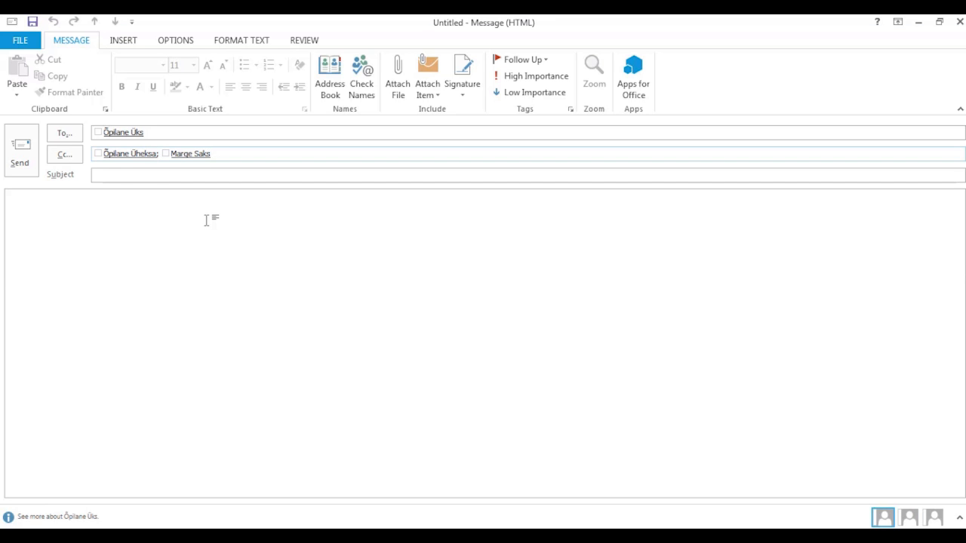
{"action": "left_click", "coordinate": [120, 175]}
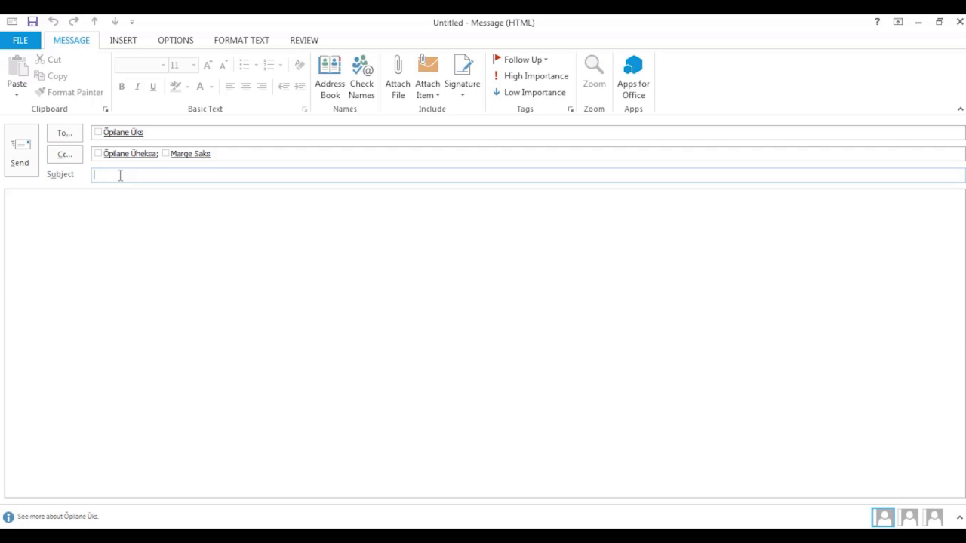
{"action": "type", "text": "Test"}
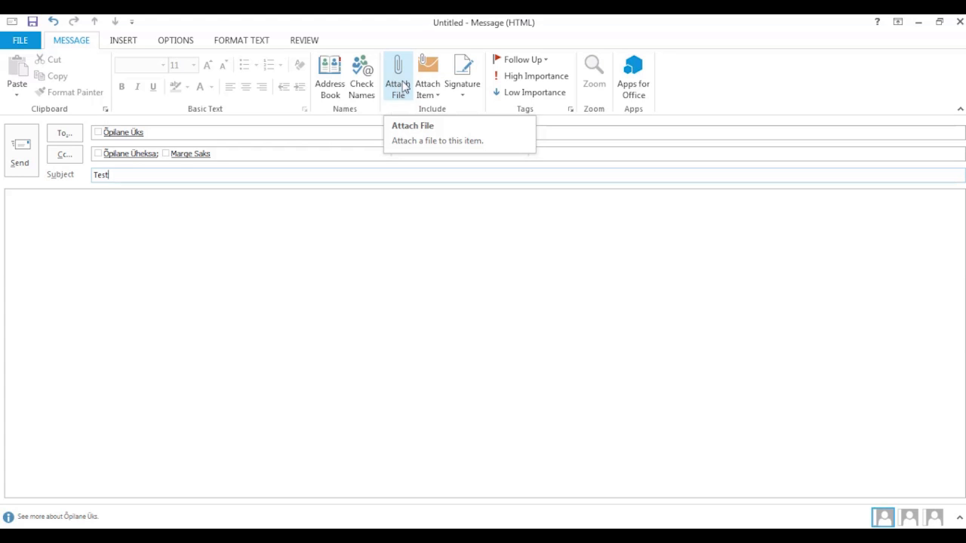
{"action": "left_click", "coordinate": [428, 92]}
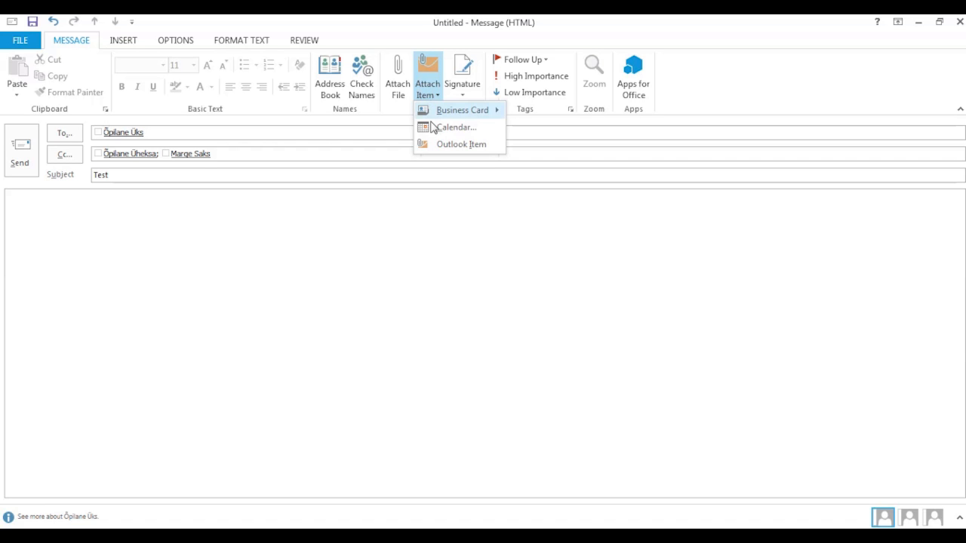
{"action": "left_click", "coordinate": [443, 145]}
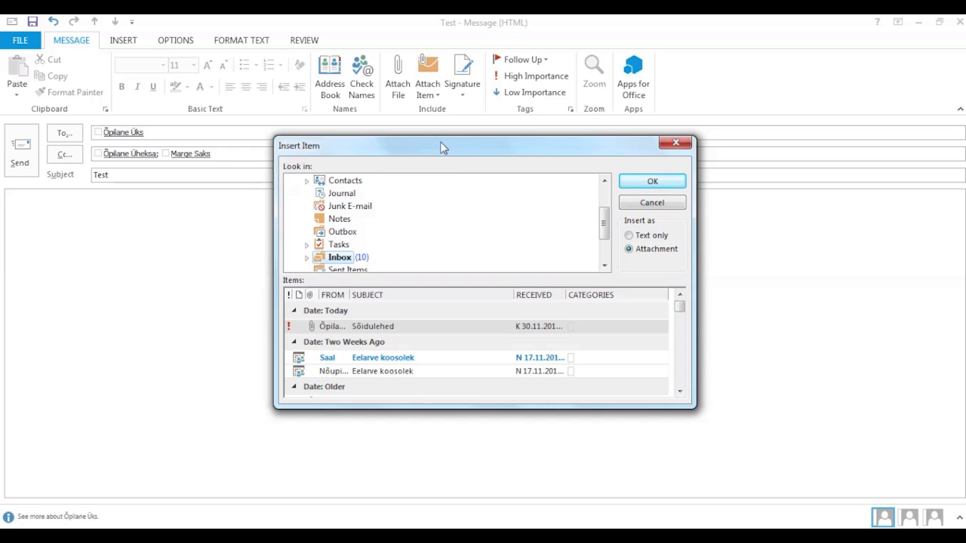
{"action": "left_click", "coordinate": [653, 203]}
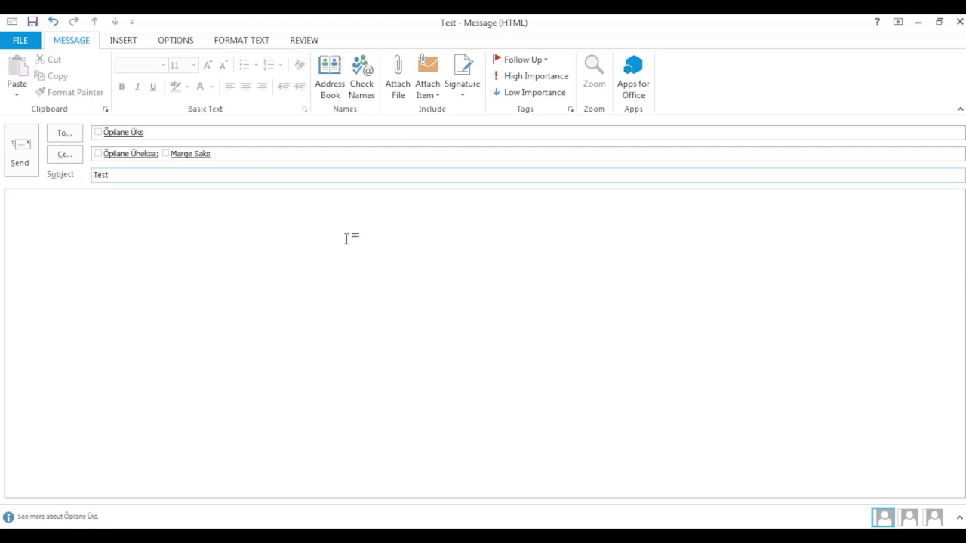
{"action": "left_click", "coordinate": [259, 212]}
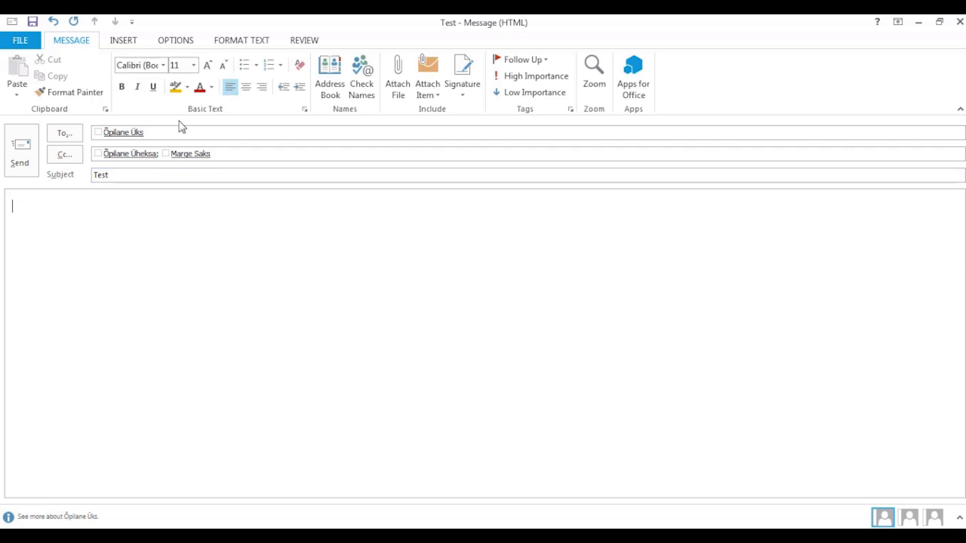
{"action": "left_click", "coordinate": [123, 40]}
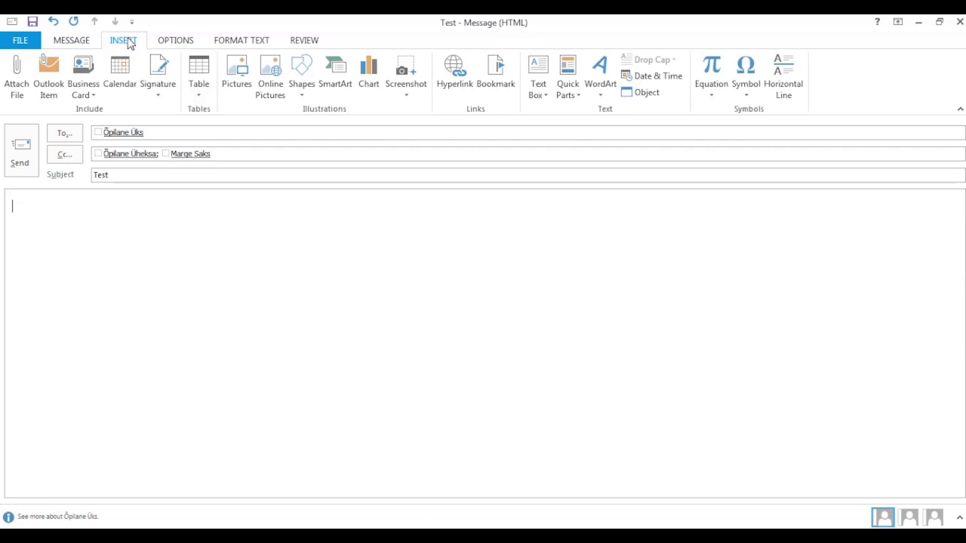
{"action": "left_click", "coordinate": [456, 76]}
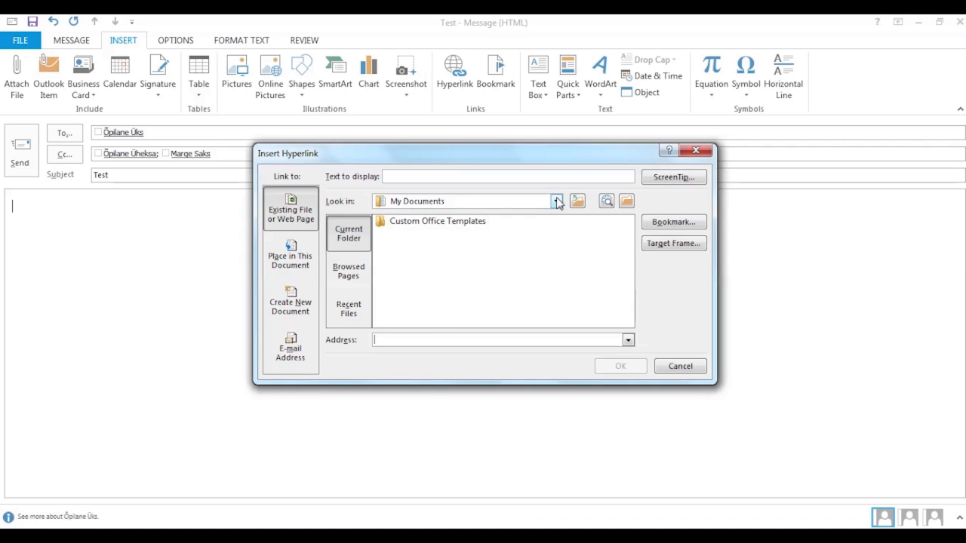
{"action": "left_click", "coordinate": [681, 367]}
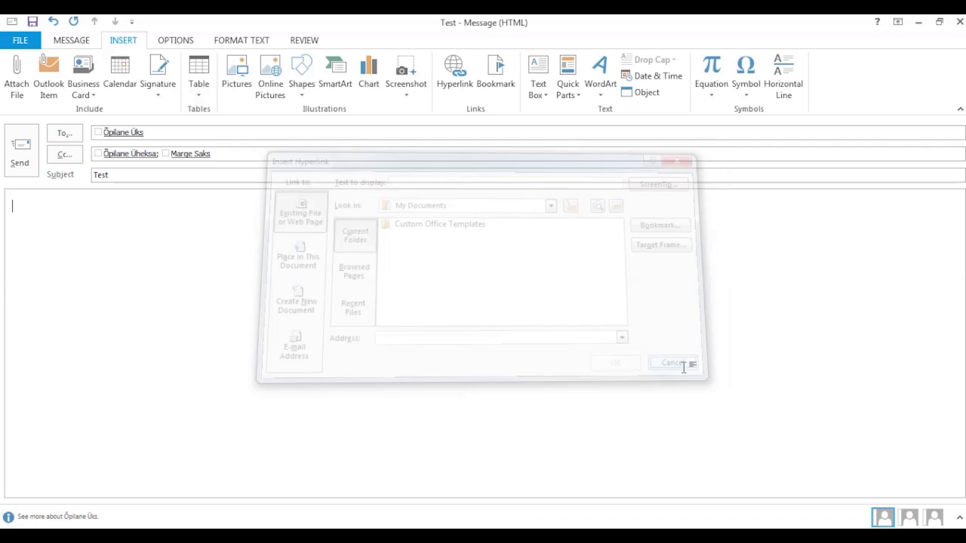
{"action": "left_click", "coordinate": [80, 42]}
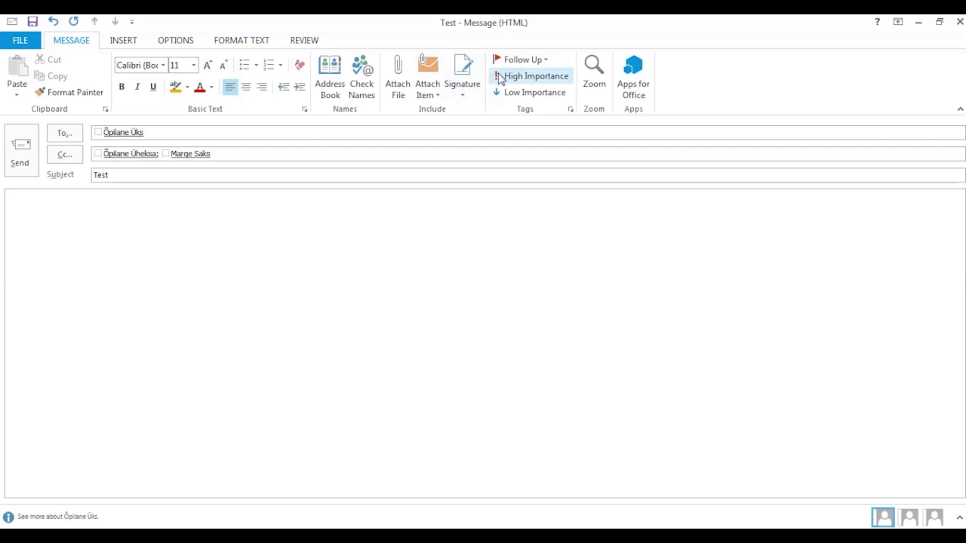
- Flag the Test message with a reminder, plus a Reply flag and reminder for recipients, 30 November 2016, 15:30
{"action": "left_click", "coordinate": [547, 63]}
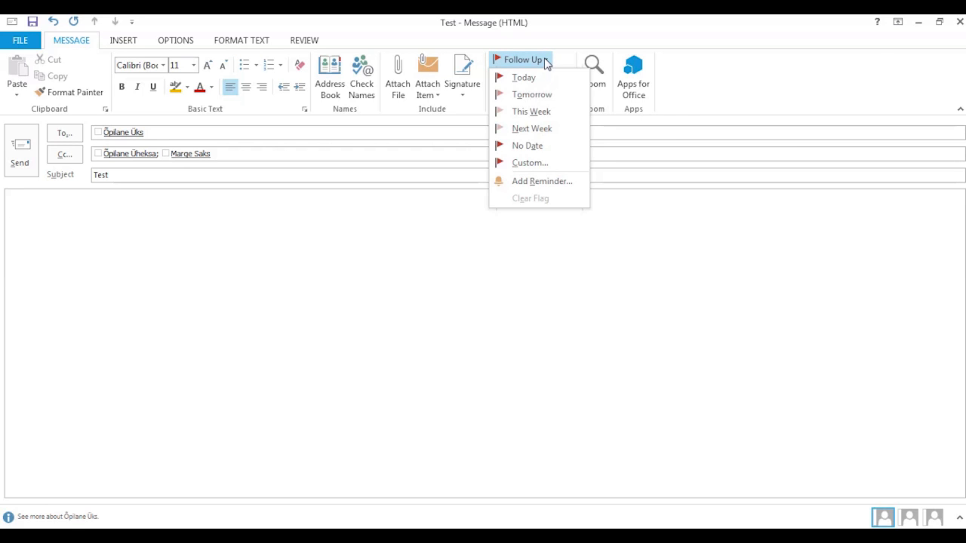
{"action": "left_click", "coordinate": [555, 185]}
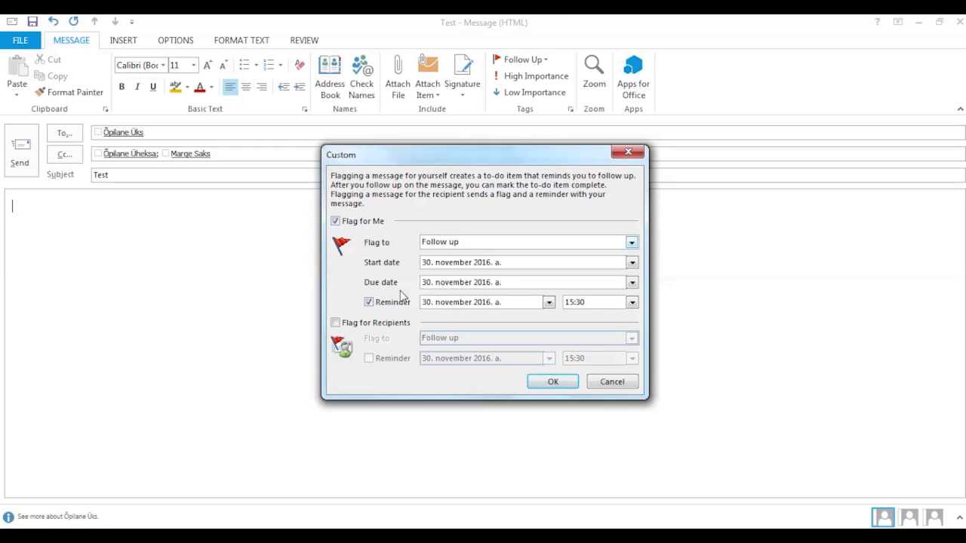
{"action": "left_click", "coordinate": [335, 323]}
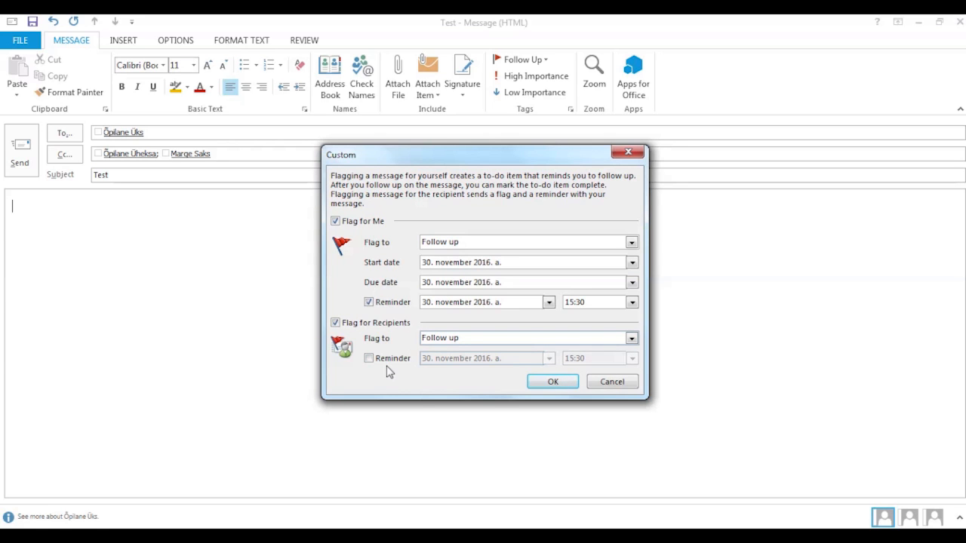
{"action": "left_click", "coordinate": [631, 339]}
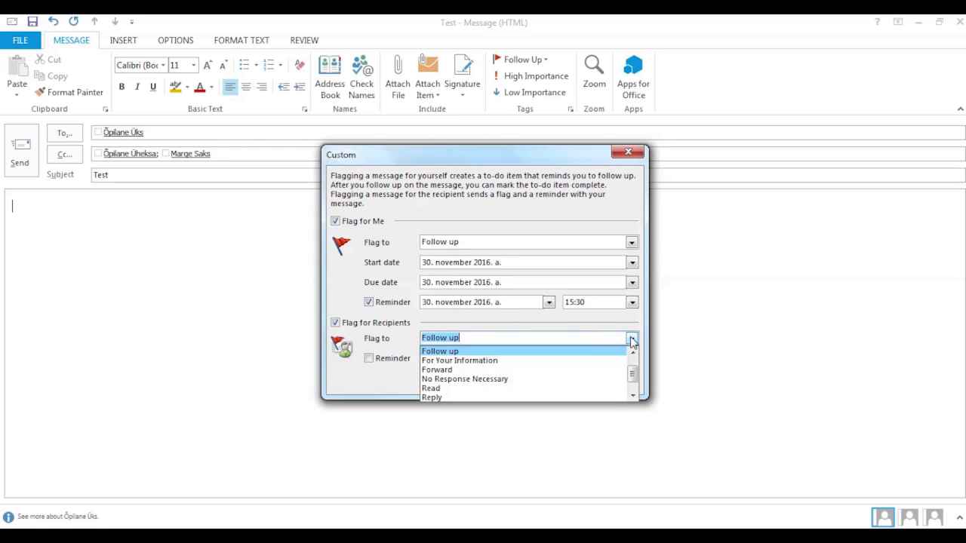
{"action": "left_click", "coordinate": [514, 397]}
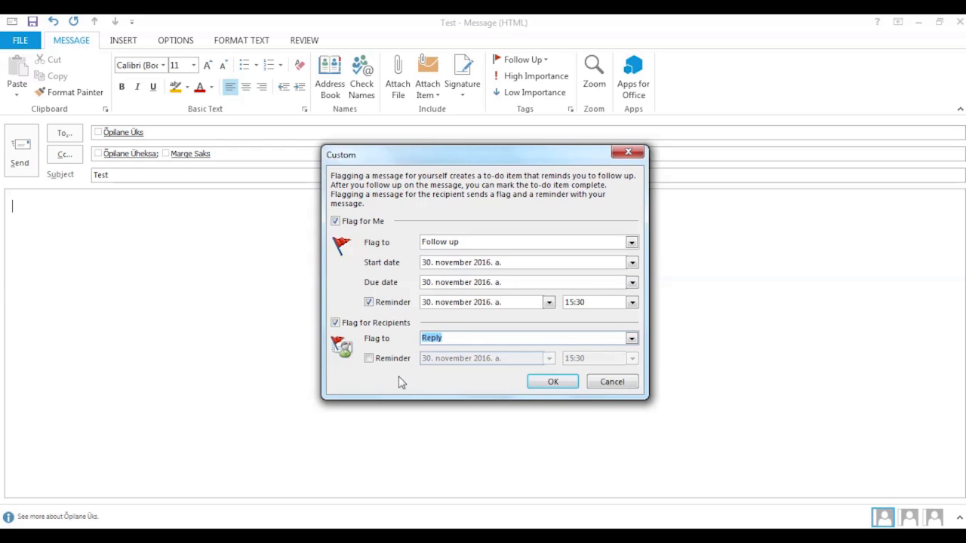
{"action": "left_click", "coordinate": [369, 359]}
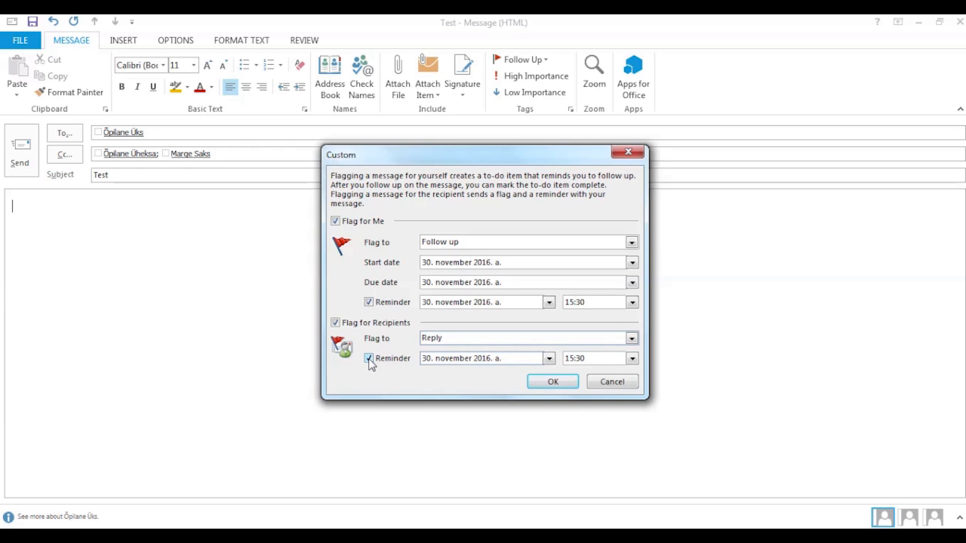
{"action": "left_click", "coordinate": [548, 381]}
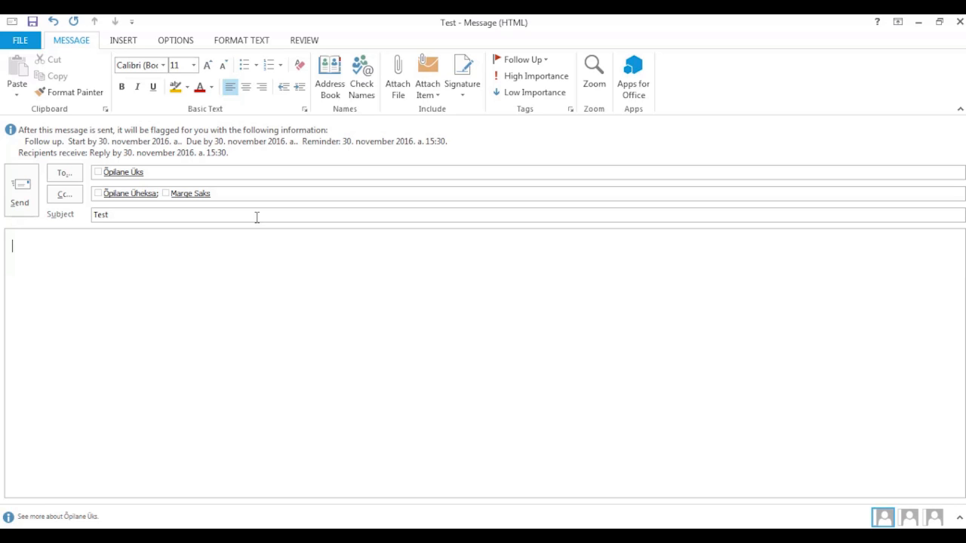
- Insert the Calendar's availability, working hours only, for 30.11.2016 to 2.12.2016 into the message
{"action": "left_click", "coordinate": [123, 40]}
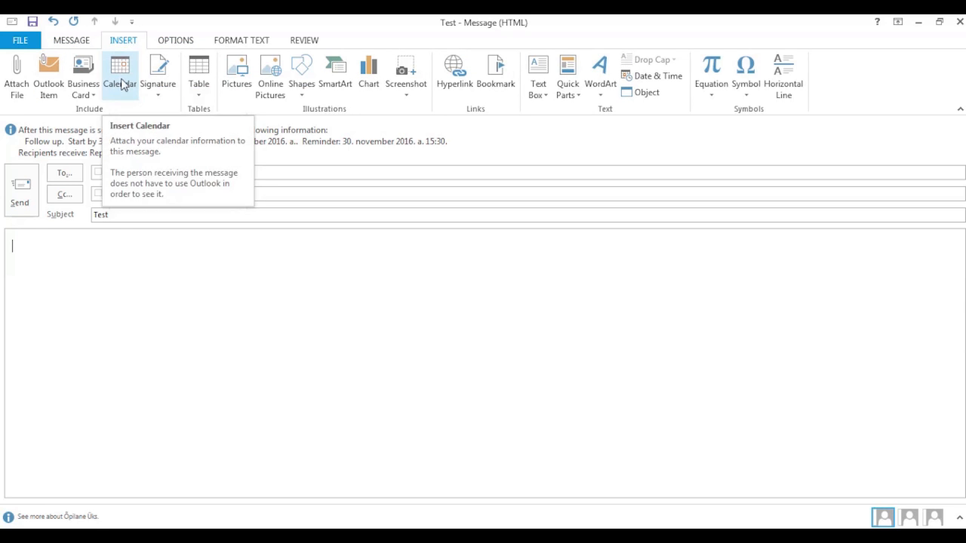
{"action": "left_click", "coordinate": [120, 79]}
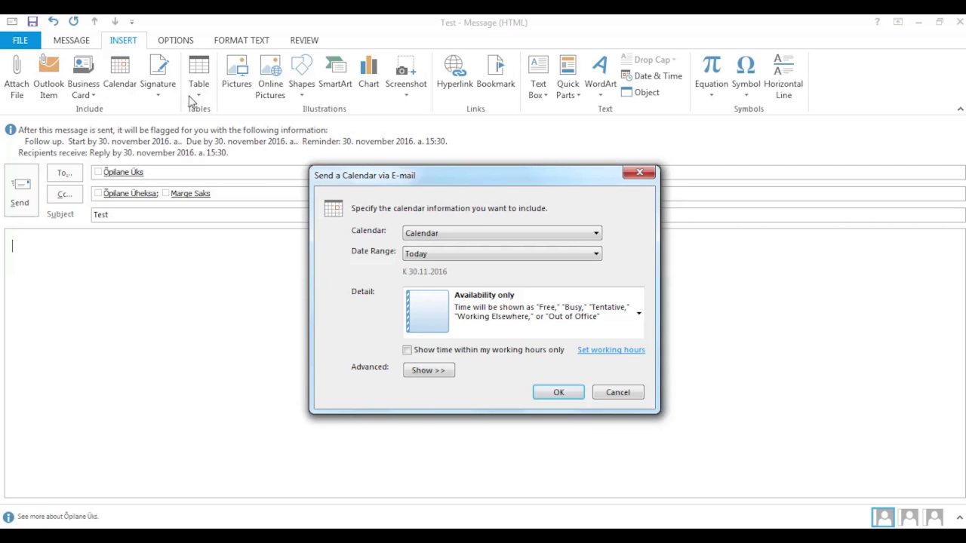
{"action": "left_click", "coordinate": [451, 234]}
{"action": "left_click", "coordinate": [450, 233]}
{"action": "left_click", "coordinate": [473, 257]}
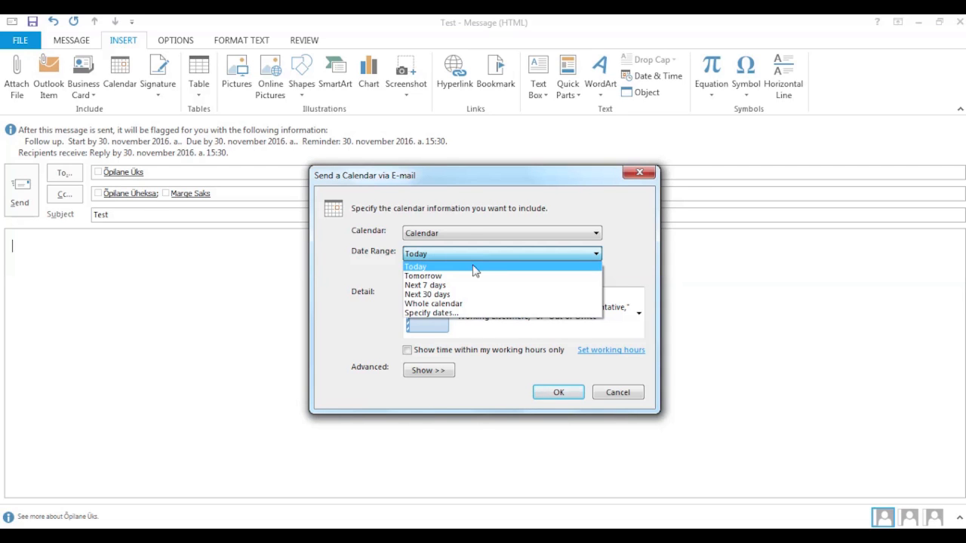
{"action": "left_click", "coordinate": [482, 313]}
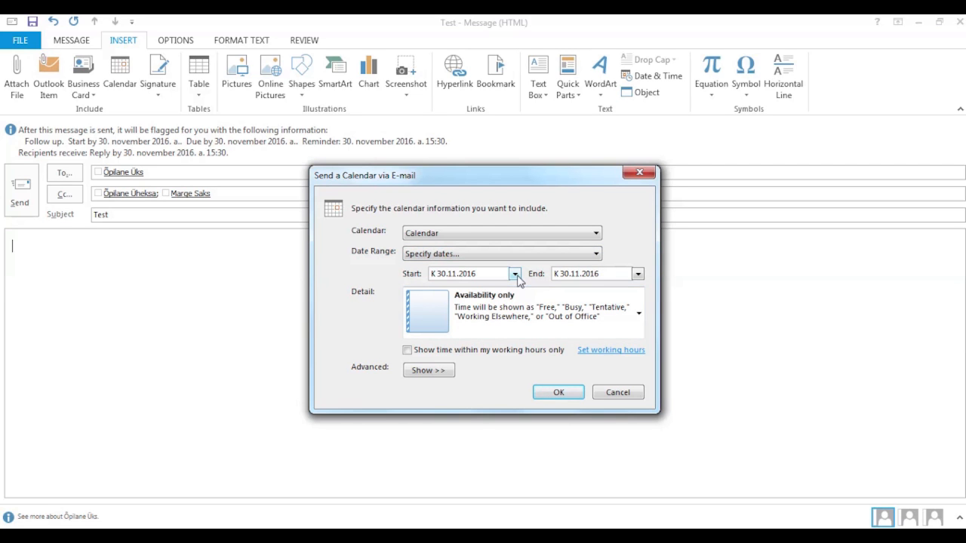
{"action": "left_click", "coordinate": [638, 274]}
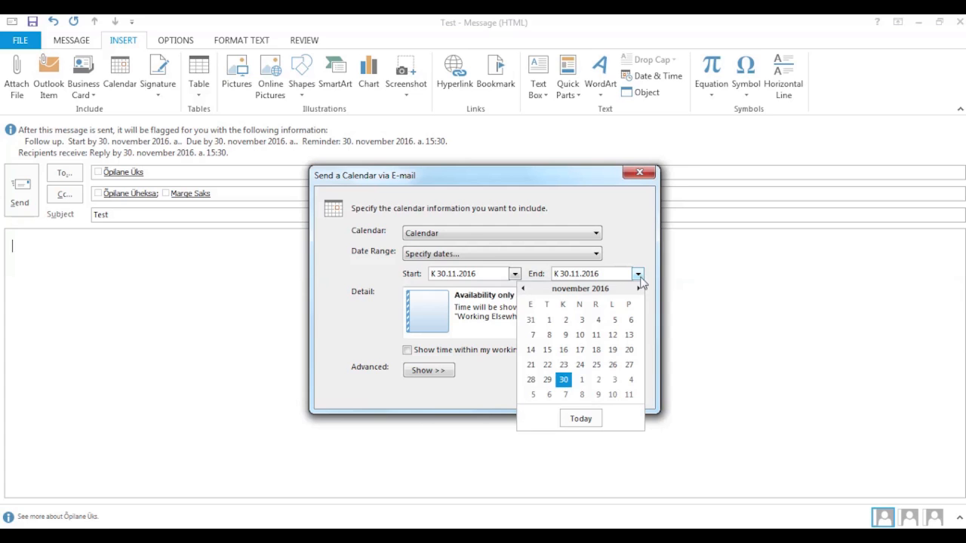
{"action": "left_click", "coordinate": [602, 380]}
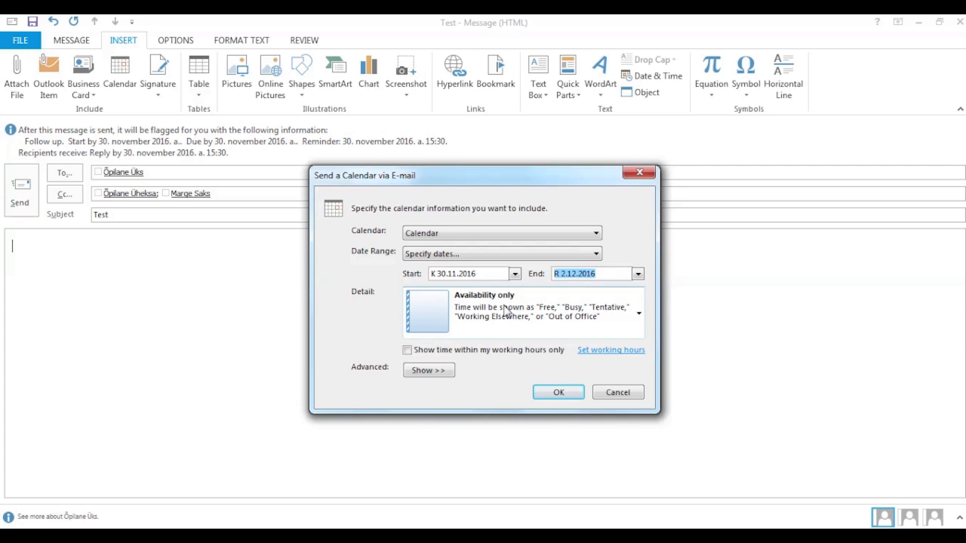
{"action": "left_click", "coordinate": [638, 315]}
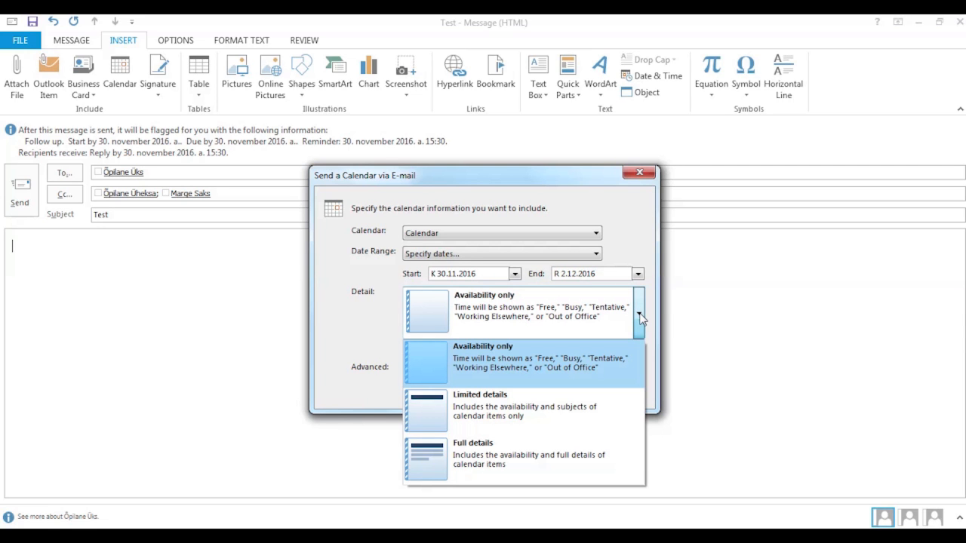
{"action": "left_click", "coordinate": [639, 315]}
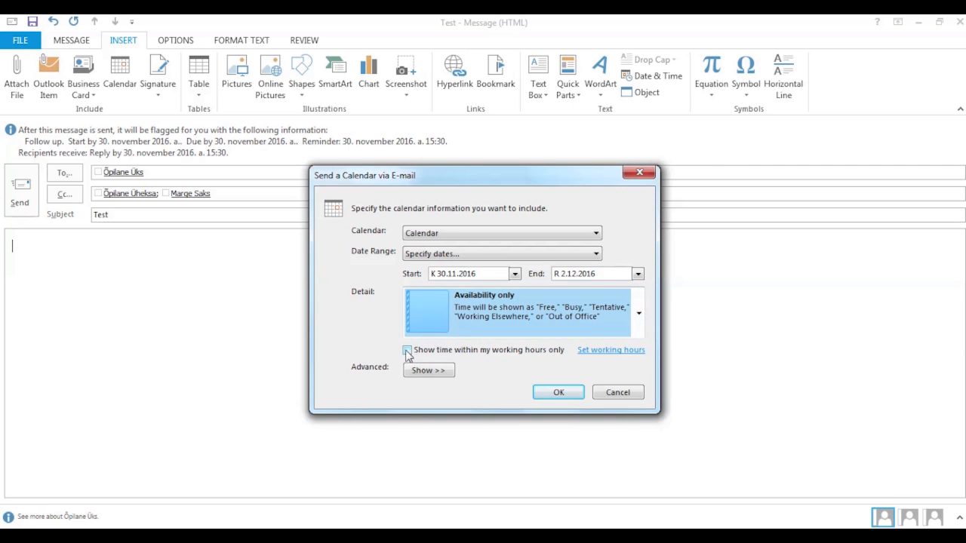
{"action": "left_click", "coordinate": [407, 351]}
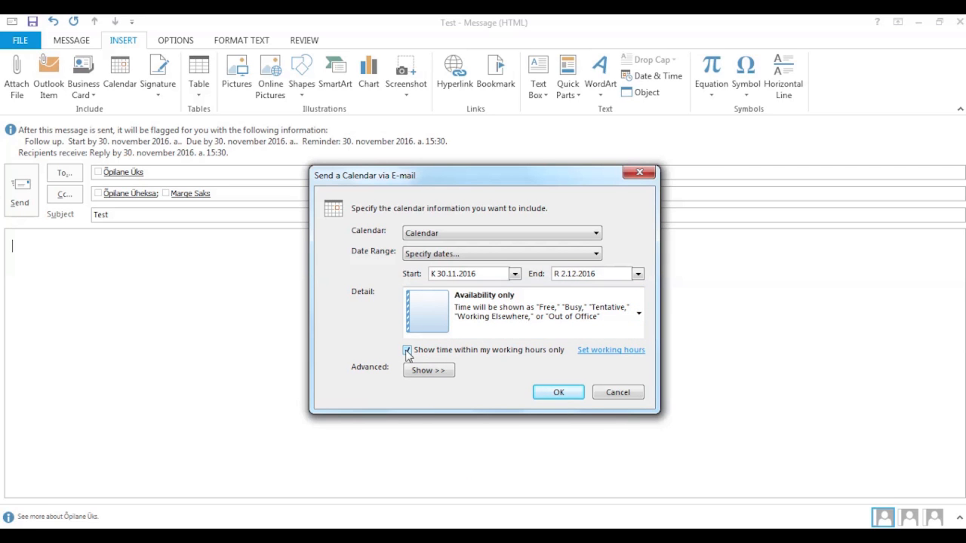
{"action": "left_click", "coordinate": [558, 393]}
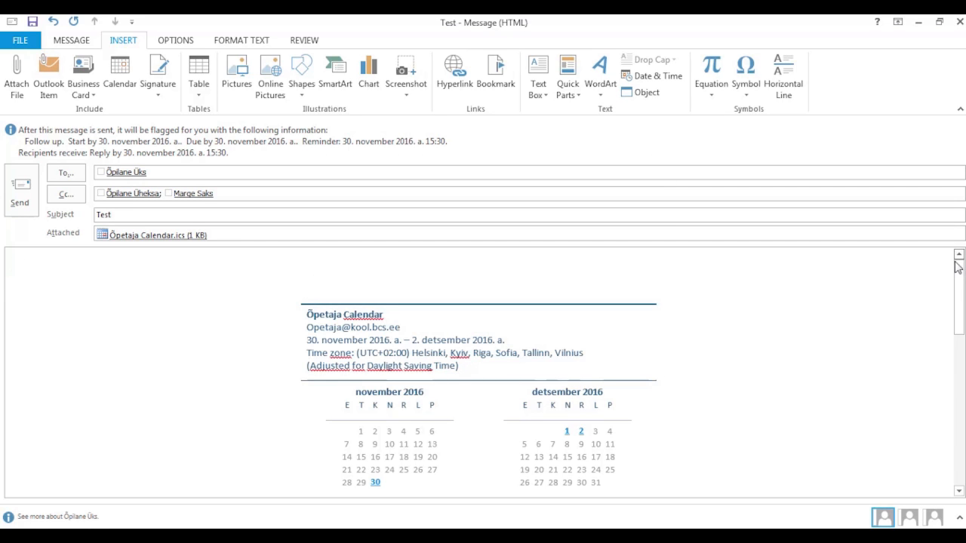
{"action": "mouse_move", "coordinate": [957, 266]}
{"action": "left_mouse_down"}
{"action": "mouse_move", "coordinate": [963, 430]}
{"action": "mouse_move", "coordinate": [962, 273]}
{"action": "left_mouse_up"}
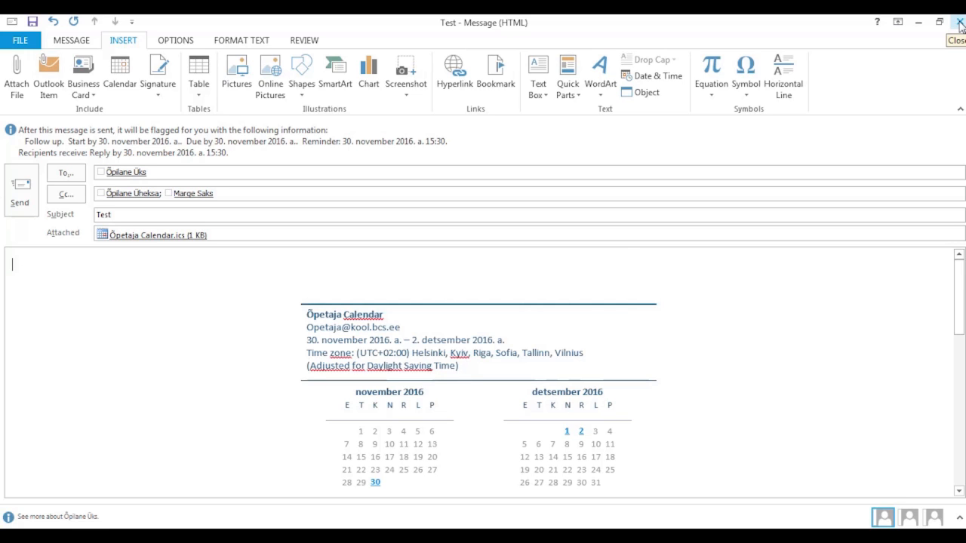
{"action": "left_click", "coordinate": [960, 24]}
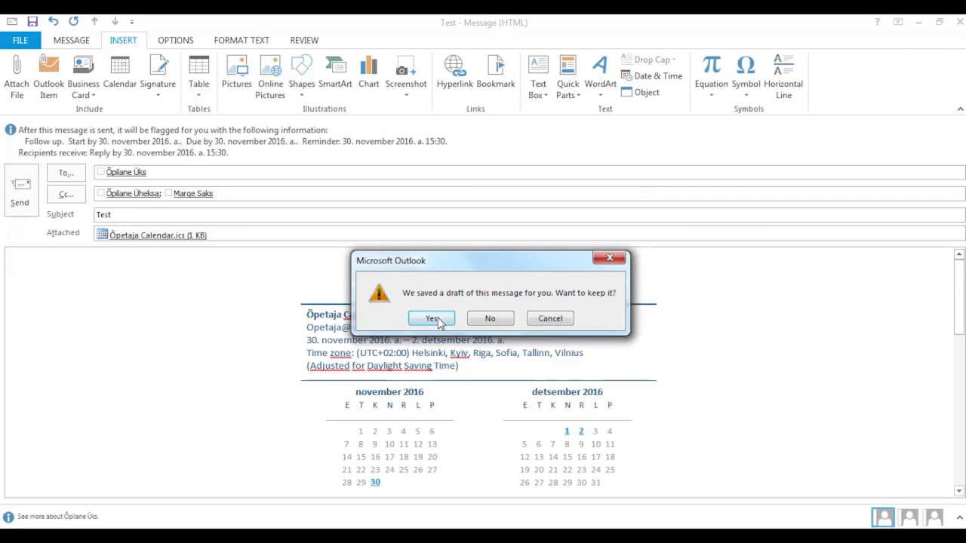
{"action": "left_click", "coordinate": [432, 319]}
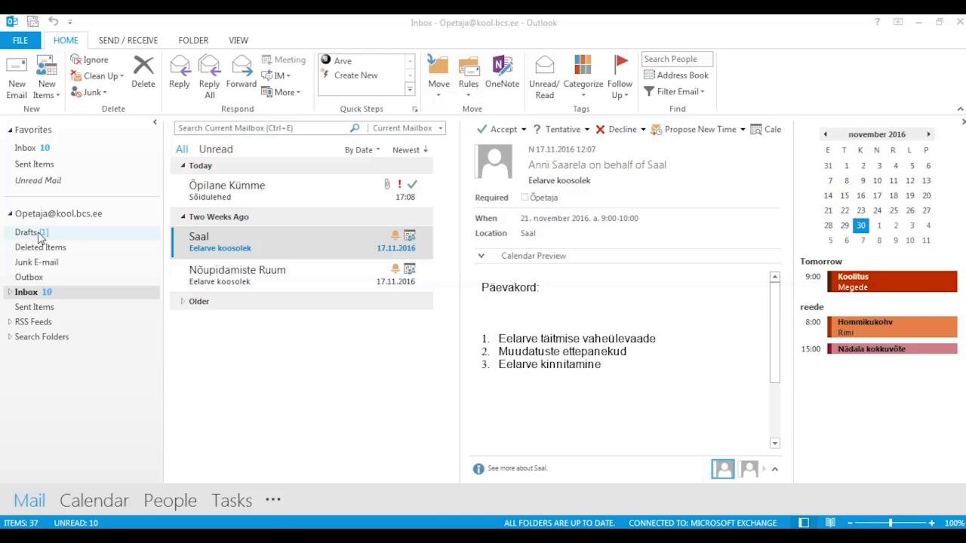
{"action": "left_click", "coordinate": [27, 233]}
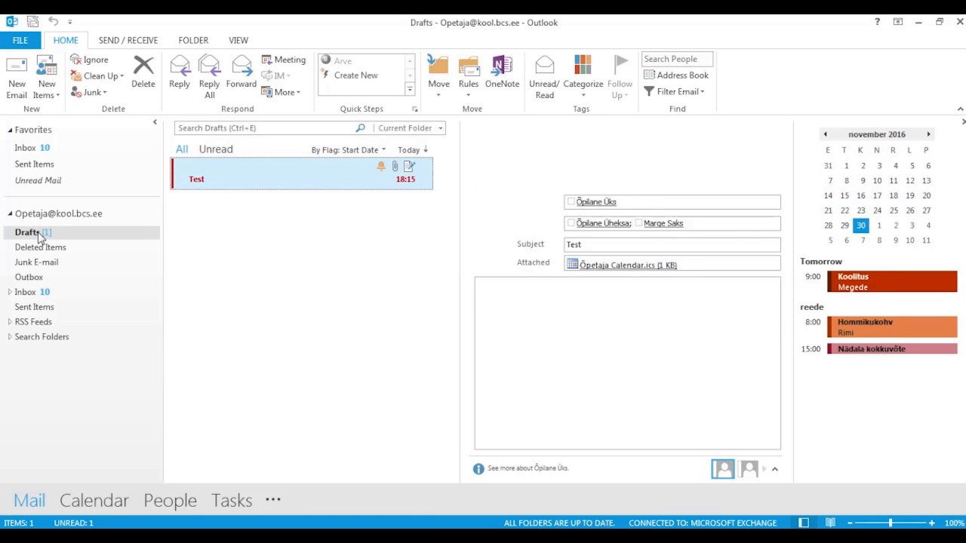
{"action": "double_click", "coordinate": [252, 173]}
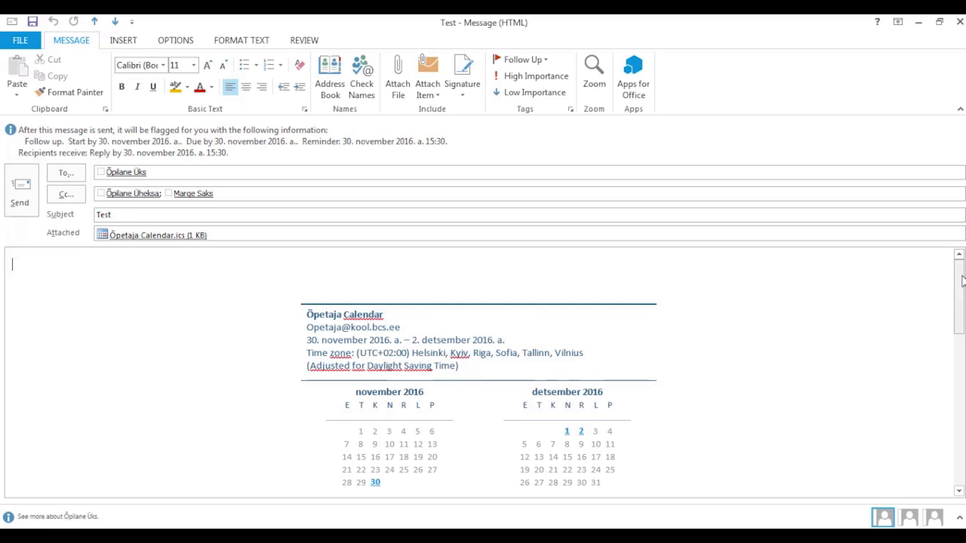
{"action": "mouse_move", "coordinate": [962, 281]}
{"action": "left_mouse_down"}
{"action": "mouse_move", "coordinate": [960, 440]}
{"action": "mouse_move", "coordinate": [960, 275]}
{"action": "left_mouse_up"}
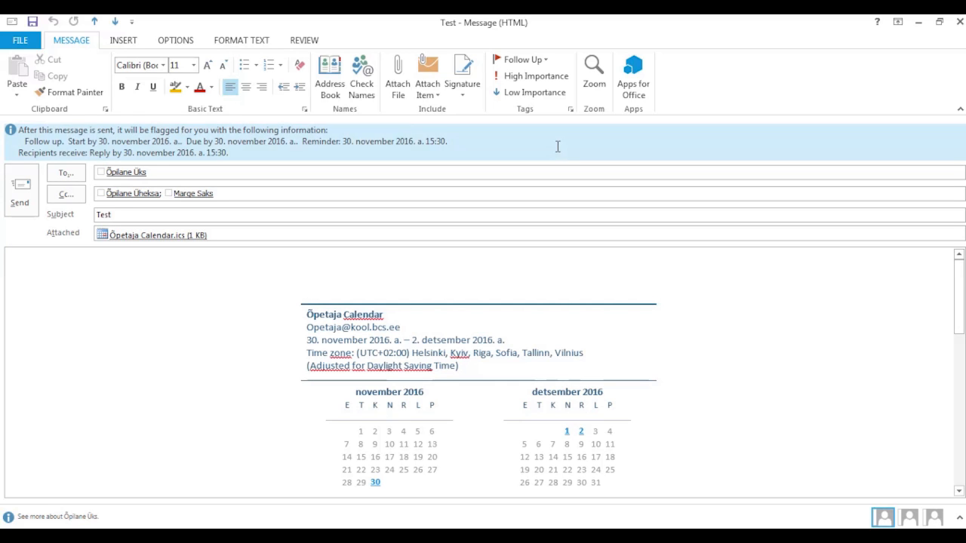
- Create a new email signature named 'sisene'
{"action": "left_click", "coordinate": [465, 91]}
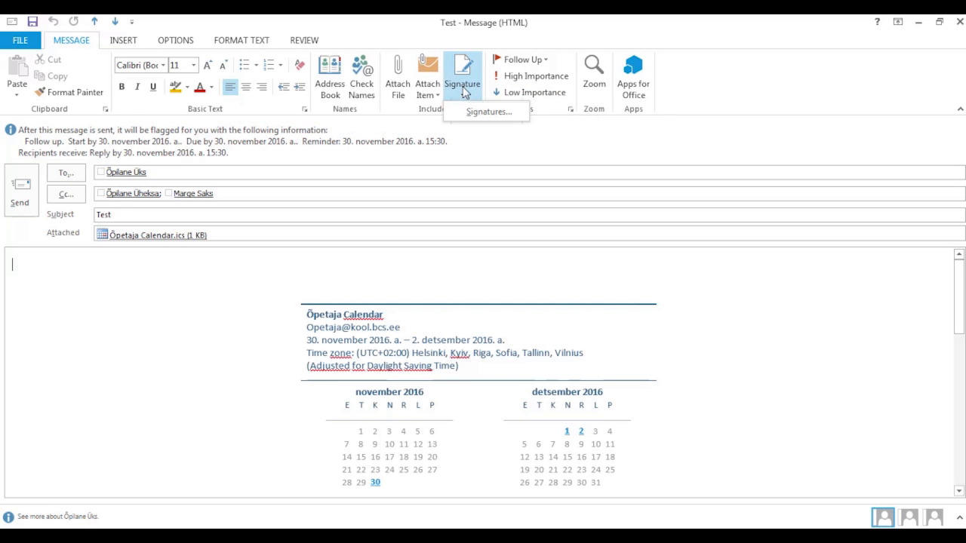
{"action": "left_click", "coordinate": [484, 114]}
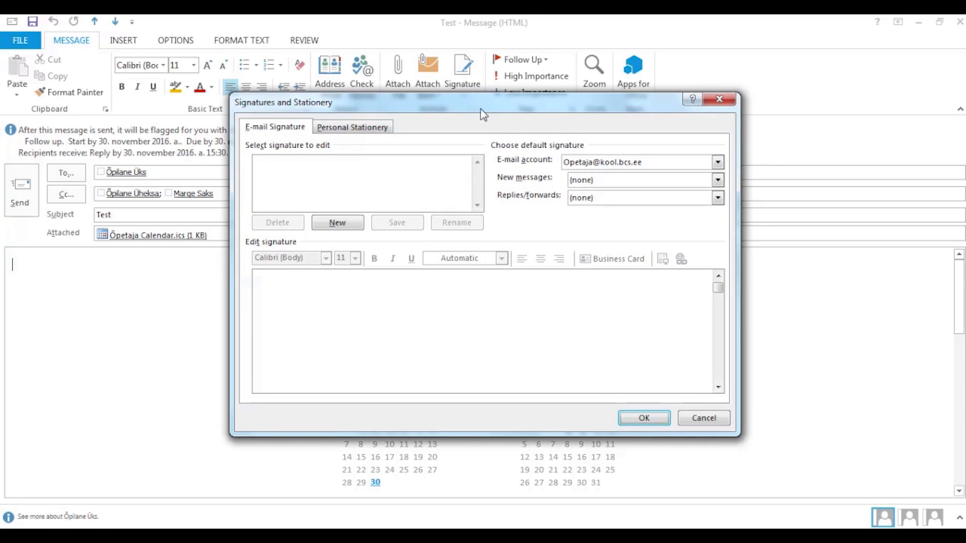
{"action": "left_click", "coordinate": [345, 227]}
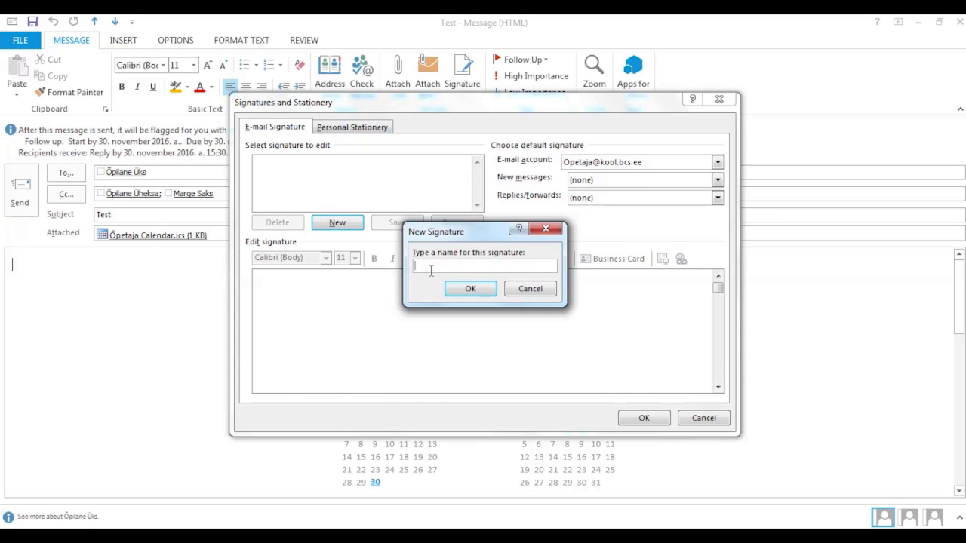
{"action": "type", "text": "sisene"}
{"action": "left_click", "coordinate": [474, 288]}
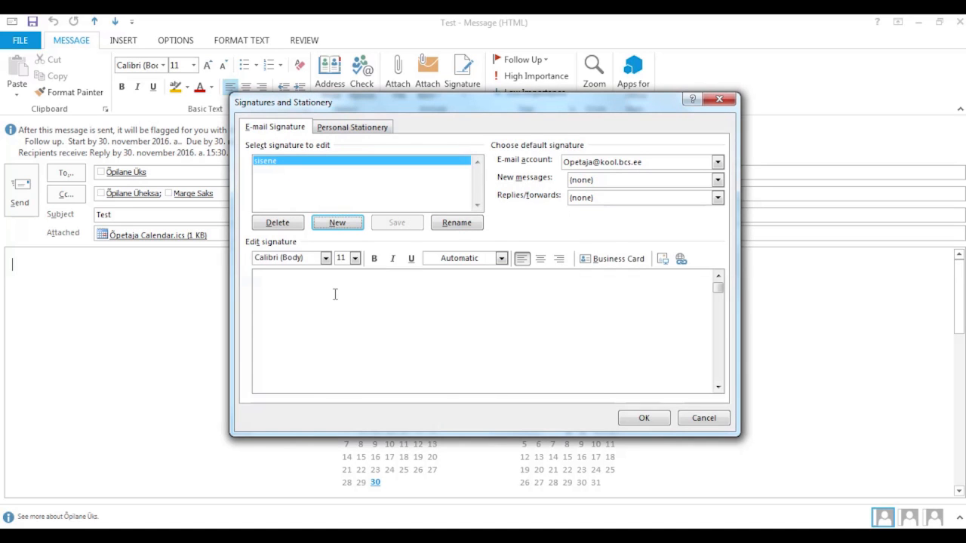
{"action": "left_click", "coordinate": [294, 290]}
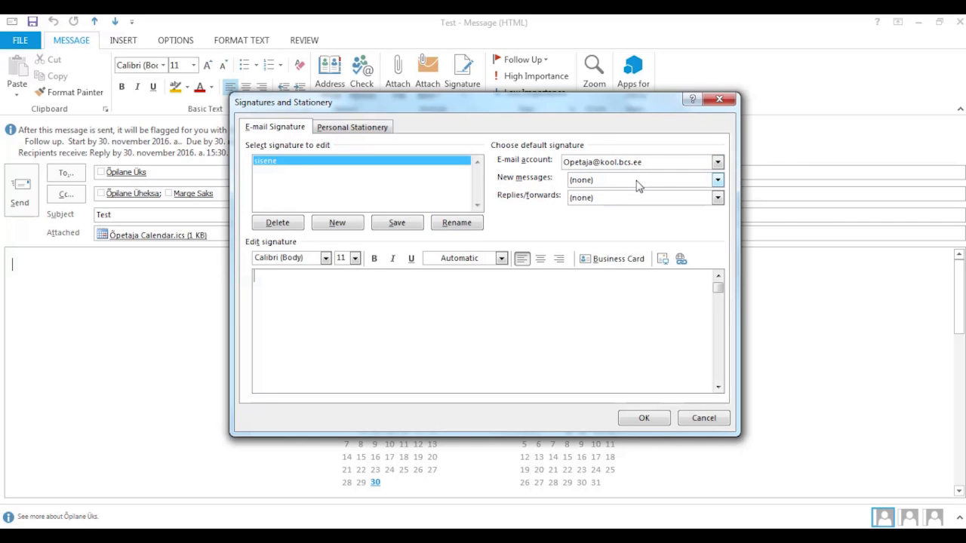
- Leave no default signature for new messages or replies and close the signature settings
{"action": "left_click", "coordinate": [717, 181]}
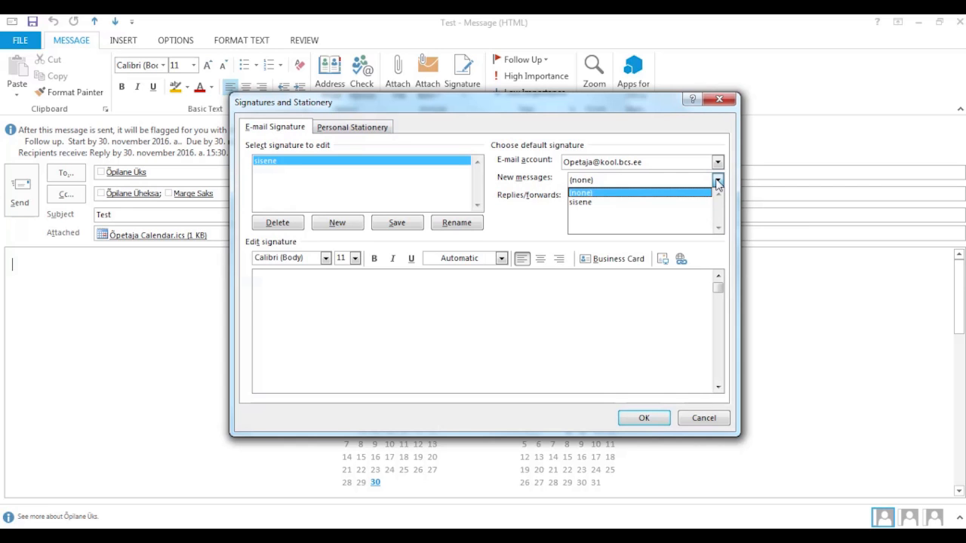
{"action": "left_click", "coordinate": [717, 185]}
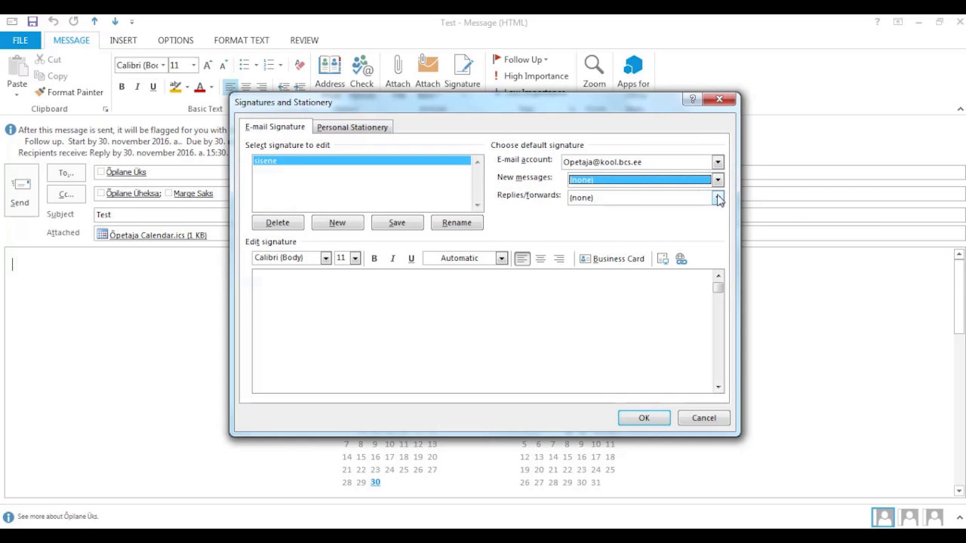
{"action": "left_click", "coordinate": [718, 198]}
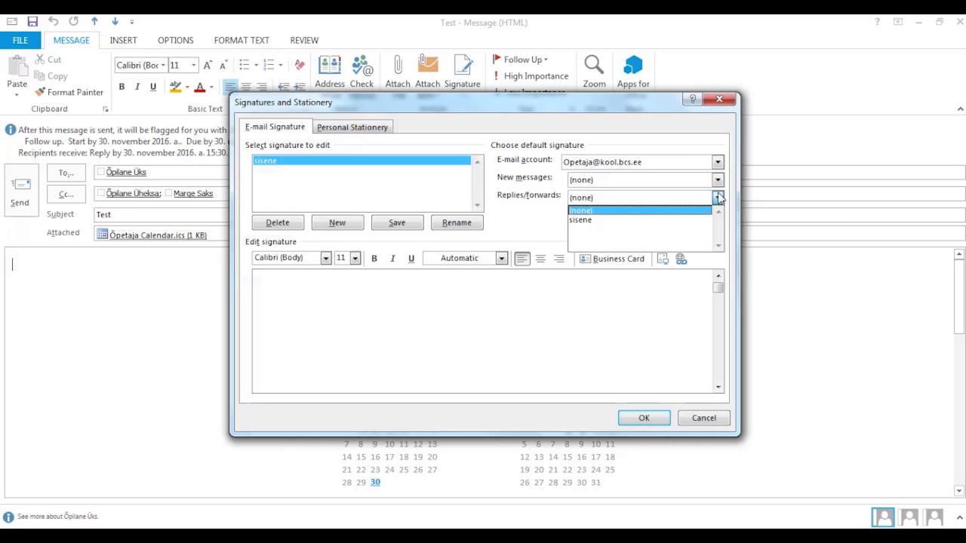
{"action": "key", "text": "Down"}
{"action": "left_click", "coordinate": [647, 303]}
{"action": "left_click", "coordinate": [646, 417]}
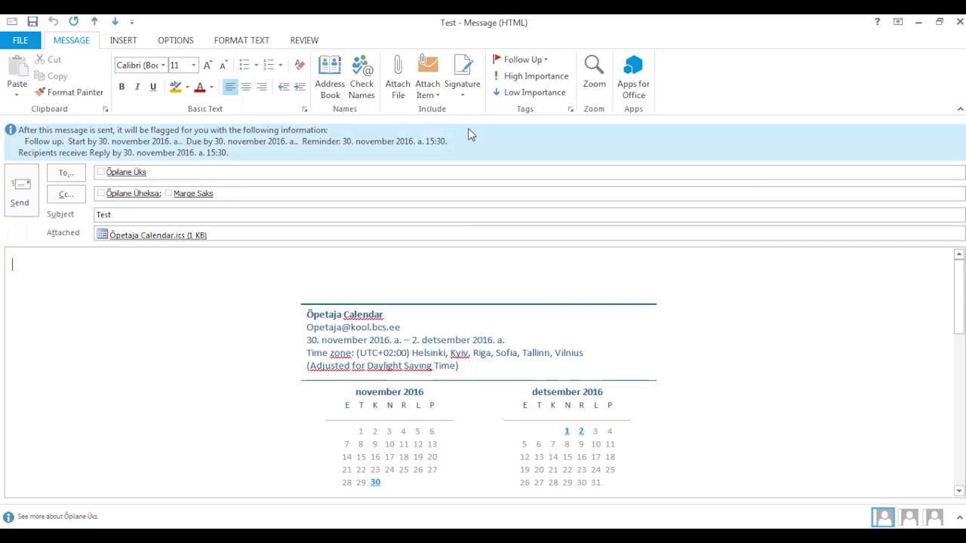
- Add the sisene signature to the Test message and send it
{"action": "left_click", "coordinate": [466, 93]}
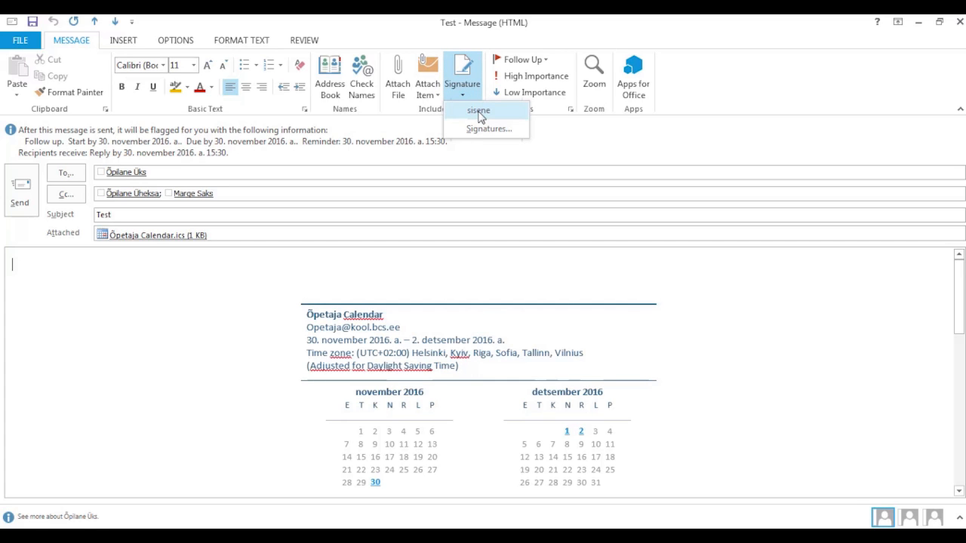
{"action": "left_click", "coordinate": [463, 91]}
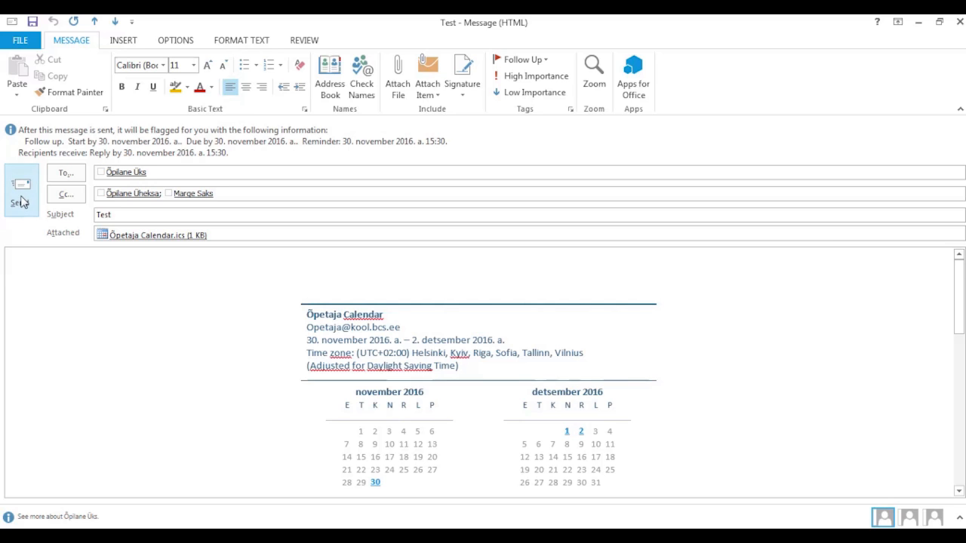
{"action": "left_click", "coordinate": [20, 193]}
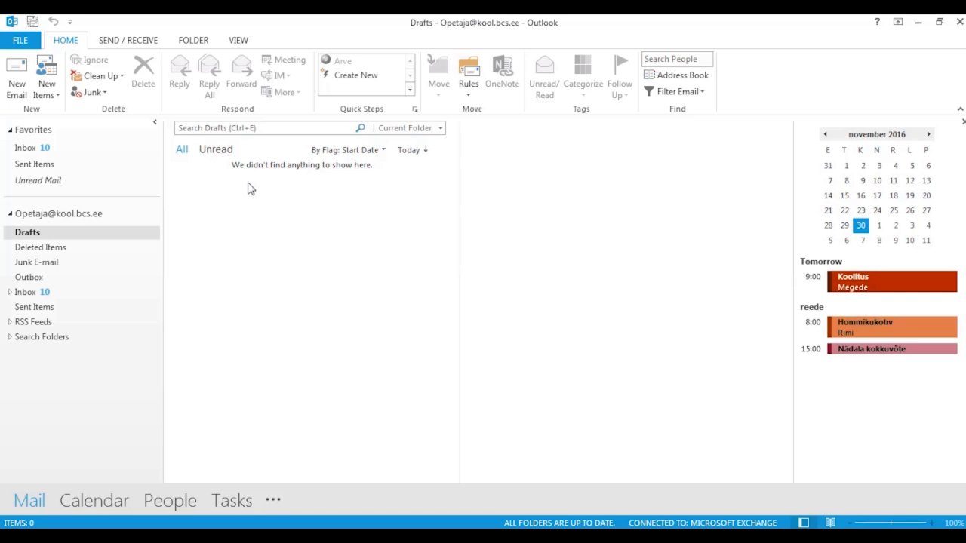
- In Sent Items, select the Test message and open it in its own window
{"action": "left_click", "coordinate": [42, 307]}
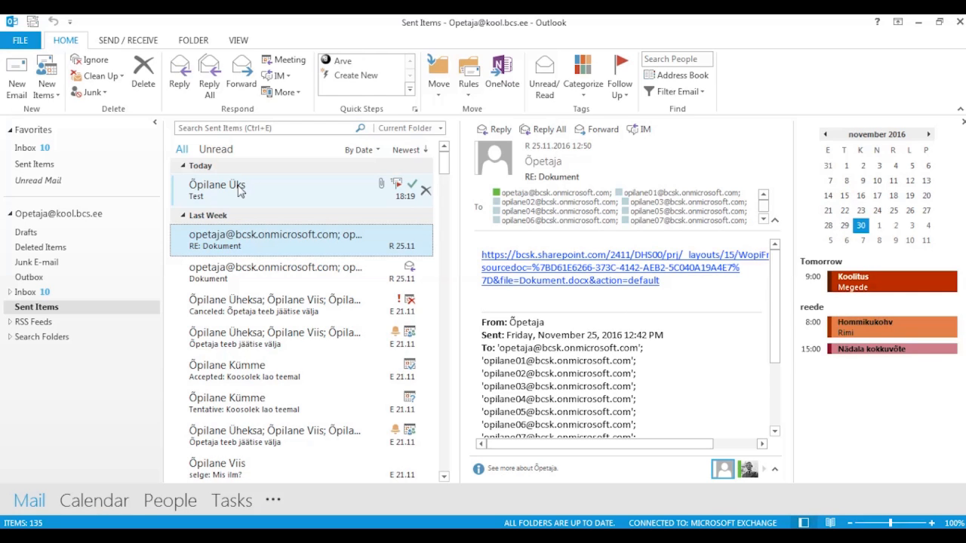
{"action": "left_click", "coordinate": [239, 191]}
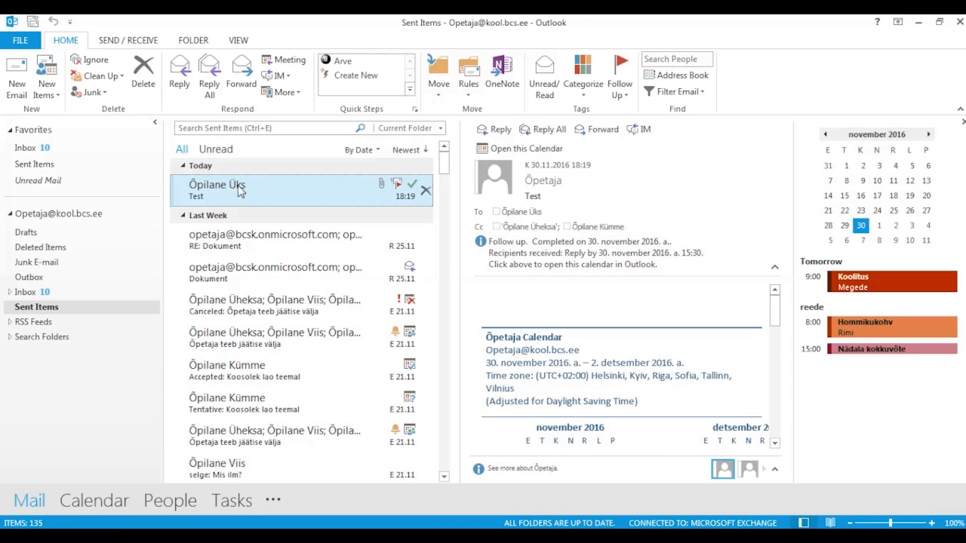
{"action": "double_click", "coordinate": [239, 191]}
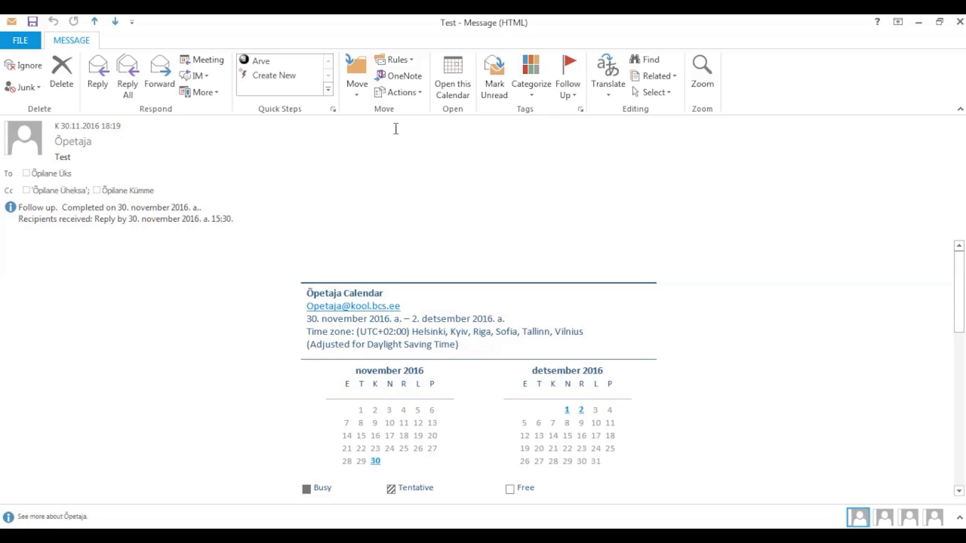
{"action": "left_click", "coordinate": [419, 93]}
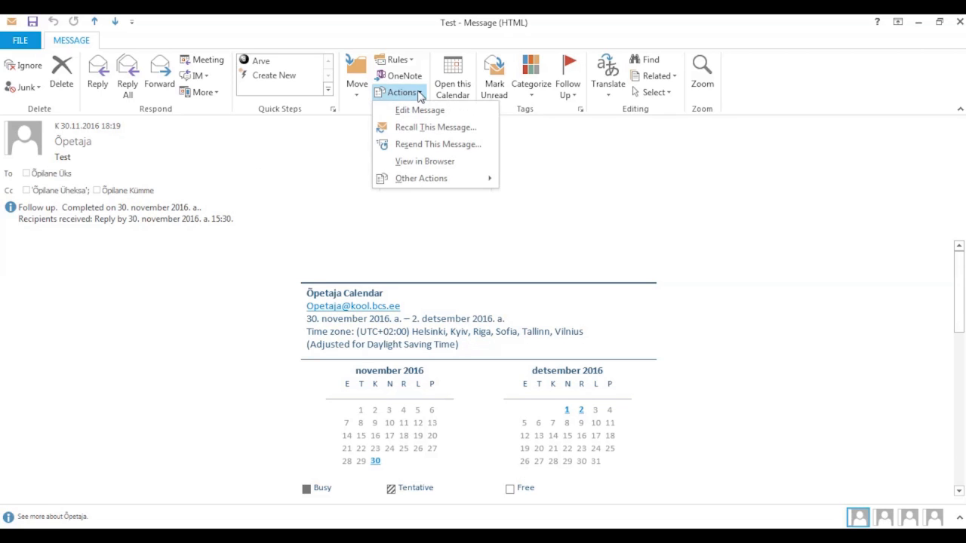
{"action": "left_click", "coordinate": [446, 130]}
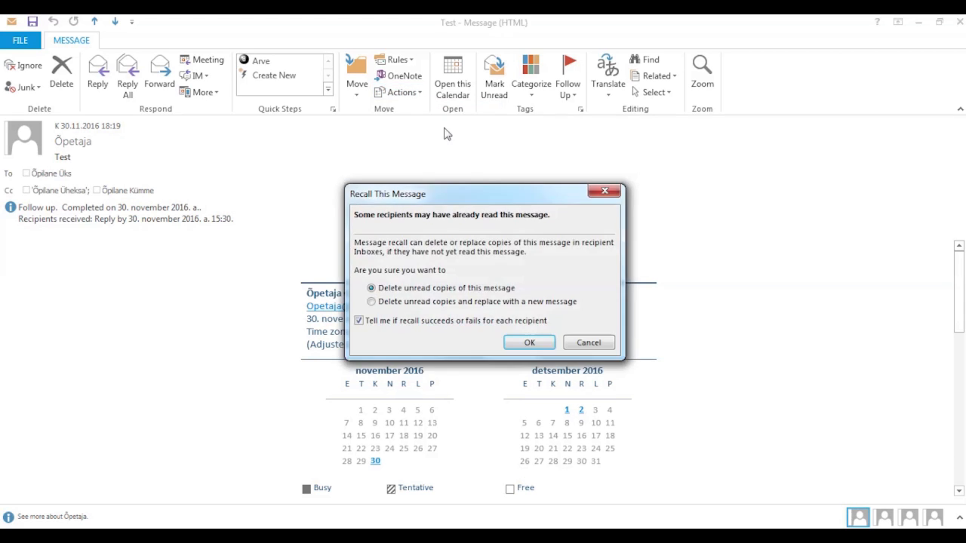
{"action": "left_click_drag", "start_coordinate": [463, 197], "coordinate": [421, 123]}
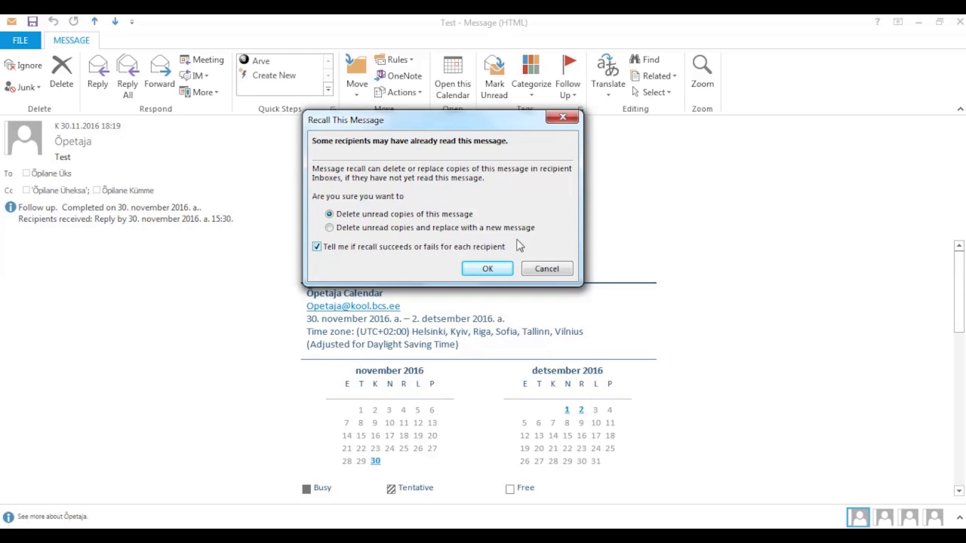
{"action": "left_click", "coordinate": [557, 270]}
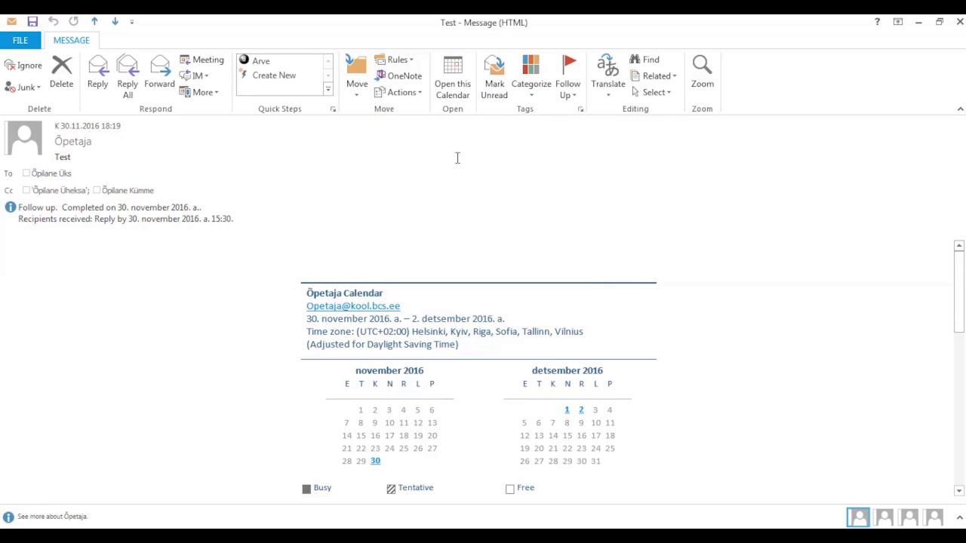
- Resend the Test message with Resend This Message, close it, and go back to the Inbox
{"action": "left_click", "coordinate": [419, 93]}
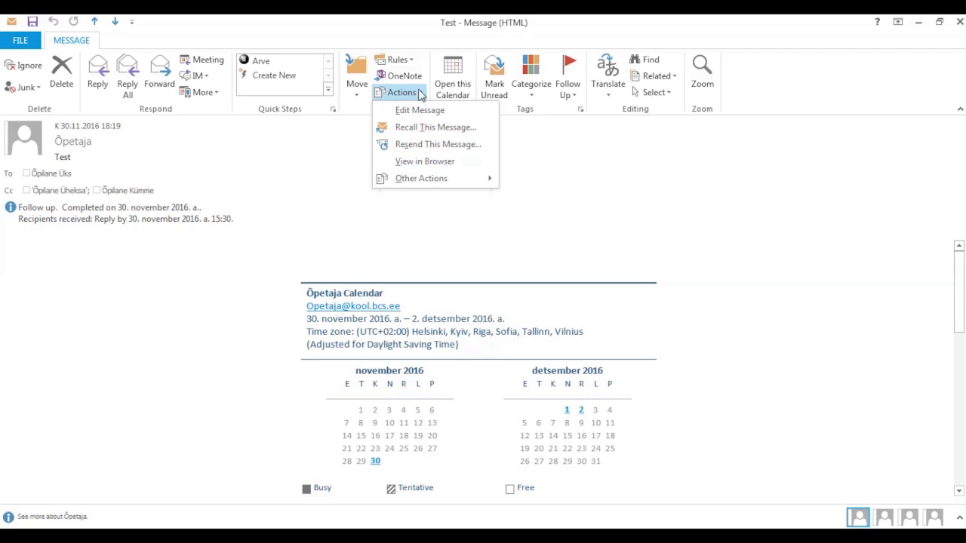
{"action": "left_click", "coordinate": [441, 145]}
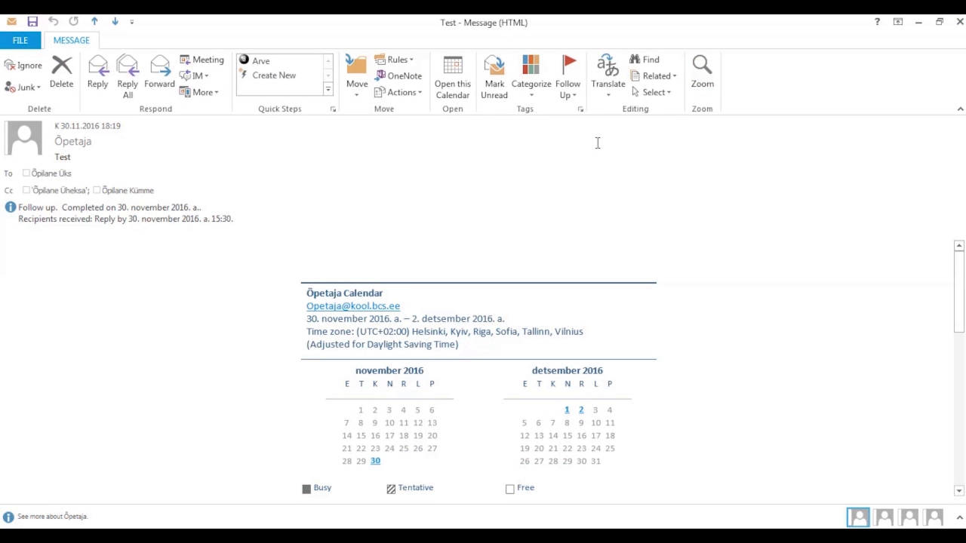
{"action": "left_click", "coordinate": [960, 22]}
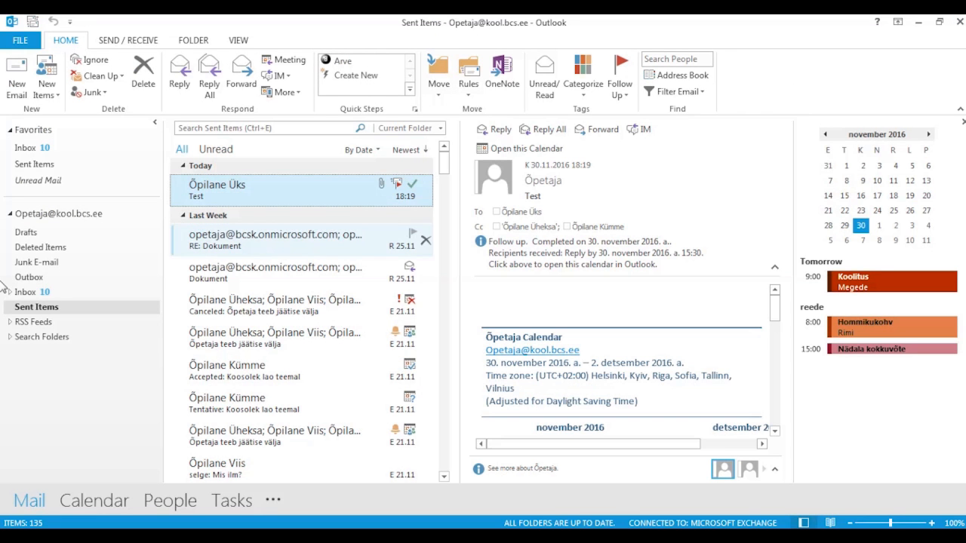
{"action": "left_click", "coordinate": [34, 294]}
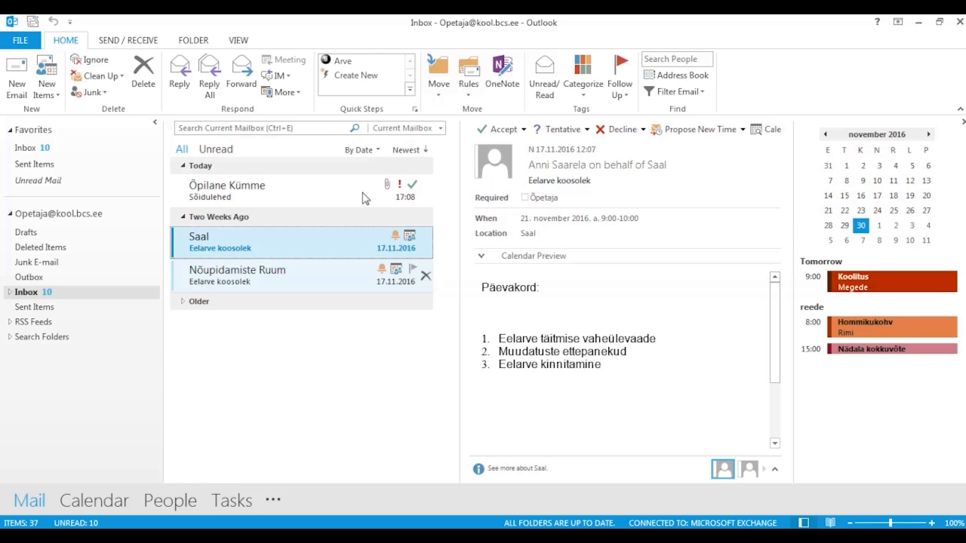
{"action": "left_click", "coordinate": [377, 153]}
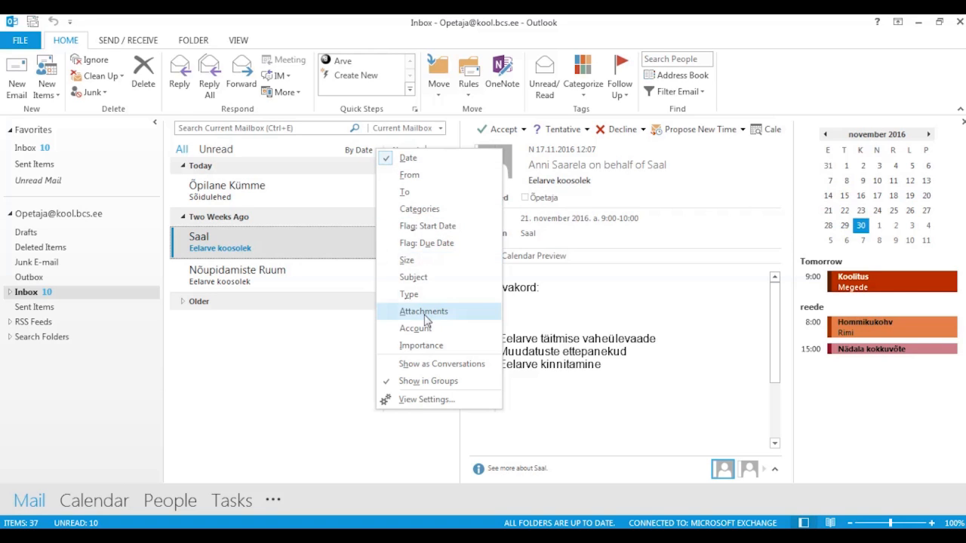
{"action": "left_click", "coordinate": [351, 166]}
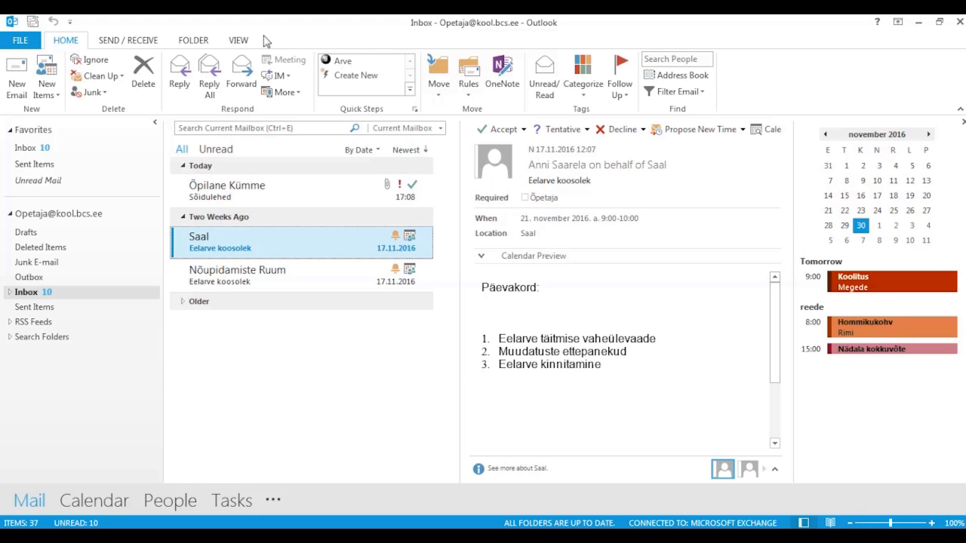
{"action": "left_click", "coordinate": [377, 150]}
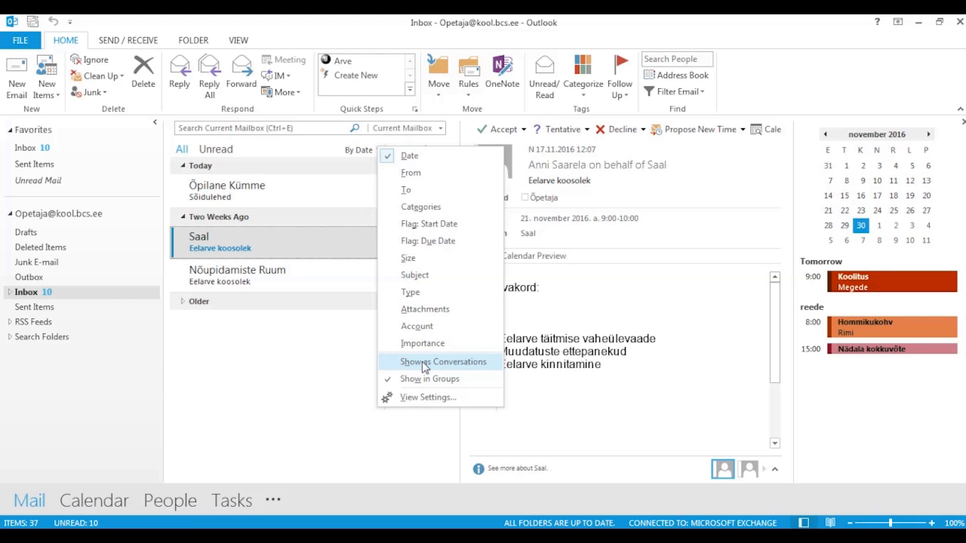
{"action": "left_click", "coordinate": [336, 352]}
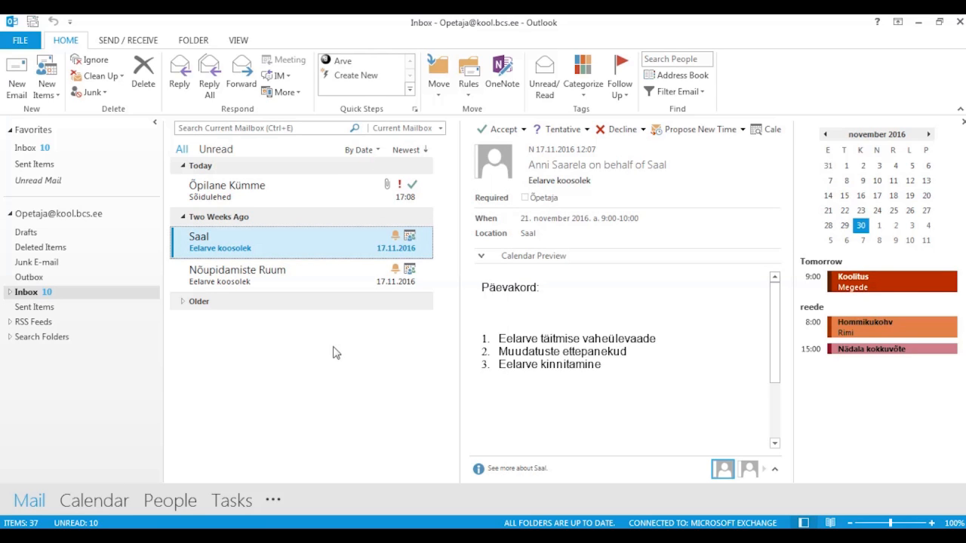
- Narrow the mailbox search to This Week's mail with a From condition, then close the search
{"action": "left_click", "coordinate": [280, 128]}
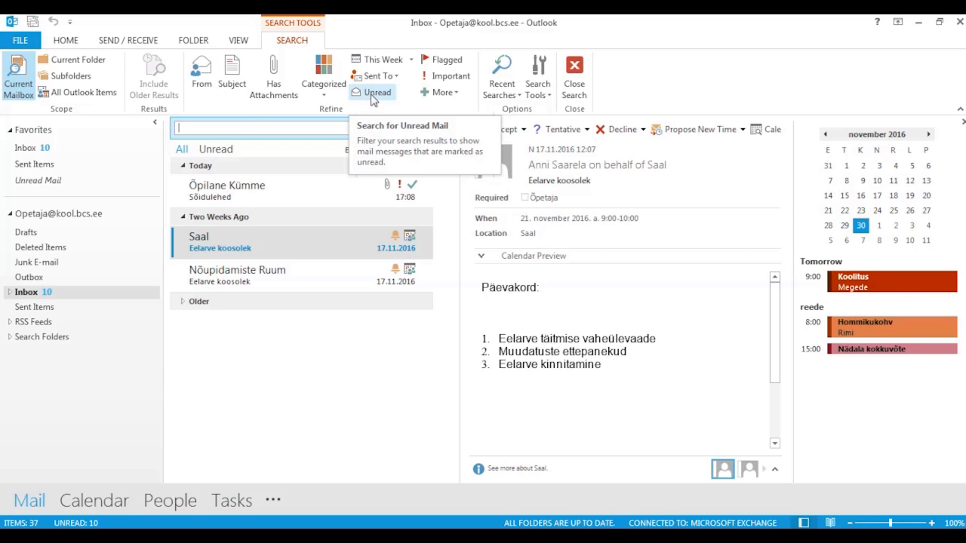
{"action": "left_click", "coordinate": [412, 60]}
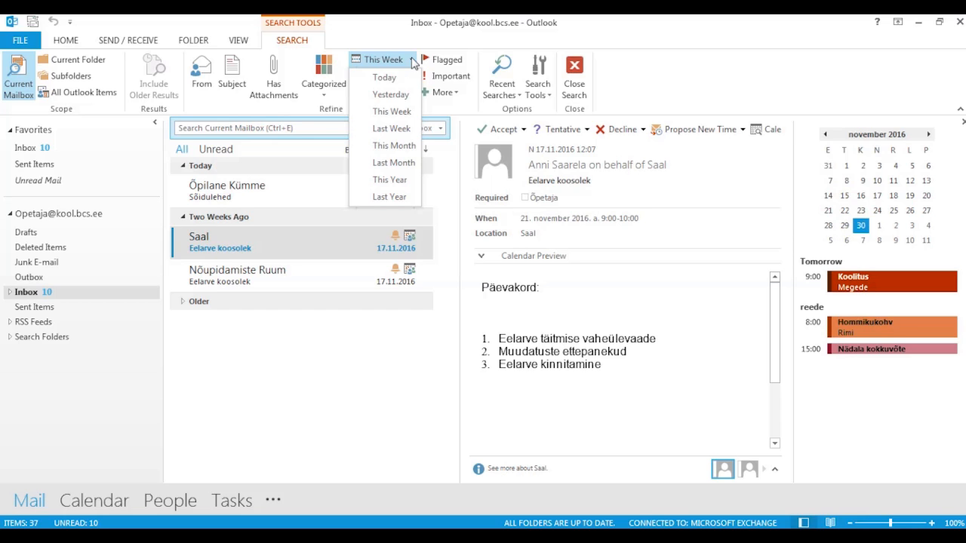
{"action": "left_click", "coordinate": [403, 113]}
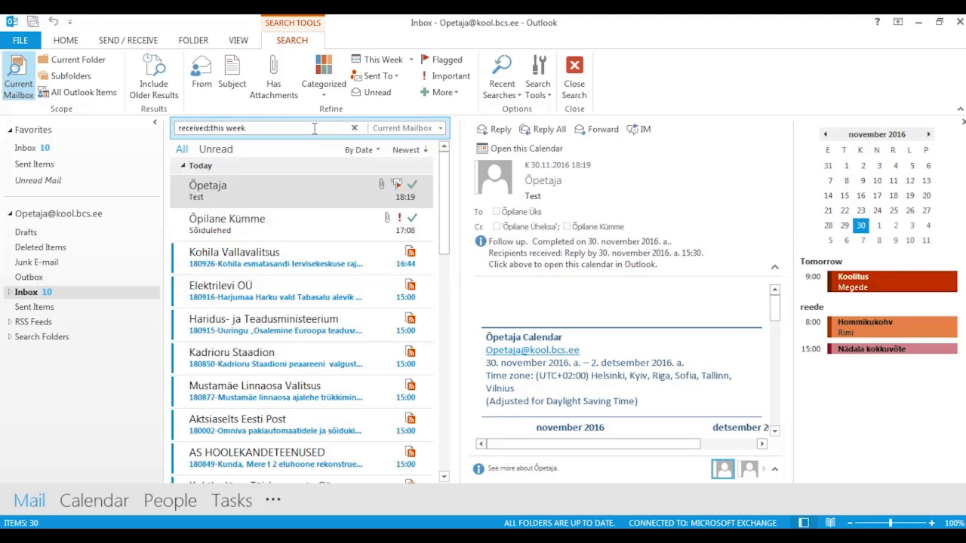
{"action": "left_click", "coordinate": [203, 75]}
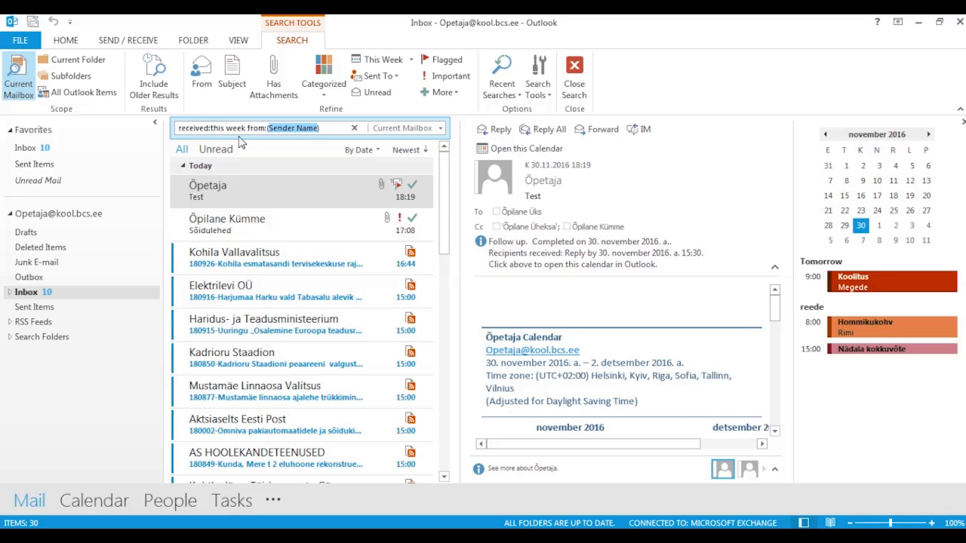
{"action": "left_click", "coordinate": [355, 132]}
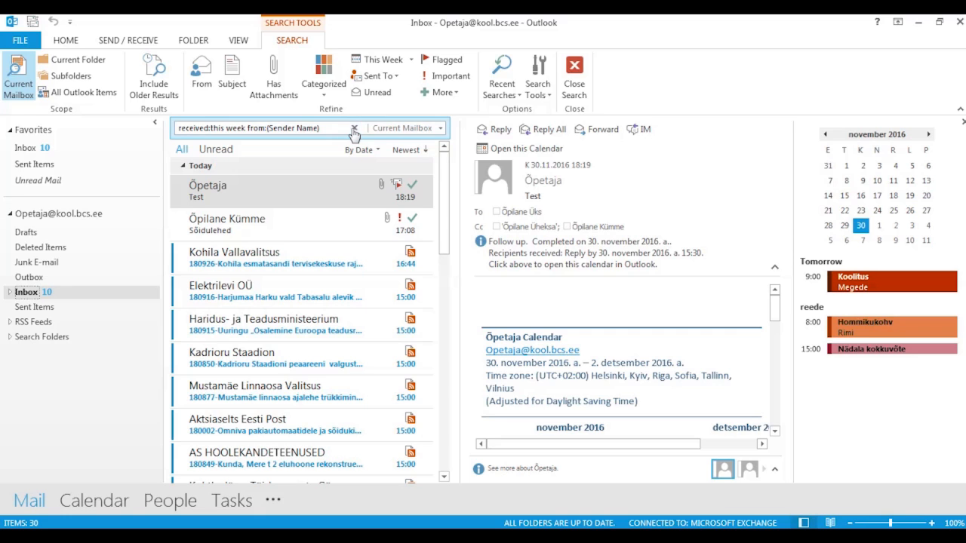
{"action": "left_click", "coordinate": [210, 193]}
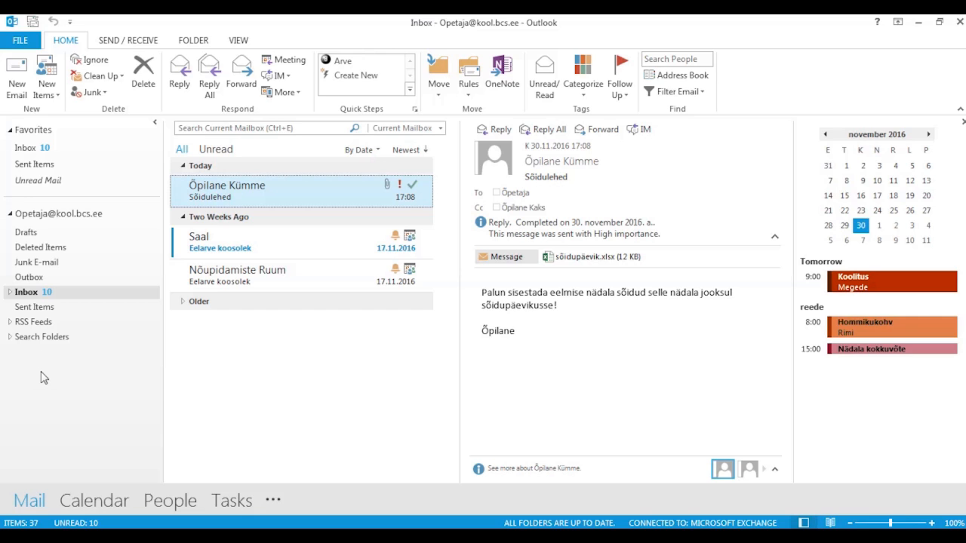
- Create a new mailbox folder named EestiEnergia
{"action": "right_click", "coordinate": [28, 219]}
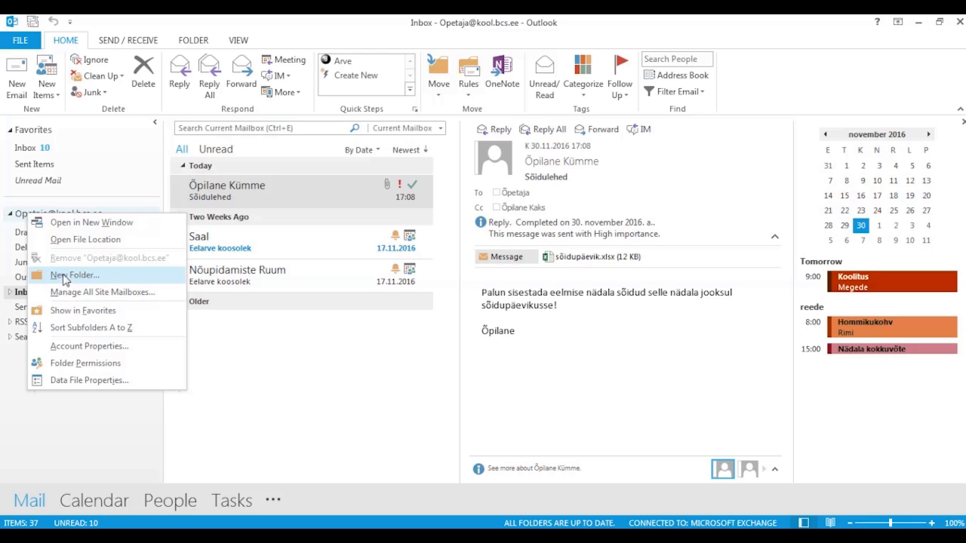
{"action": "left_click", "coordinate": [64, 276]}
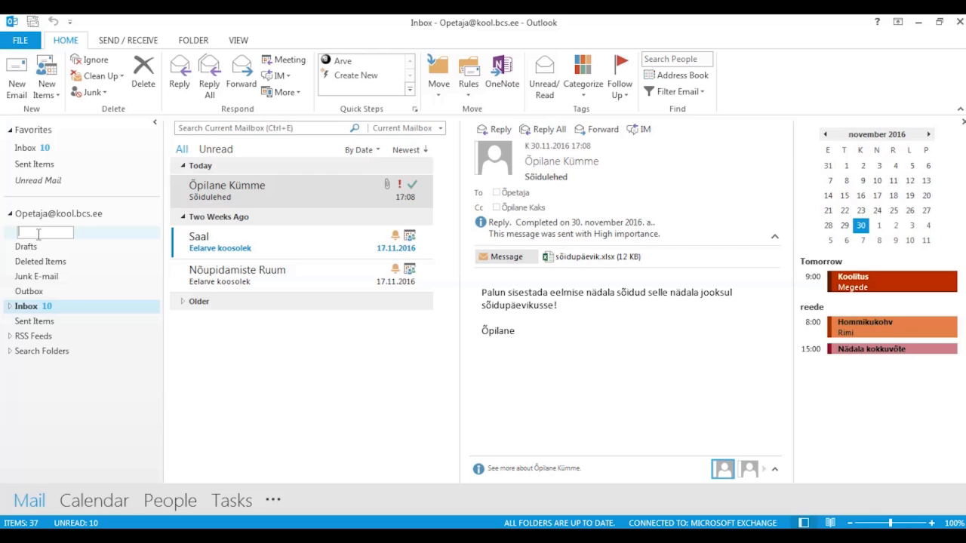
{"action": "type", "text": "E"}
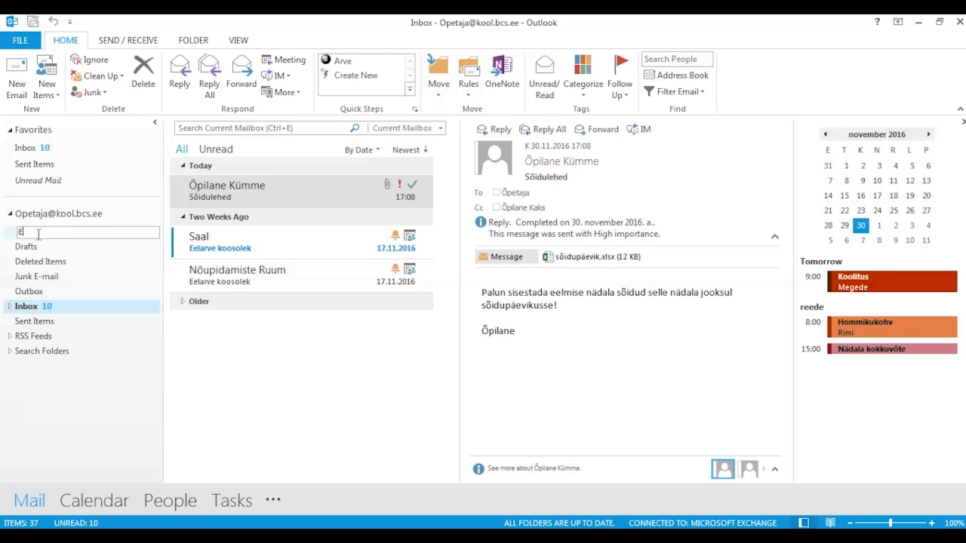
{"action": "type", "text": "estiEnergia"}
{"action": "key", "text": "Return"}
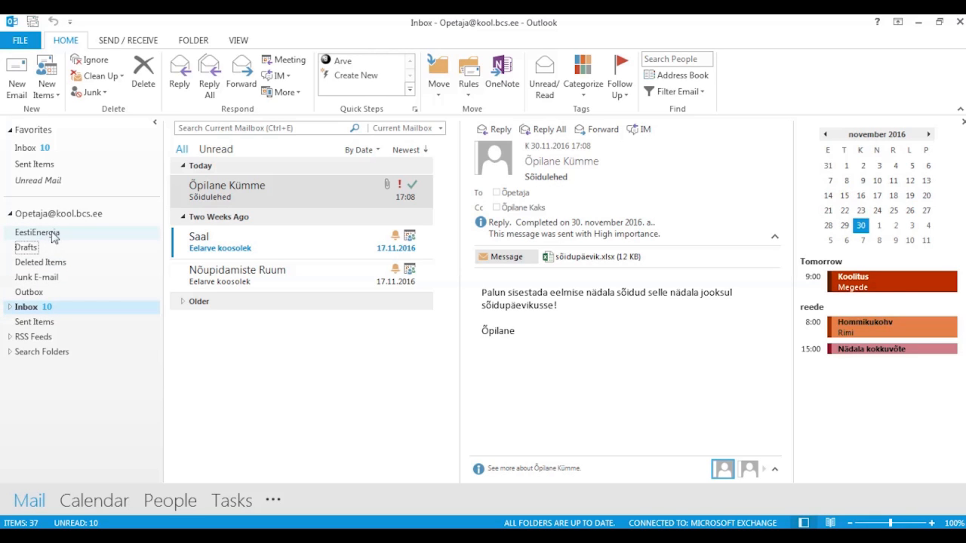
- Drag the Sõidulehed message into EestiEnergia, then undo the move with Ctrl+Z
{"action": "left_click", "coordinate": [231, 194]}
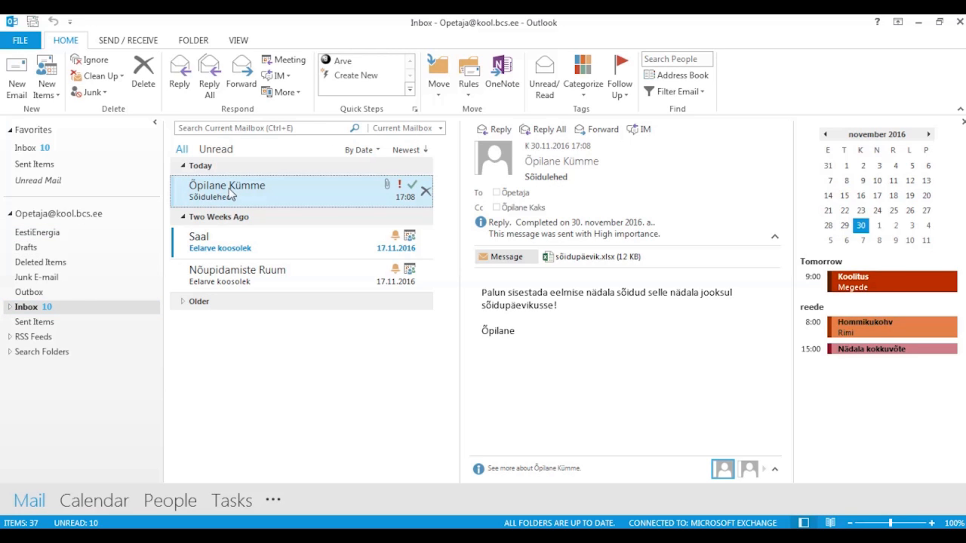
{"action": "left_click_drag", "start_coordinate": [231, 194], "coordinate": [60, 236]}
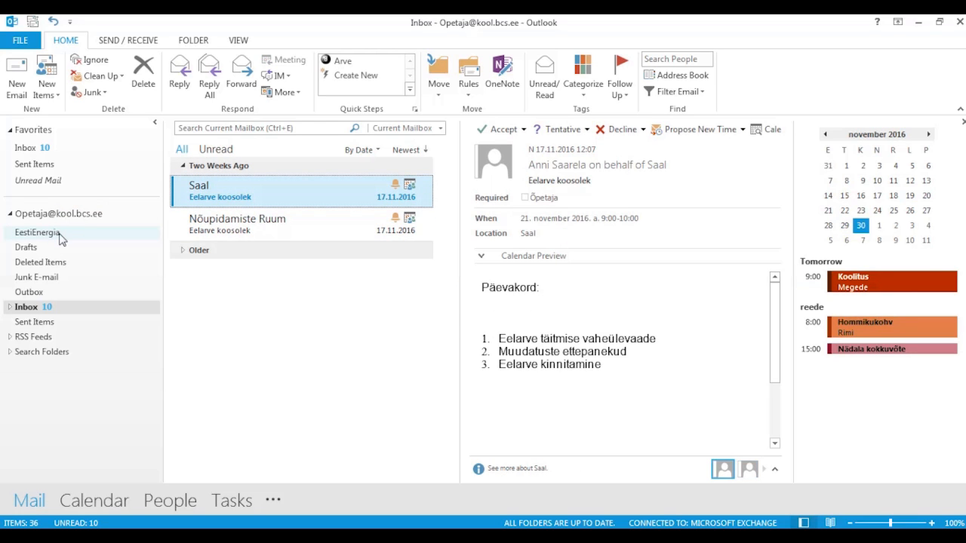
{"action": "key", "text": "ctrl+z"}
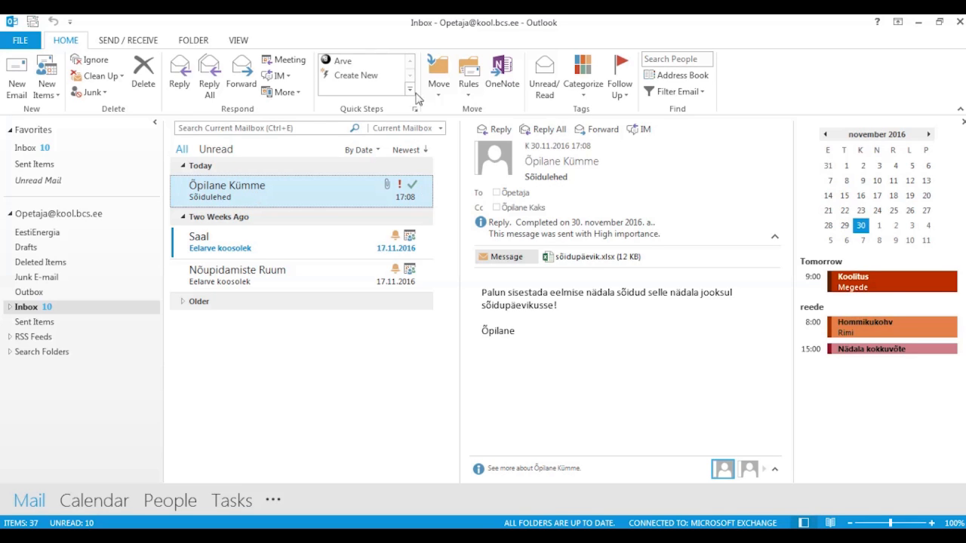
- Start a rule from this message that matches its sender and moves mail to a folder
{"action": "left_click", "coordinate": [468, 86]}
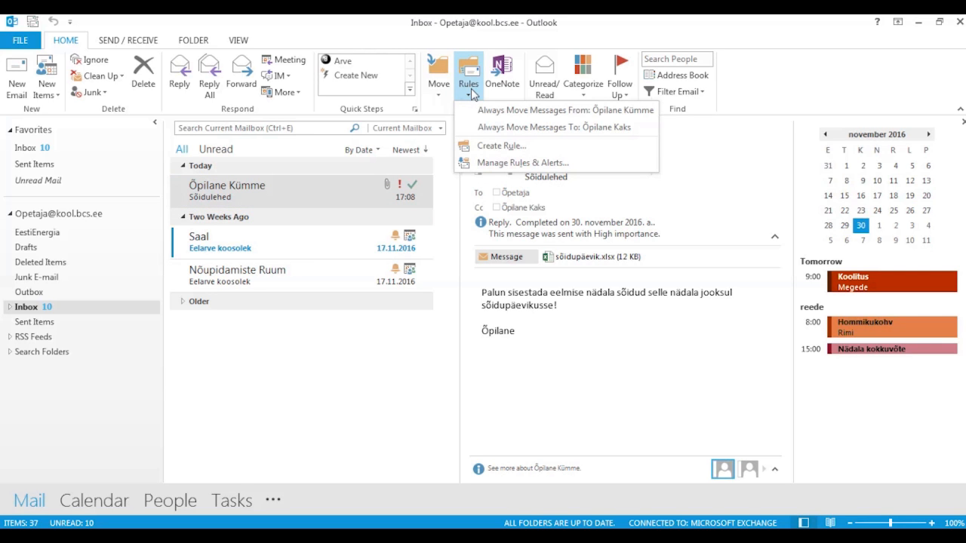
{"action": "left_click", "coordinate": [496, 146]}
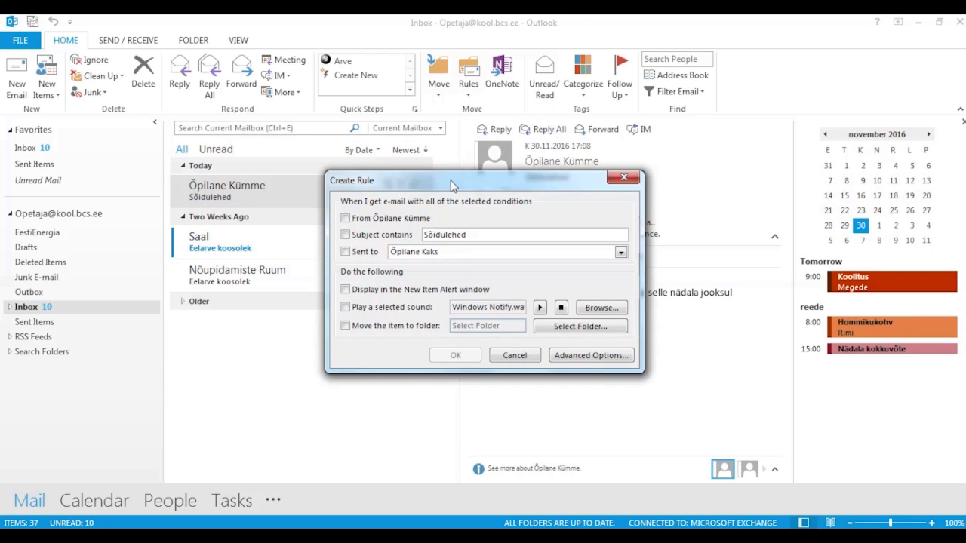
{"action": "left_click_drag", "start_coordinate": [458, 183], "coordinate": [407, 138]}
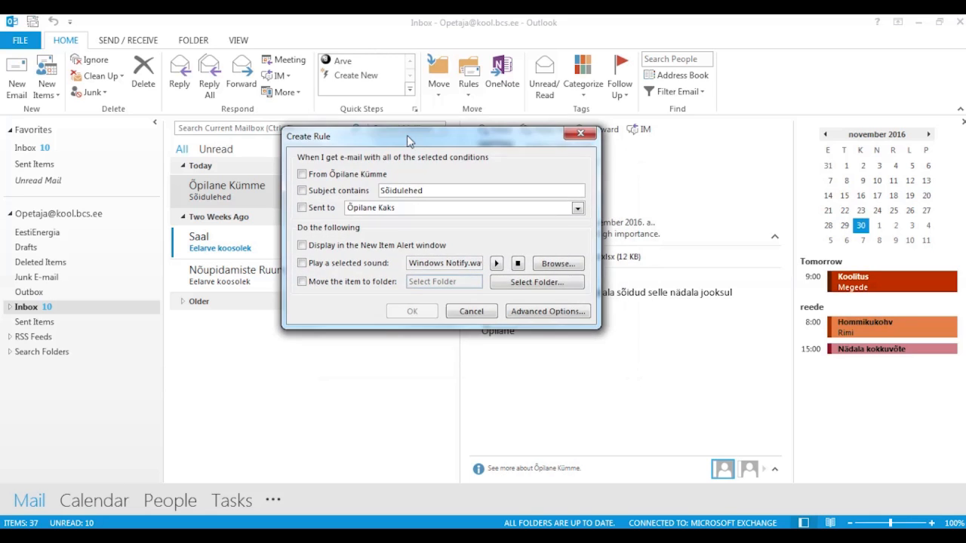
{"action": "left_click", "coordinate": [303, 174]}
{"action": "left_click", "coordinate": [302, 282]}
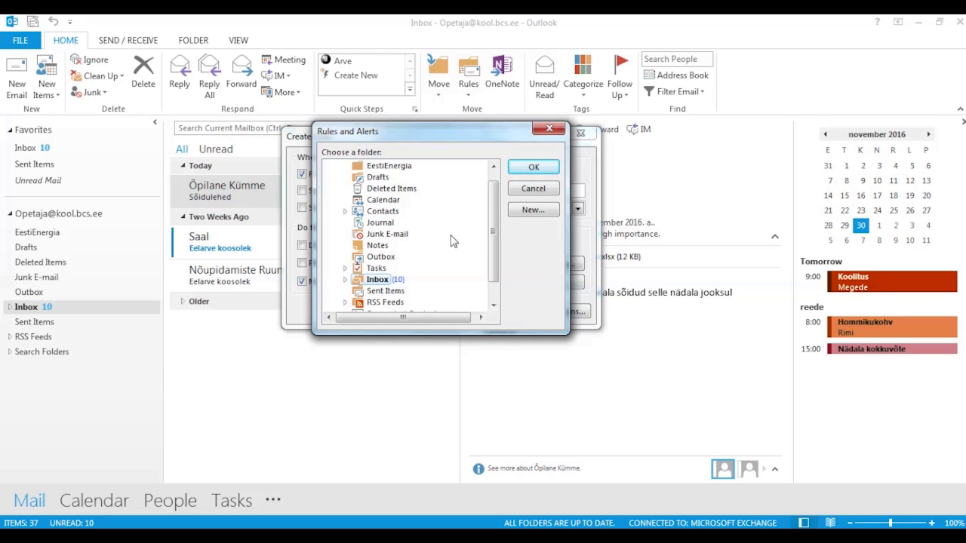
{"action": "scroll", "coordinate": [494, 238], "scroll_direction": "down", "scroll_amount": 1}
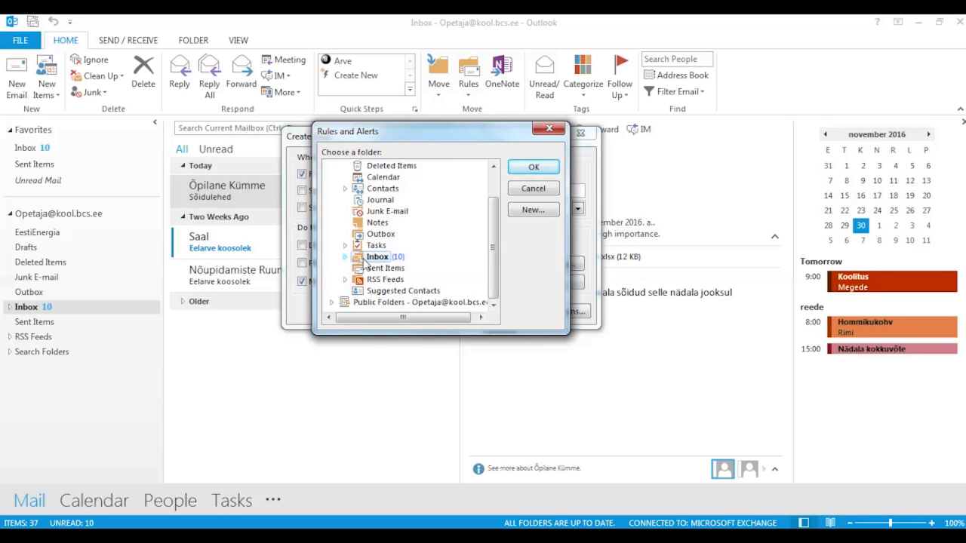
- Create Inbox subfolder Õ10 as the rule's destination, save the rule and run it now
{"action": "left_click", "coordinate": [538, 212]}
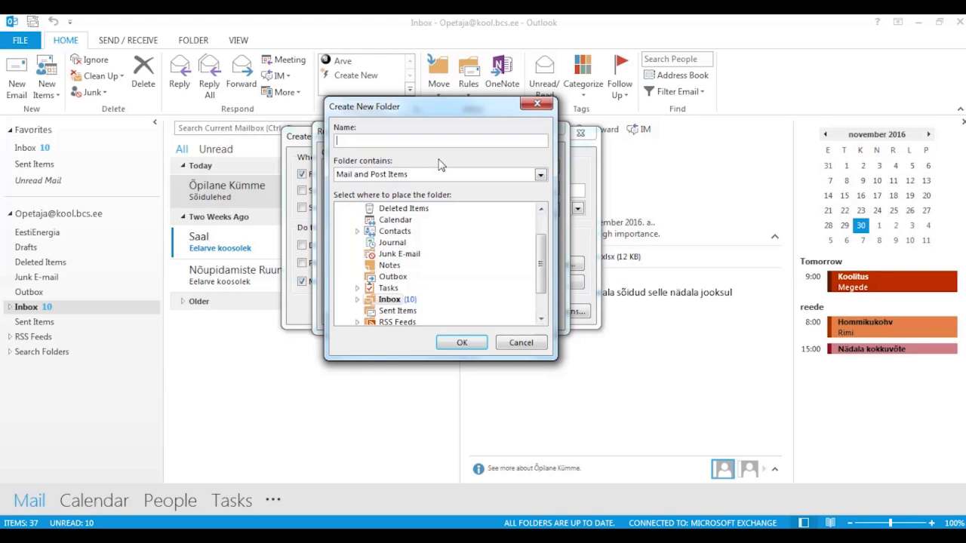
{"action": "type", "text": "Õ10"}
{"action": "left_click", "coordinate": [467, 344]}
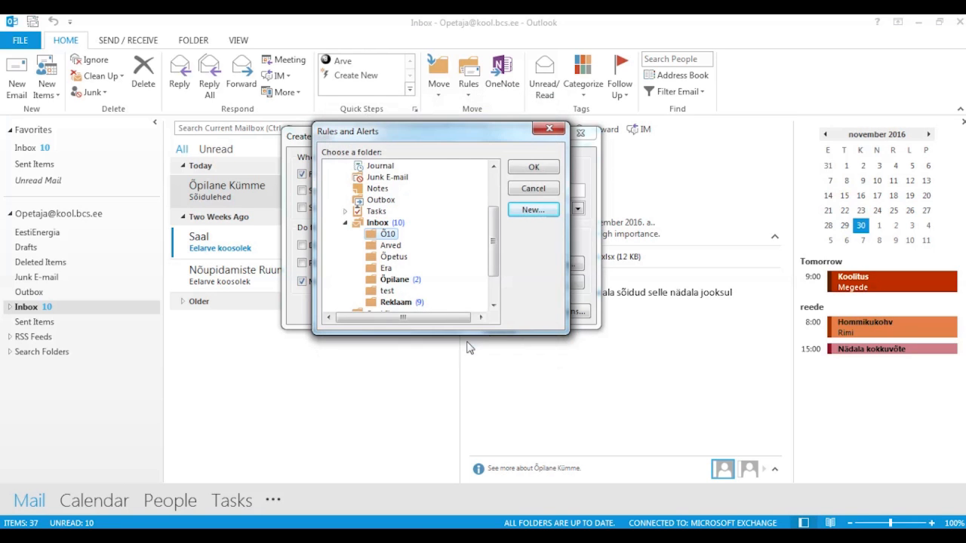
{"action": "left_click", "coordinate": [535, 167]}
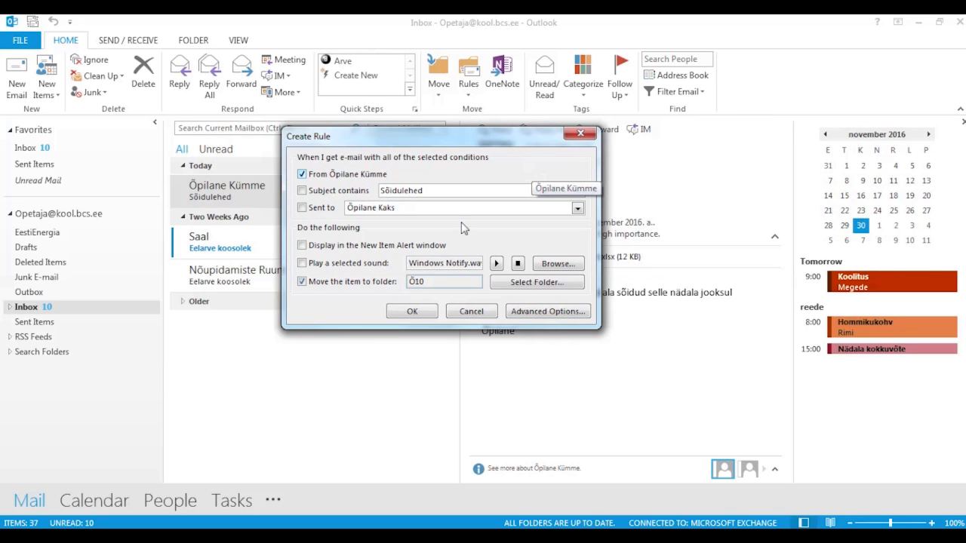
{"action": "left_click", "coordinate": [425, 315]}
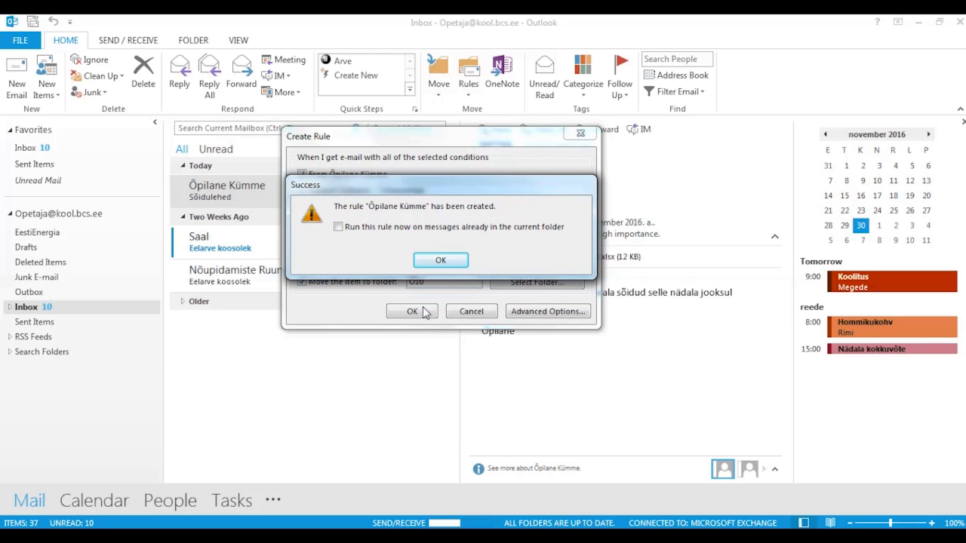
{"action": "left_click", "coordinate": [352, 229]}
{"action": "left_click", "coordinate": [427, 259]}
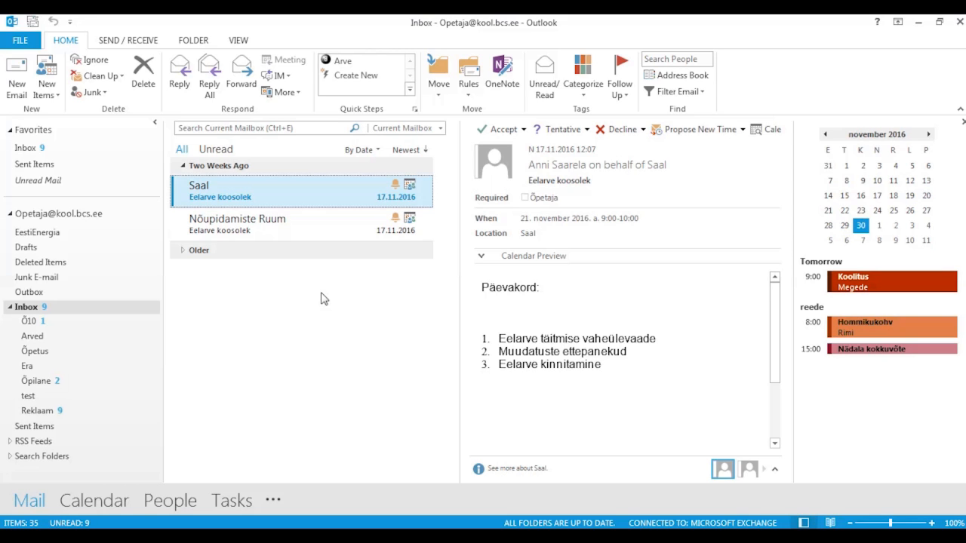
- Enable automatic replies only from 30.11.2016 18:00 to 1.12.2016 18:00 and view the Outside My Organization reply
{"action": "left_click", "coordinate": [22, 41]}
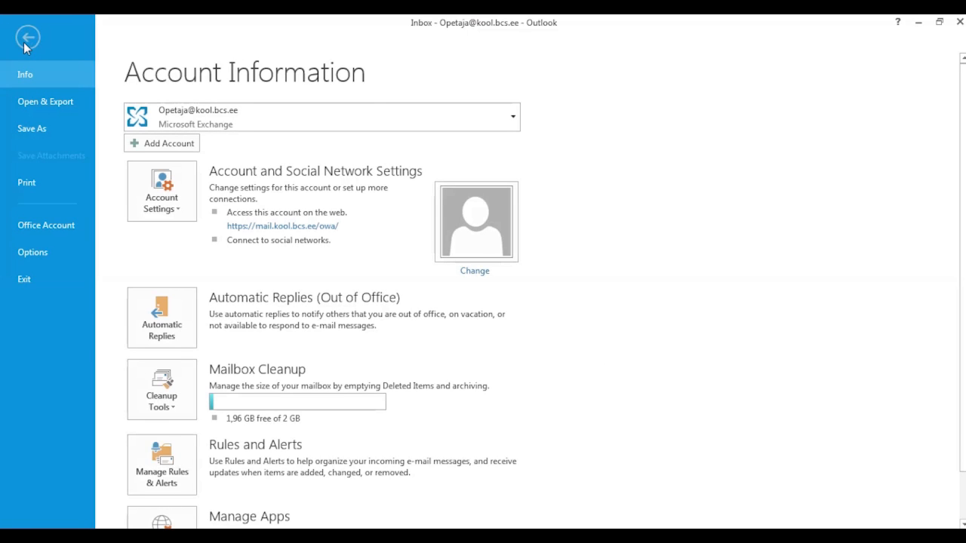
{"action": "left_click", "coordinate": [161, 317]}
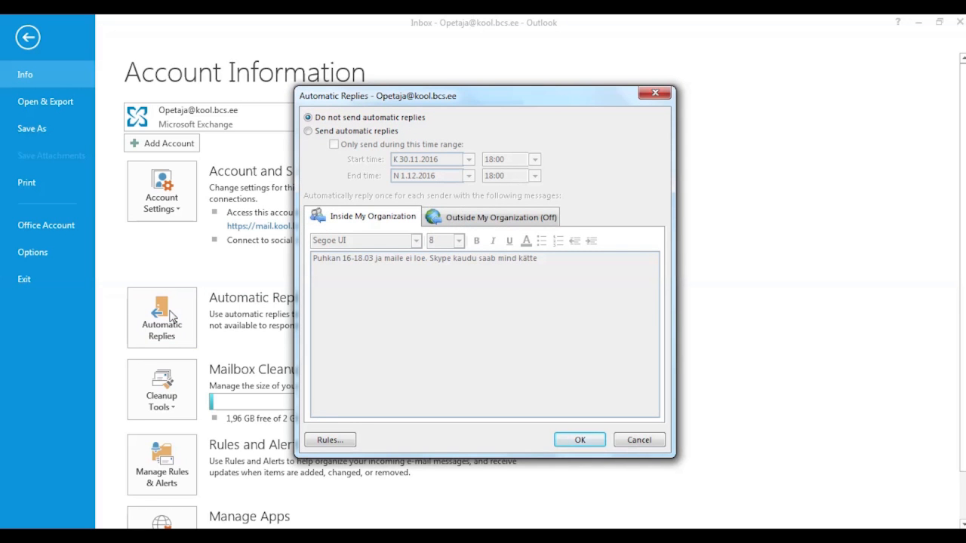
{"action": "left_click", "coordinate": [320, 134]}
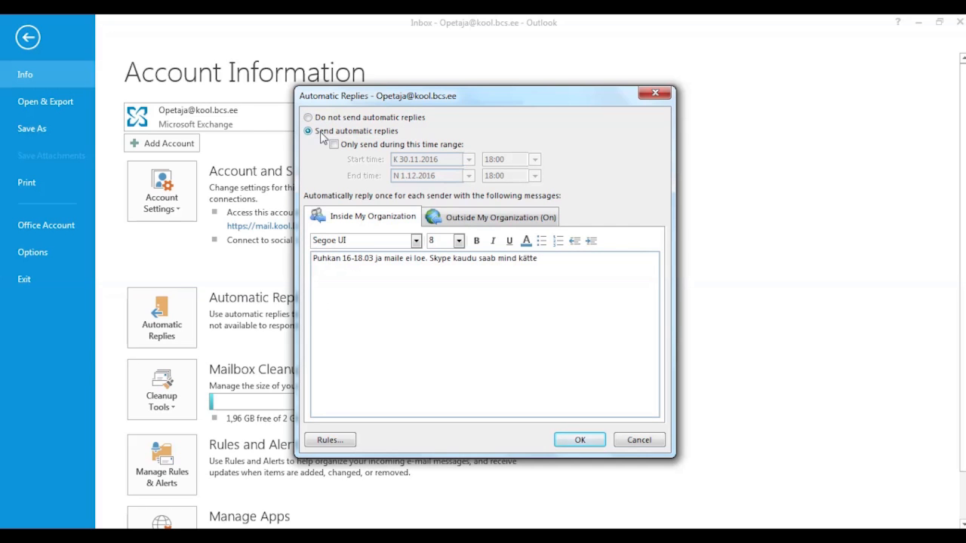
{"action": "left_click", "coordinate": [335, 145]}
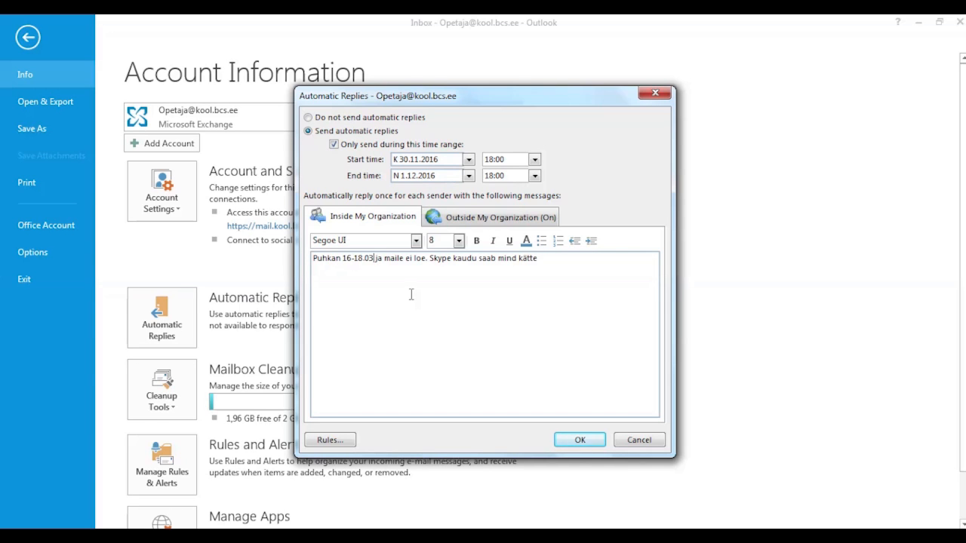
{"action": "left_click", "coordinate": [490, 219]}
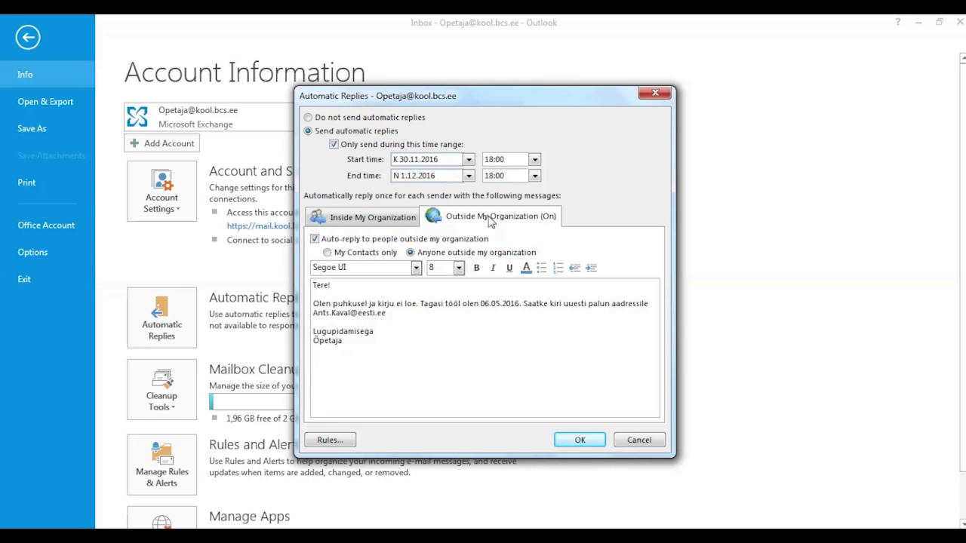
- Confirm the automatic replies and switch to the Calendar showing the 9–13 January 2017 work week
{"action": "left_click", "coordinate": [580, 440]}
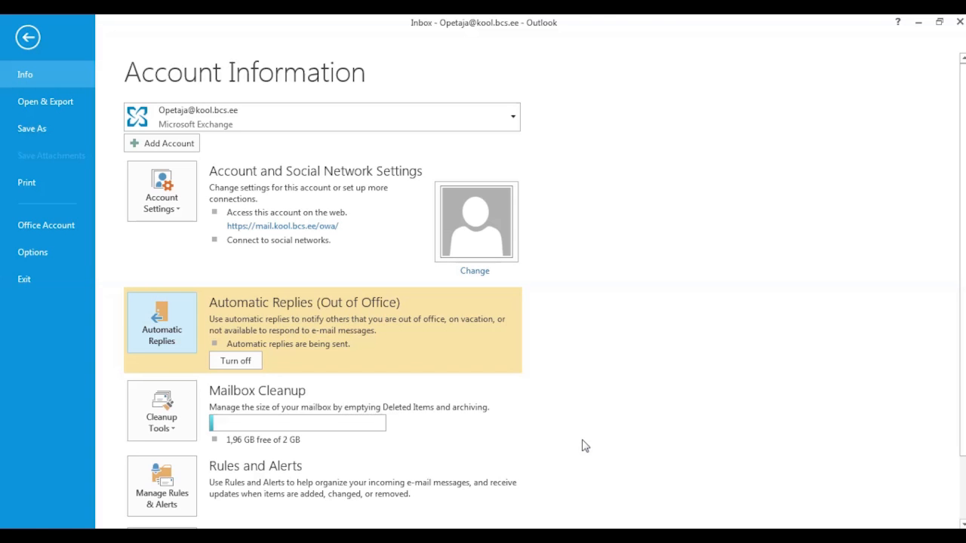
{"action": "key", "text": "Escape"}
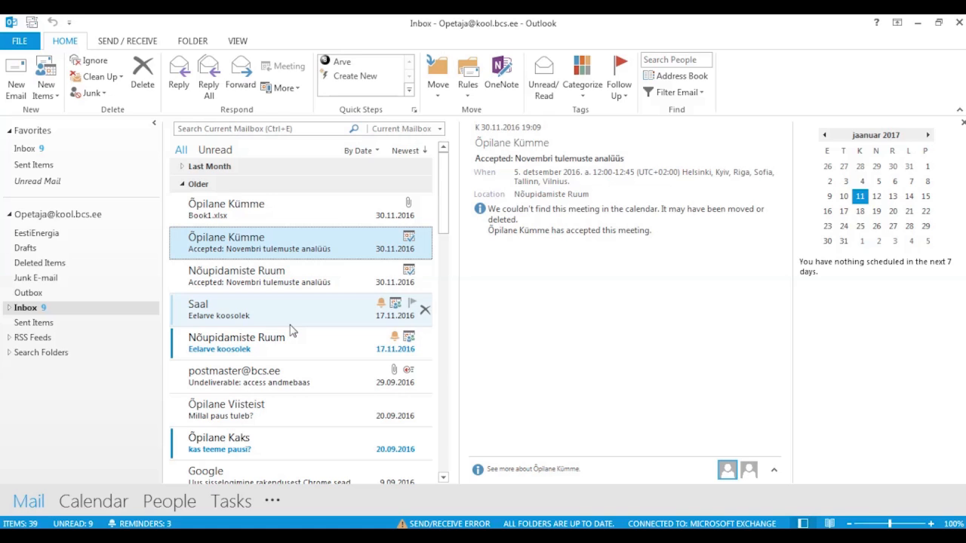
{"action": "left_click", "coordinate": [90, 503]}
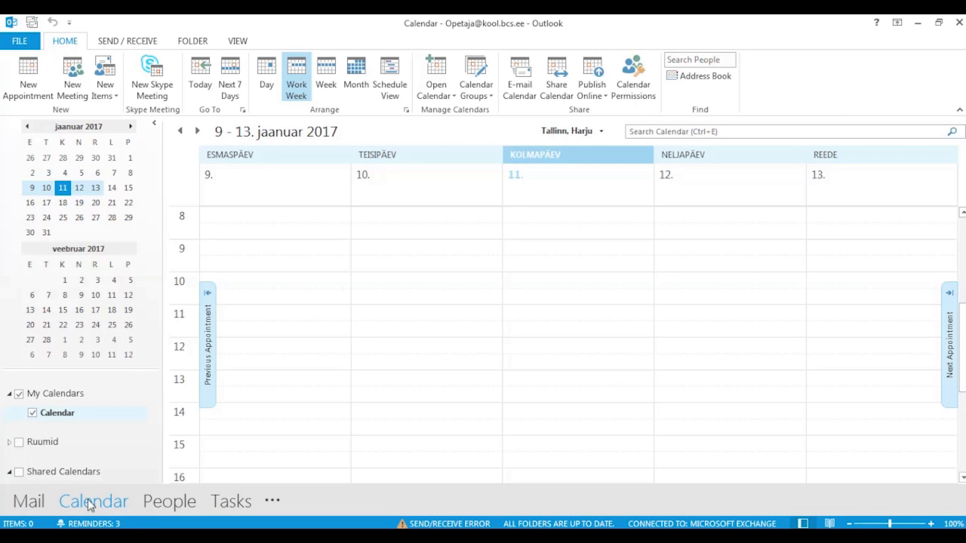
- View single days in Day view, first Friday 13 then Wednesday 11 January
{"action": "left_click", "coordinate": [265, 79]}
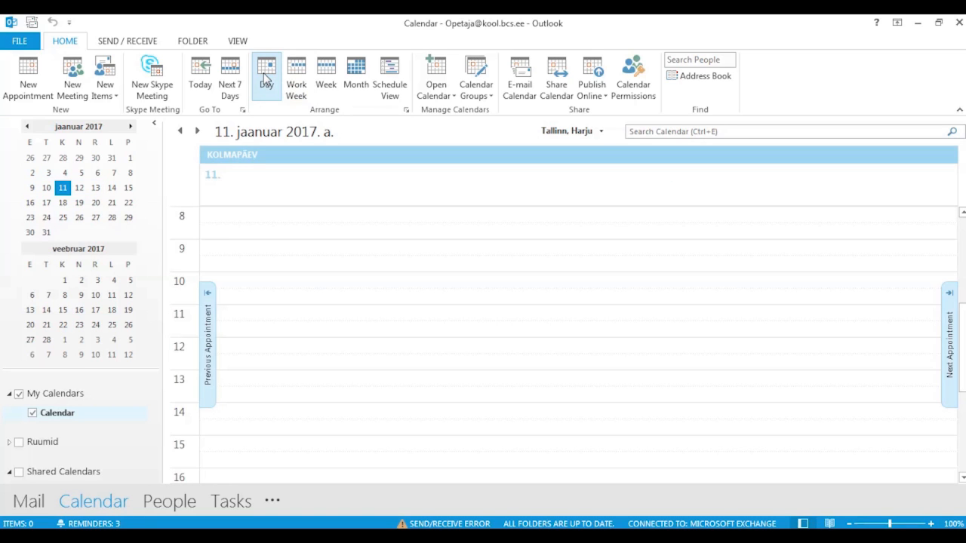
{"action": "left_click", "coordinate": [95, 188]}
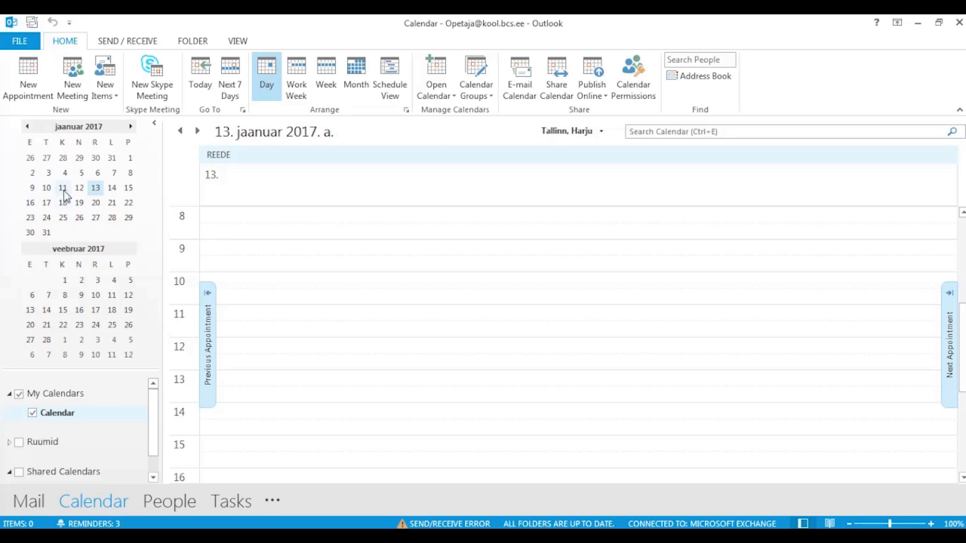
{"action": "left_click", "coordinate": [62, 188]}
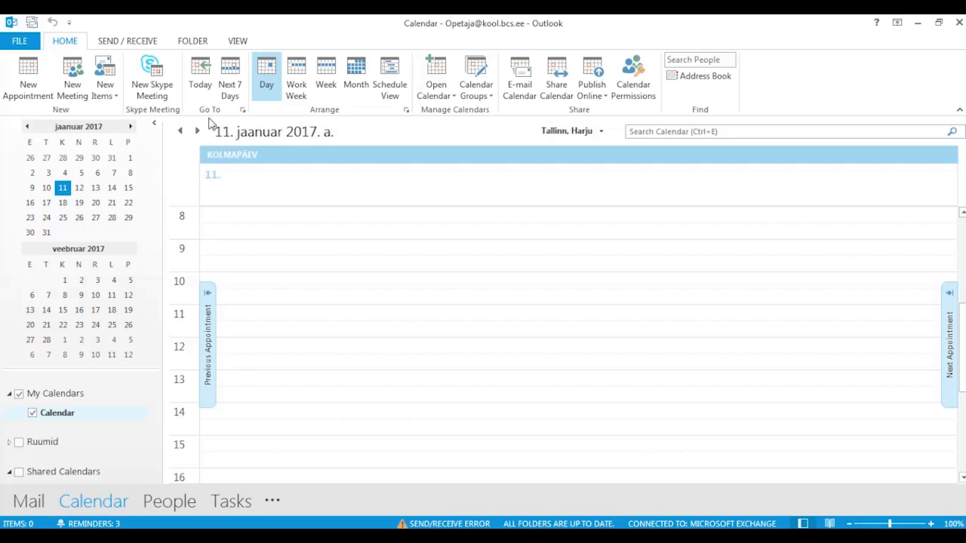
- Cycle through Work Week, Week, Month and Schedule views, back to Work Week, selecting Thursday 12:00
{"action": "left_click", "coordinate": [297, 87]}
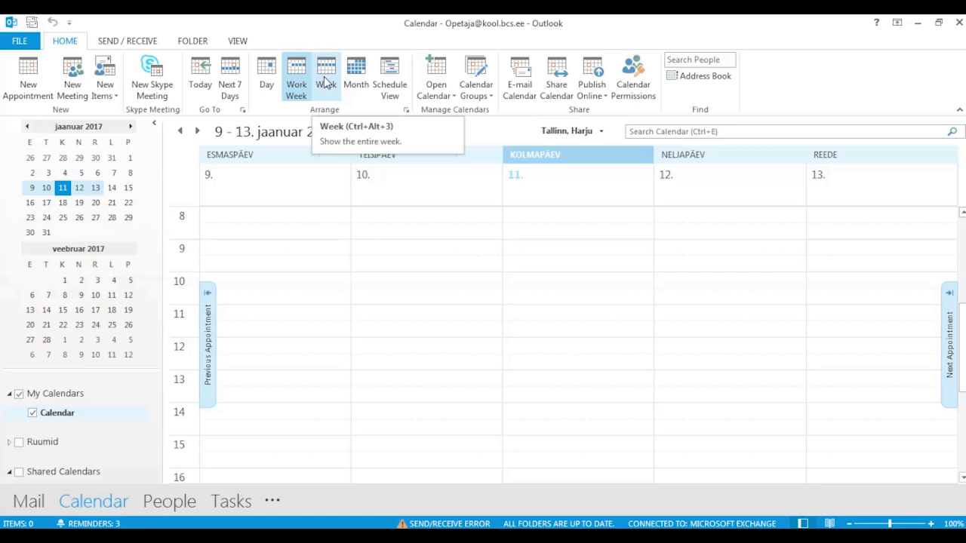
{"action": "left_click", "coordinate": [326, 82]}
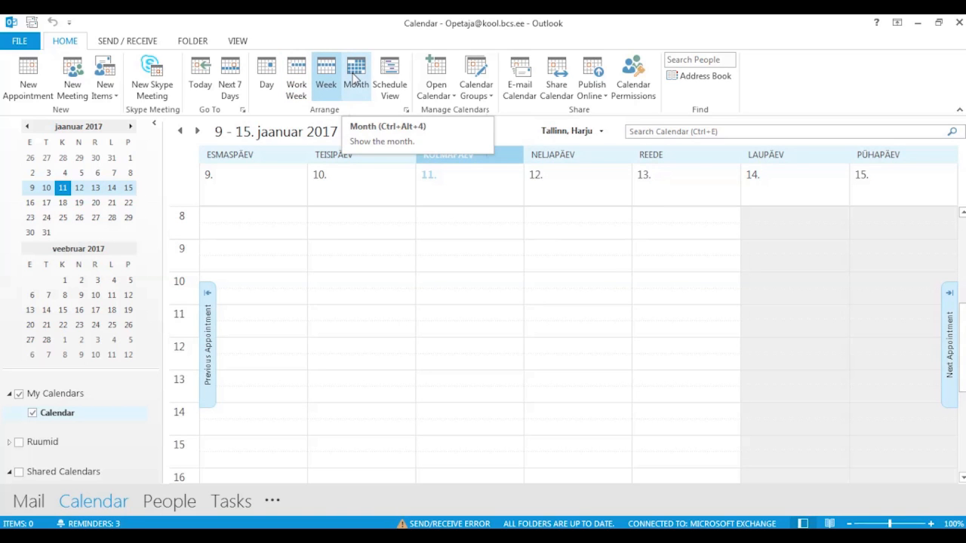
{"action": "left_click", "coordinate": [355, 78]}
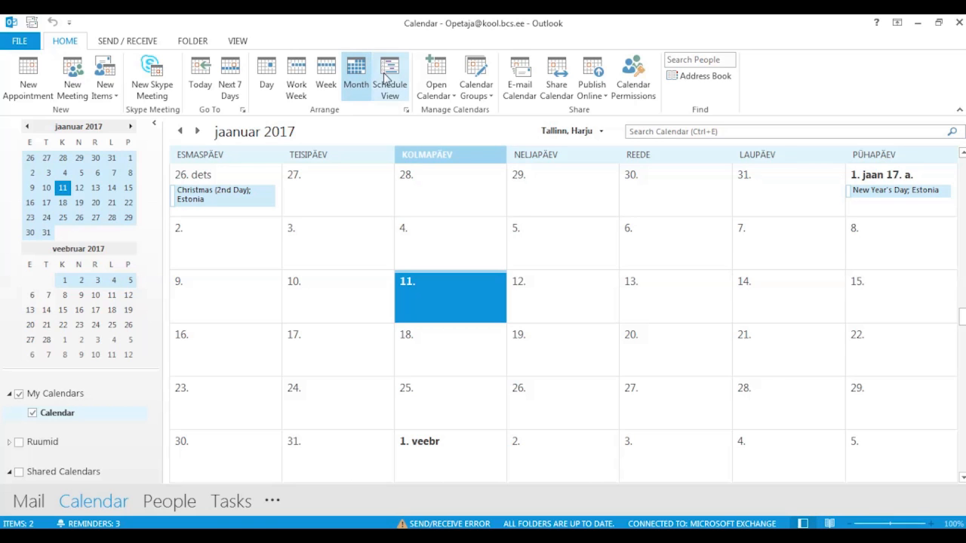
{"action": "left_click", "coordinate": [388, 78]}
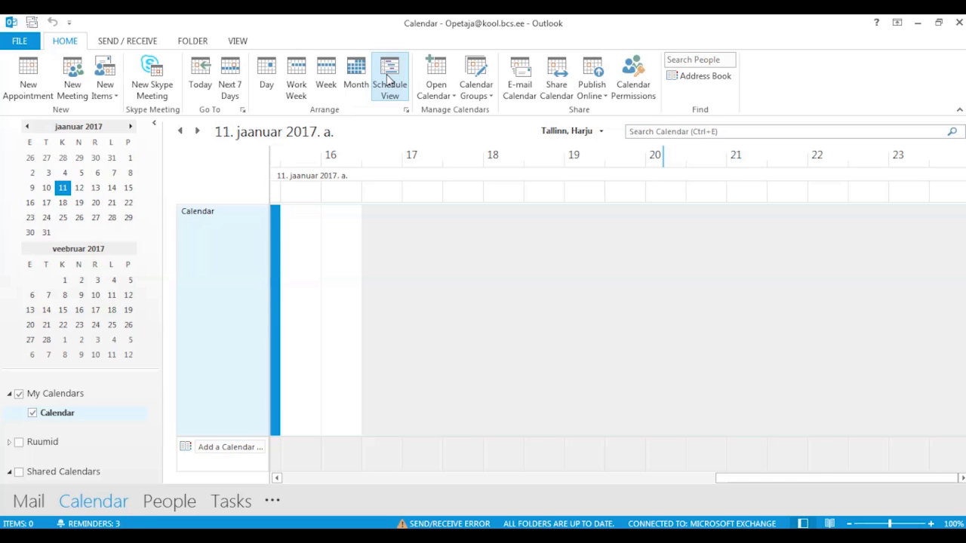
{"action": "left_click", "coordinate": [295, 78]}
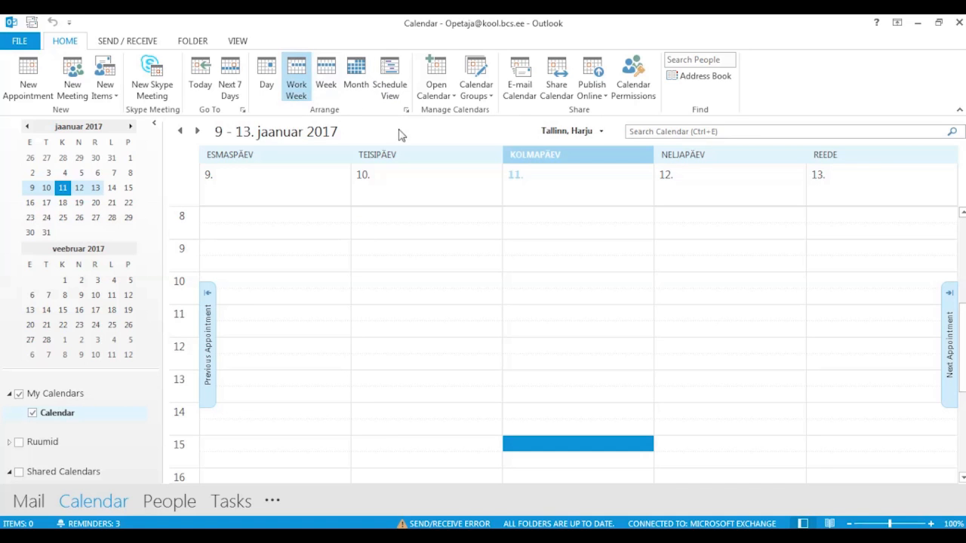
{"action": "left_click", "coordinate": [695, 348]}
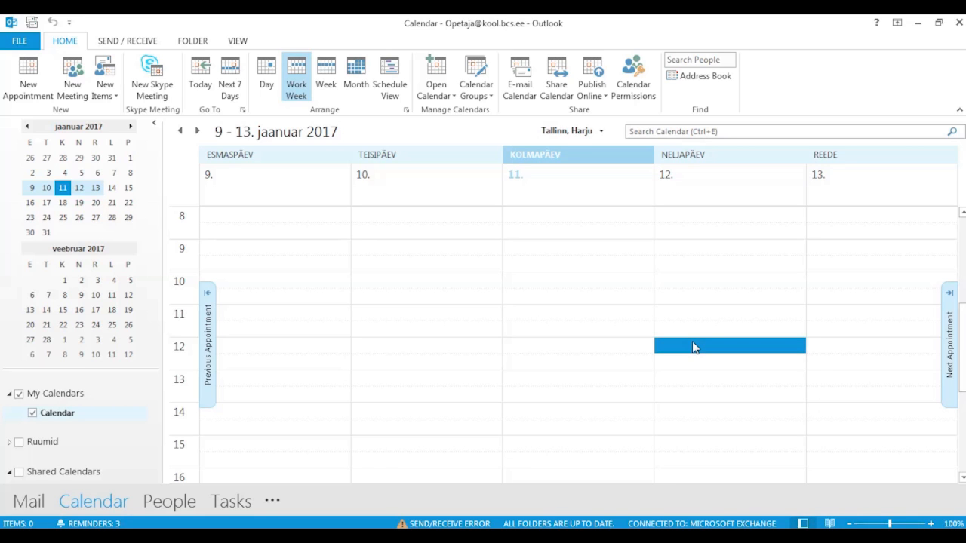
- Create a new appointment 'Lõuna' at 'Söökla' ending at 12:55
{"action": "left_click", "coordinate": [29, 73]}
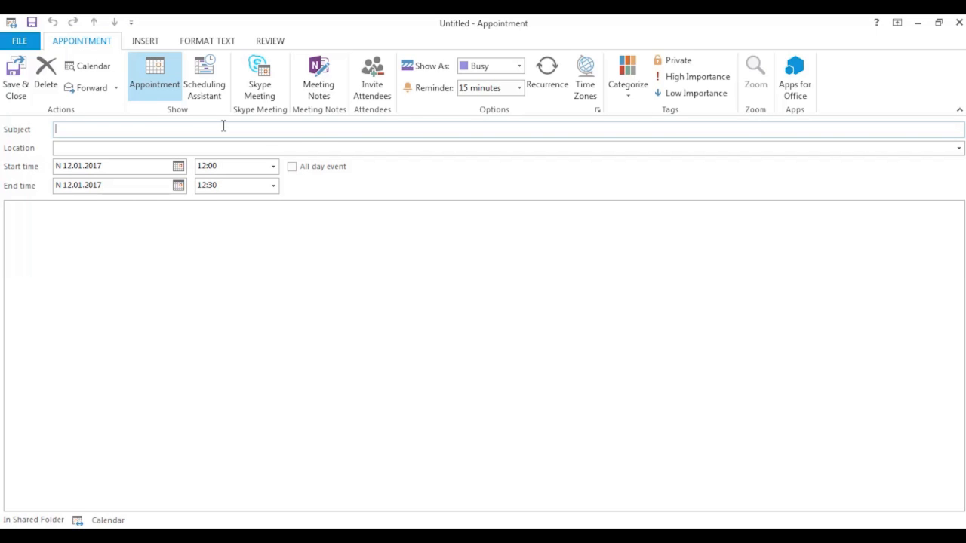
{"action": "type", "text": "Lõuna"}
{"action": "left_click", "coordinate": [140, 148]}
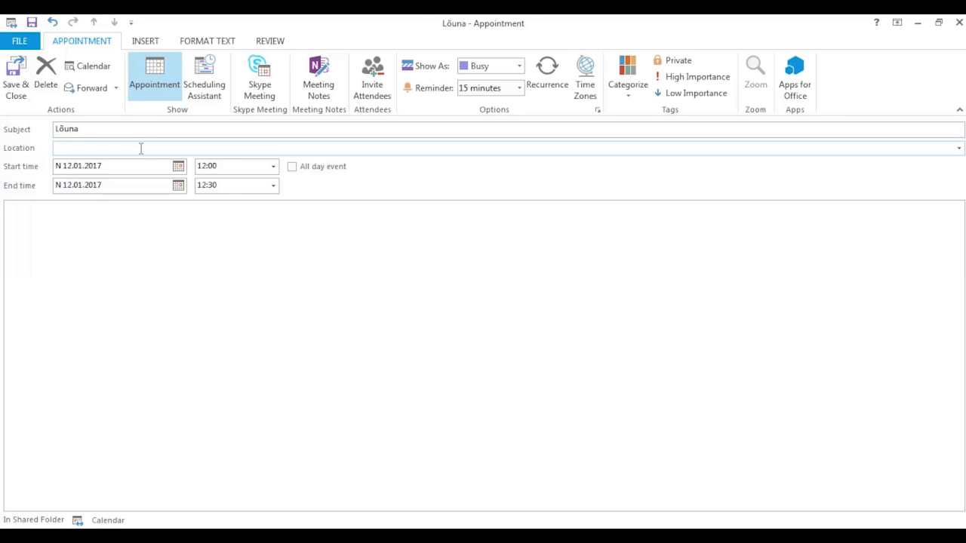
{"action": "type", "text": "Söökla"}
{"action": "left_click", "coordinate": [274, 188]}
{"action": "left_click", "coordinate": [274, 188]}
{"action": "left_click", "coordinate": [236, 185]}
{"action": "key", "text": "BackSpace"}
{"action": "key", "text": "BackSpace"}
{"action": "type", "text": "55"}
{"action": "left_click", "coordinate": [212, 217]}
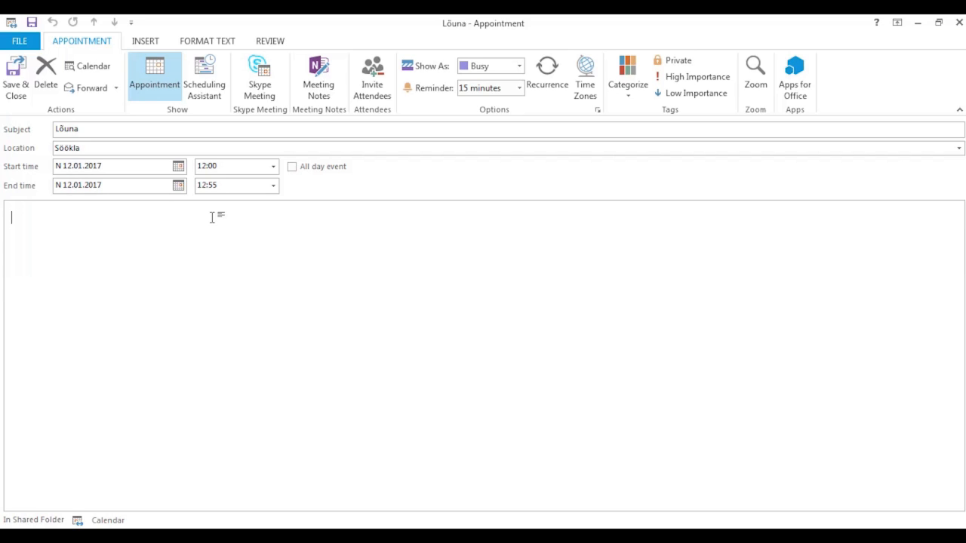
- Show the appointment as Out of Office with a 5-minute reminder, and view its recurrence options
{"action": "left_click", "coordinate": [520, 68]}
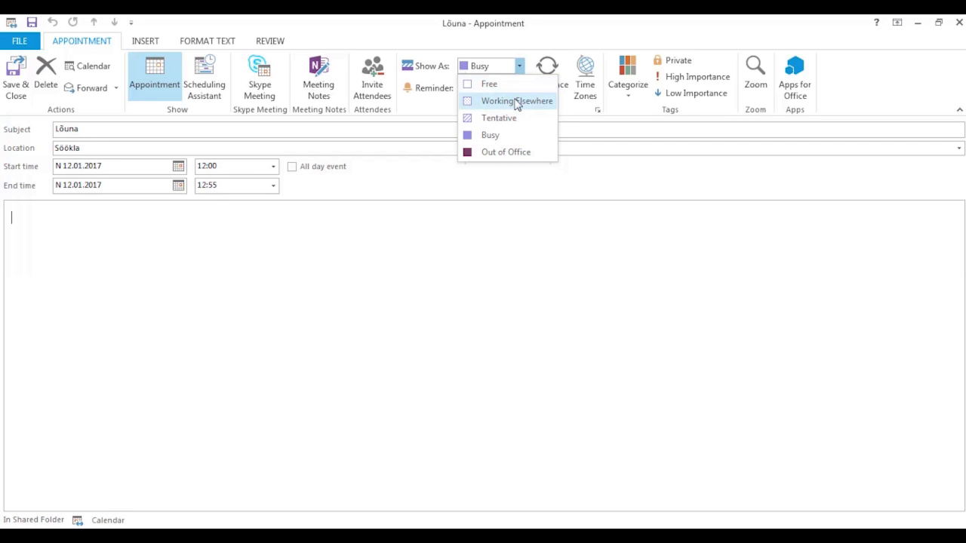
{"action": "left_click", "coordinate": [518, 153]}
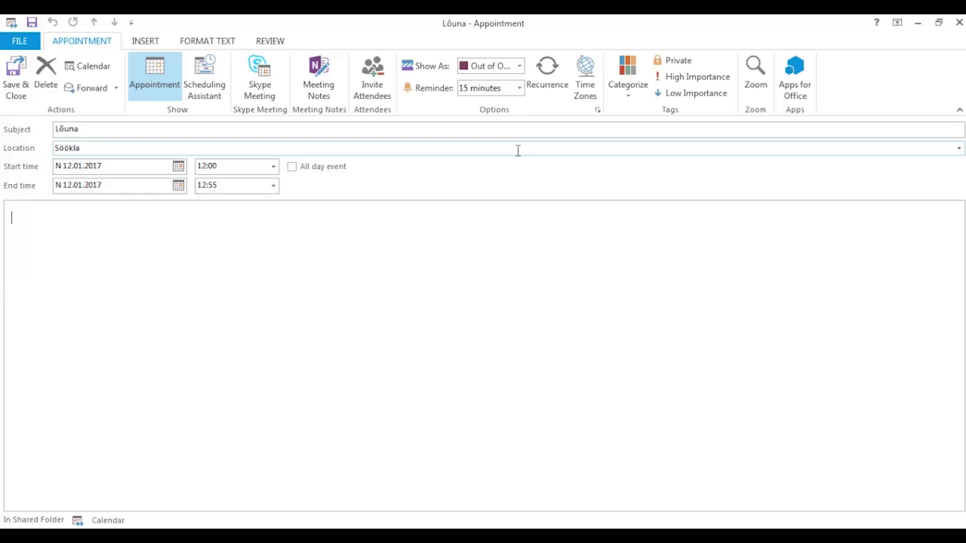
{"action": "left_click", "coordinate": [521, 89]}
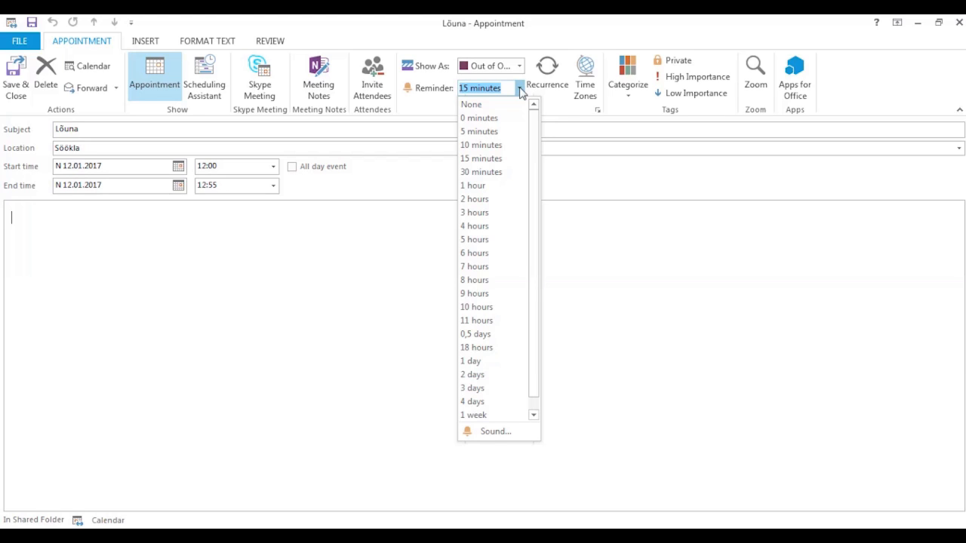
{"action": "left_click", "coordinate": [504, 132]}
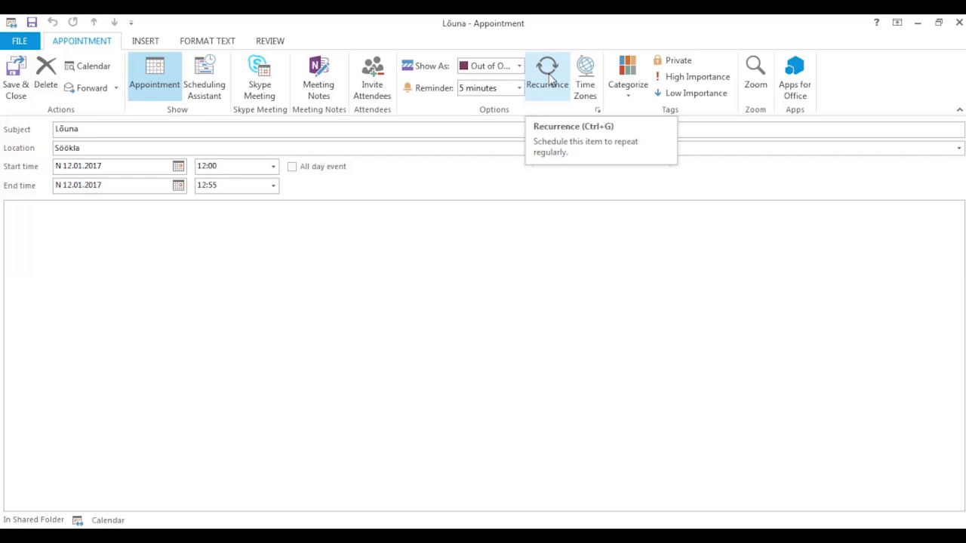
{"action": "left_click", "coordinate": [548, 75]}
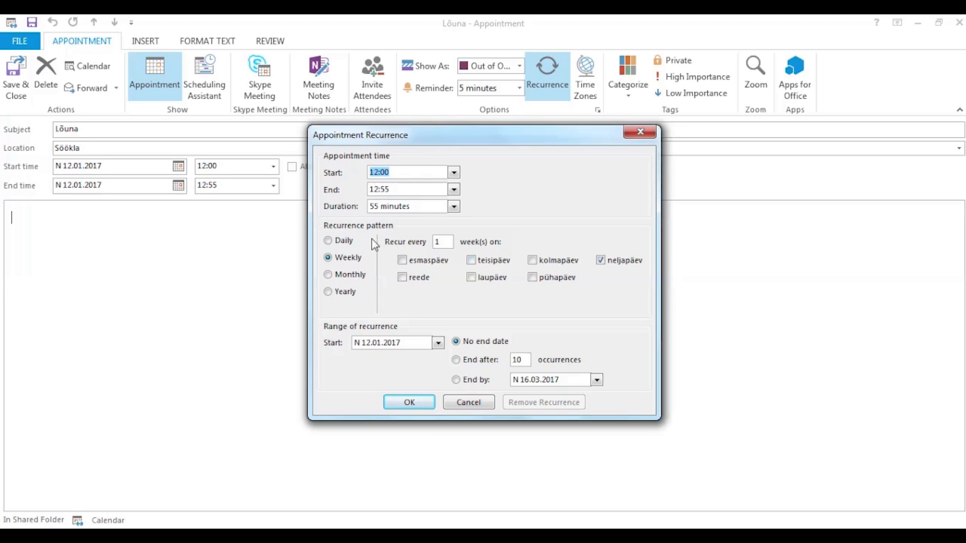
- Preview daily, weekly, monthly and yearly recurrence patterns, then cancel so it doesn't repeat
{"action": "left_click", "coordinate": [346, 241]}
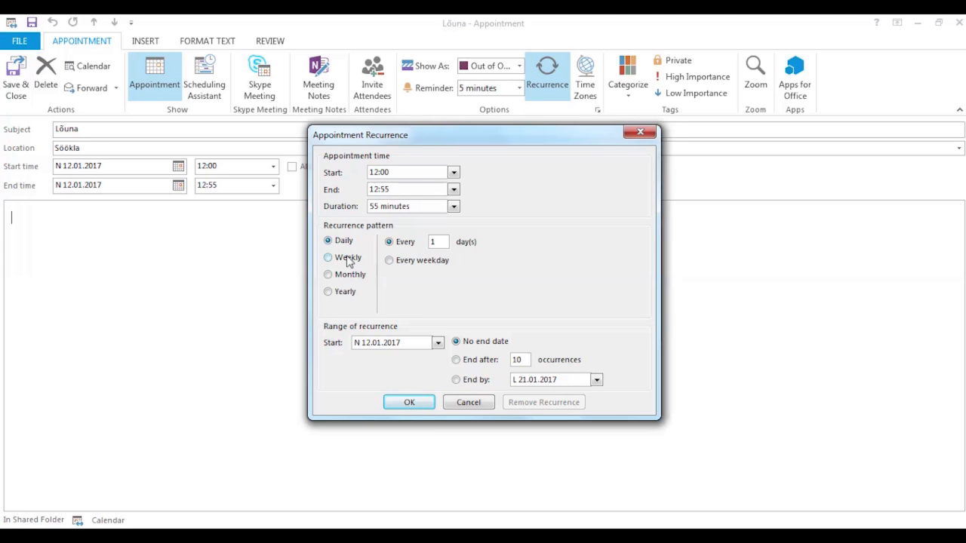
{"action": "left_click", "coordinate": [348, 259]}
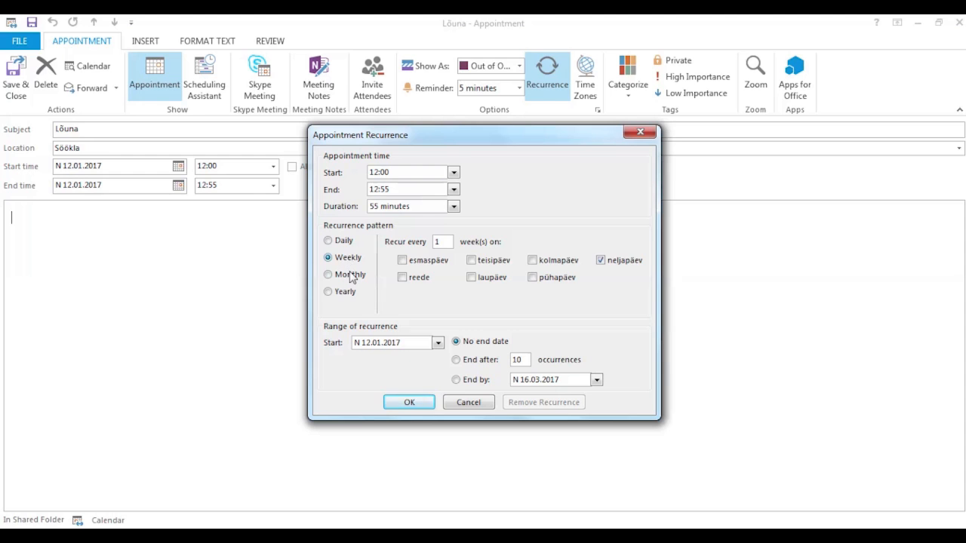
{"action": "left_click", "coordinate": [350, 276]}
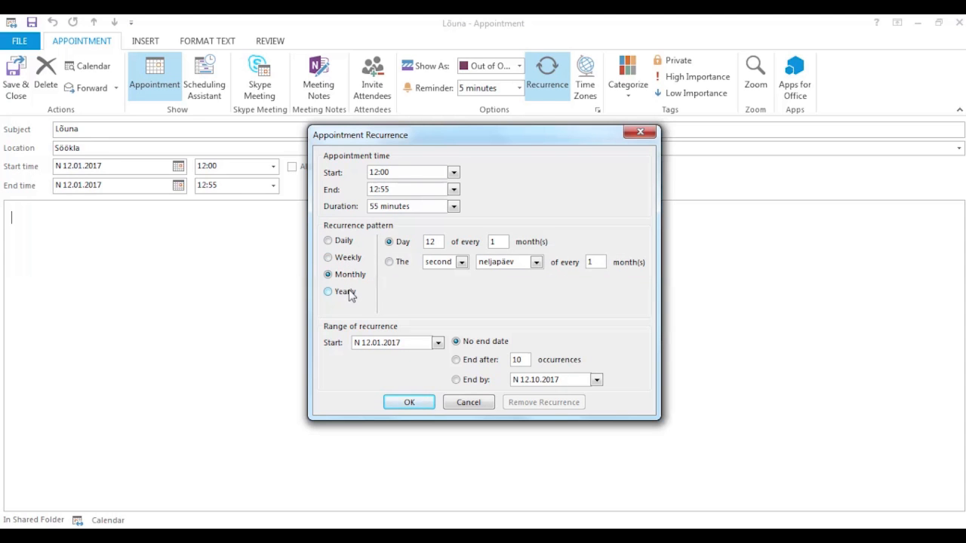
{"action": "left_click", "coordinate": [347, 293]}
{"action": "left_click", "coordinate": [468, 402]}
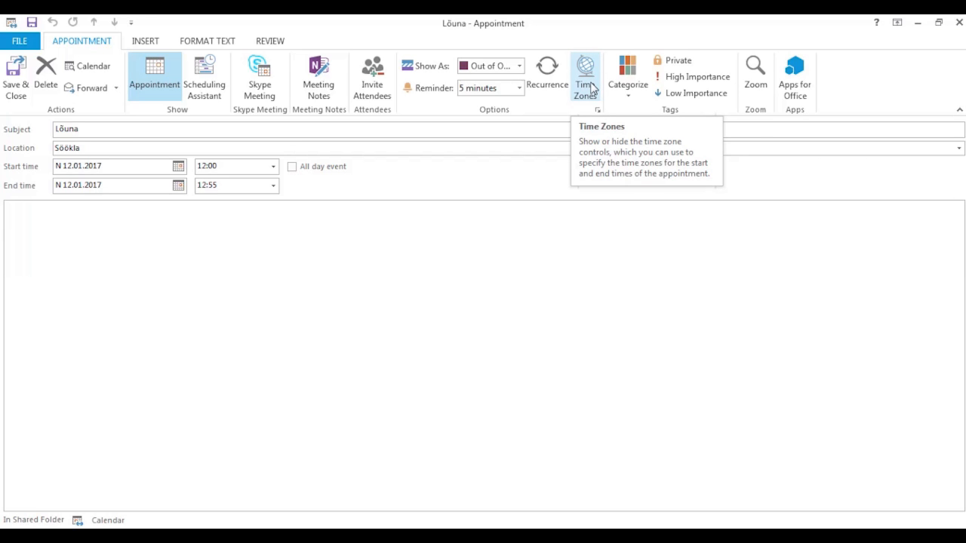
- Leave Lõuna uncategorized and save it to Thursday 12 January at 12:00
{"action": "left_click", "coordinate": [631, 79]}
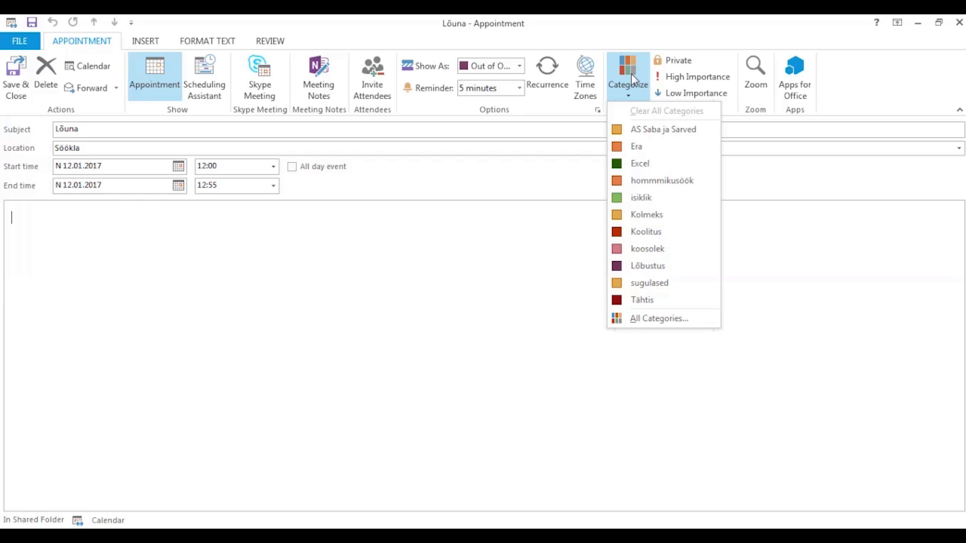
{"action": "left_click", "coordinate": [632, 78]}
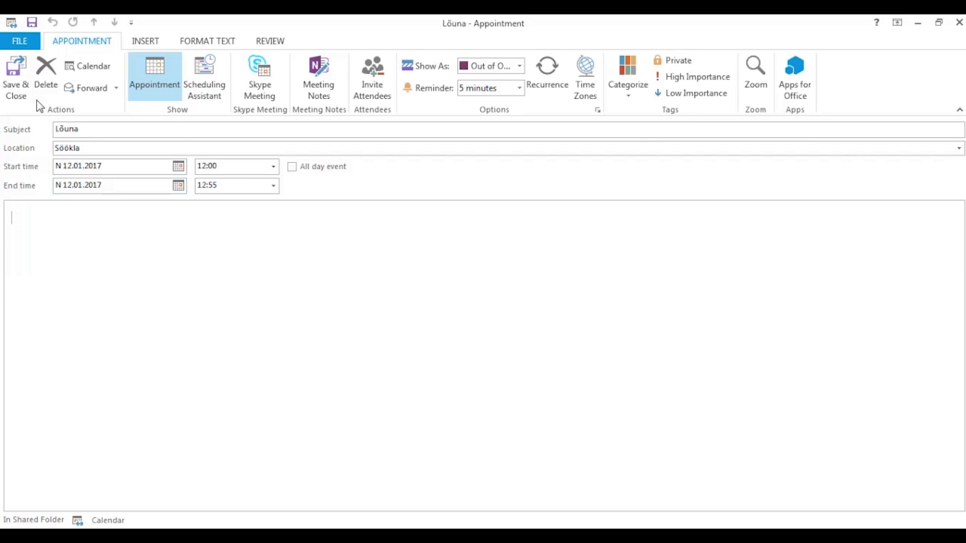
{"action": "left_click", "coordinate": [17, 87]}
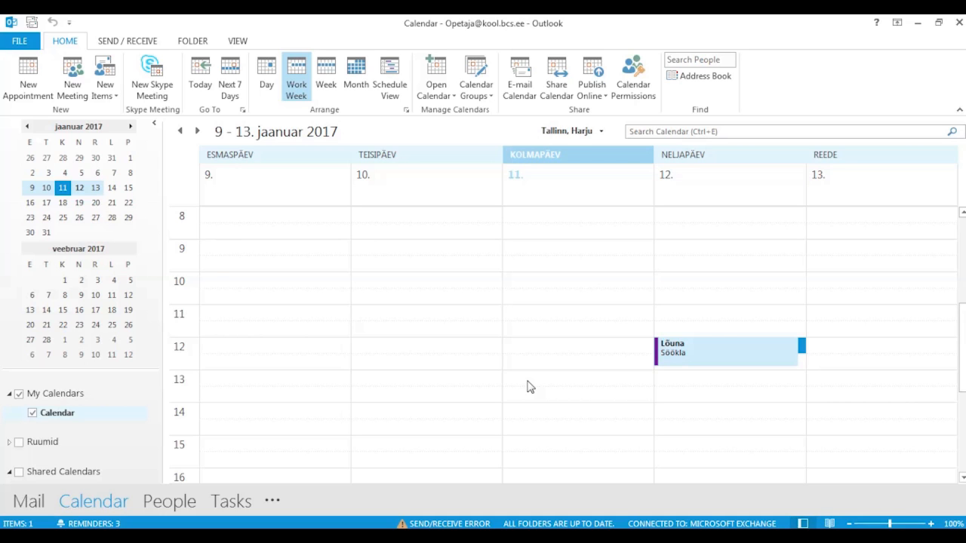
- Create and save an all-day 'Lähetus' event on Friday 13 January shown as Out of Office
{"action": "left_click", "coordinate": [857, 221]}
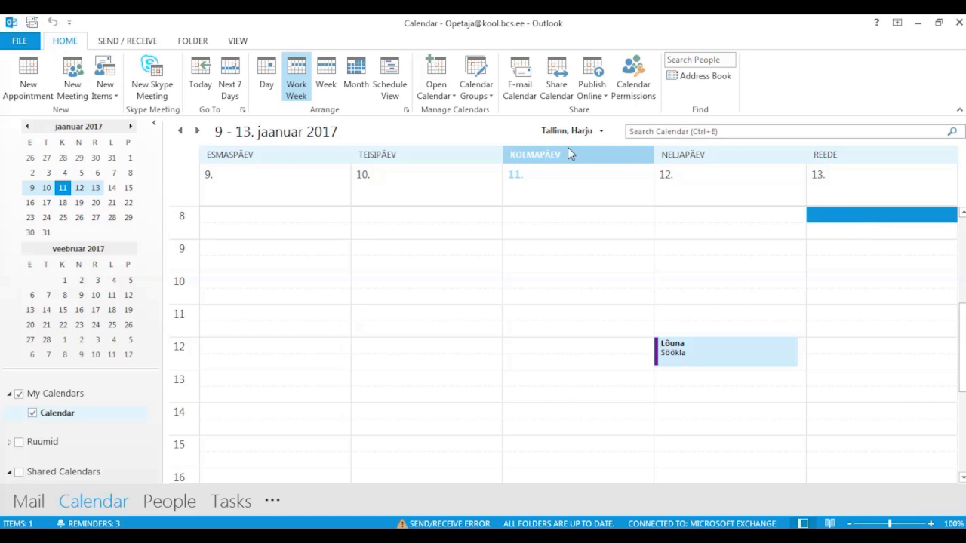
{"action": "left_click", "coordinate": [33, 83]}
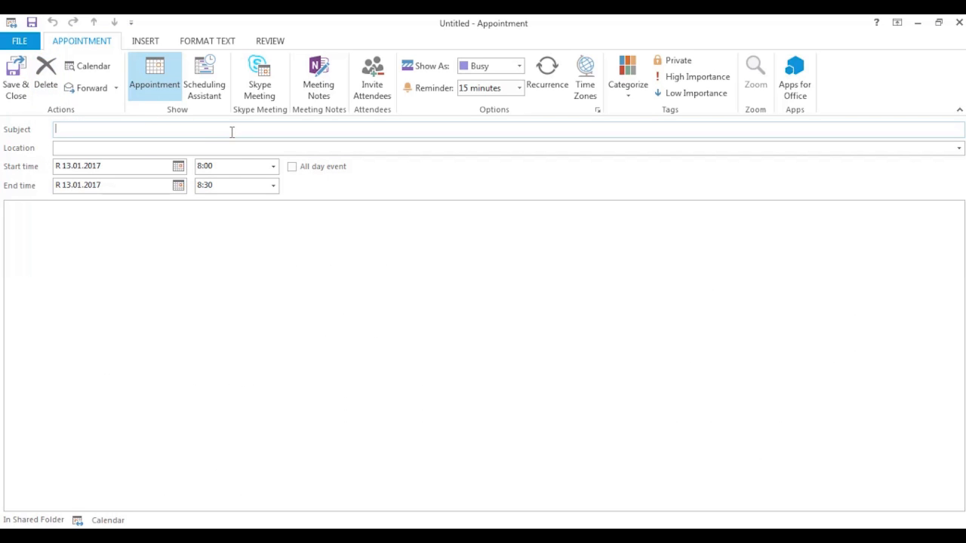
{"action": "type", "text": "Lähetus"}
{"action": "left_click", "coordinate": [293, 168]}
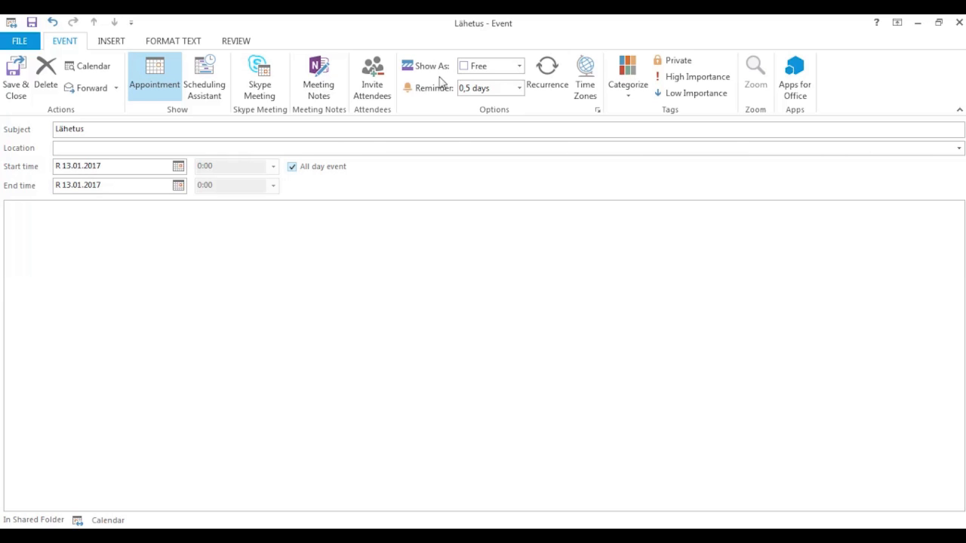
{"action": "left_click", "coordinate": [520, 67]}
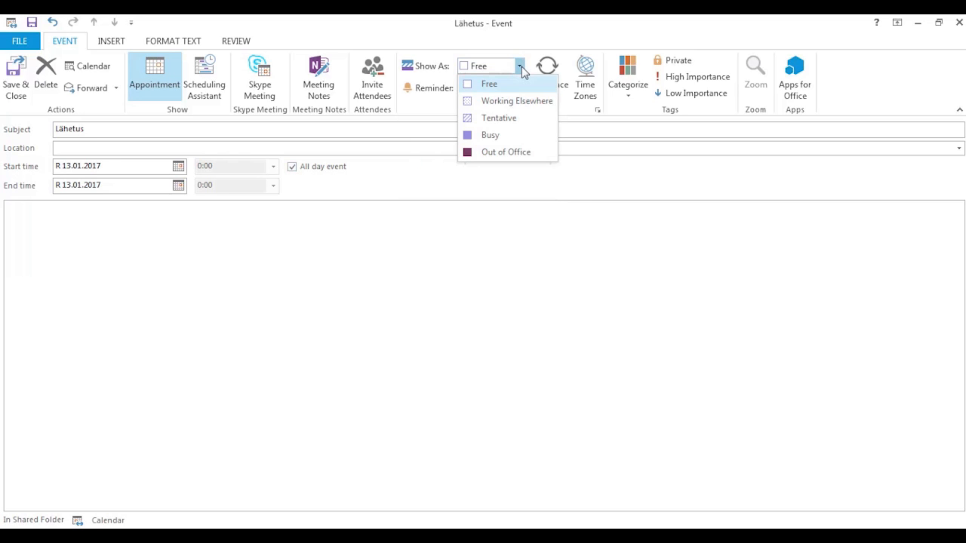
{"action": "left_click", "coordinate": [506, 152]}
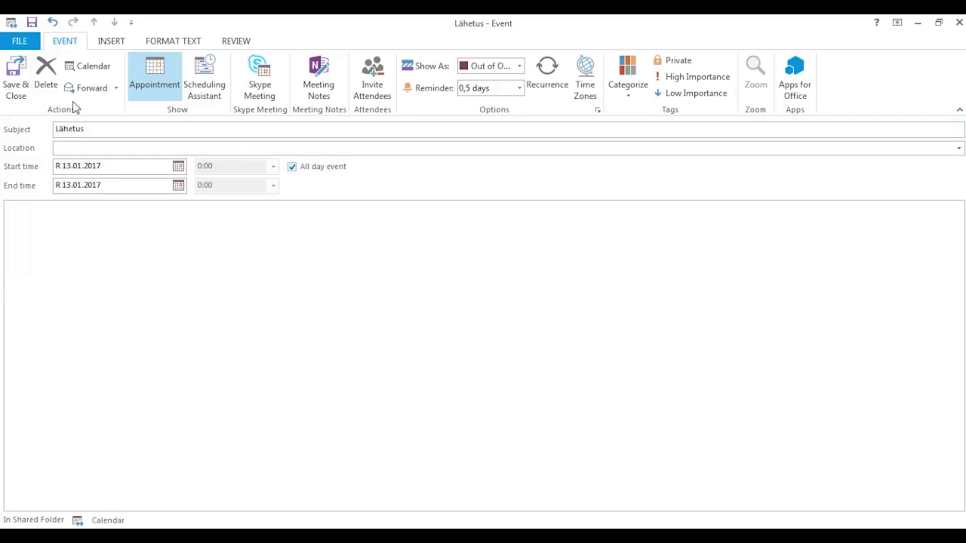
{"action": "left_click", "coordinate": [16, 78]}
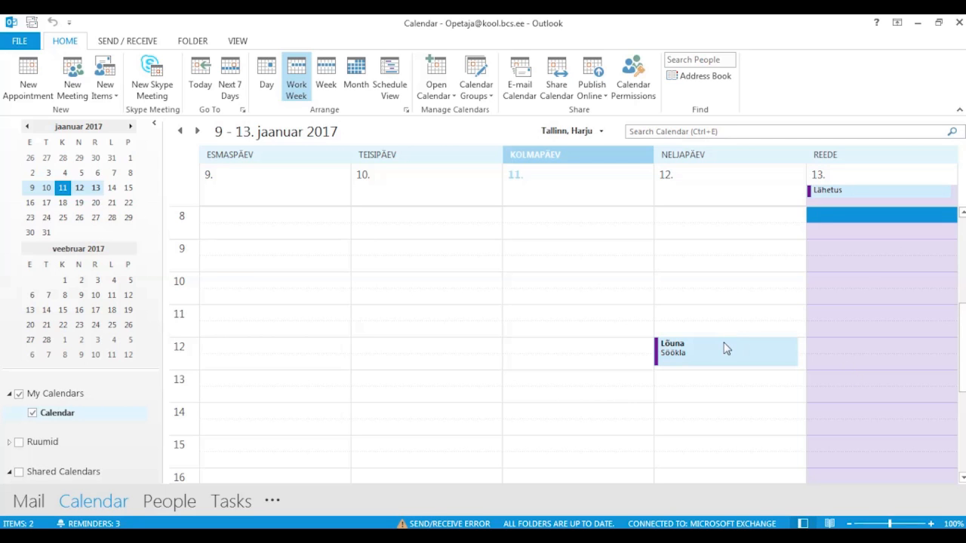
- Change the Lõuna appointment's end time to 12:45 and save it
{"action": "mouse_move", "coordinate": [707, 351]}
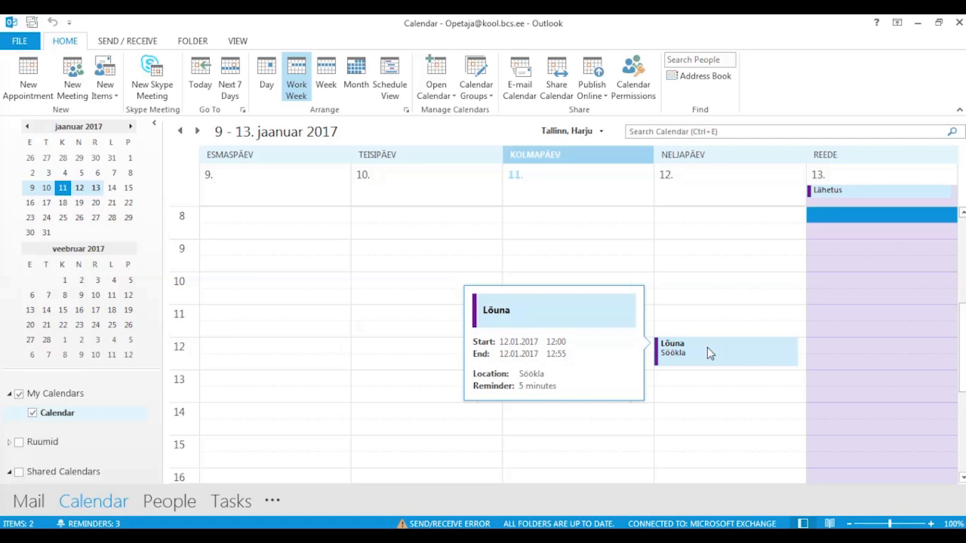
{"action": "double_click", "coordinate": [708, 347]}
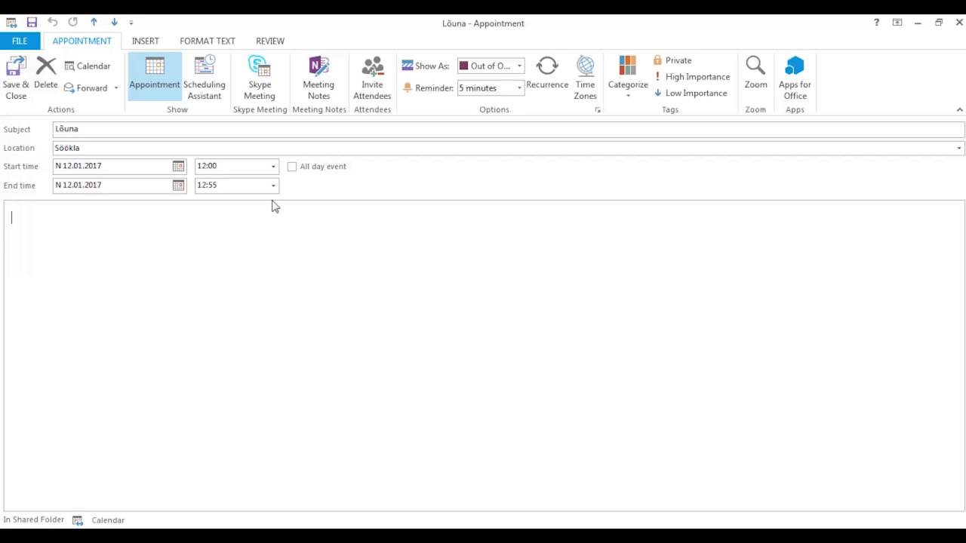
{"action": "left_click", "coordinate": [232, 184]}
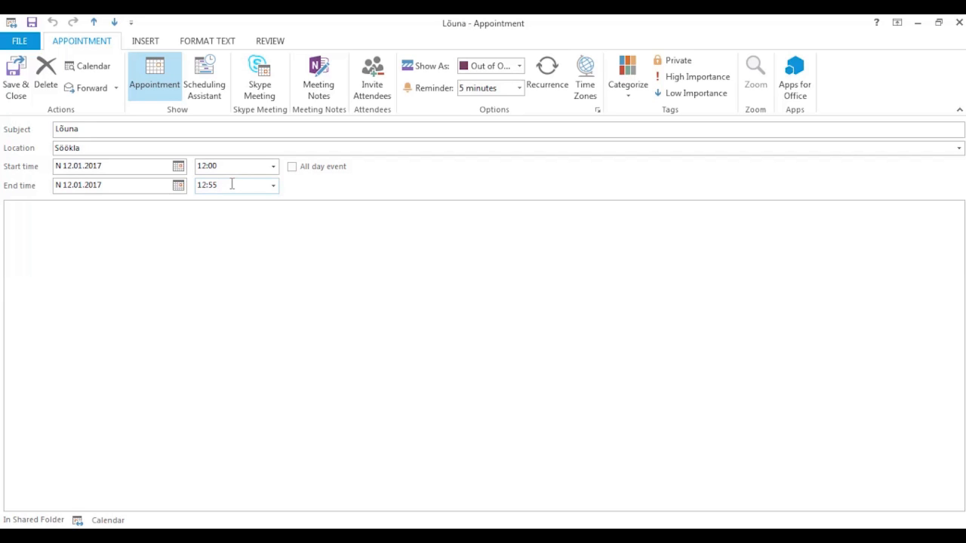
{"action": "key", "text": "BackSpace"}
{"action": "key", "text": "BackSpace"}
{"action": "type", "text": "45"}
{"action": "left_click", "coordinate": [16, 84]}
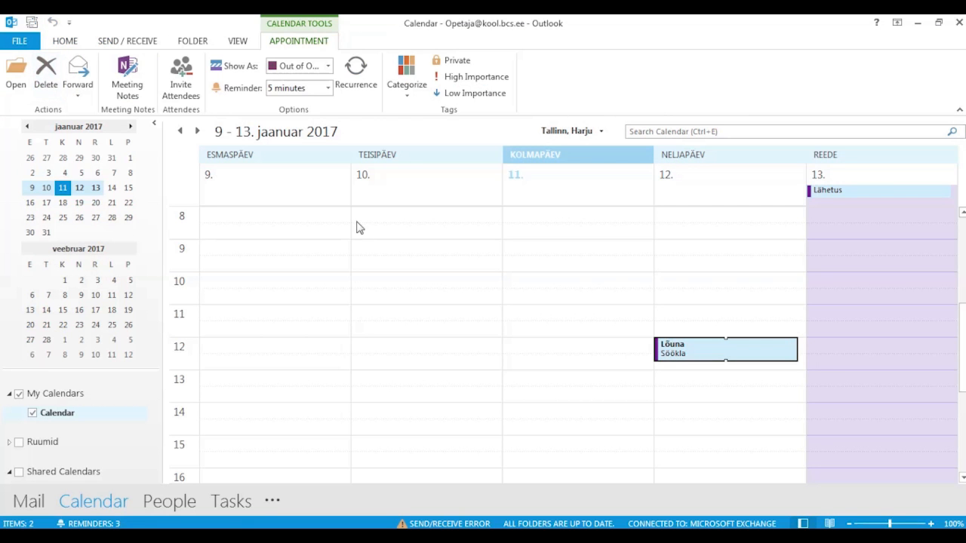
{"action": "left_click", "coordinate": [676, 429]}
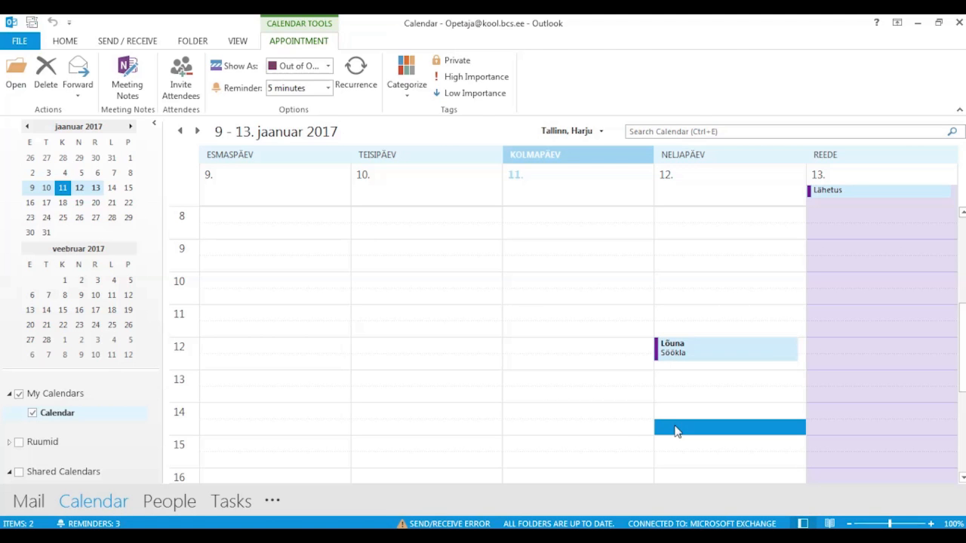
{"action": "left_click", "coordinate": [678, 349]}
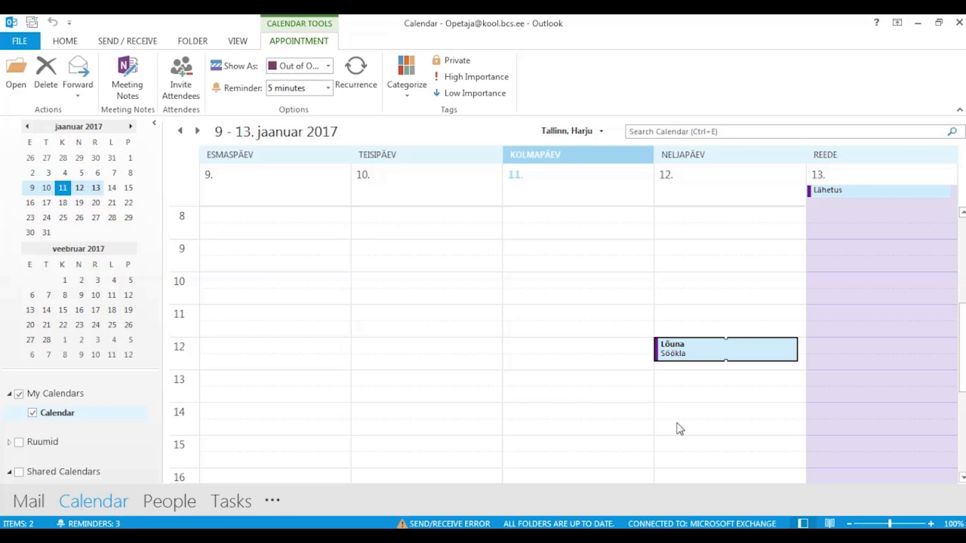
{"action": "key", "text": "Delete"}
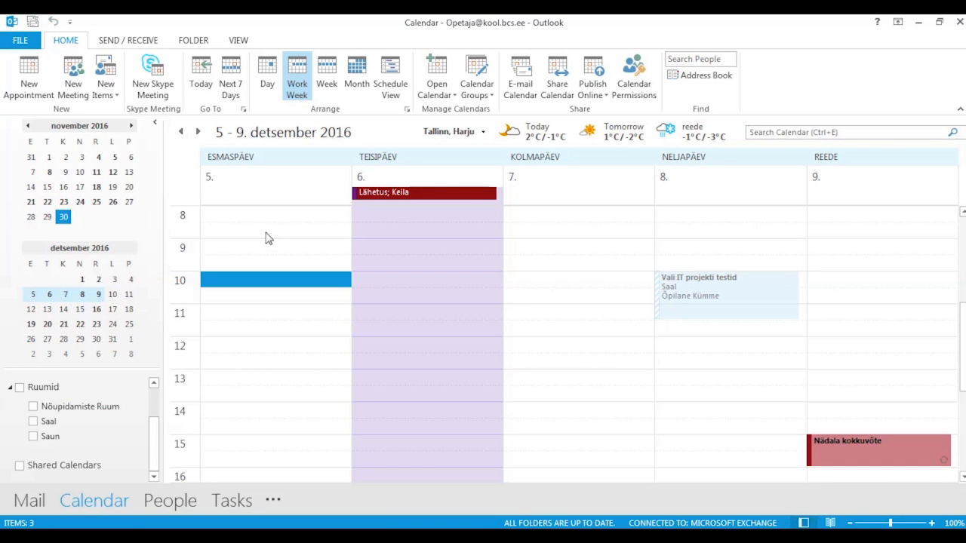
- Start a new meeting invitation addressed to two students
{"action": "left_click", "coordinate": [73, 73]}
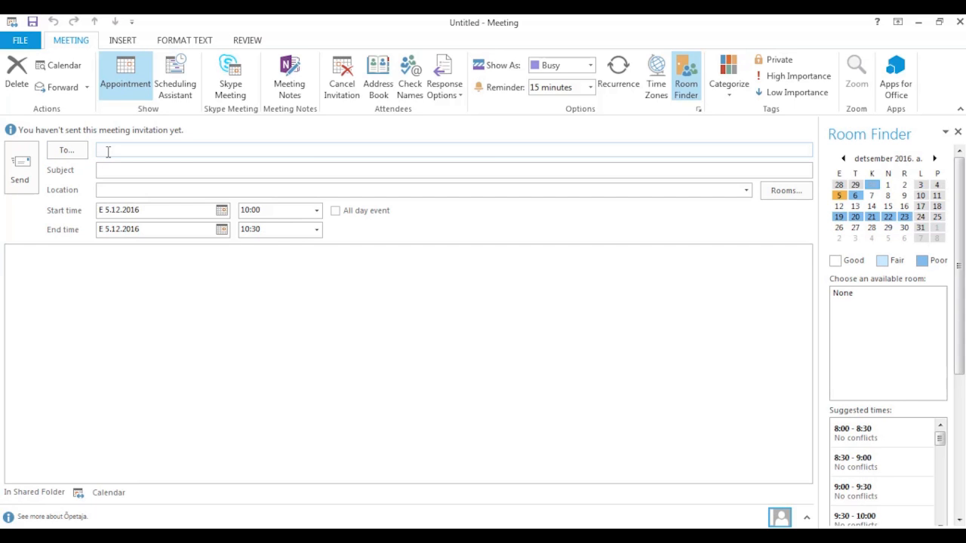
{"action": "type", "text": "õp"}
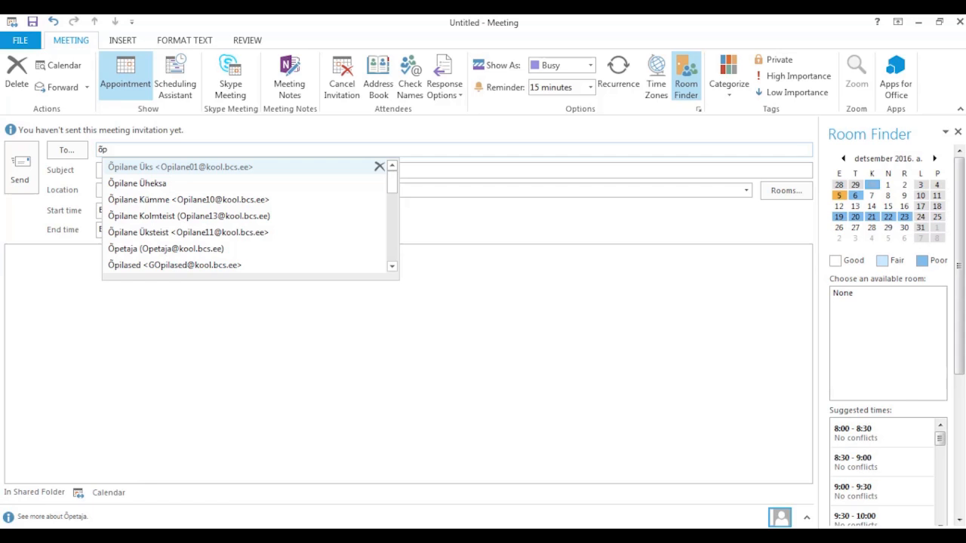
{"action": "left_click", "coordinate": [142, 167]}
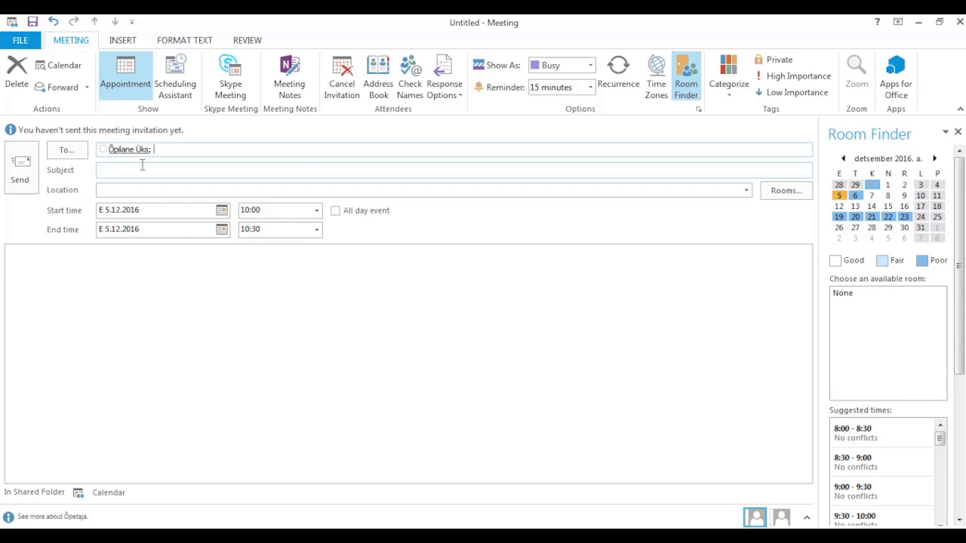
{"action": "type", "text": "õp"}
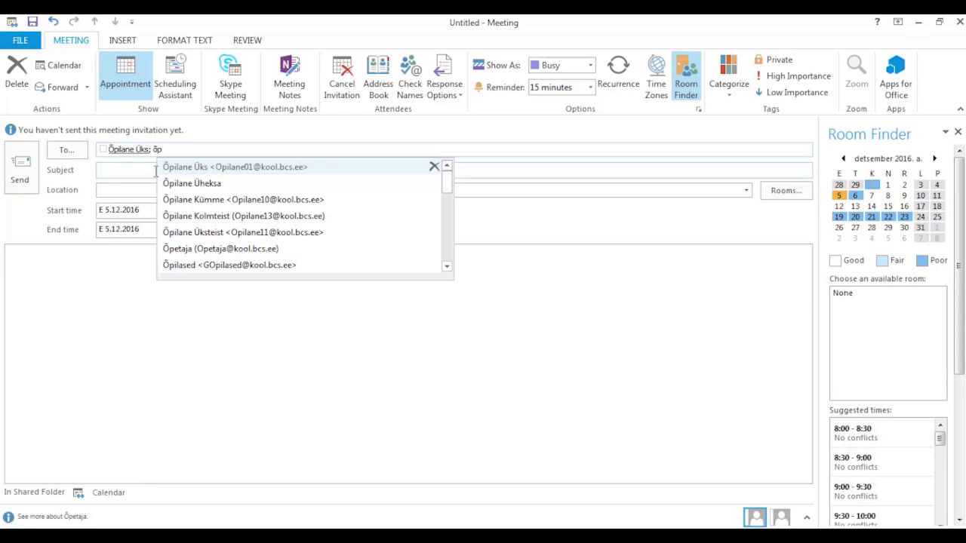
{"action": "left_click", "coordinate": [189, 201]}
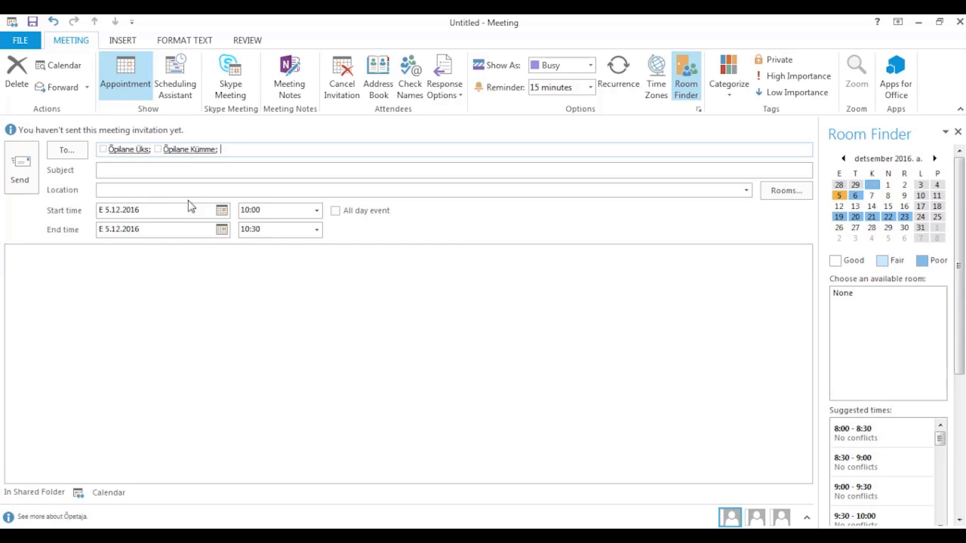
- Title the meeting 'Novembri tulemuste analüüs' and set it to end at 10:45
{"action": "left_click", "coordinate": [143, 170]}
{"action": "type", "text": "Novembri tule"}
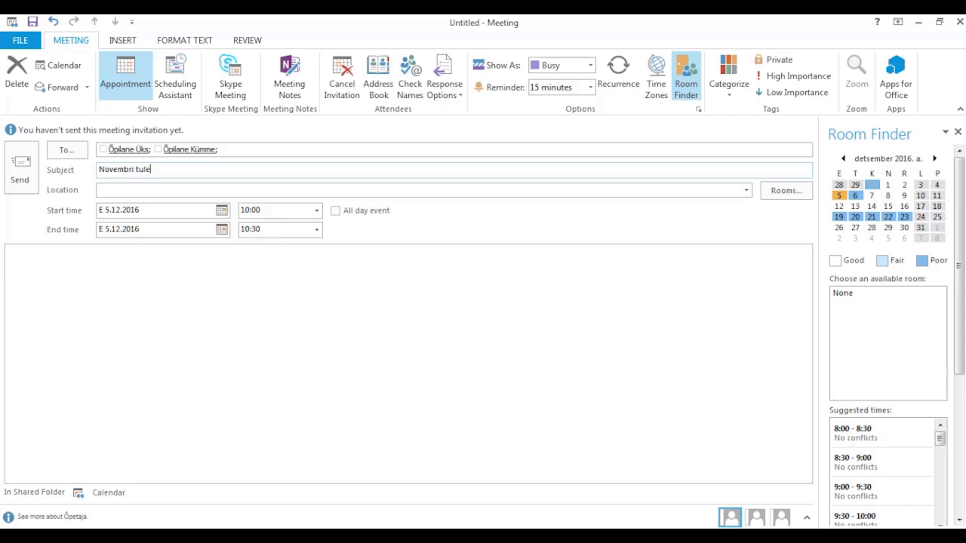
{"action": "type", "text": "muste analüüs"}
{"action": "left_click", "coordinate": [274, 232]}
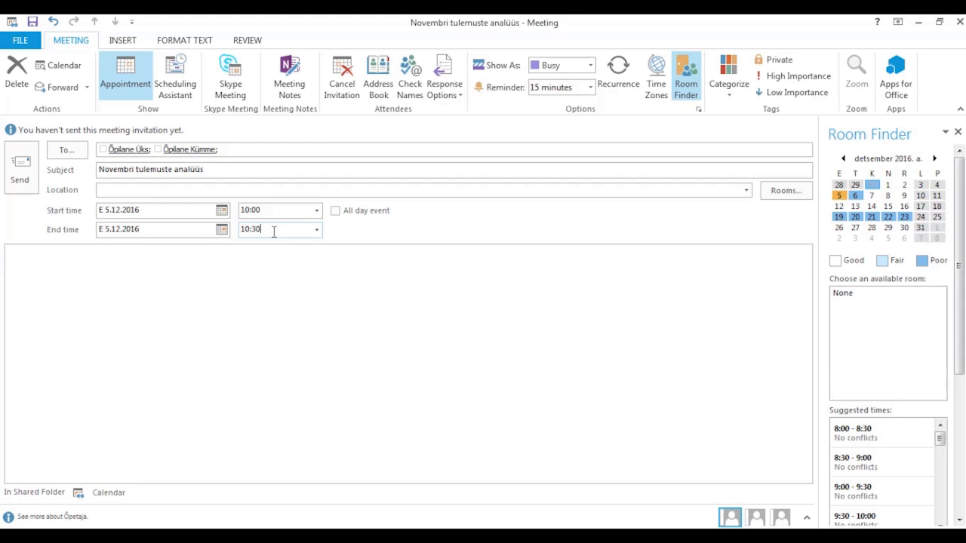
{"action": "key", "text": "BackSpace"}
{"action": "key", "text": "BackSpace"}
{"action": "type", "text": "45"}
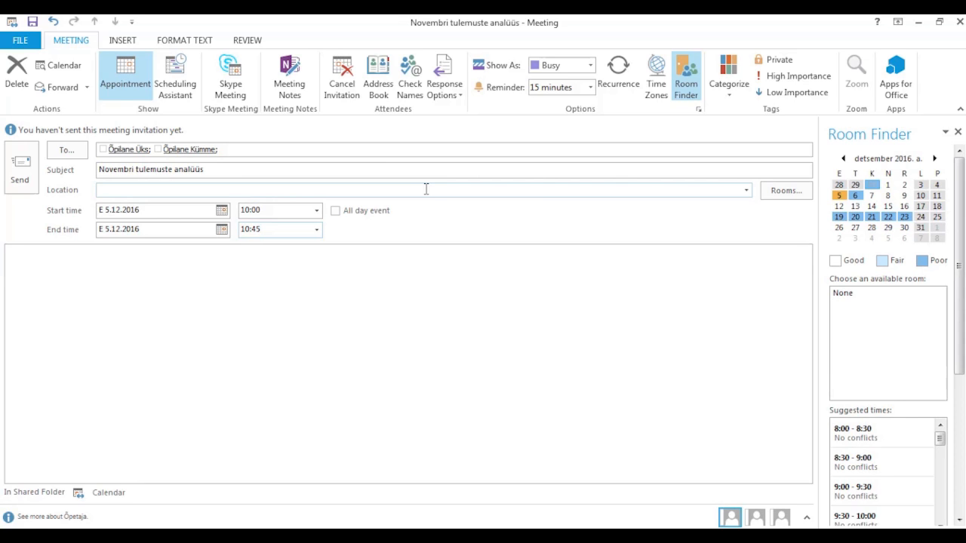
{"action": "left_click", "coordinate": [776, 194]}
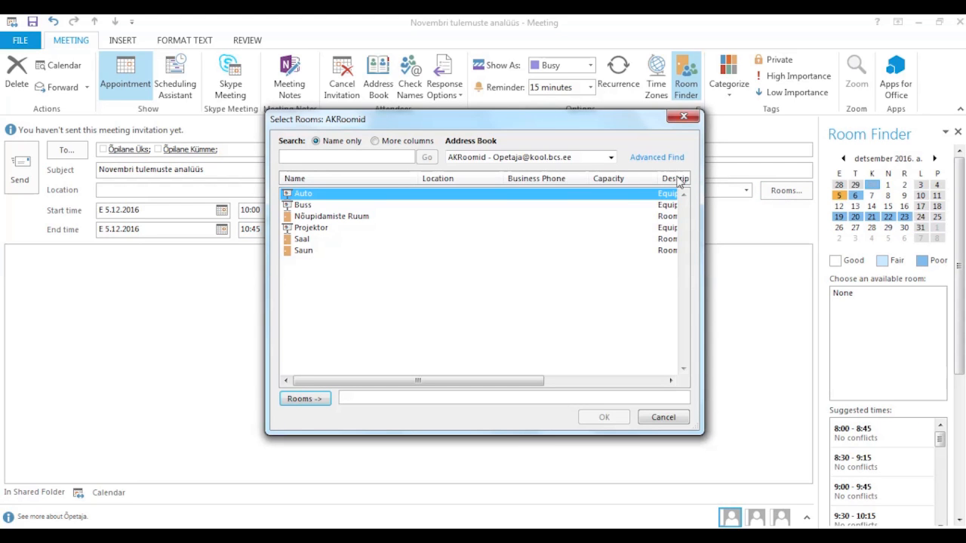
- Add Nõupidamiste Ruum from the rooms list as the meeting's location
{"action": "left_click", "coordinate": [344, 216]}
{"action": "left_click", "coordinate": [311, 399]}
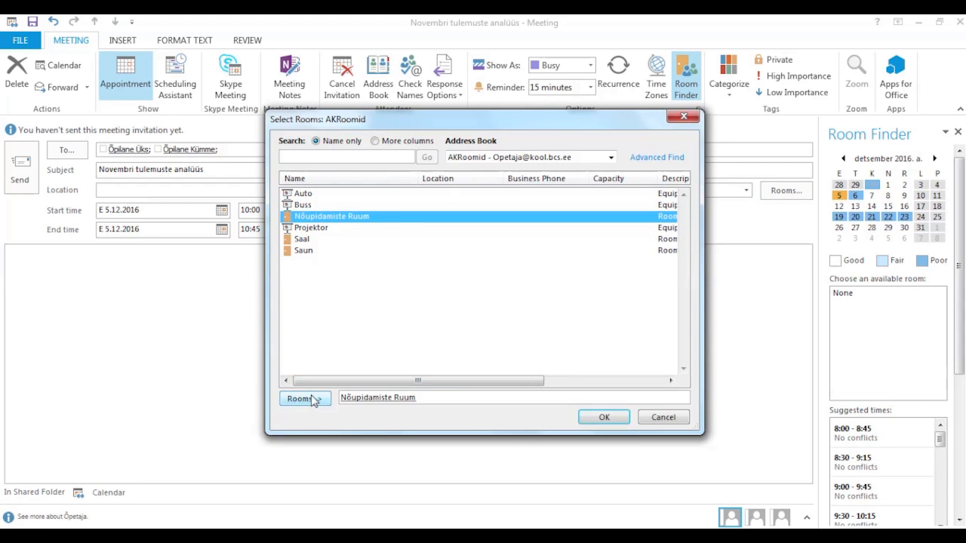
{"action": "left_click", "coordinate": [586, 416]}
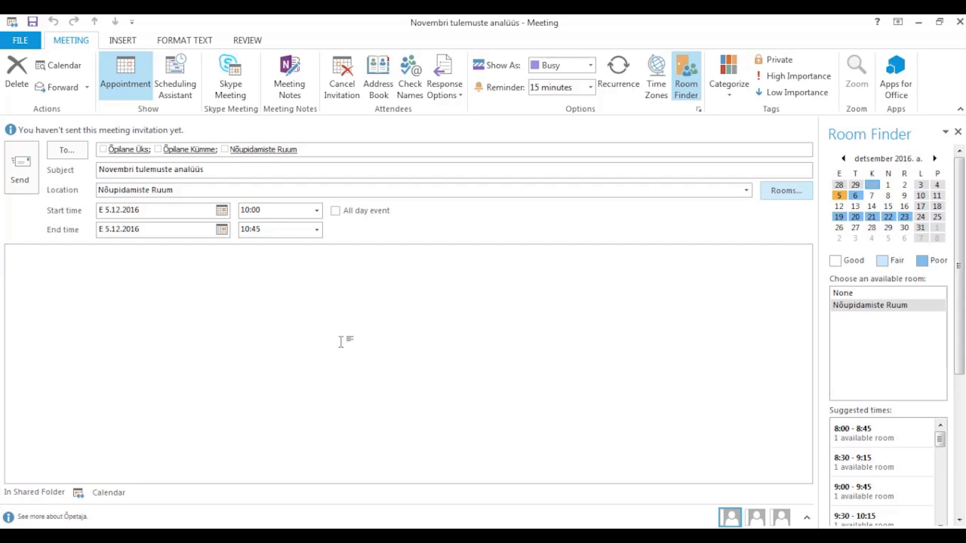
{"action": "left_click", "coordinate": [180, 85]}
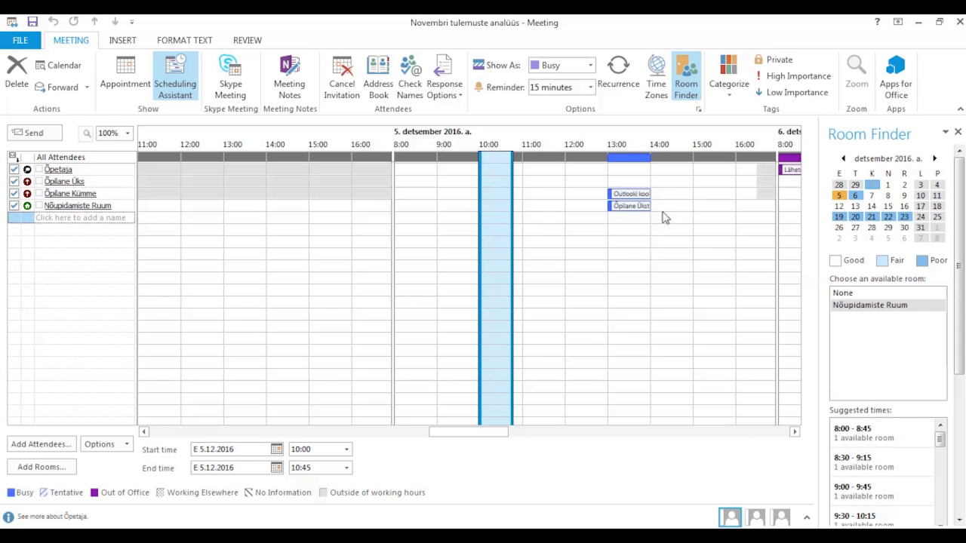
{"action": "mouse_move", "coordinate": [628, 208]}
{"action": "mouse_move", "coordinate": [497, 438]}
{"action": "left_mouse_down"}
{"action": "mouse_move", "coordinate": [517, 436]}
{"action": "mouse_move", "coordinate": [498, 435]}
{"action": "left_mouse_up"}
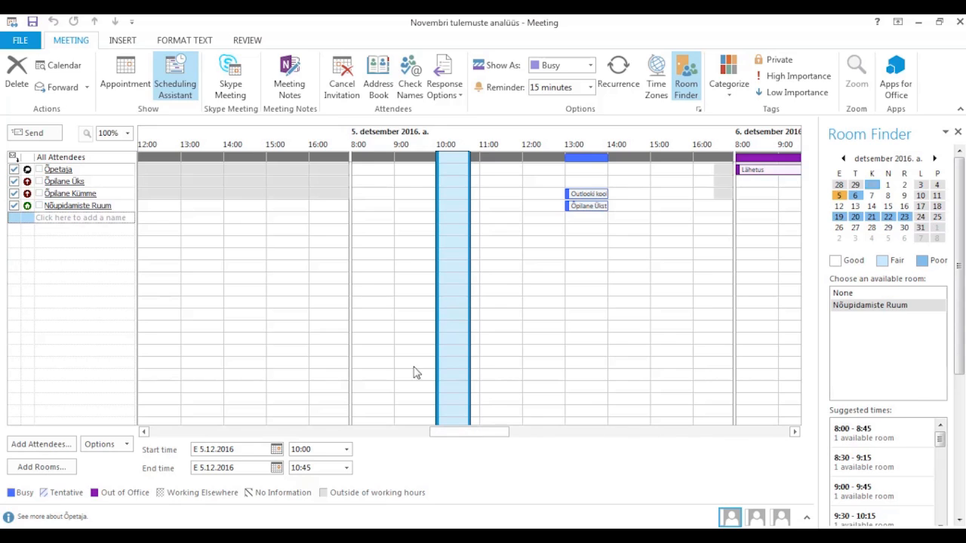
{"action": "left_click", "coordinate": [127, 448]}
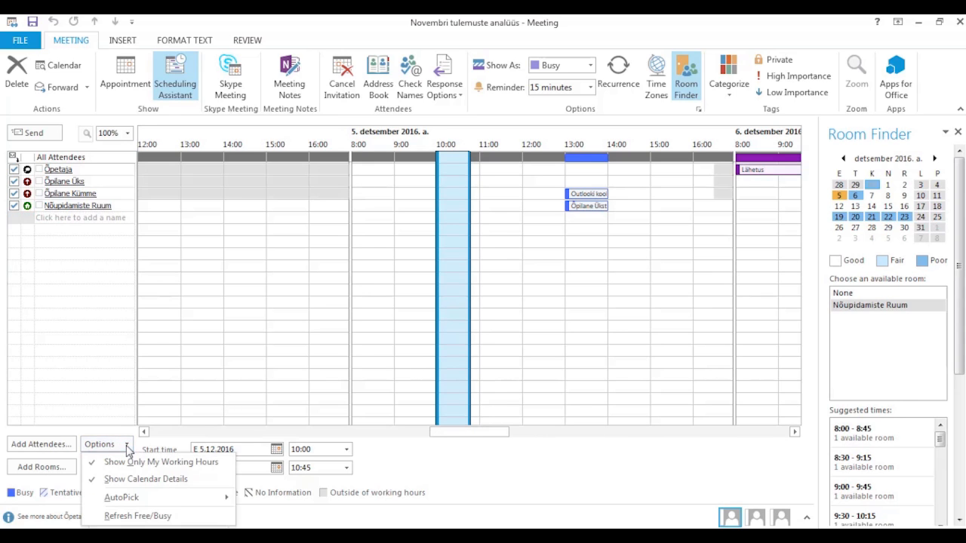
{"action": "mouse_move", "coordinate": [145, 499]}
{"action": "left_click", "coordinate": [128, 74]}
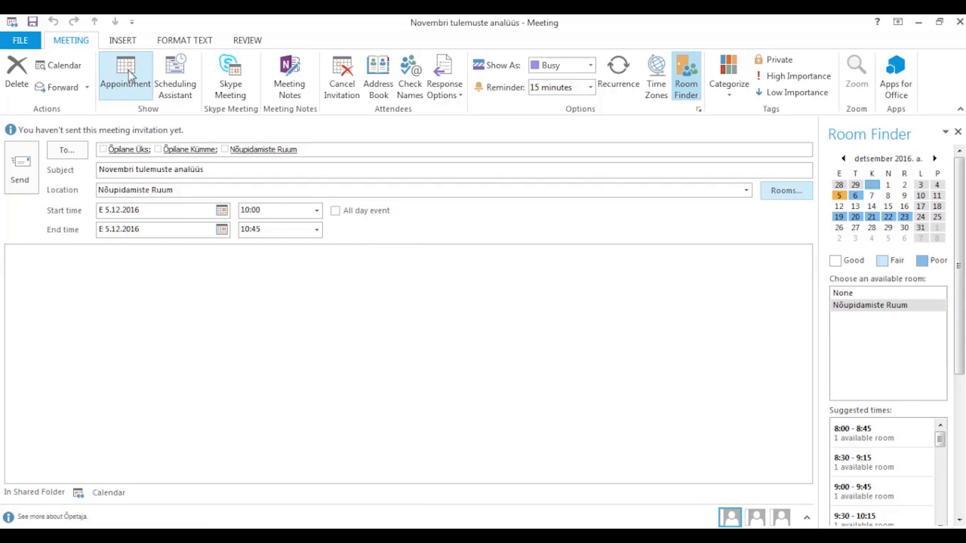
- Send the Novembri tulemuste analüüs invitation to the students and the room
{"action": "left_click", "coordinate": [149, 270]}
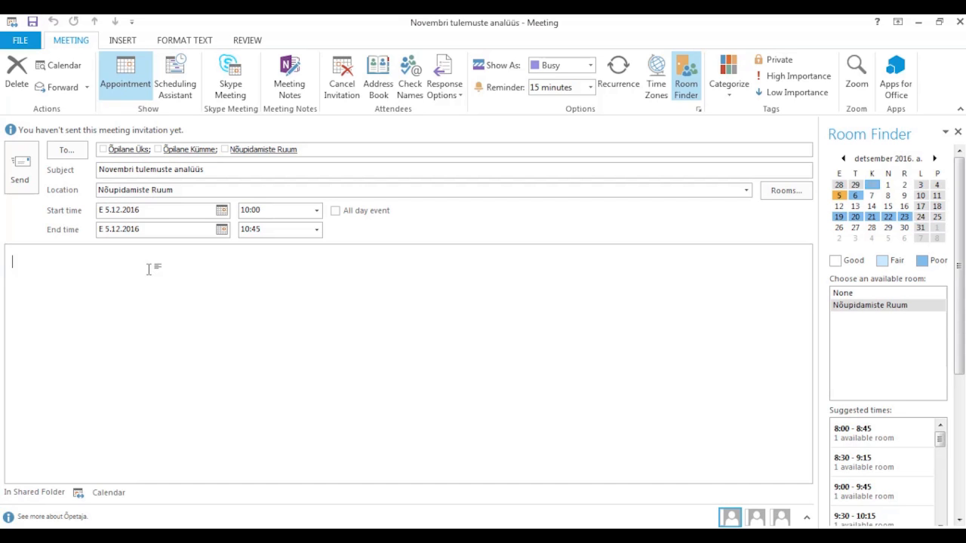
{"action": "left_click", "coordinate": [121, 40]}
{"action": "left_click", "coordinate": [21, 174]}
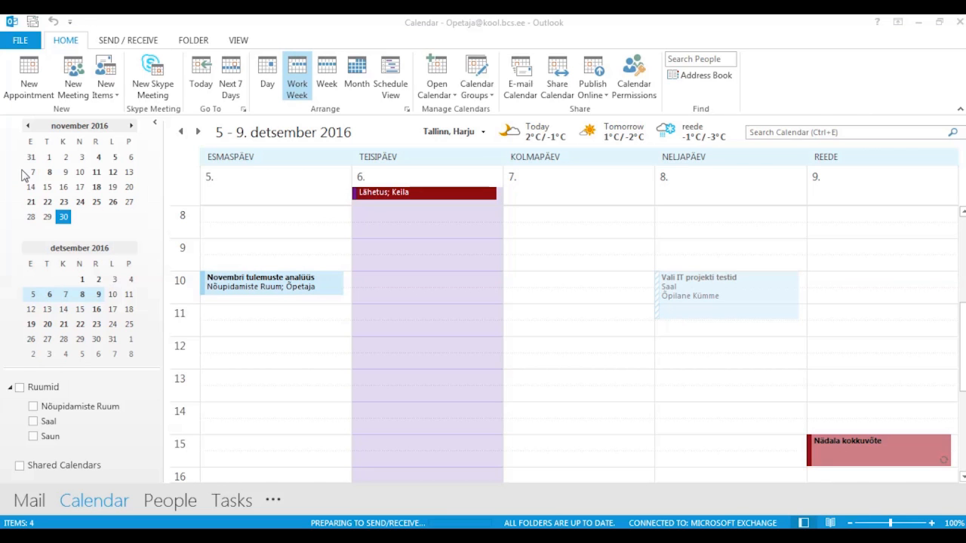
- Accept the Vali IT projekti testid invitation immediately, then read Nõupidamiste Ruum's acceptance reply
{"action": "left_click", "coordinate": [32, 500]}
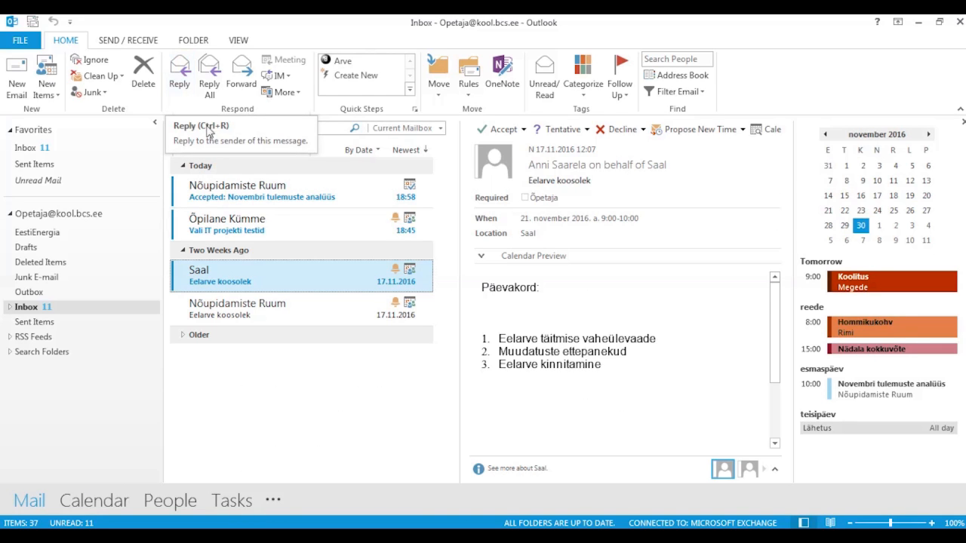
{"action": "left_click", "coordinate": [234, 226]}
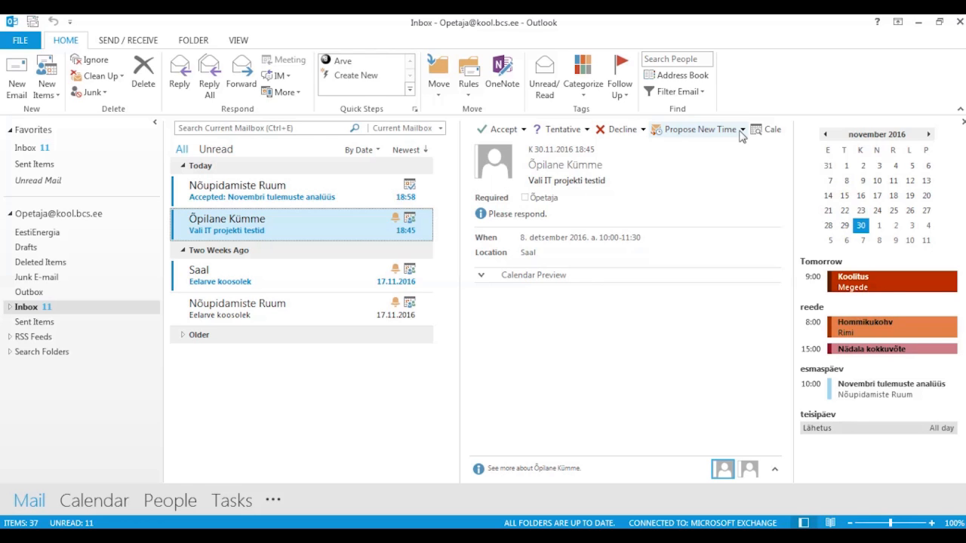
{"action": "left_click", "coordinate": [523, 130]}
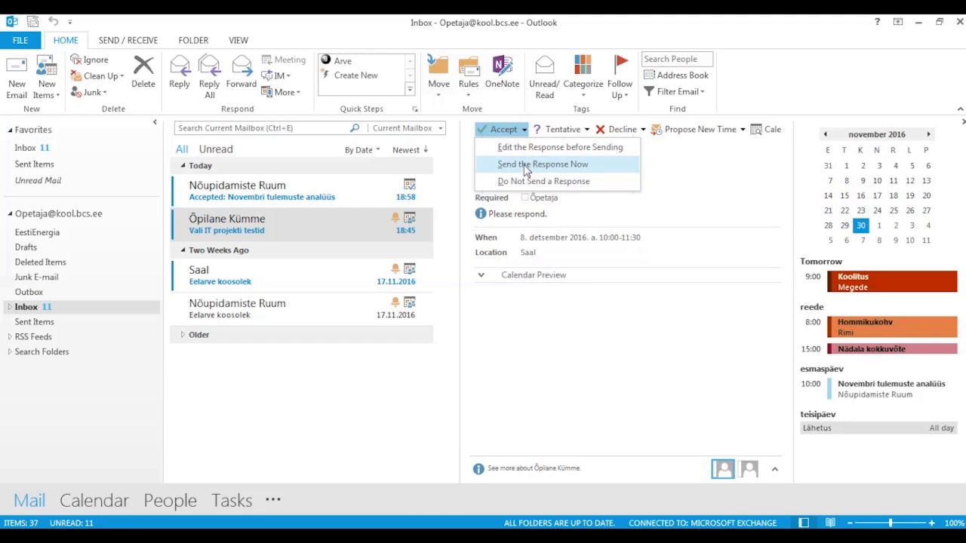
{"action": "left_click", "coordinate": [526, 165]}
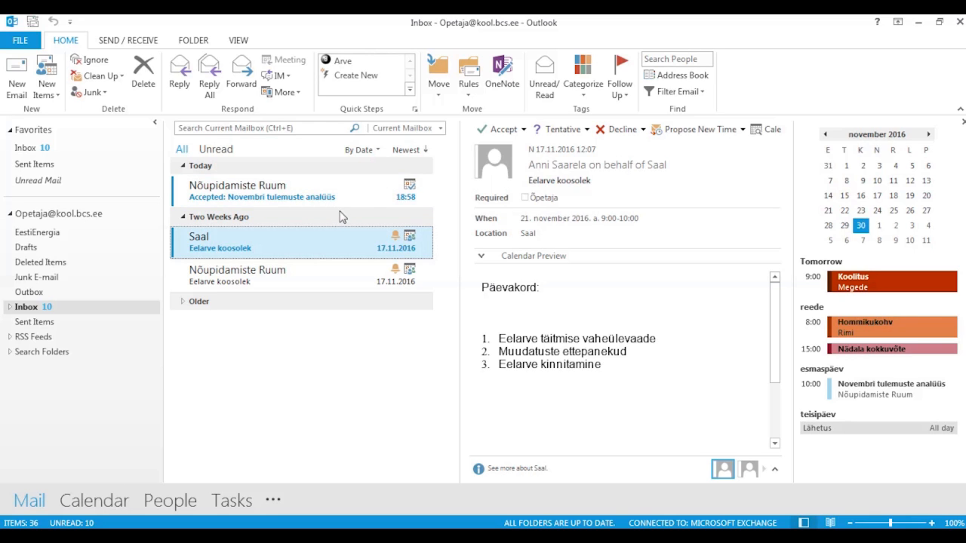
{"action": "left_click", "coordinate": [345, 196]}
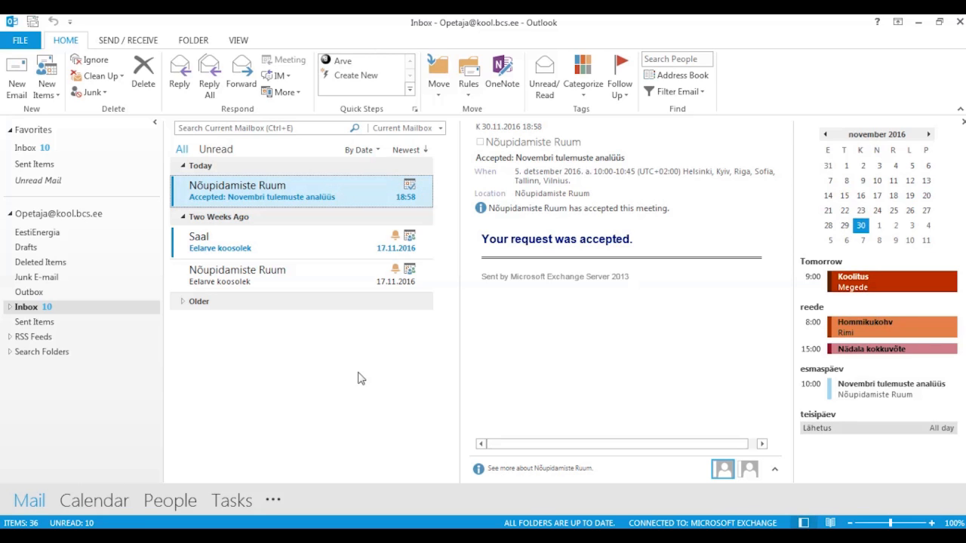
- Read the student's tentative acceptance in the Inbox, then display the 5–9 December work week
{"action": "left_click", "coordinate": [115, 503]}
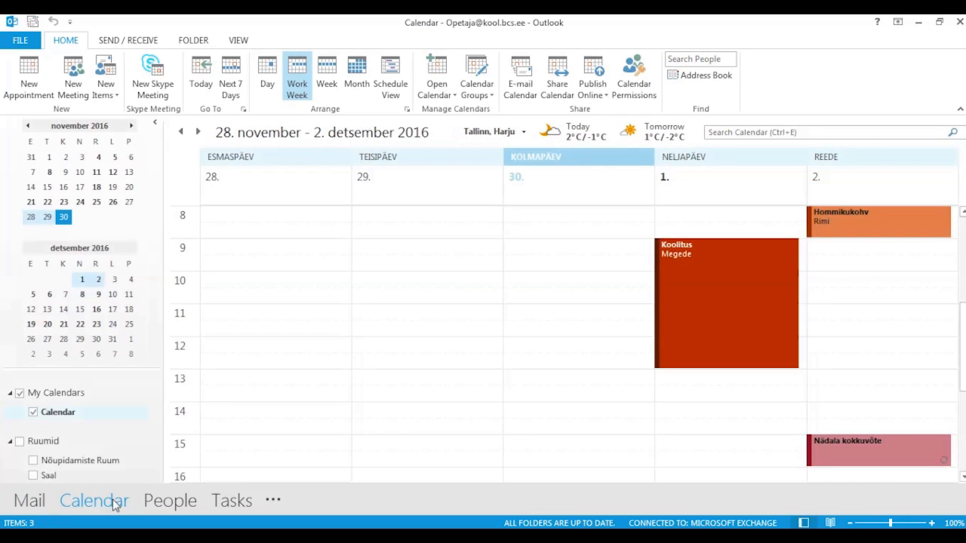
{"action": "left_click", "coordinate": [93, 296]}
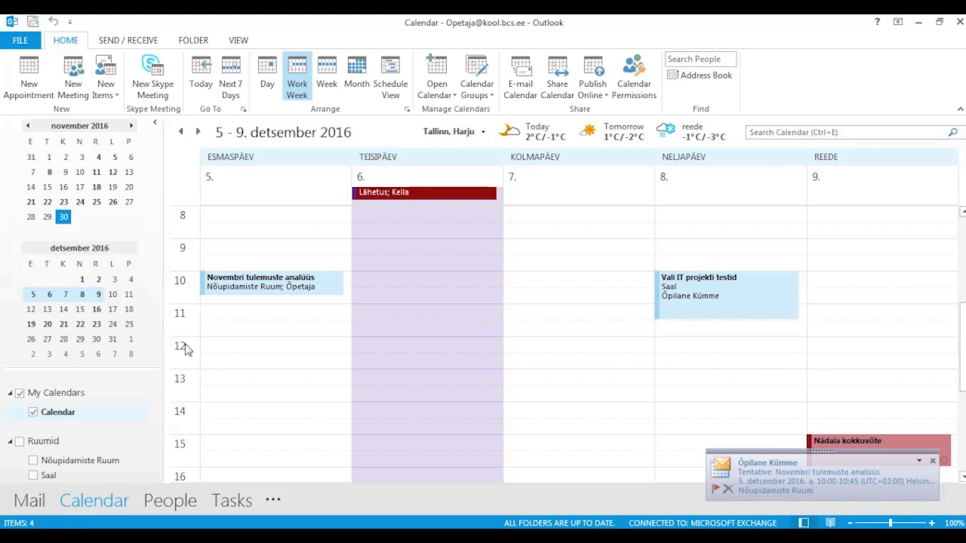
{"action": "left_click", "coordinate": [31, 503]}
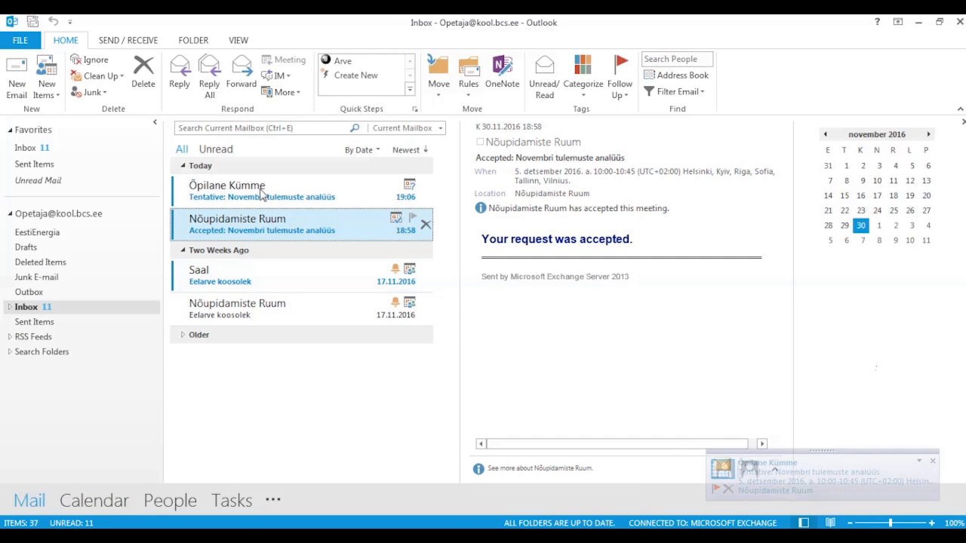
{"action": "left_click", "coordinate": [260, 194]}
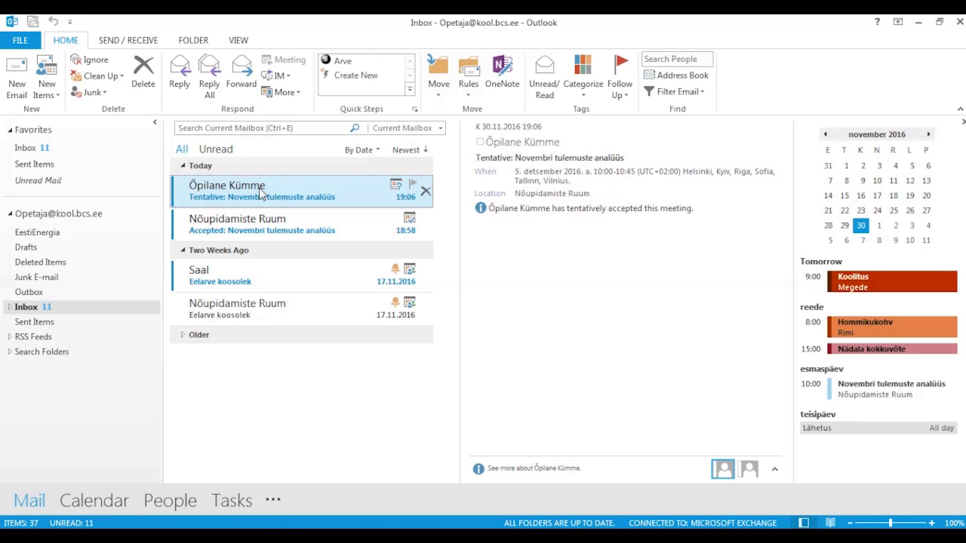
{"action": "left_click", "coordinate": [111, 507]}
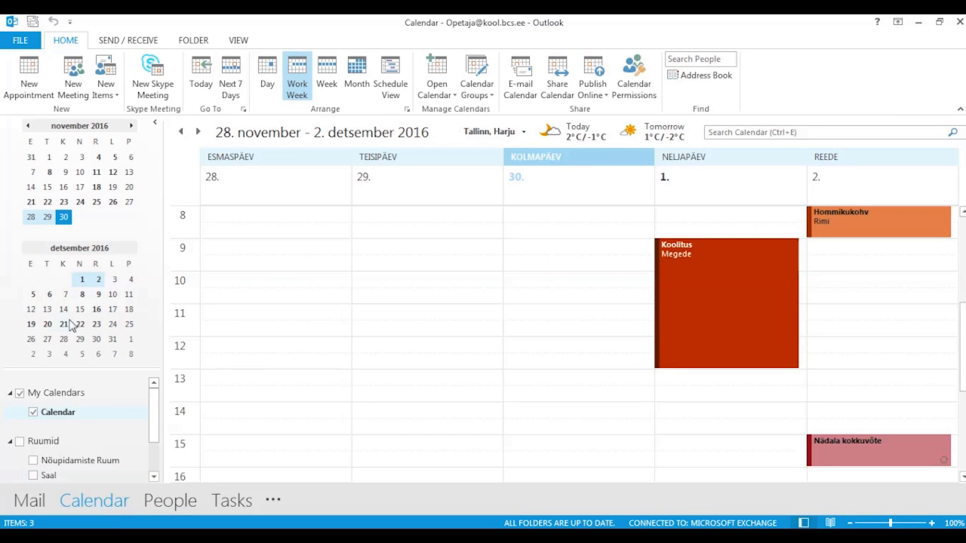
{"action": "left_click", "coordinate": [63, 296]}
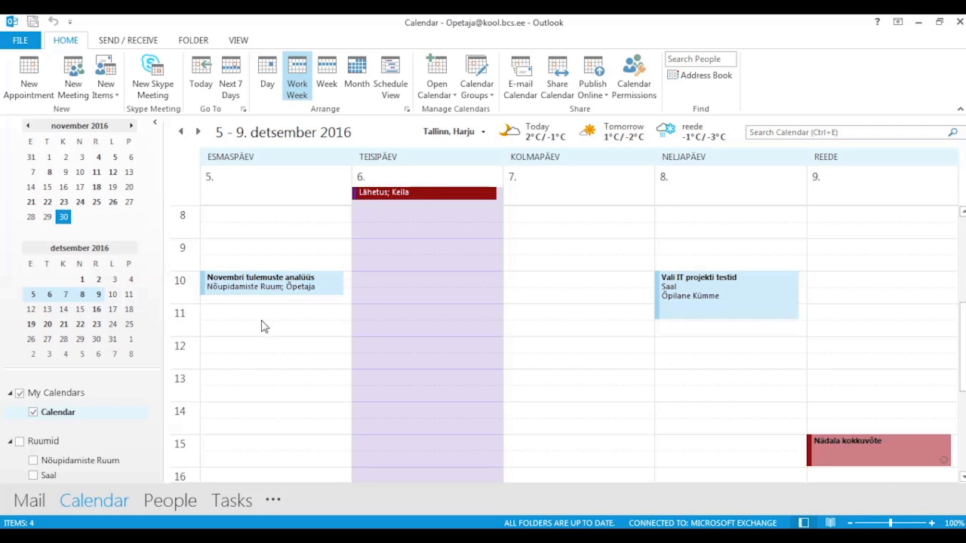
- Open Novembri tulemuste analüüs maximized and check Tracking: 1 accepted, 1 tentative, 0 declined
{"action": "mouse_move", "coordinate": [243, 292]}
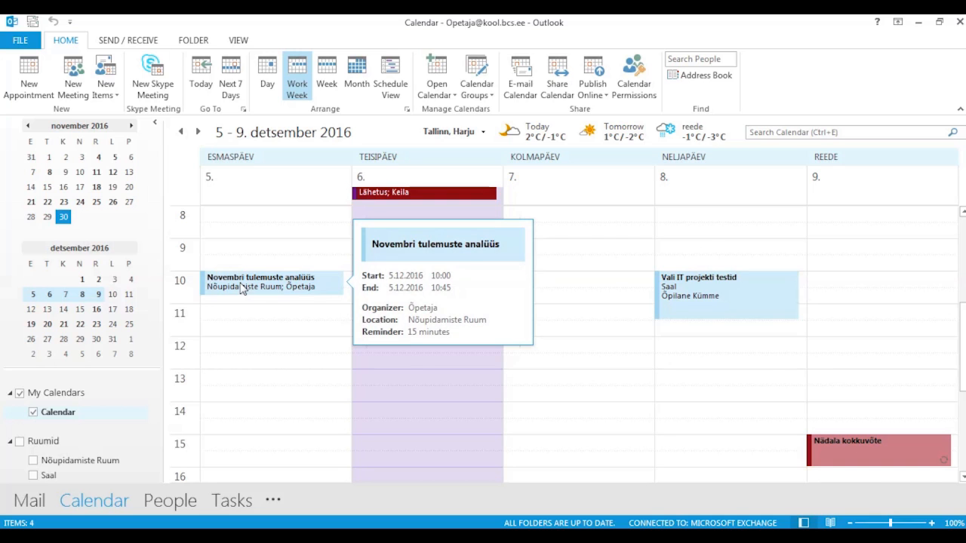
{"action": "double_click", "coordinate": [243, 292]}
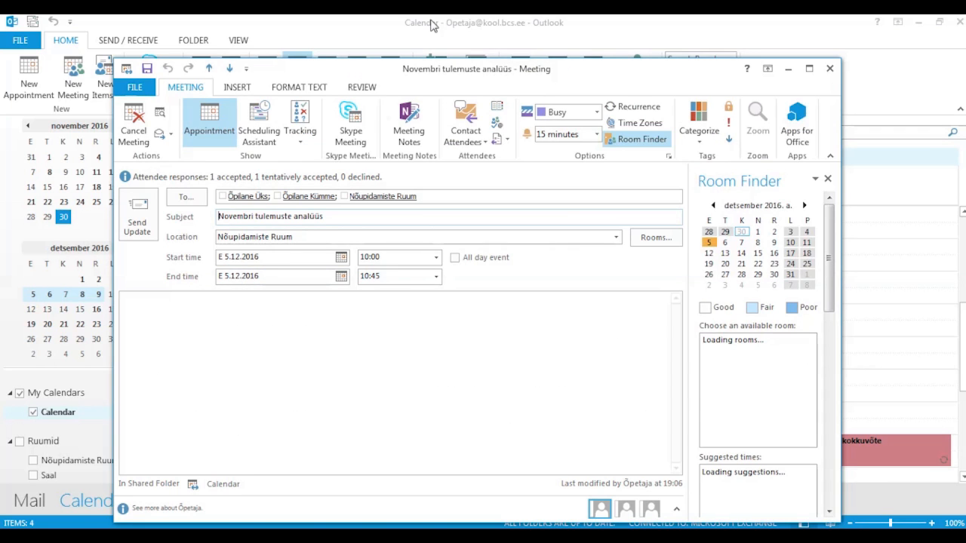
{"action": "double_click", "coordinate": [400, 69]}
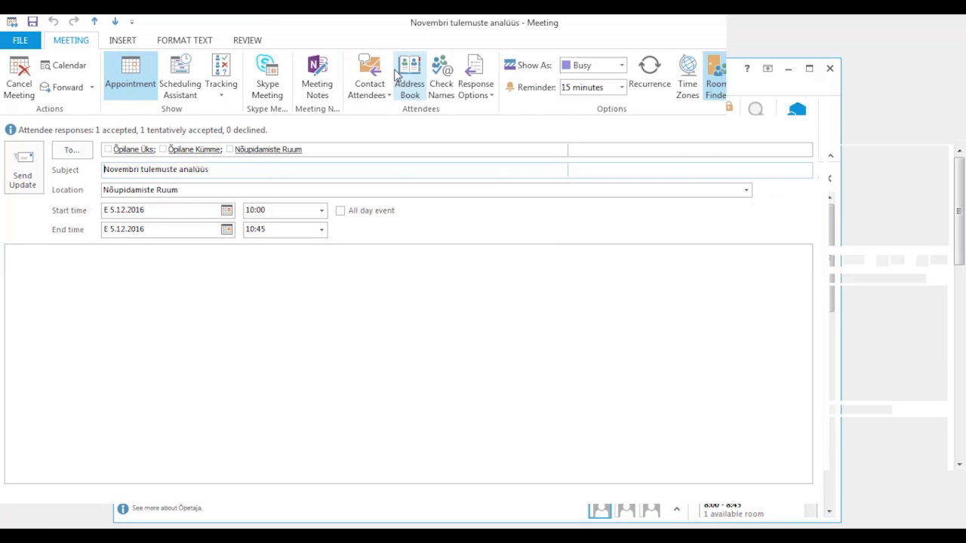
{"action": "left_click", "coordinate": [223, 70]}
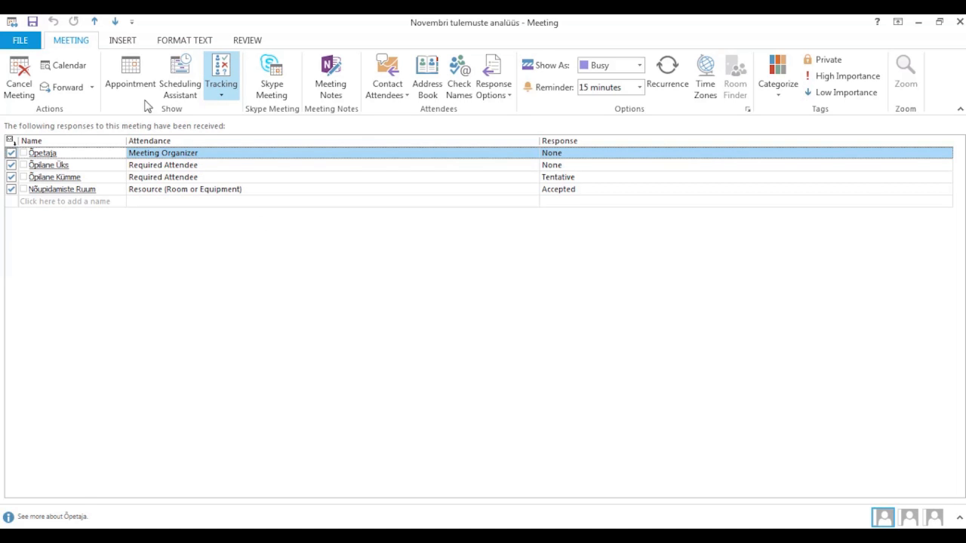
{"action": "left_click", "coordinate": [134, 80]}
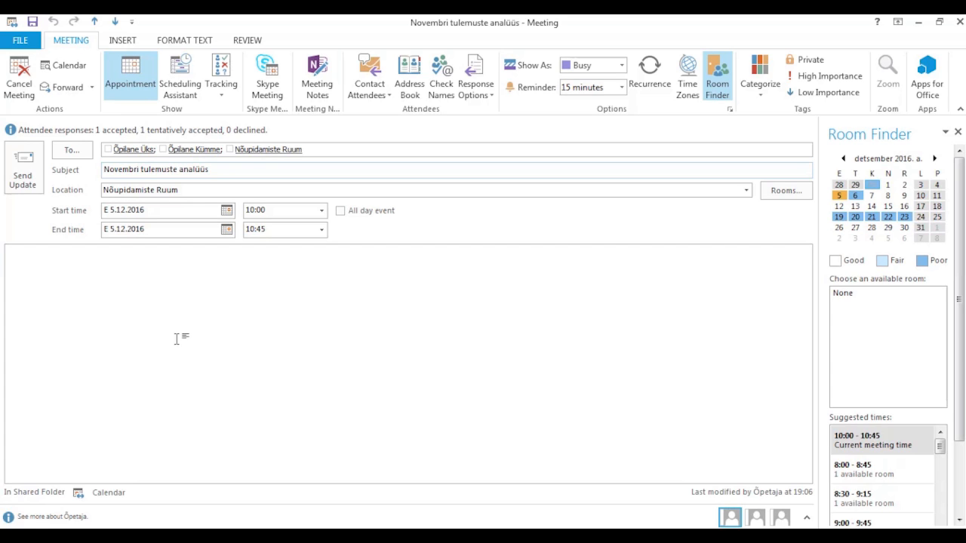
- Change the meeting's start time to 12:00, checking attendee availability in the Scheduling Assistant
{"action": "left_click", "coordinate": [321, 214]}
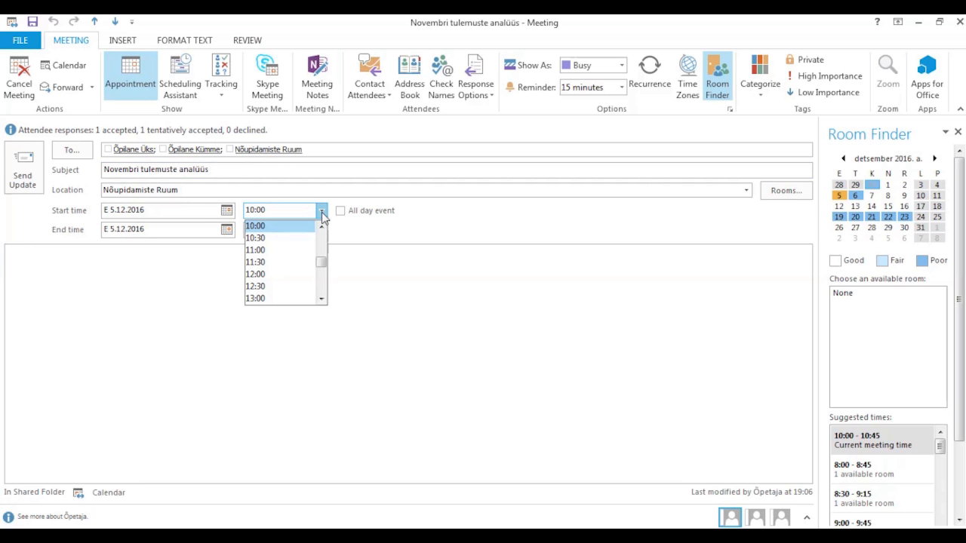
{"action": "left_click", "coordinate": [286, 287]}
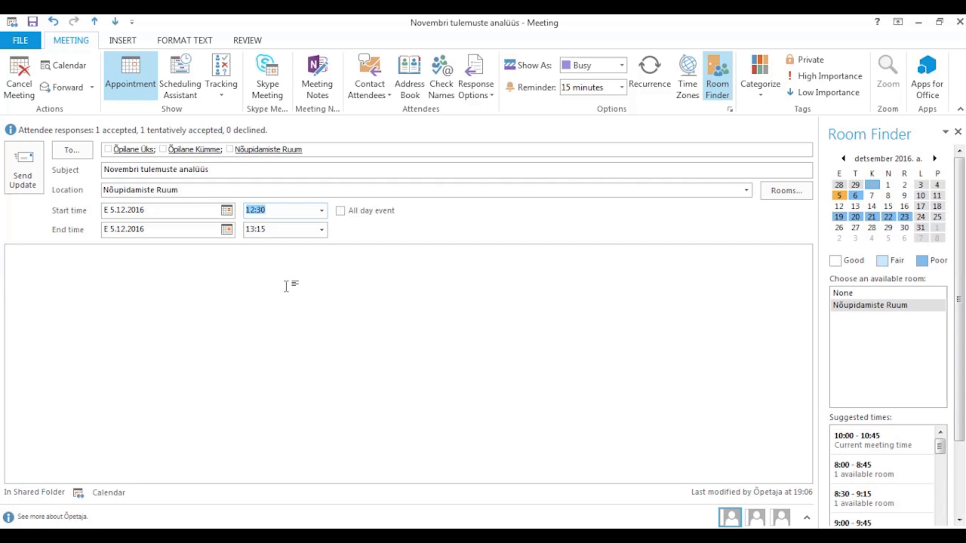
{"action": "left_click", "coordinate": [194, 87]}
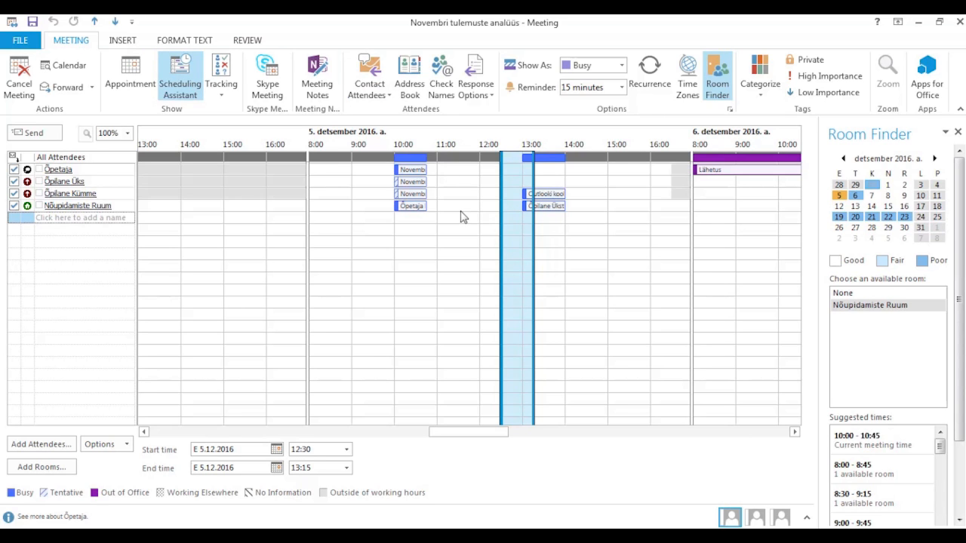
{"action": "left_click", "coordinate": [346, 450]}
{"action": "left_click", "coordinate": [347, 465]}
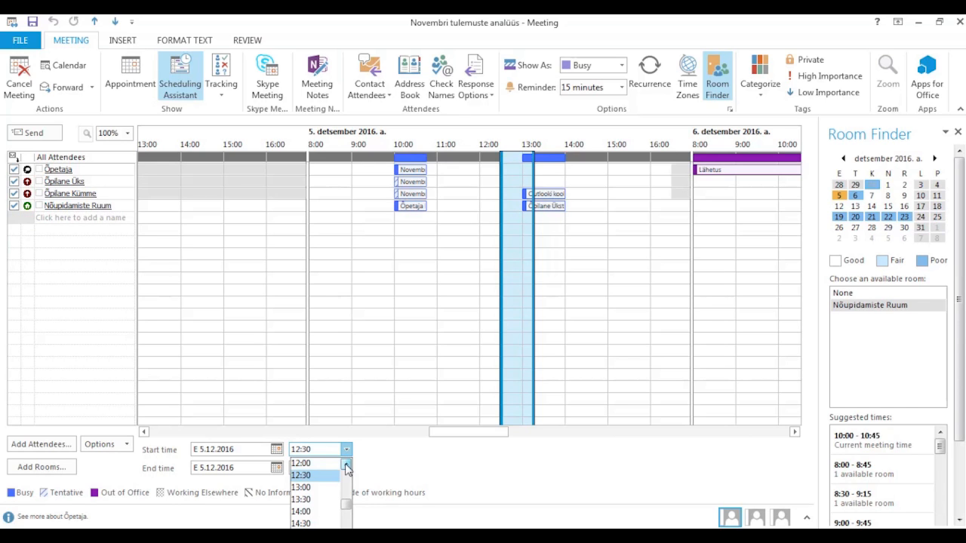
{"action": "left_click", "coordinate": [324, 463]}
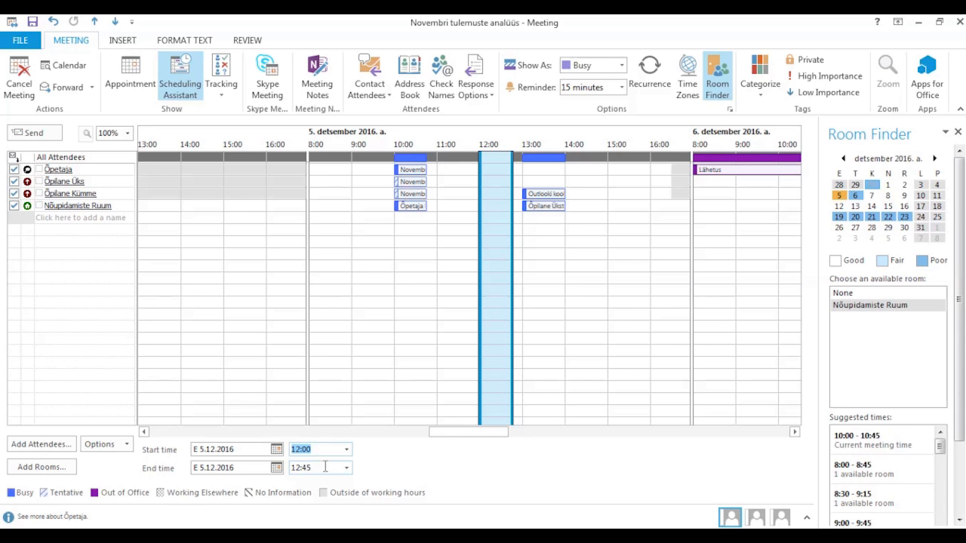
- Send the rescheduled meeting update to the attendees
{"action": "left_click", "coordinate": [140, 76]}
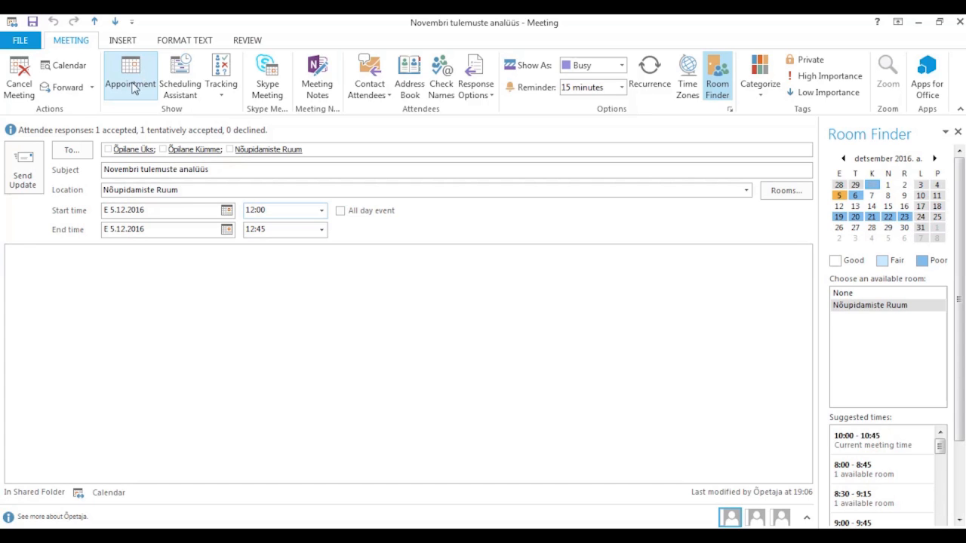
{"action": "left_click", "coordinate": [24, 181]}
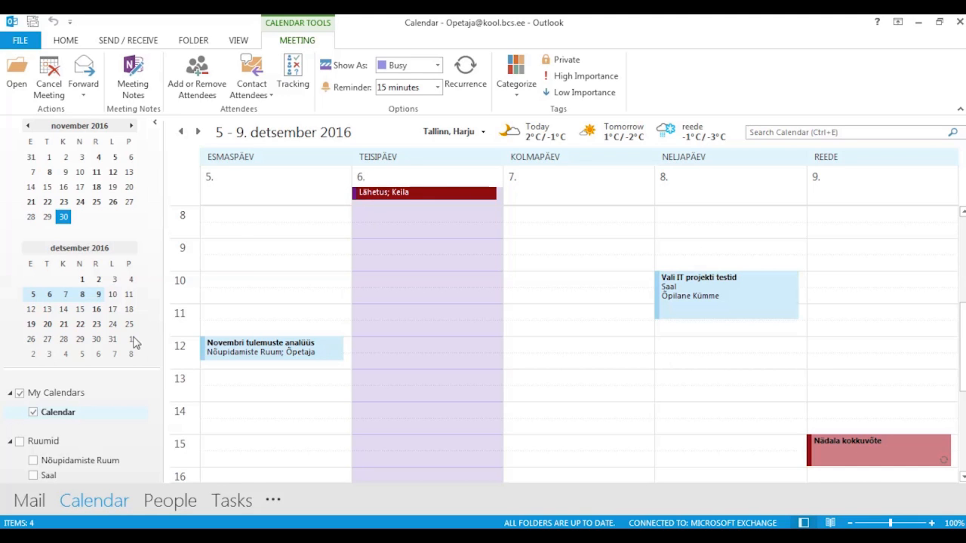
{"action": "left_click", "coordinate": [245, 282]}
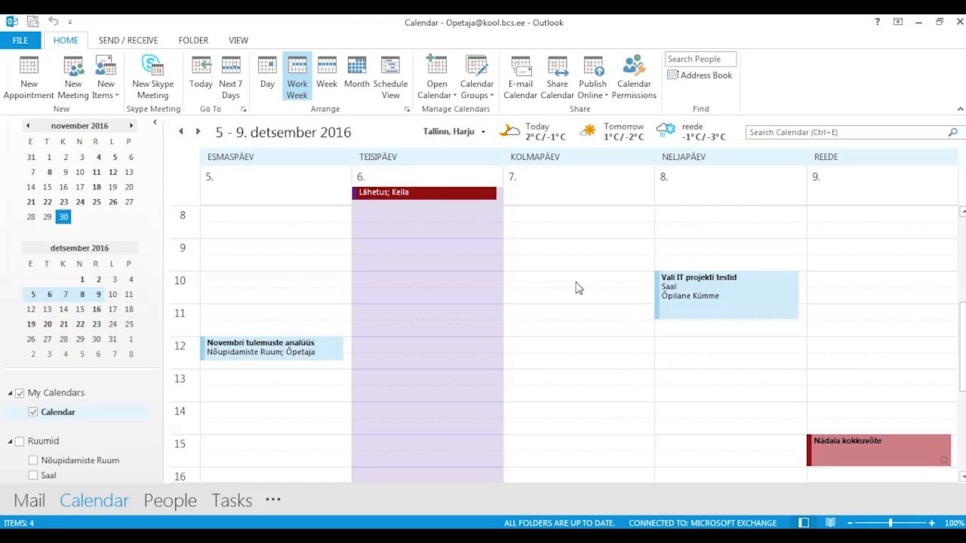
{"action": "mouse_move", "coordinate": [692, 291]}
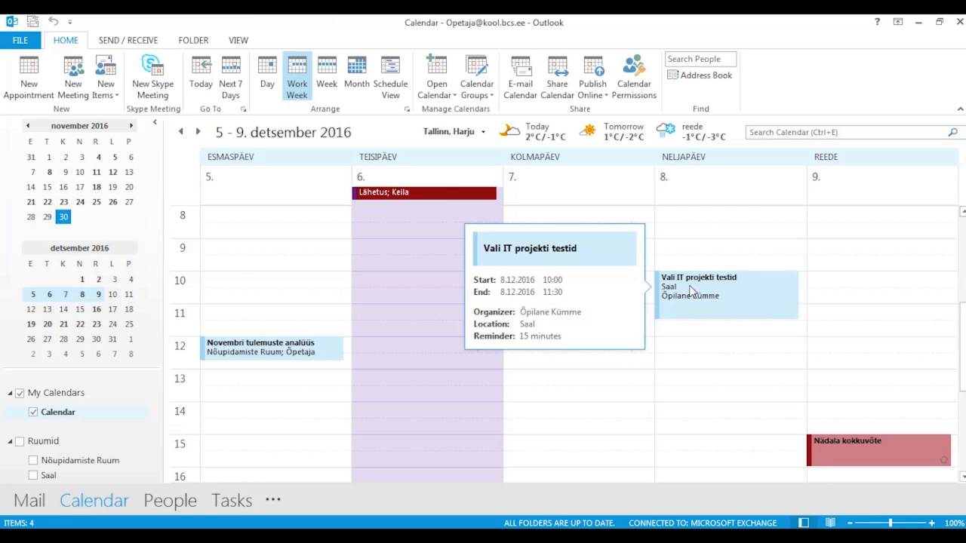
- Open the Vali IT projekti testid invitation and send a Tentative response immediately
{"action": "left_click", "coordinate": [690, 288]}
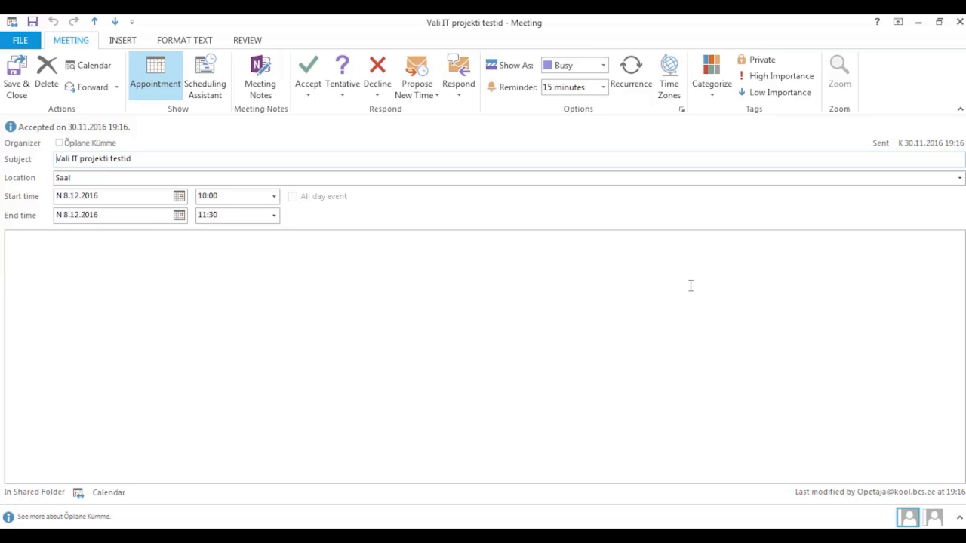
{"action": "left_click", "coordinate": [345, 90]}
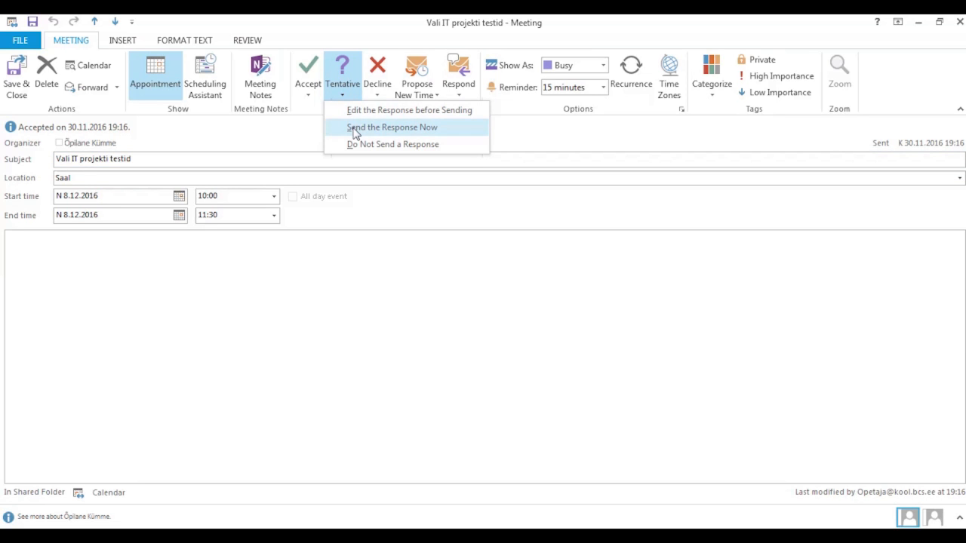
{"action": "left_click", "coordinate": [392, 127]}
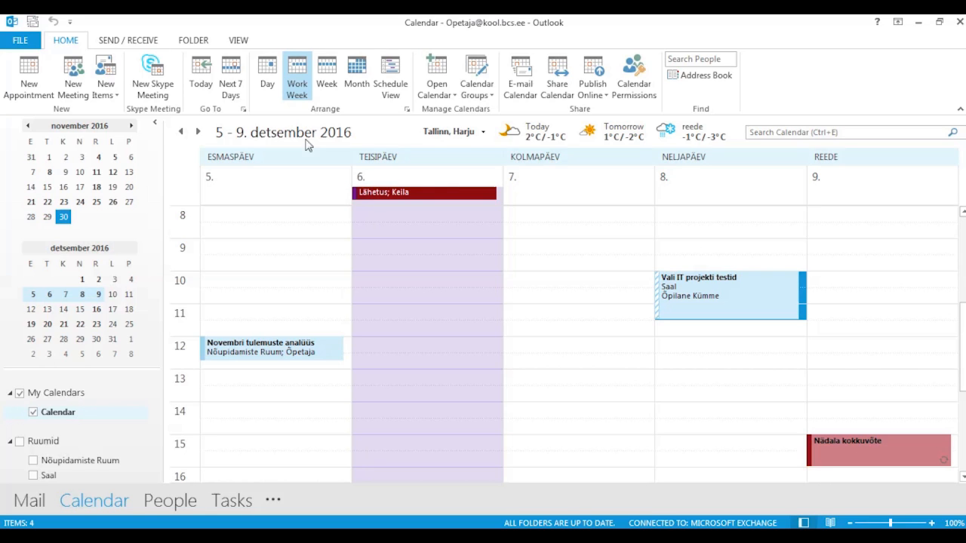
- Open the 5 December Novembri tulemuste analüüs meeting, cancel it and send the cancellation
{"action": "mouse_move", "coordinate": [239, 354]}
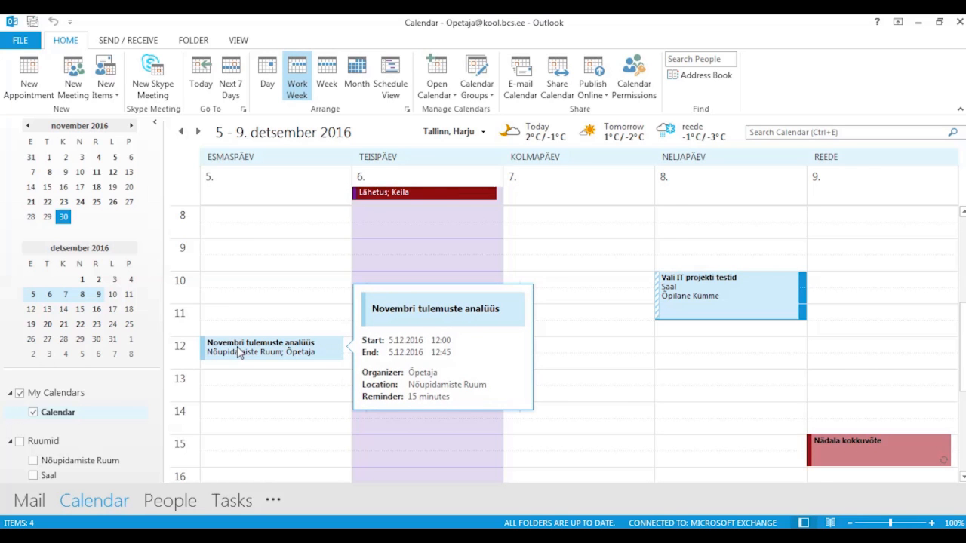
{"action": "double_click", "coordinate": [239, 354]}
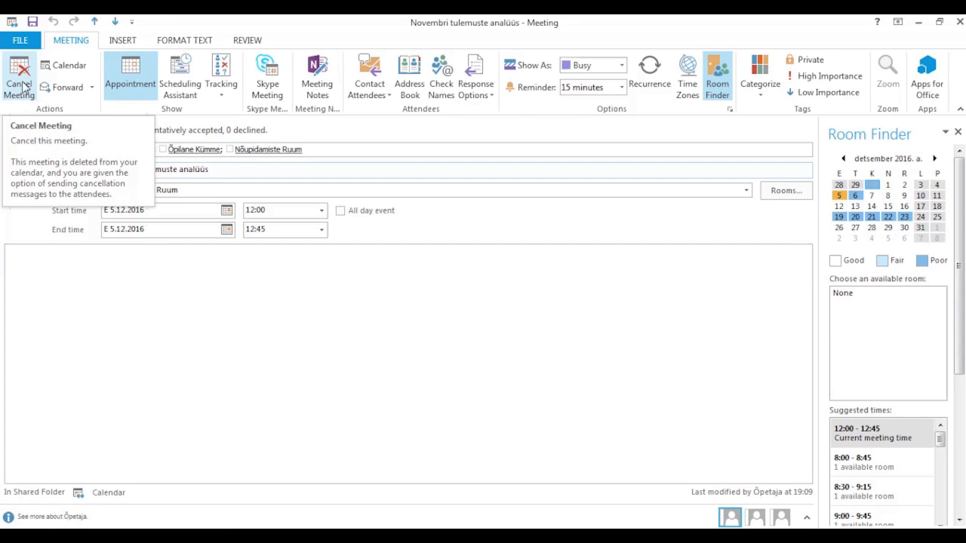
{"action": "left_click", "coordinate": [20, 85]}
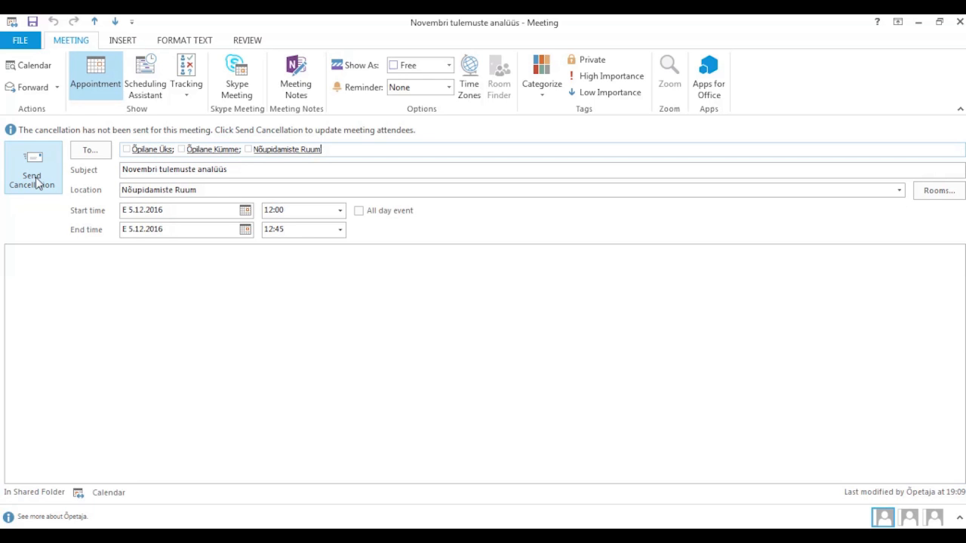
{"action": "left_click", "coordinate": [34, 178]}
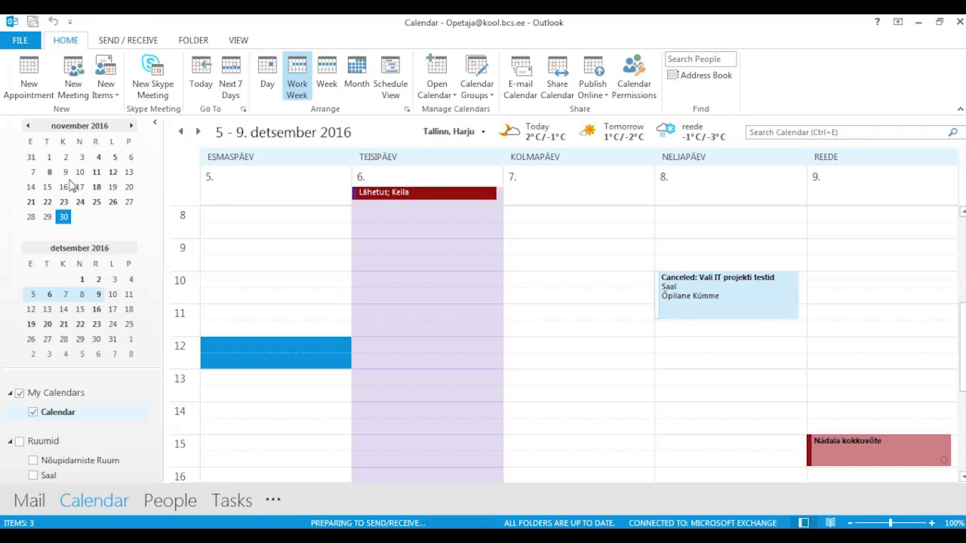
- Remove Vali IT projekti testid from the calendar using its cancellation notice in the Inbox
{"action": "left_click", "coordinate": [243, 344]}
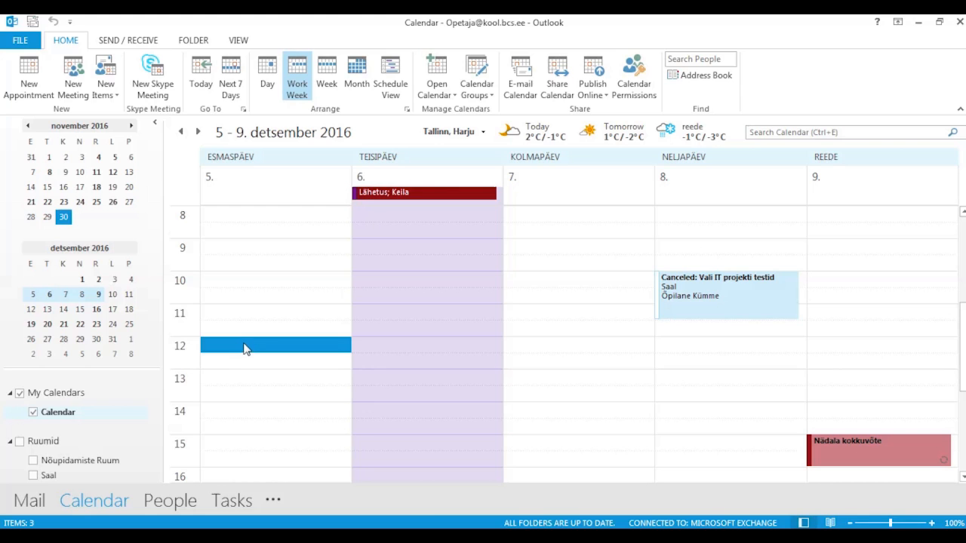
{"action": "mouse_move", "coordinate": [701, 276]}
{"action": "left_click", "coordinate": [28, 501]}
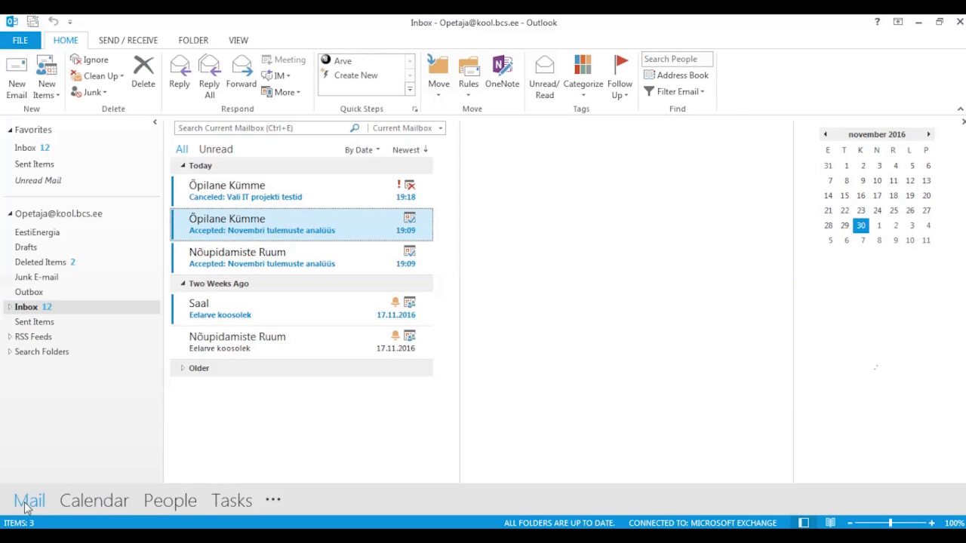
{"action": "left_click", "coordinate": [260, 193]}
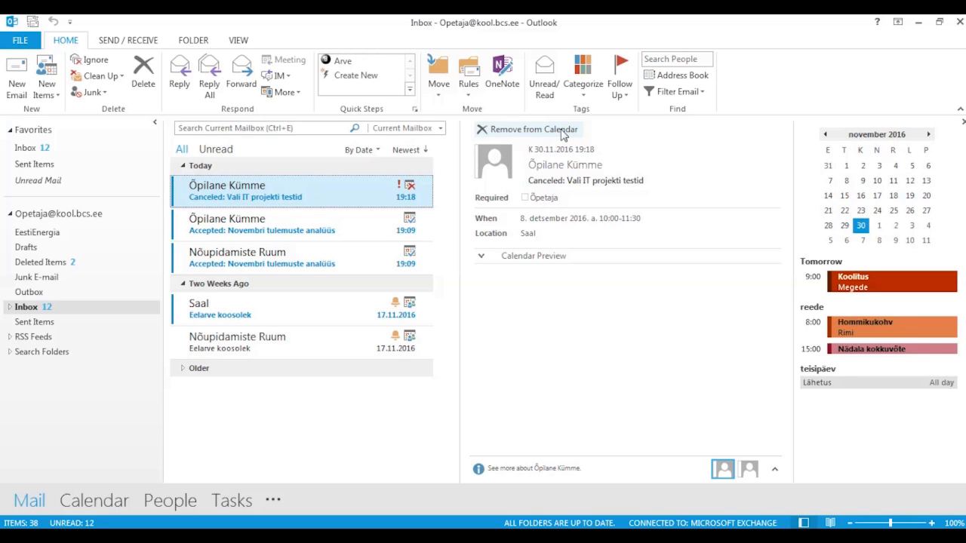
{"action": "left_click", "coordinate": [563, 132]}
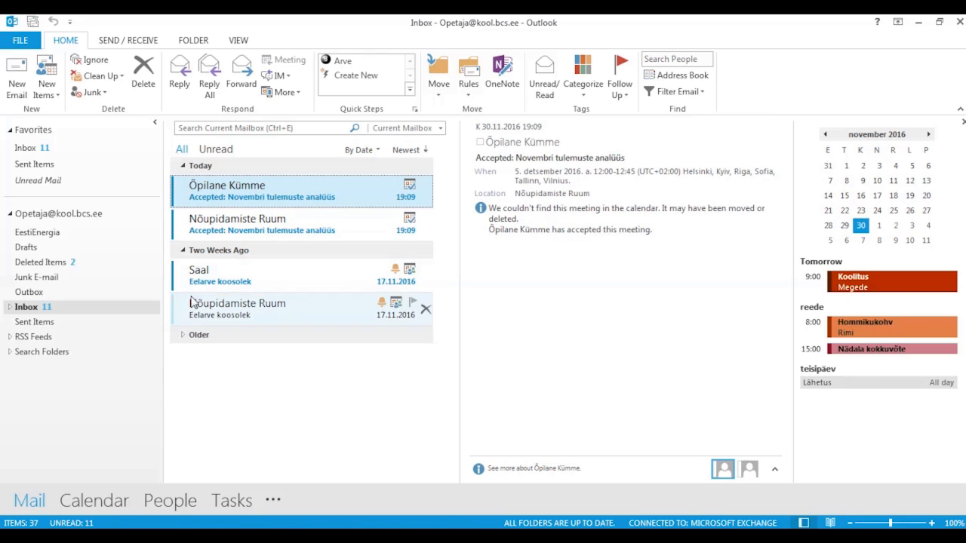
{"action": "left_click", "coordinate": [97, 501]}
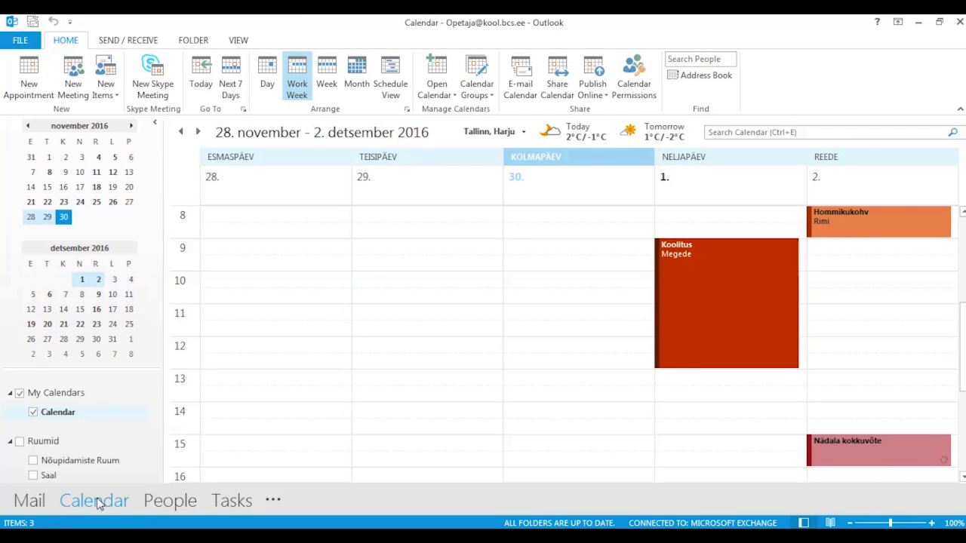
- Set the calendar's Default permission level to Reviewer in Calendar Properties and confirm
{"action": "left_click", "coordinate": [639, 89]}
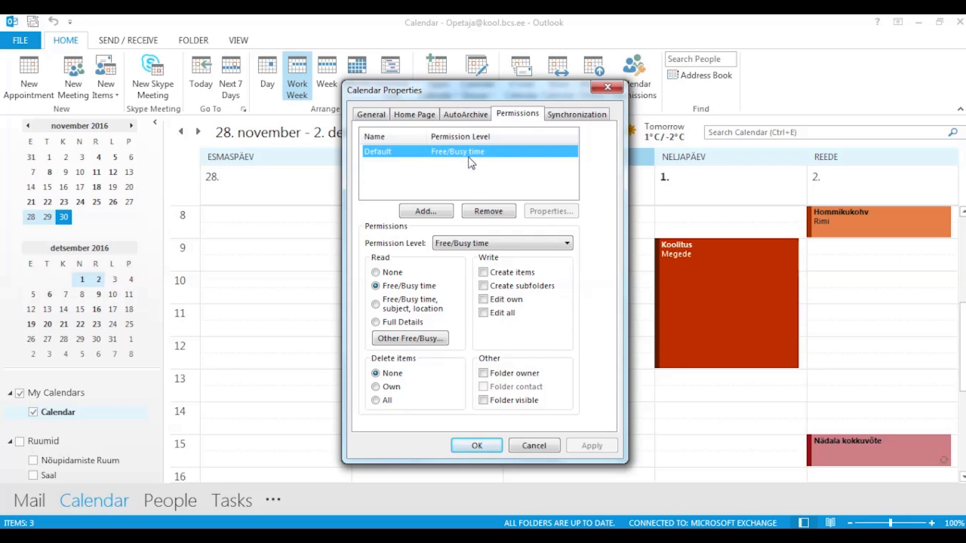
{"action": "left_click", "coordinate": [449, 244]}
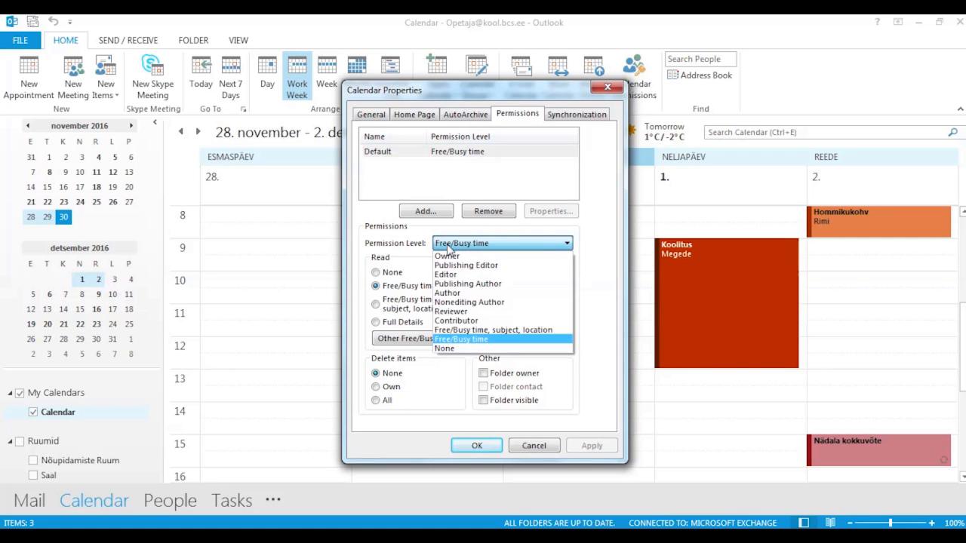
{"action": "left_click", "coordinate": [463, 313]}
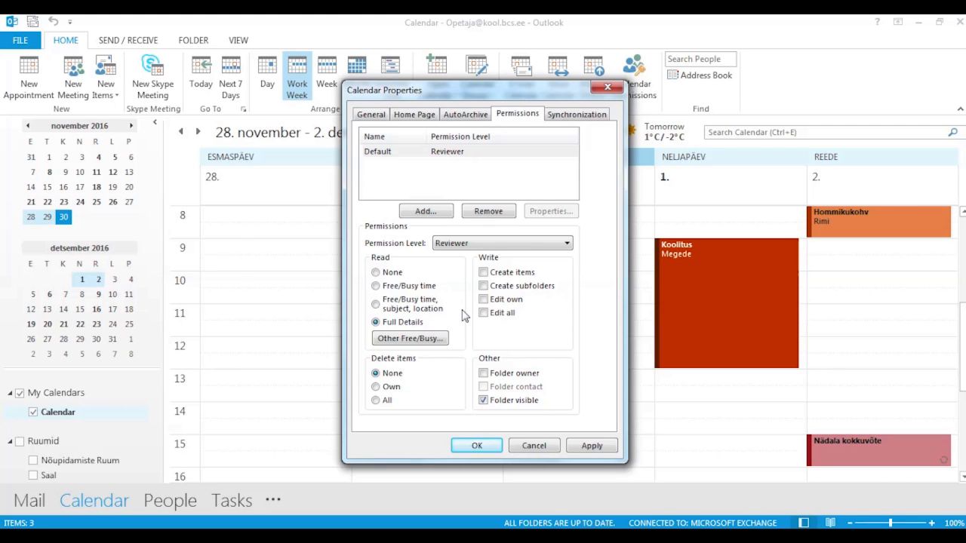
{"action": "left_click", "coordinate": [473, 249]}
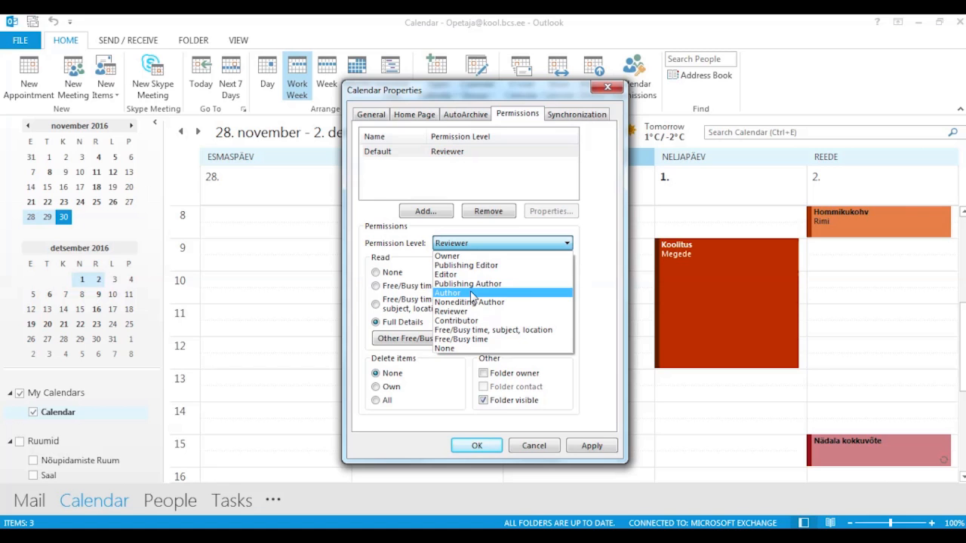
{"action": "left_click", "coordinate": [588, 259]}
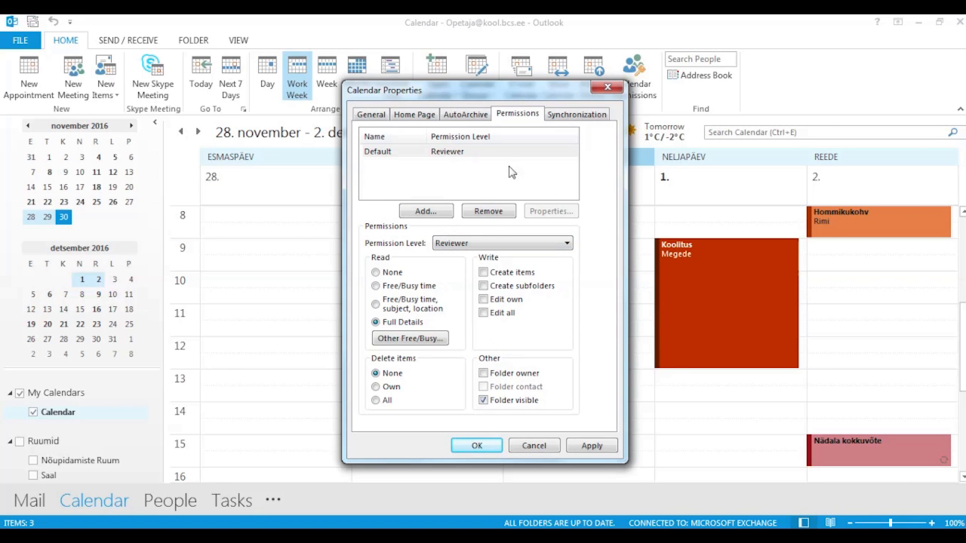
{"action": "left_click", "coordinate": [445, 215]}
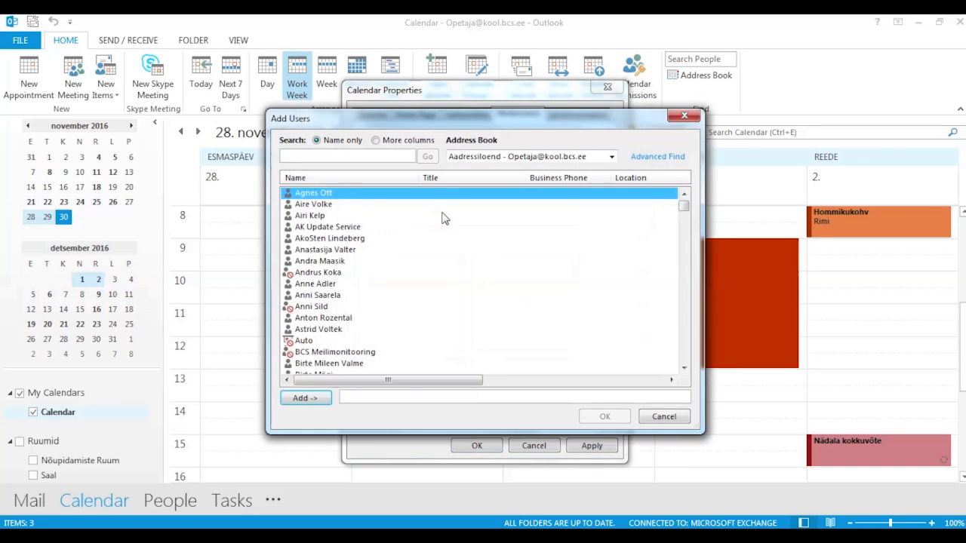
{"action": "left_click", "coordinate": [683, 118]}
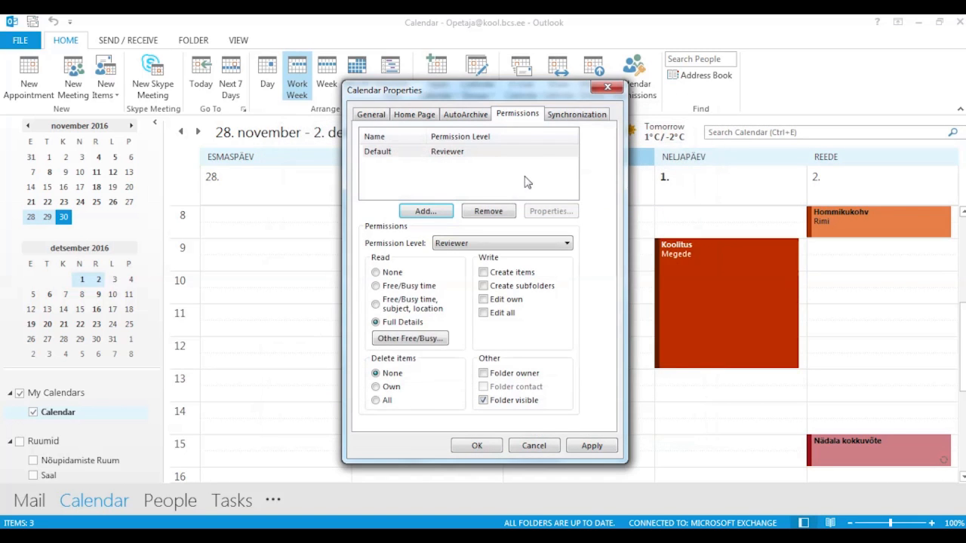
{"action": "left_click", "coordinate": [493, 446]}
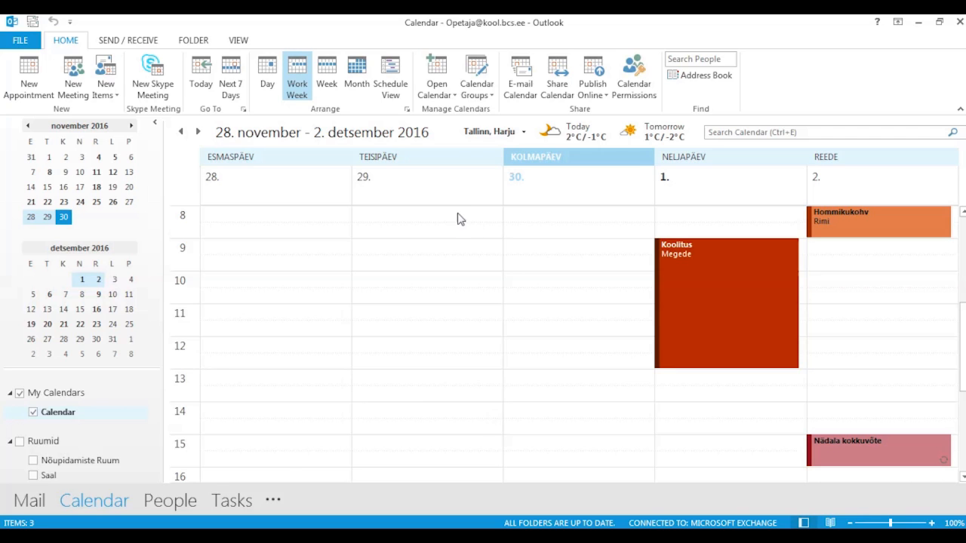
- Open the student's calendar from the address book by searching 'õpila' and adding it
{"action": "left_click", "coordinate": [444, 92]}
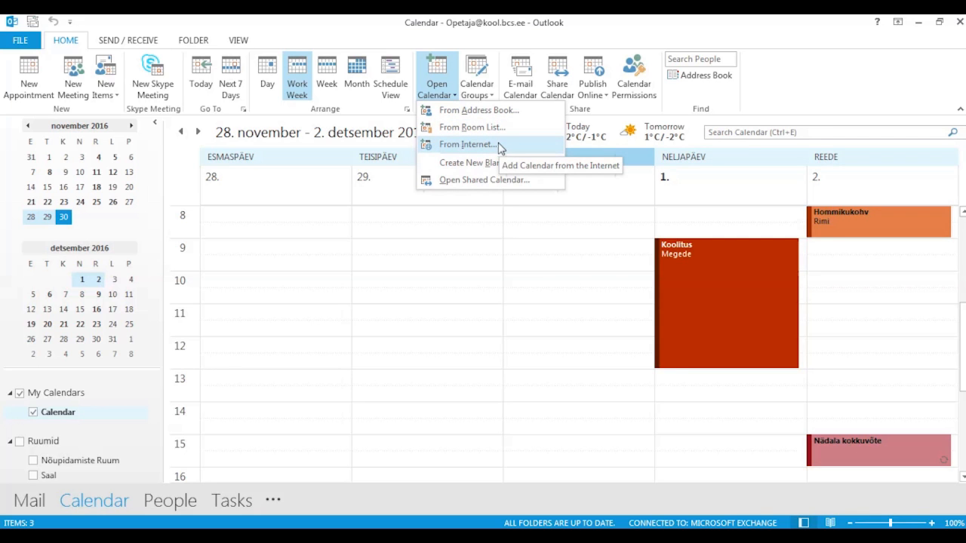
{"action": "left_click", "coordinate": [477, 109]}
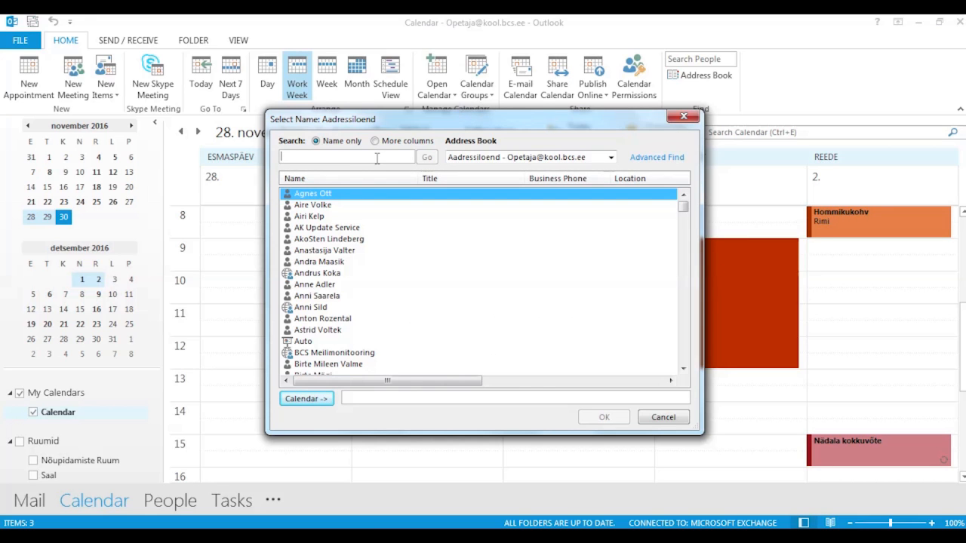
{"action": "type", "text": "õpila"}
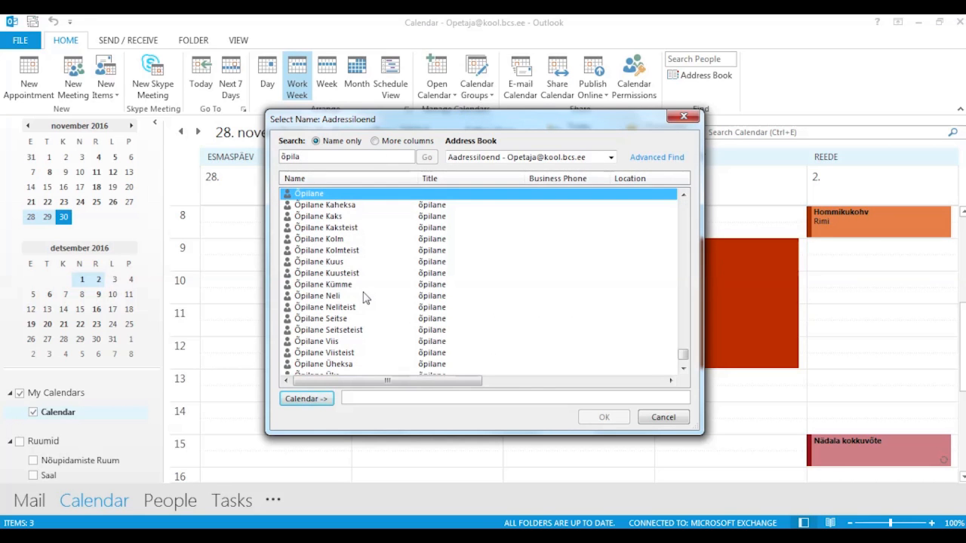
{"action": "left_click", "coordinate": [350, 287]}
{"action": "left_click", "coordinate": [323, 397]}
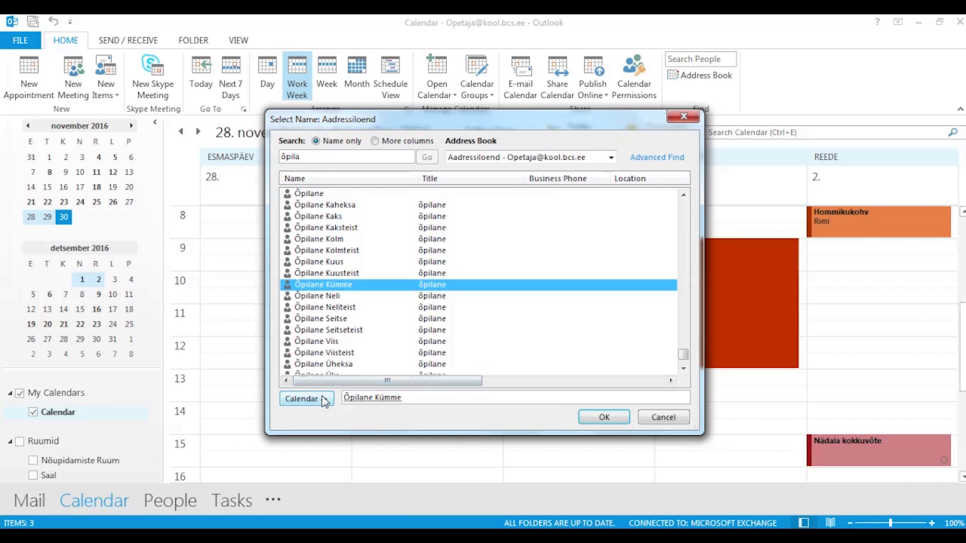
{"action": "left_click", "coordinate": [604, 417]}
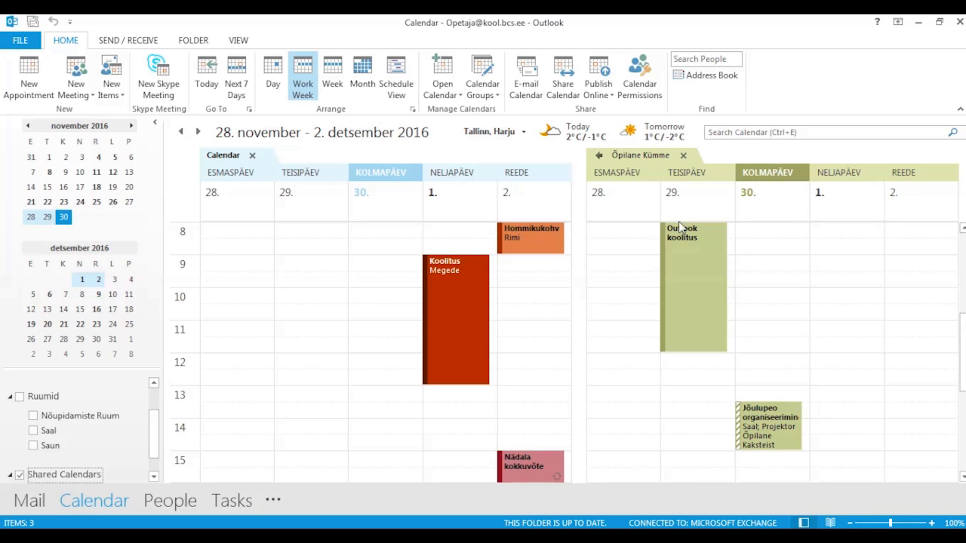
- Switch the student's calendar to overlay mode and jump to the 5–9 December week
{"action": "left_click", "coordinate": [599, 155]}
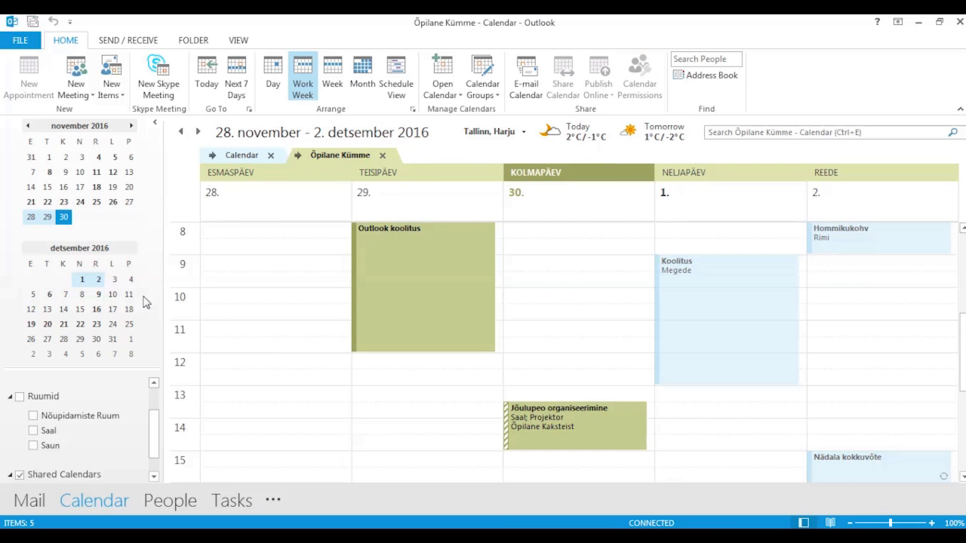
{"action": "left_click", "coordinate": [97, 295]}
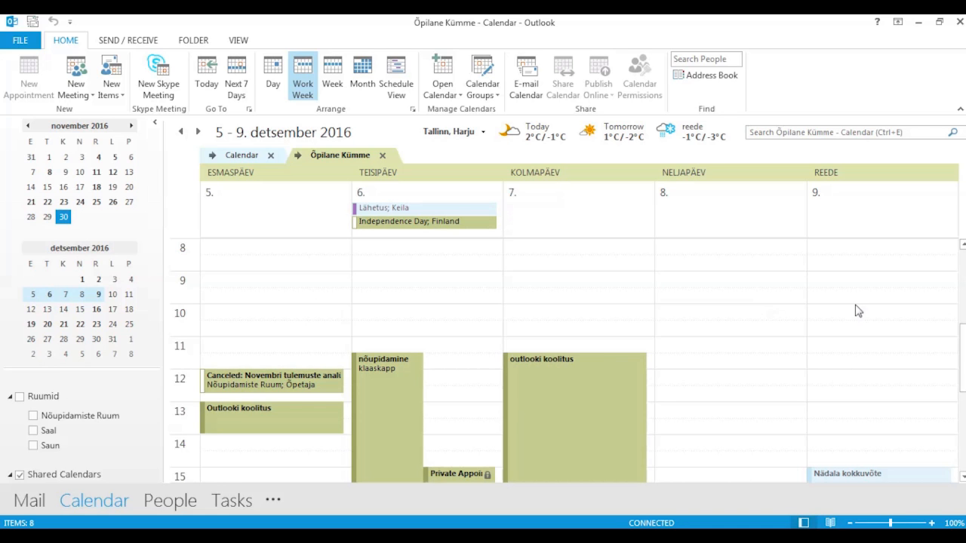
{"action": "scroll", "coordinate": [963, 345], "scroll_direction": "down", "scroll_amount": 3}
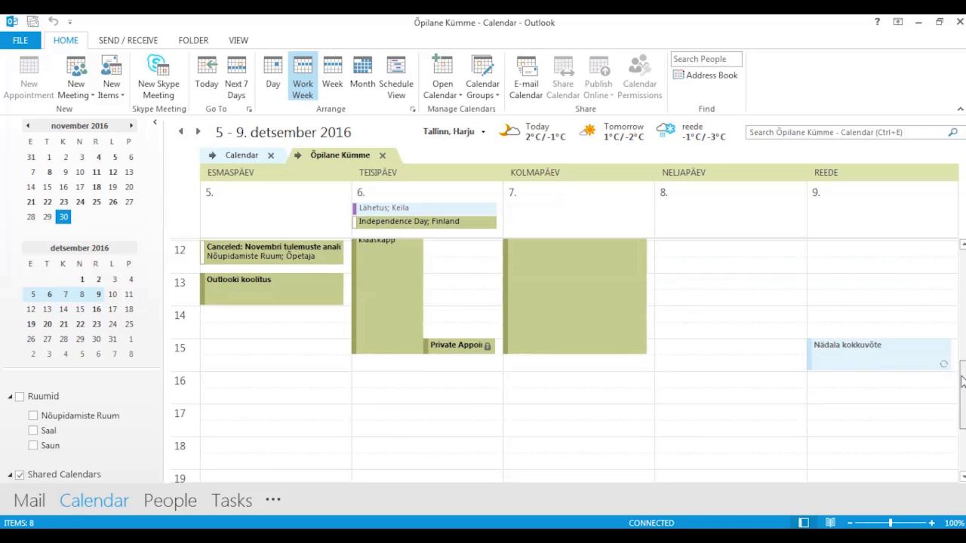
{"action": "scroll", "coordinate": [962, 342], "scroll_direction": "up", "scroll_amount": 2}
{"action": "scroll", "coordinate": [962, 342], "scroll_direction": "up", "scroll_amount": 1}
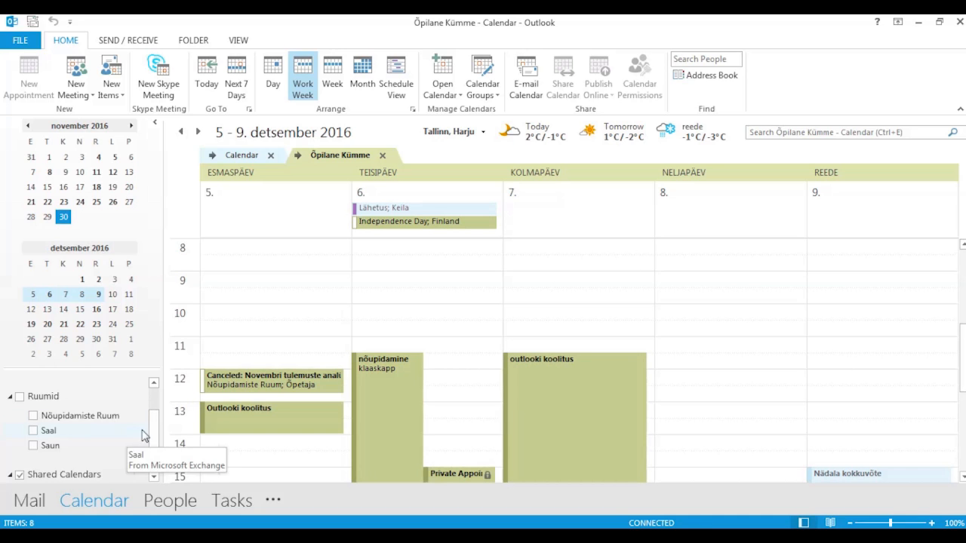
{"action": "left_click_drag", "start_coordinate": [154, 431], "coordinate": [156, 453]}
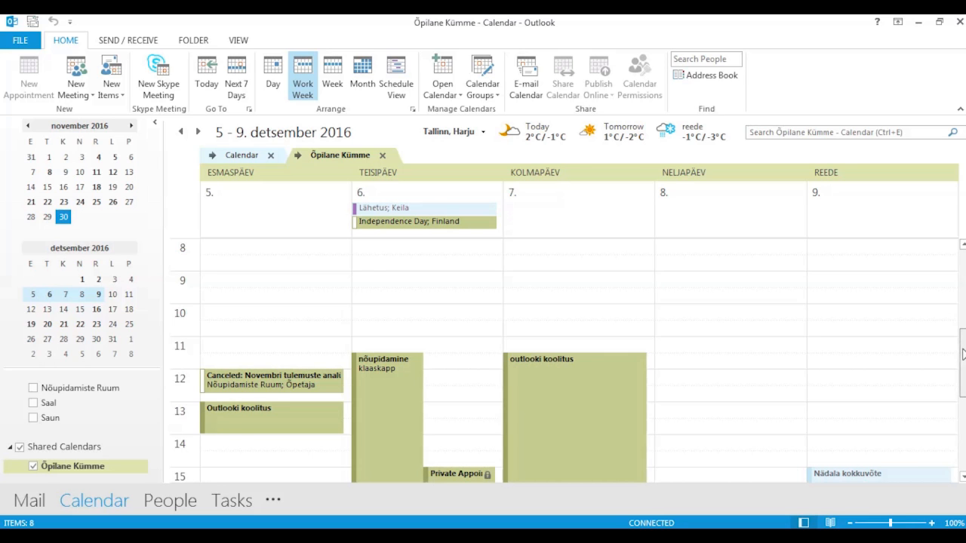
{"action": "scroll", "coordinate": [964, 360], "scroll_direction": "down", "scroll_amount": 1}
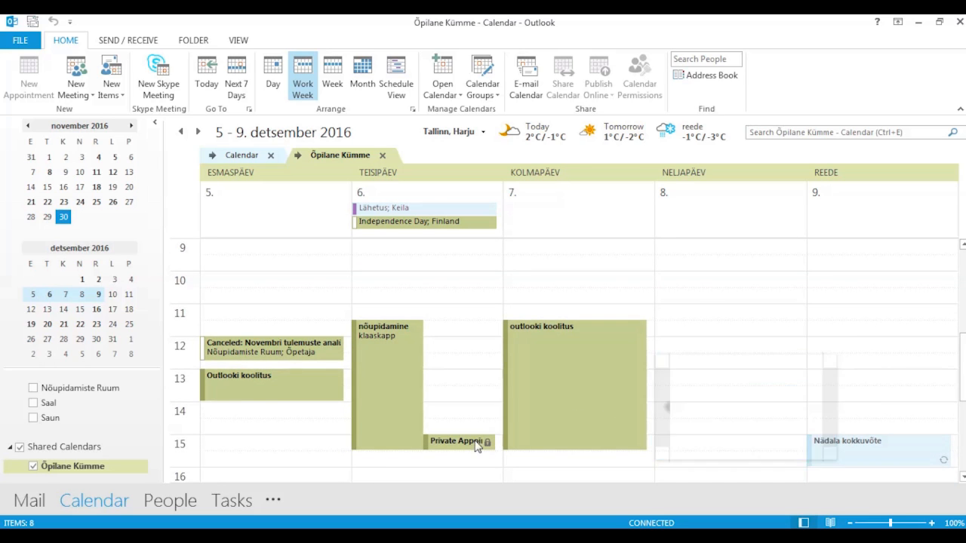
{"action": "mouse_move", "coordinate": [476, 444]}
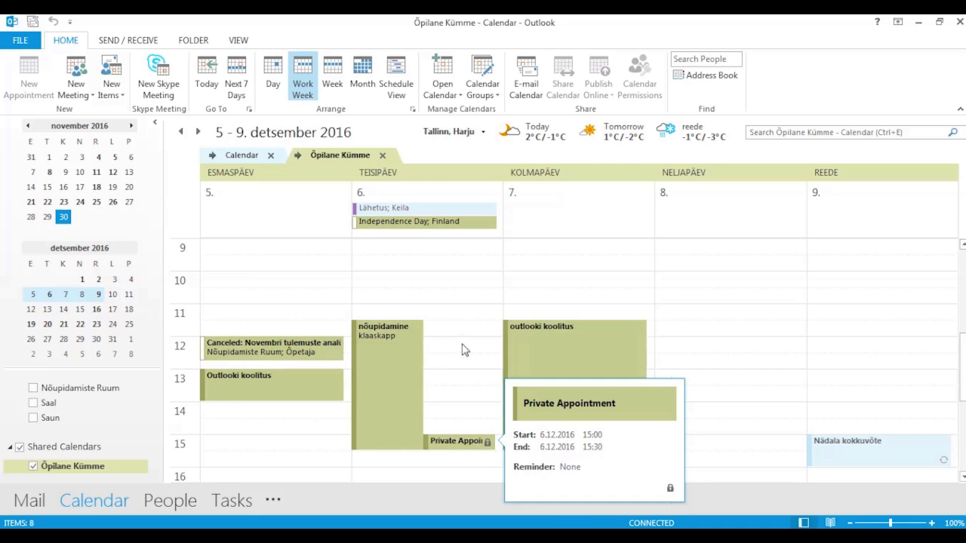
- Show the student's calendar side by side with yours and add the Nõupidamiste Ruum calendar
{"action": "left_click", "coordinate": [34, 467]}
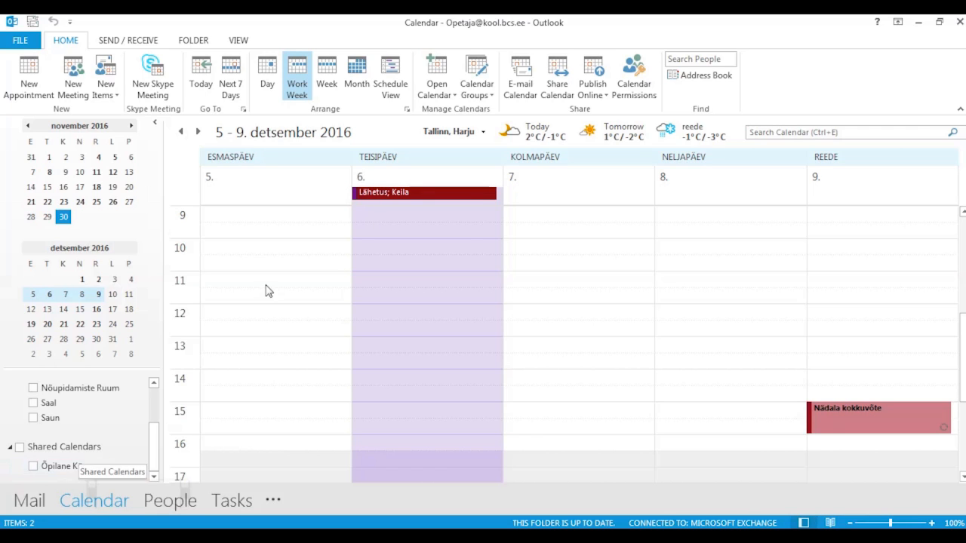
{"action": "left_click", "coordinate": [443, 89]}
{"action": "left_click", "coordinate": [443, 89]}
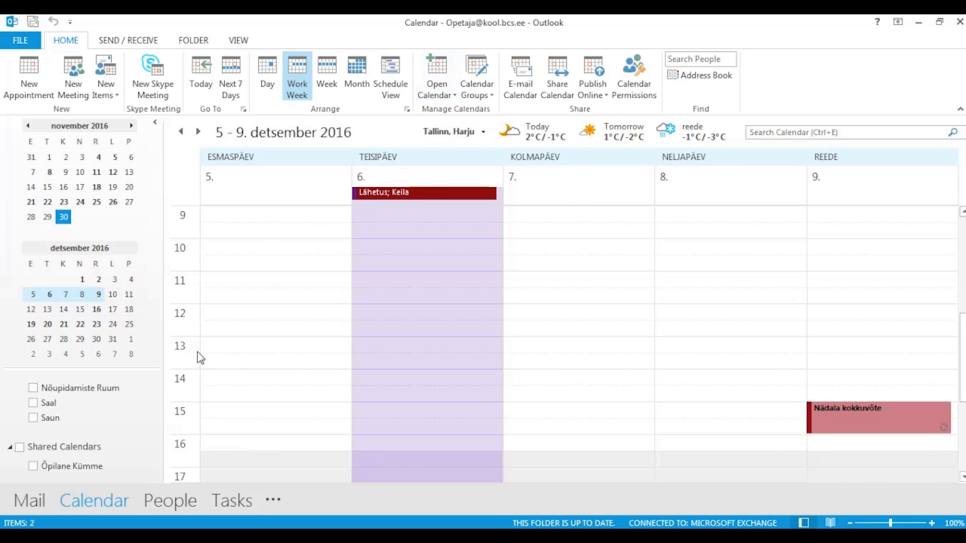
{"action": "left_click", "coordinate": [33, 467]}
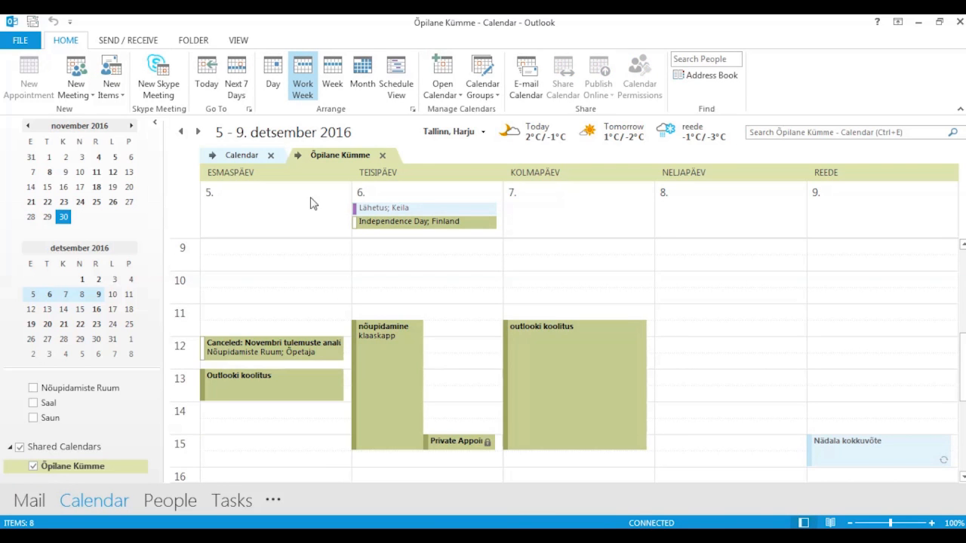
{"action": "left_click", "coordinate": [298, 156]}
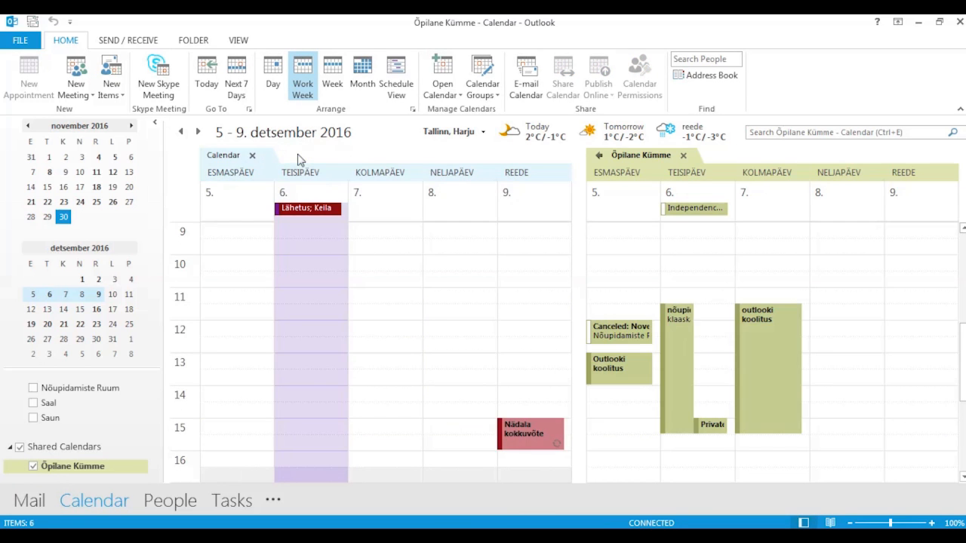
{"action": "left_click", "coordinate": [34, 389]}
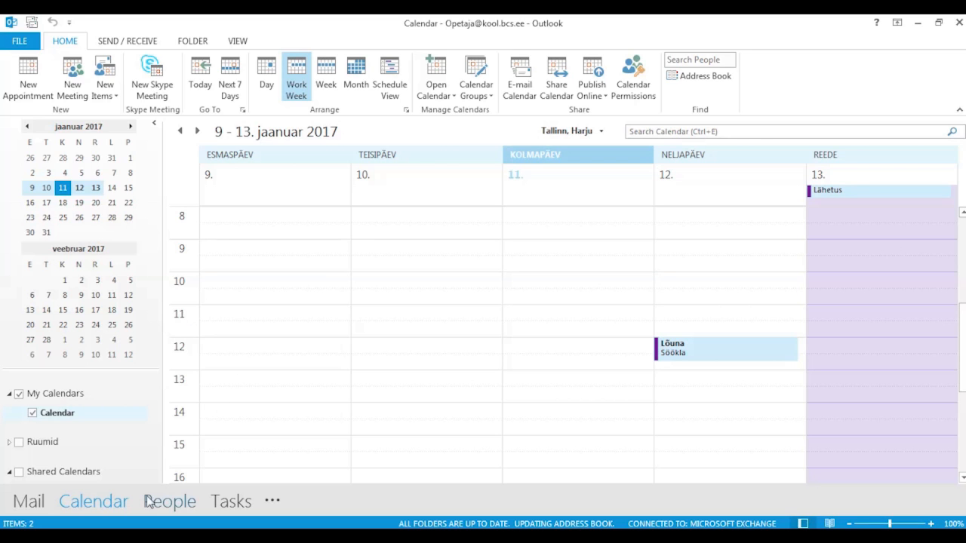
- Visit People, discard a blank new contact form, then return to the Inbox
{"action": "left_click", "coordinate": [173, 506]}
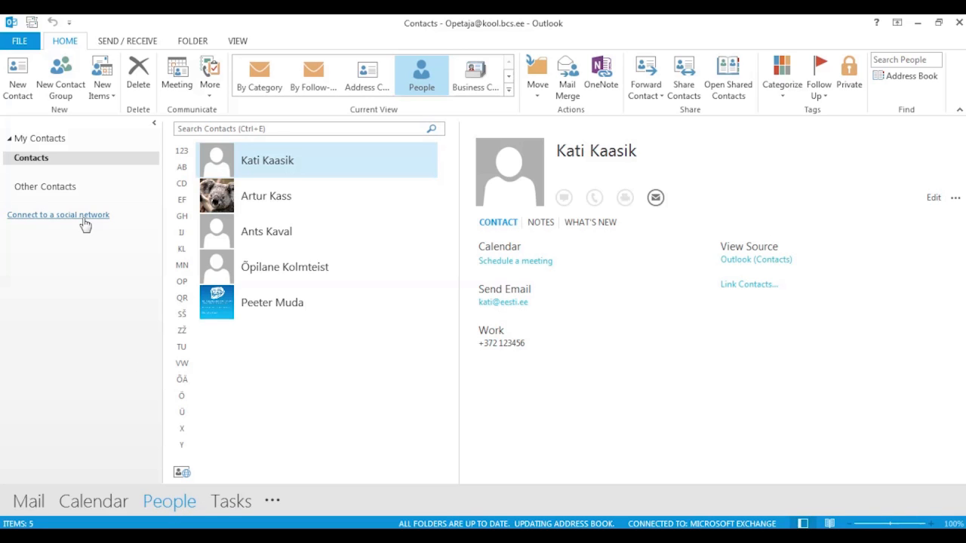
{"action": "left_click", "coordinate": [18, 84]}
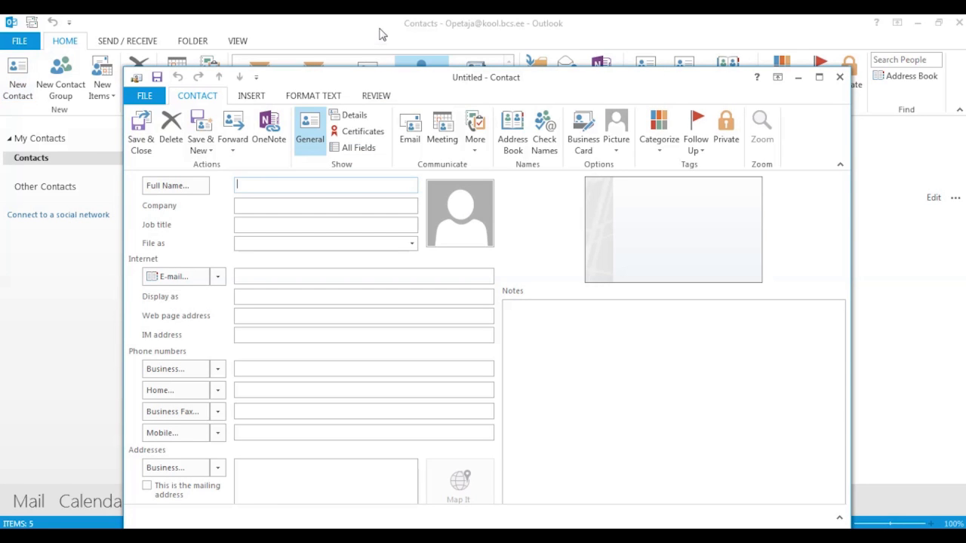
{"action": "left_click", "coordinate": [840, 76]}
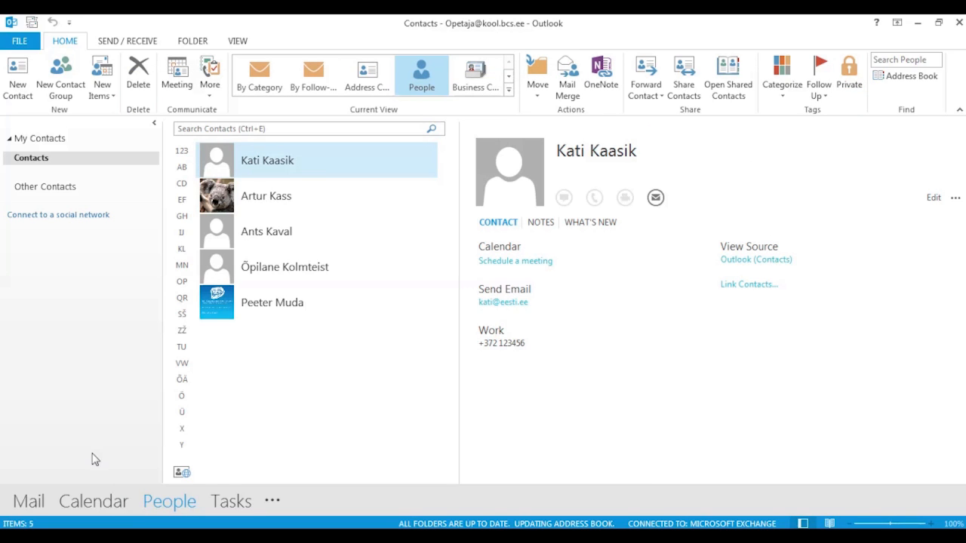
{"action": "left_click", "coordinate": [29, 503]}
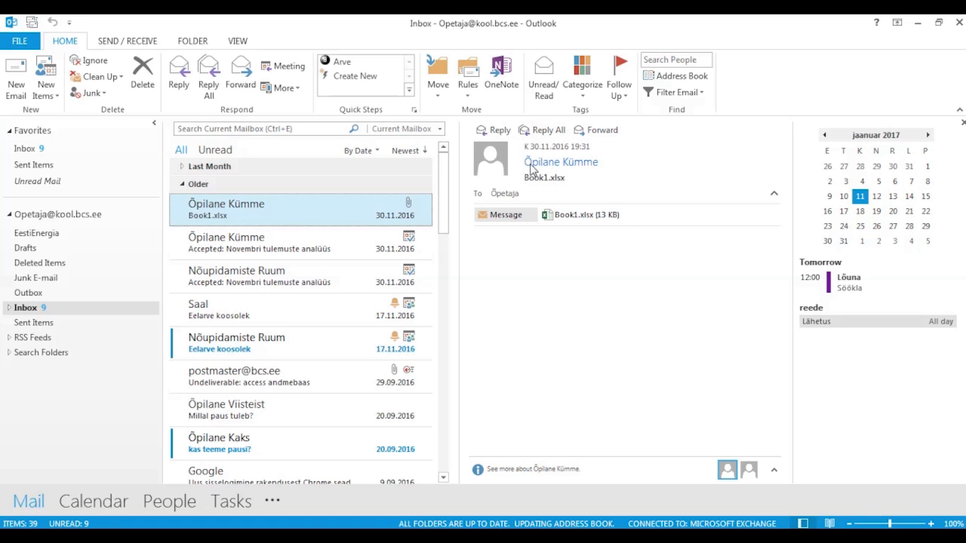
- Bring up the sender name's context menu, then switch to the People contacts list
{"action": "mouse_move", "coordinate": [534, 166]}
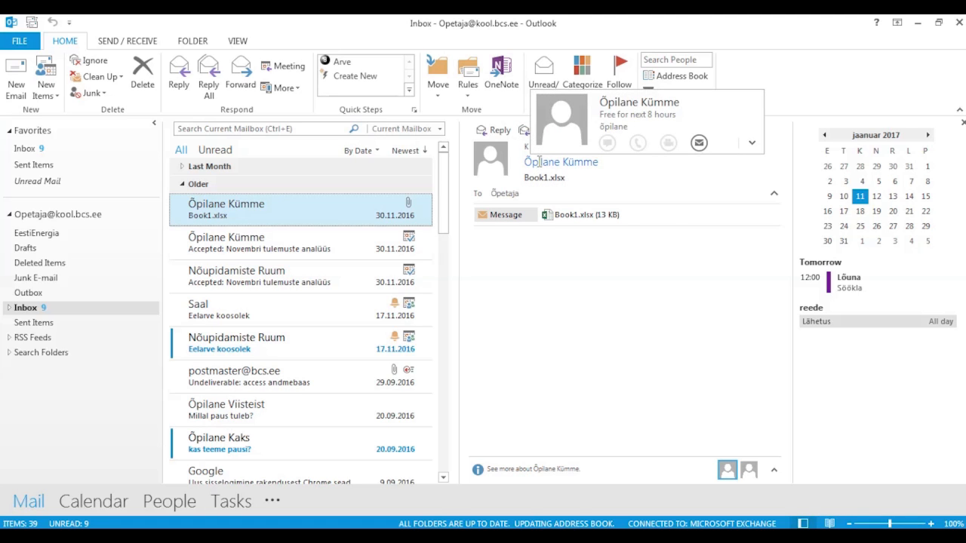
{"action": "right_click", "coordinate": [539, 161]}
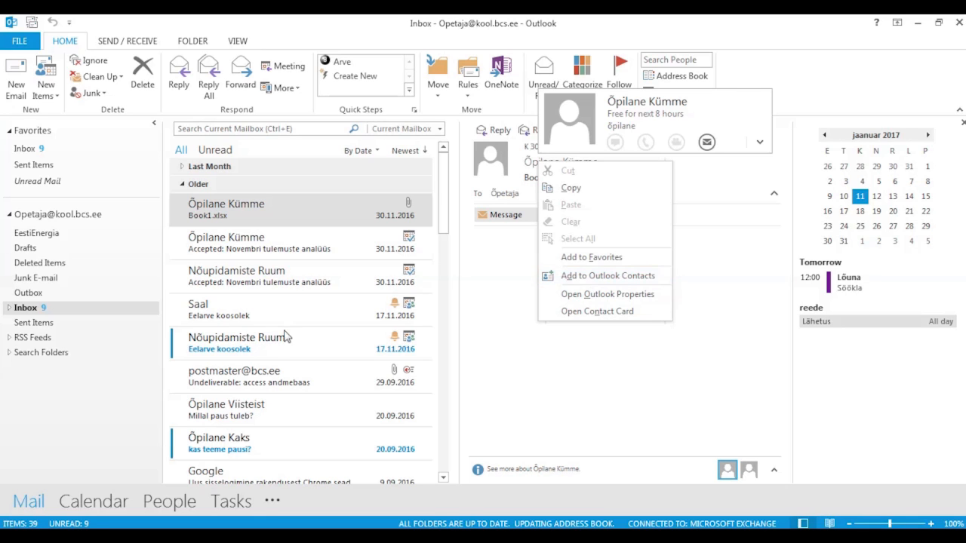
{"action": "left_click", "coordinate": [172, 507]}
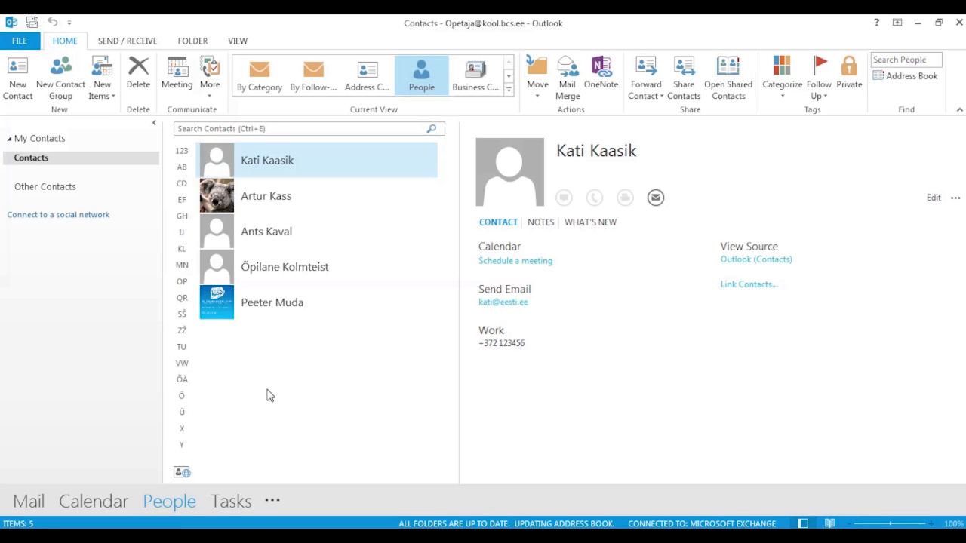
- Discard an empty new contact group without adding members, then show the Tasks To-Do List
{"action": "left_click", "coordinate": [70, 88]}
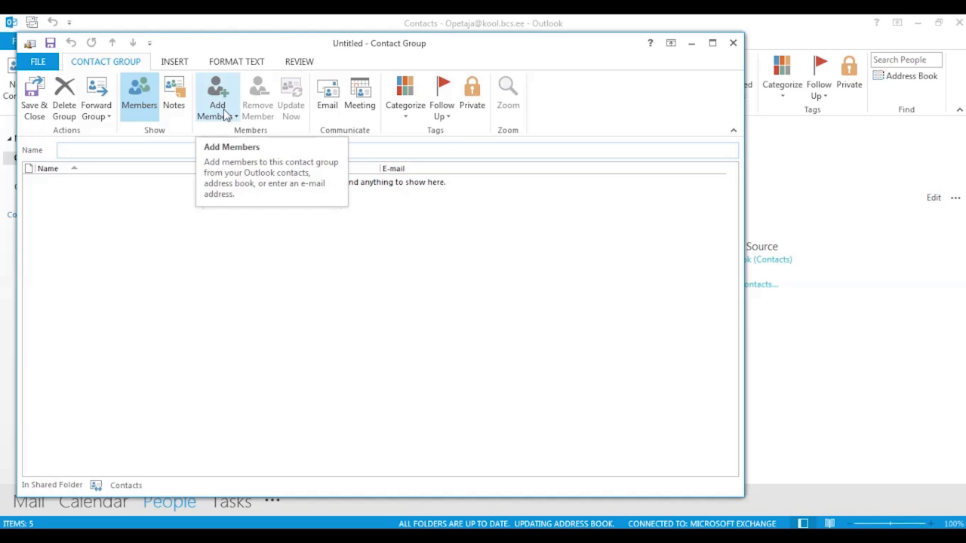
{"action": "left_click", "coordinate": [224, 114]}
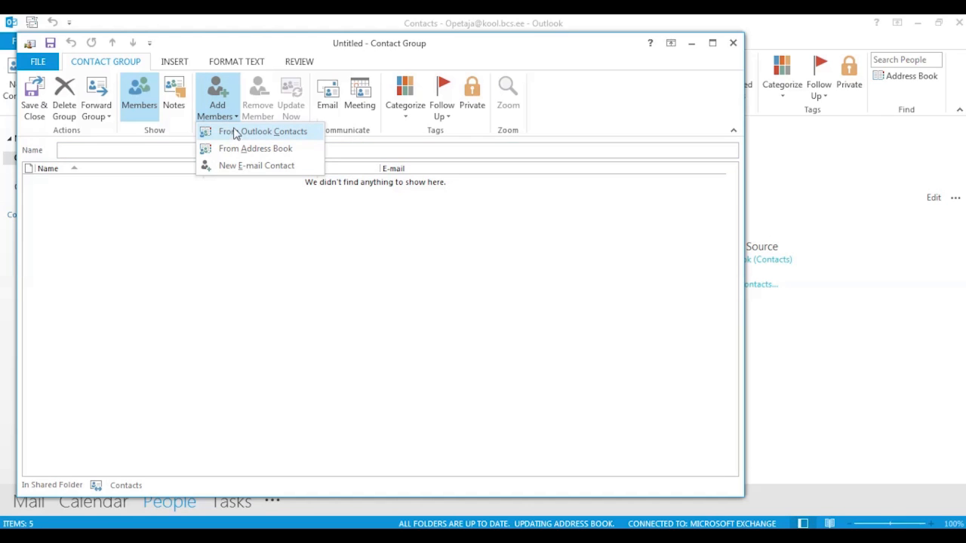
{"action": "left_click", "coordinate": [217, 255]}
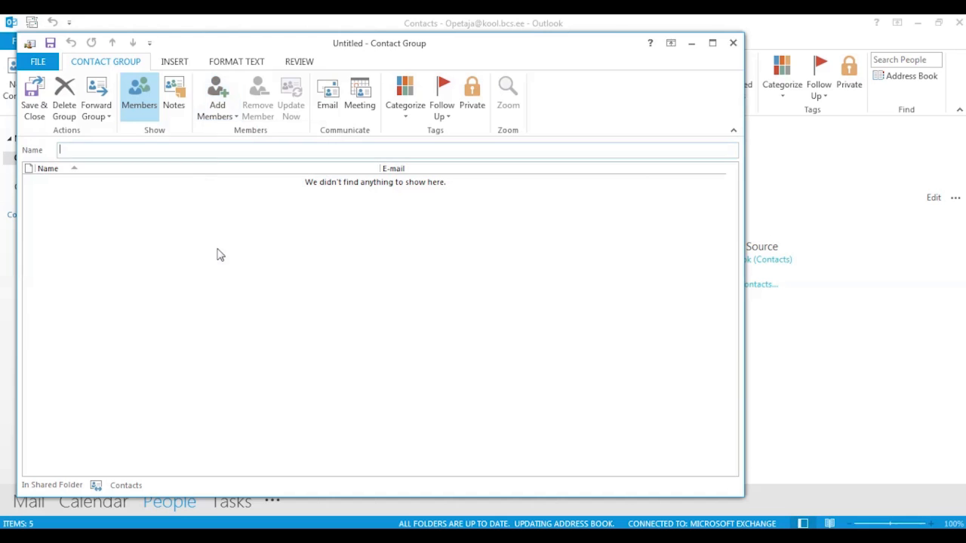
{"action": "left_click", "coordinate": [733, 43]}
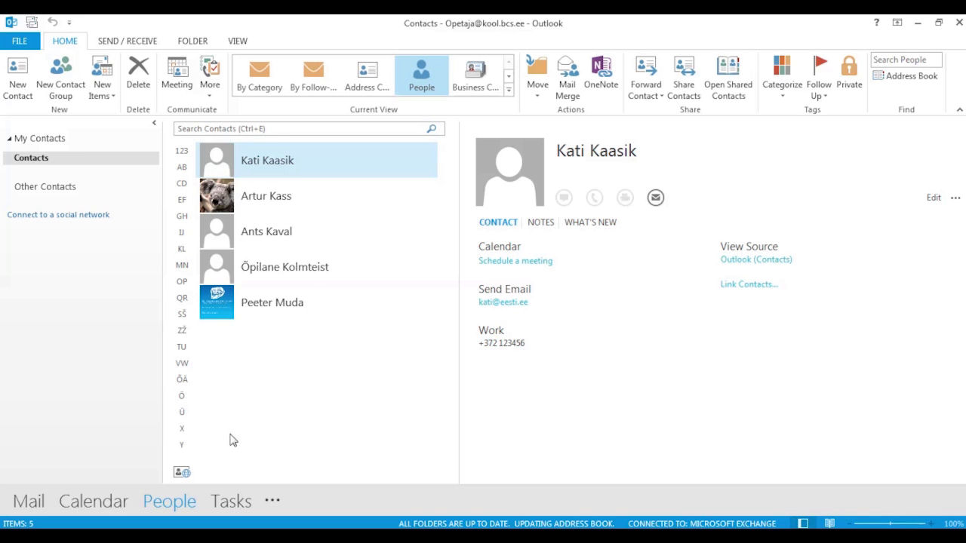
{"action": "mouse_move", "coordinate": [231, 510]}
{"action": "left_click", "coordinate": [228, 503]}
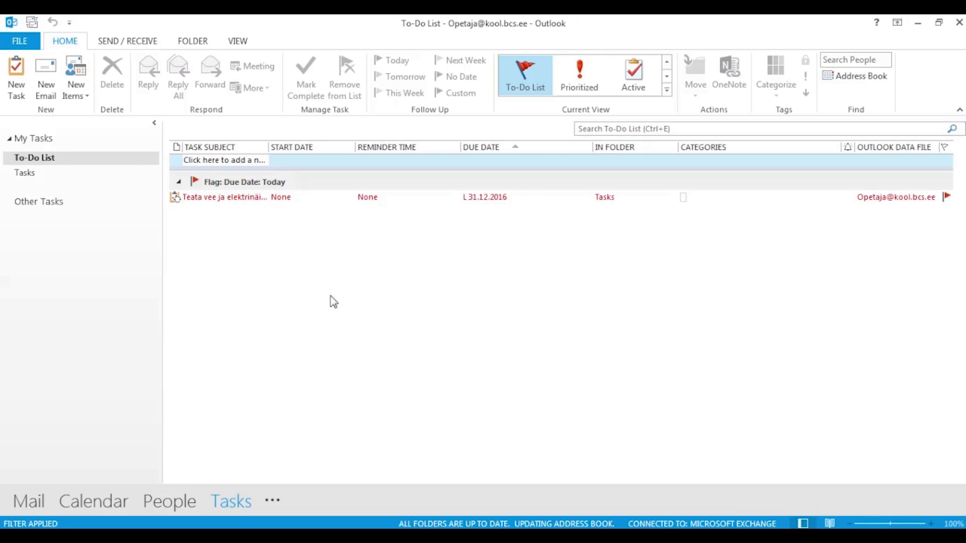
{"action": "left_click", "coordinate": [21, 88]}
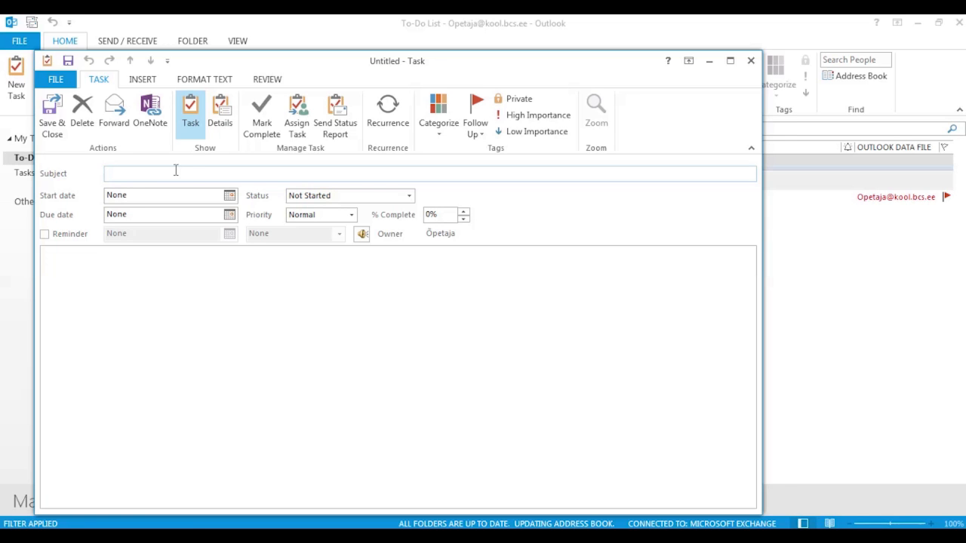
{"action": "left_click", "coordinate": [229, 196]}
{"action": "left_click", "coordinate": [229, 195]}
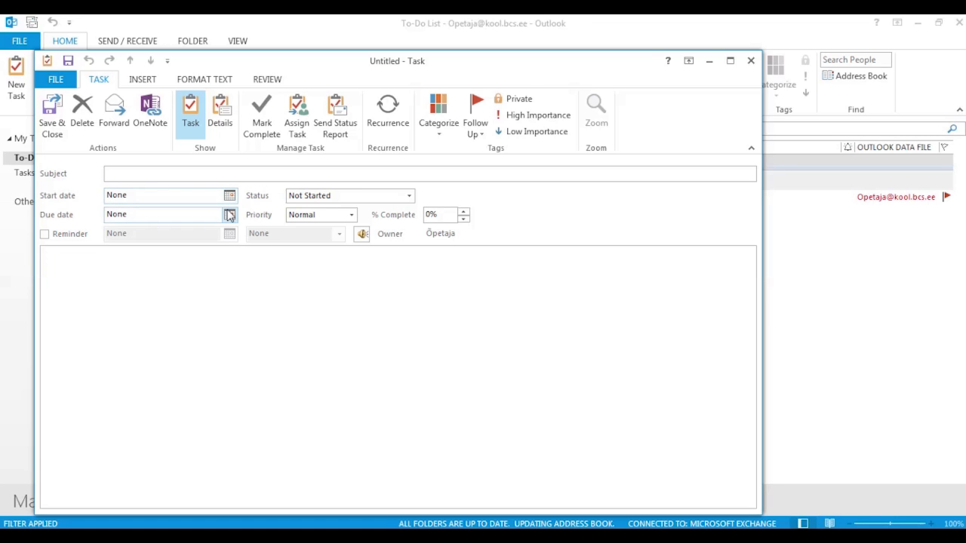
{"action": "left_click", "coordinate": [230, 215]}
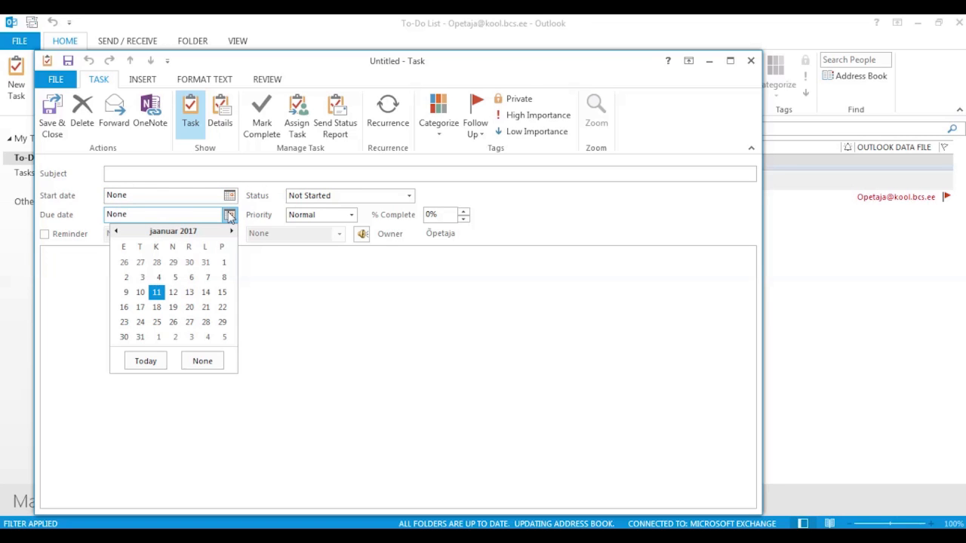
{"action": "left_click", "coordinate": [229, 215]}
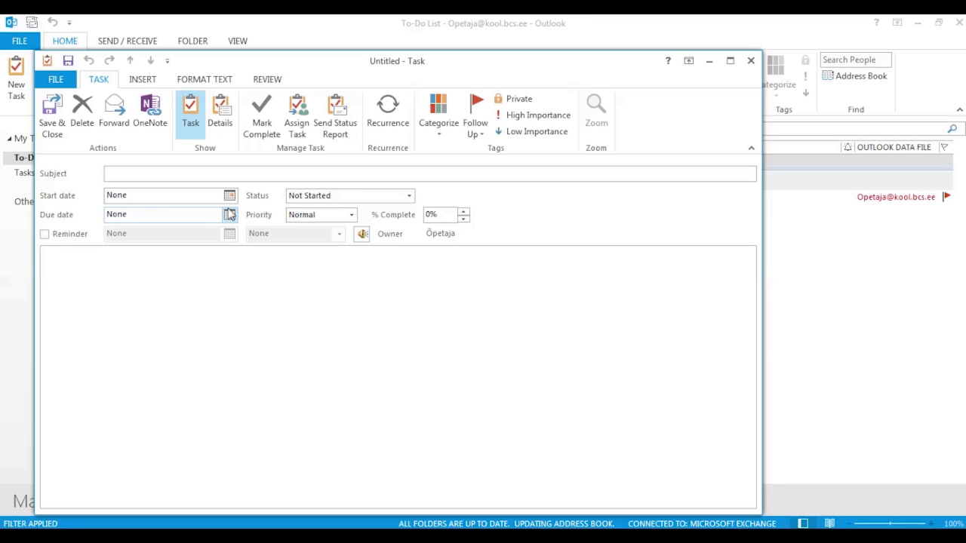
{"action": "left_click", "coordinate": [45, 234]}
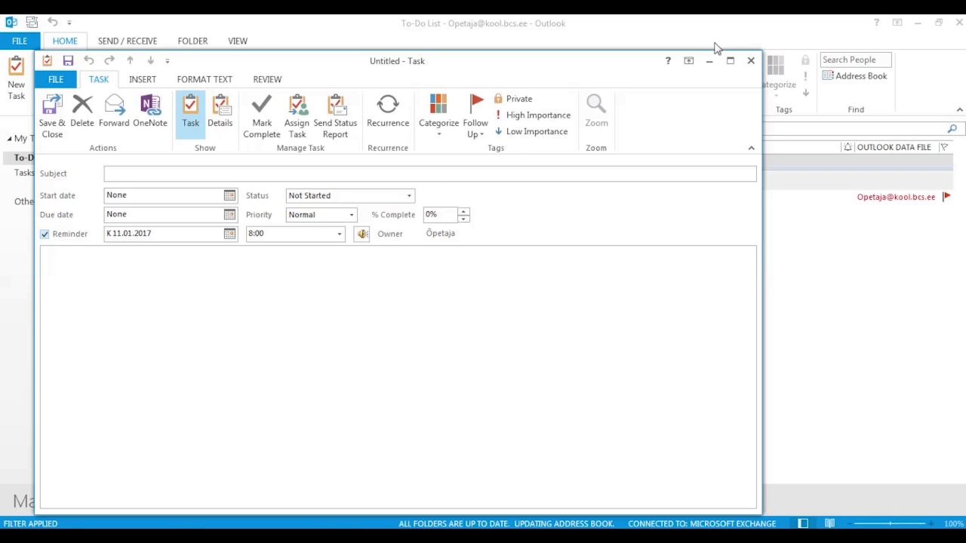
{"action": "left_click", "coordinate": [751, 61]}
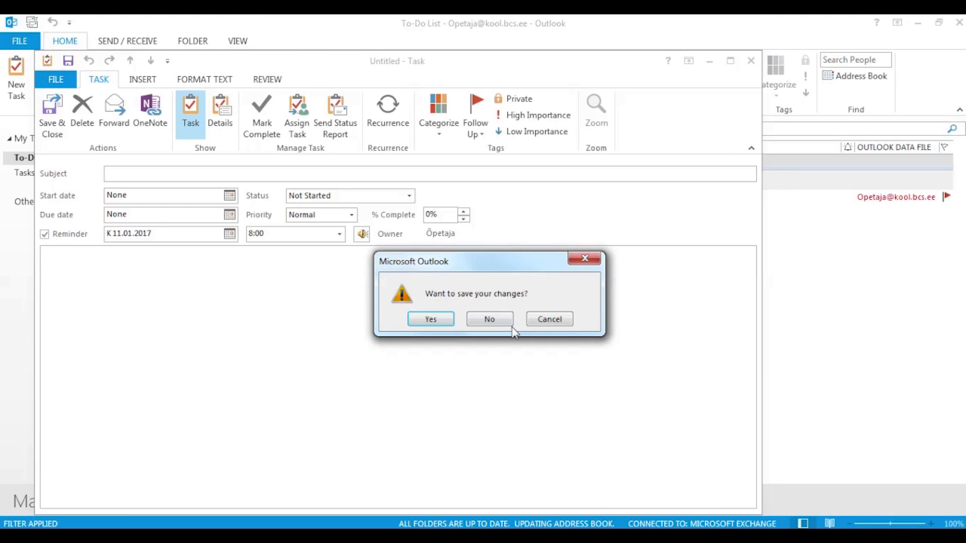
{"action": "left_click", "coordinate": [507, 323]}
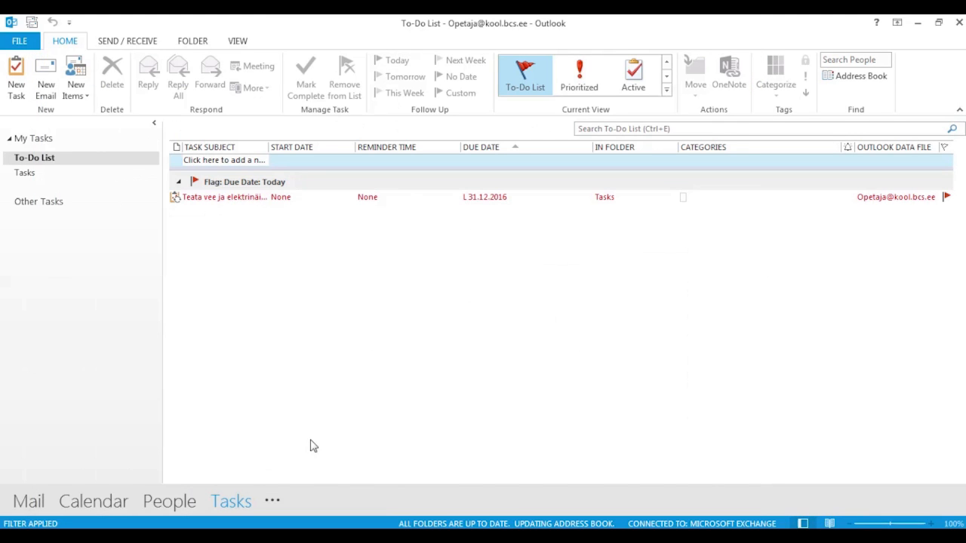
- Open the Notes folder from the extra navigation sections and create a new blank note
{"action": "left_click", "coordinate": [273, 502]}
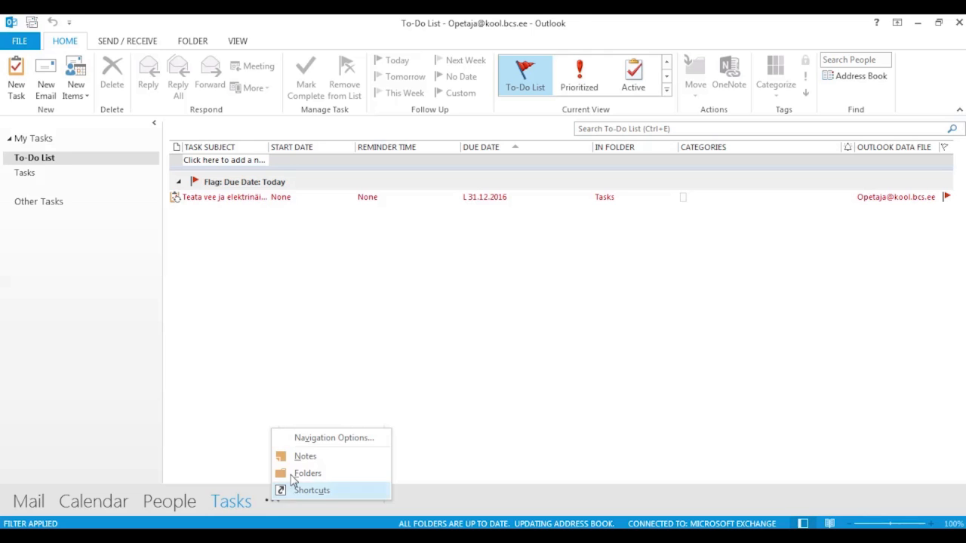
{"action": "left_click", "coordinate": [307, 459]}
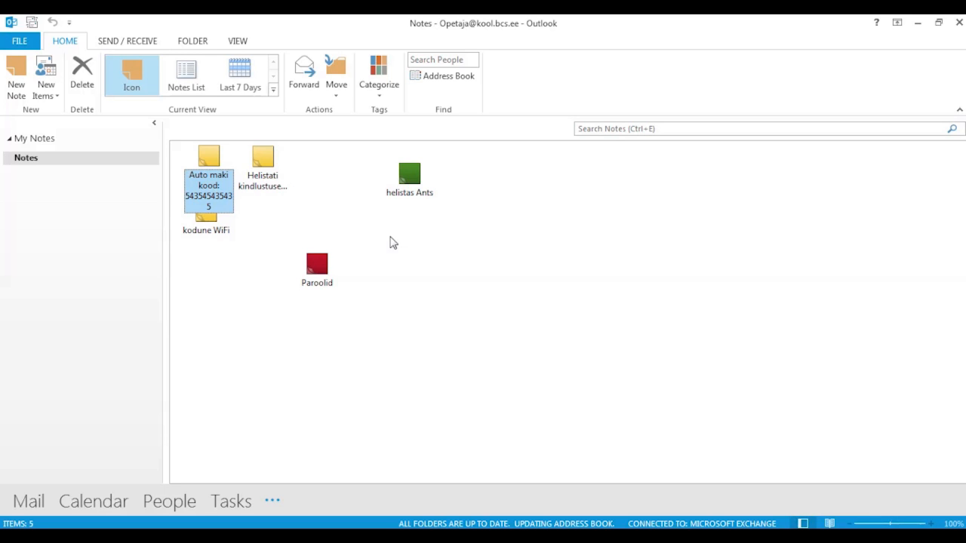
{"action": "left_click", "coordinate": [18, 88]}
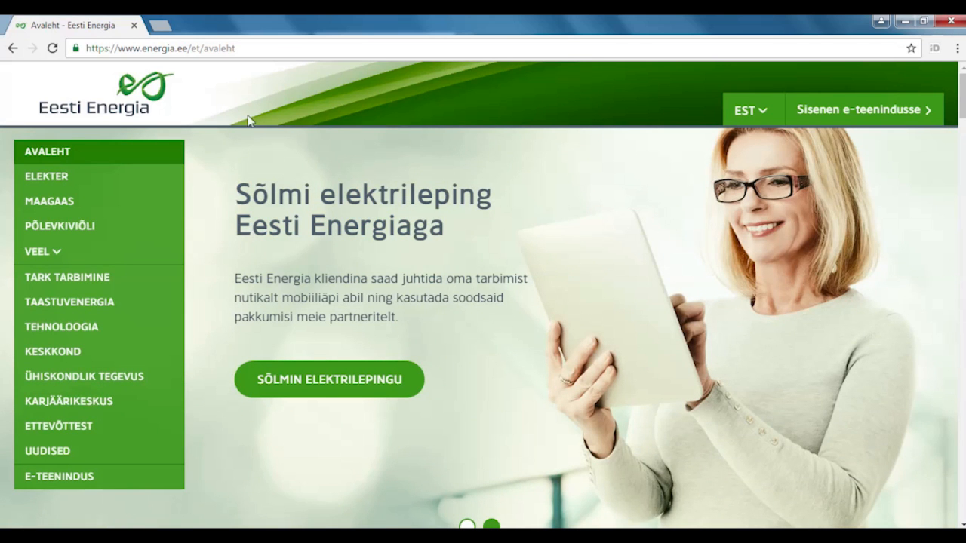
- Load outlook.energia.ee in Chrome and submit the organisation's sign-in form
{"action": "left_click", "coordinate": [196, 50]}
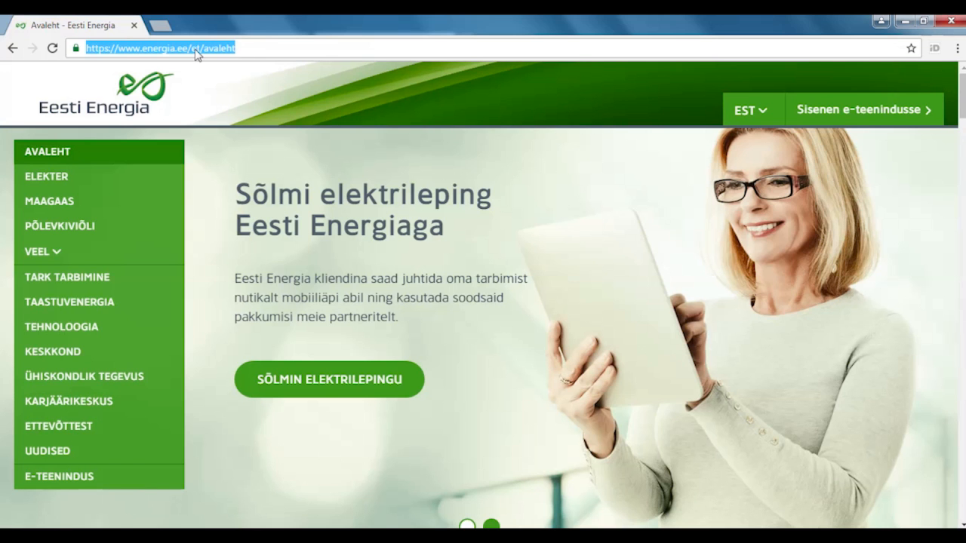
{"action": "type", "text": "o"}
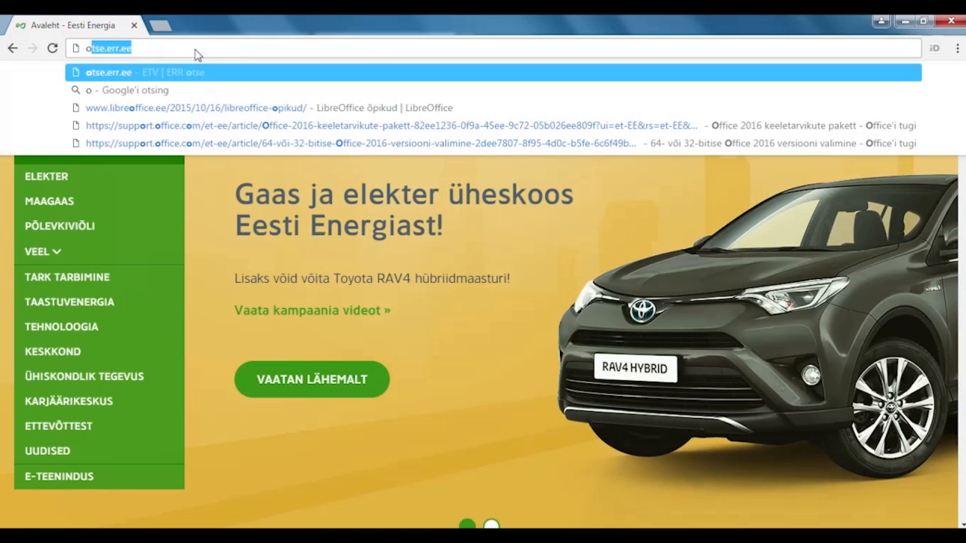
{"action": "type", "text": "utlook."}
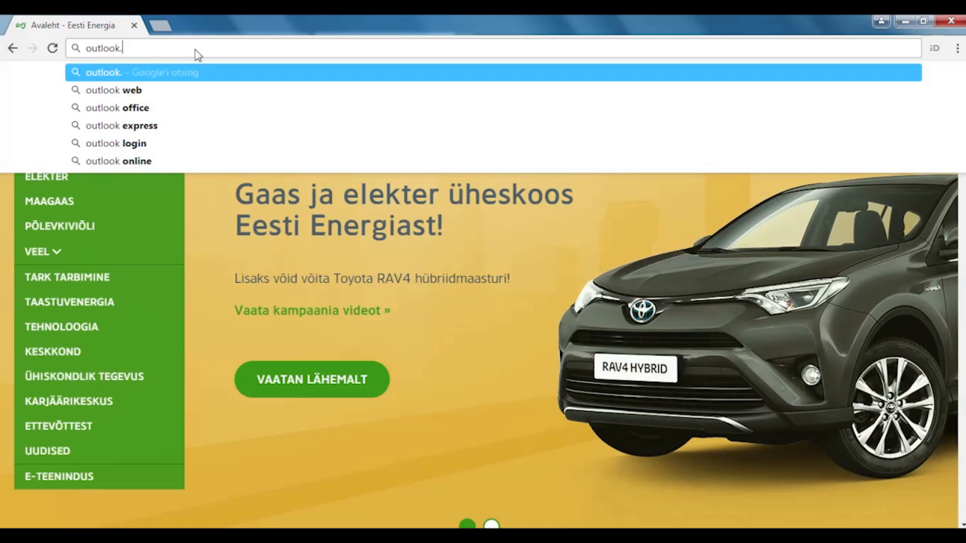
{"action": "type", "text": "energ"}
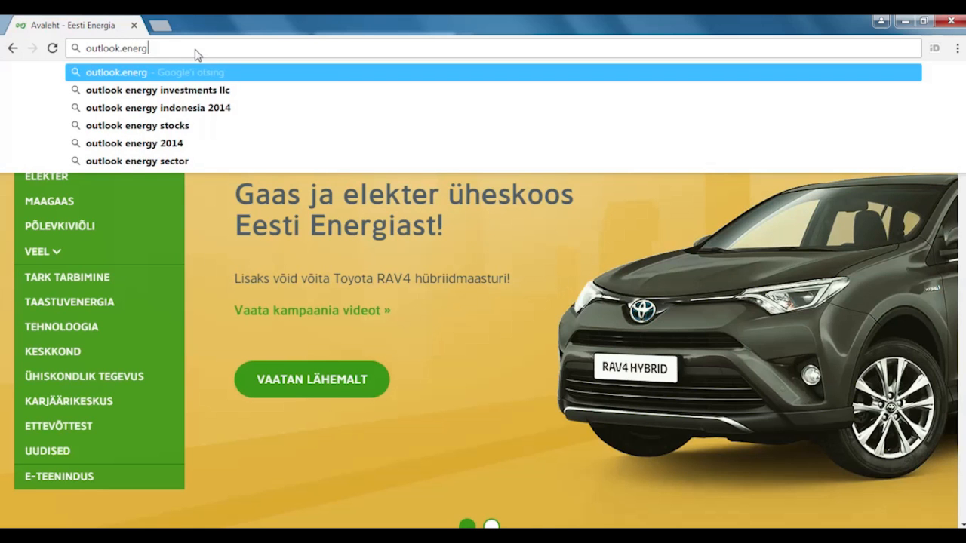
{"action": "type", "text": "ia.ee"}
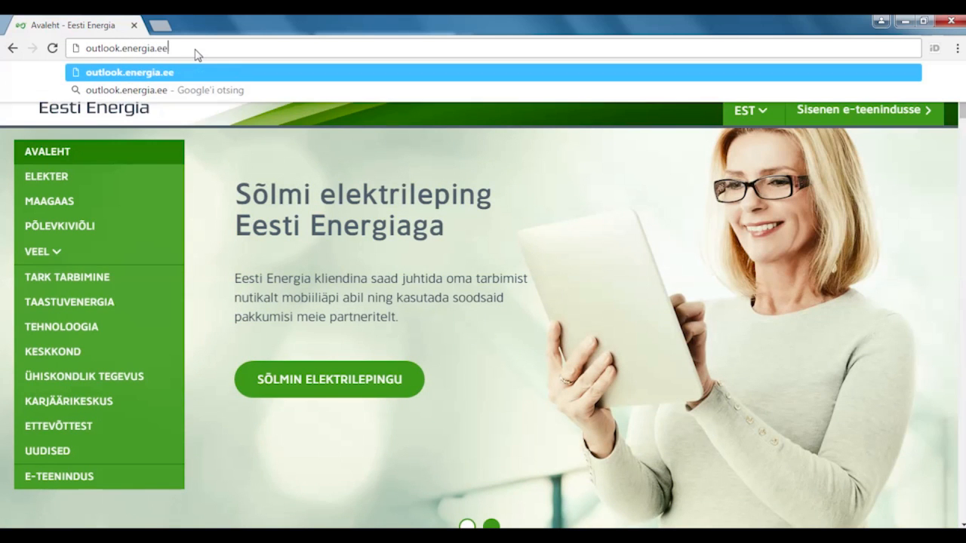
{"action": "key", "text": "Return"}
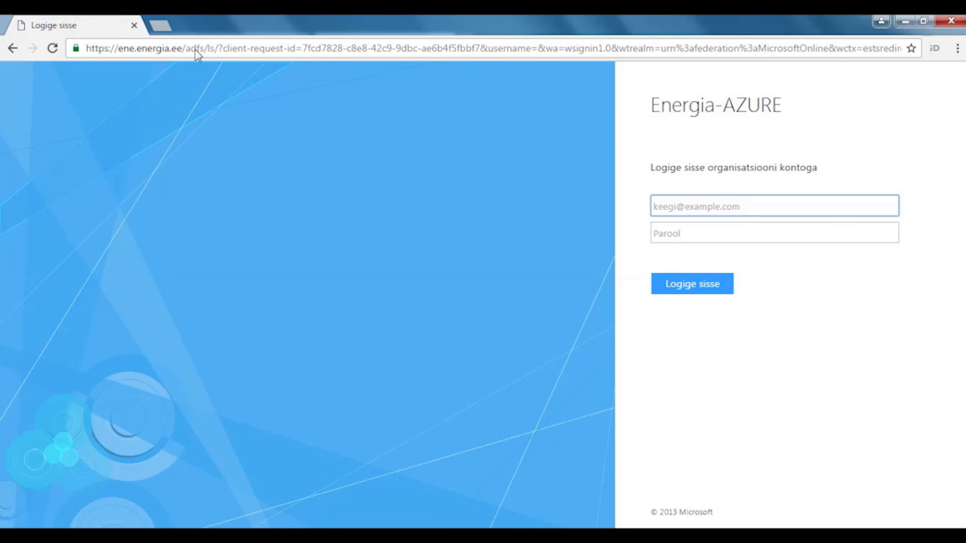
{"action": "left_click", "coordinate": [661, 234]}
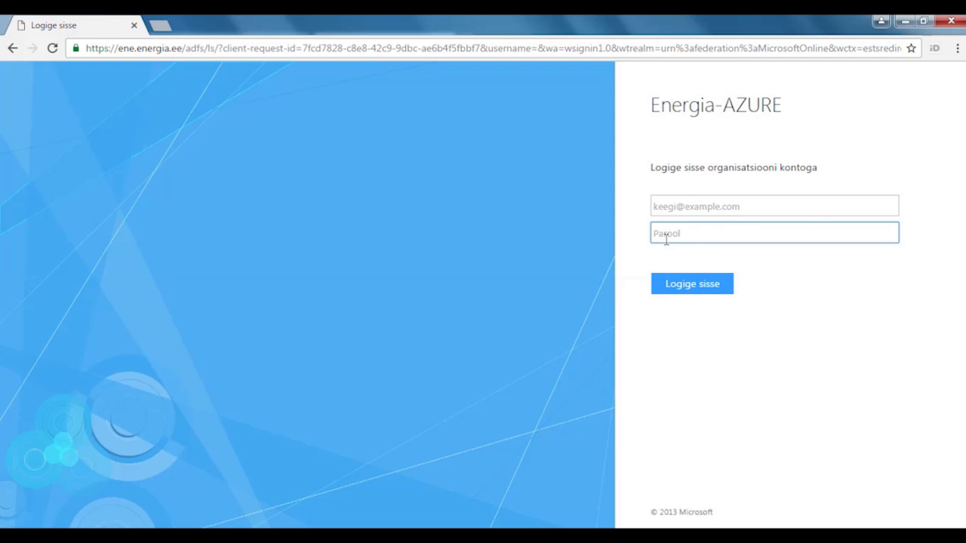
{"action": "left_click", "coordinate": [683, 287]}
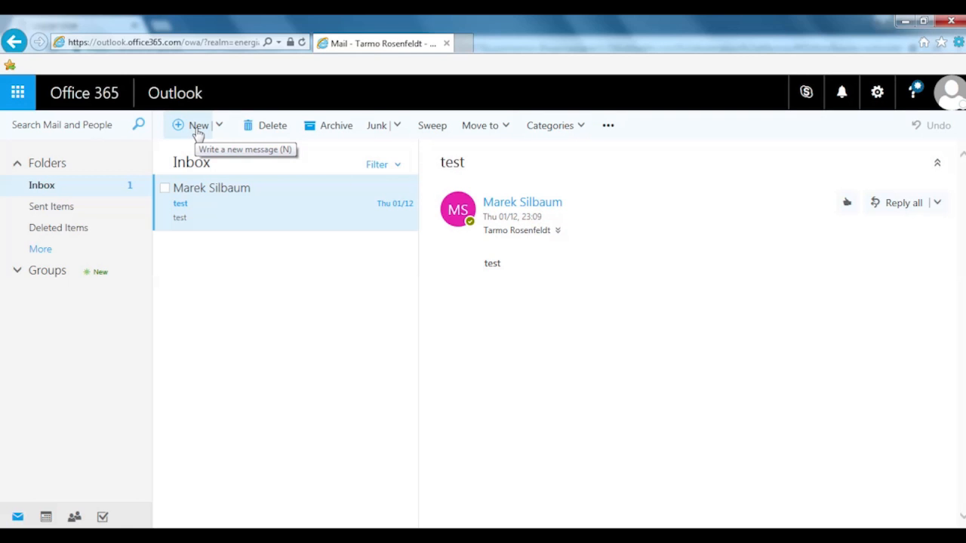
- Glance at the Office 365 app launcher, then sign out through the profile menu
{"action": "left_click", "coordinate": [18, 94]}
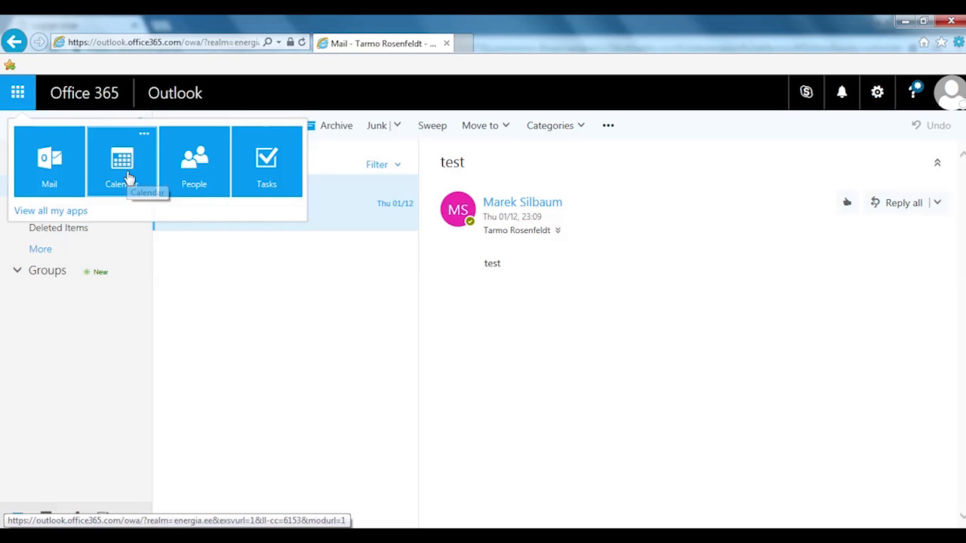
{"action": "left_click", "coordinate": [212, 387]}
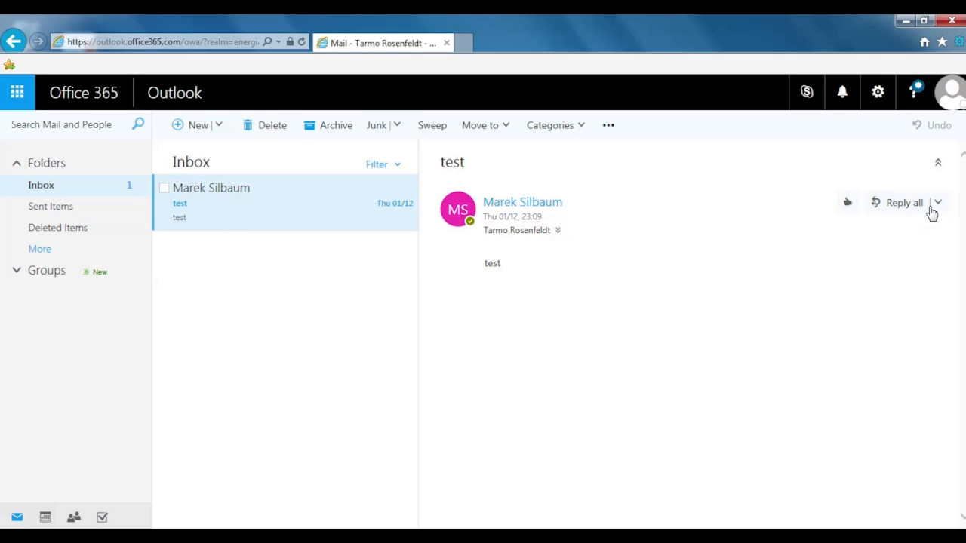
{"action": "left_click", "coordinate": [951, 95]}
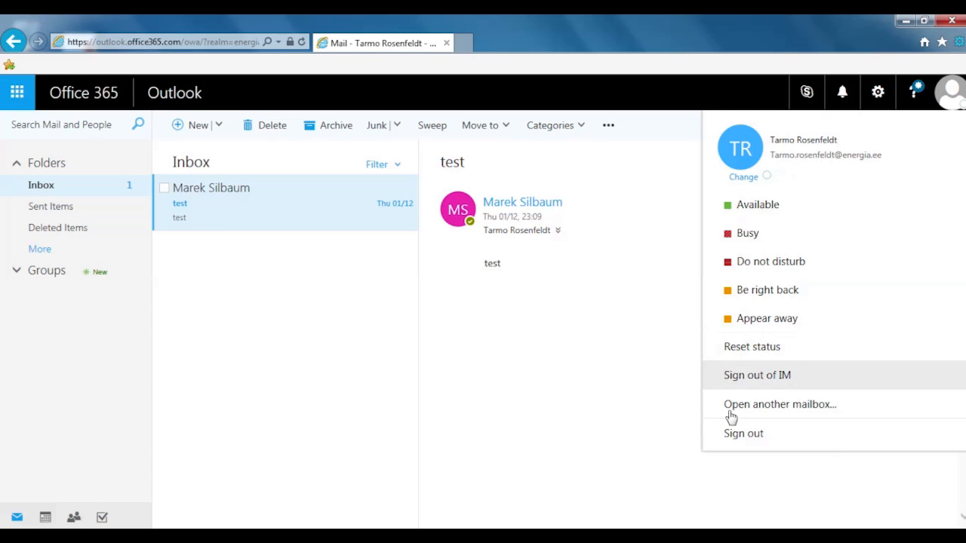
{"action": "left_click", "coordinate": [744, 434]}
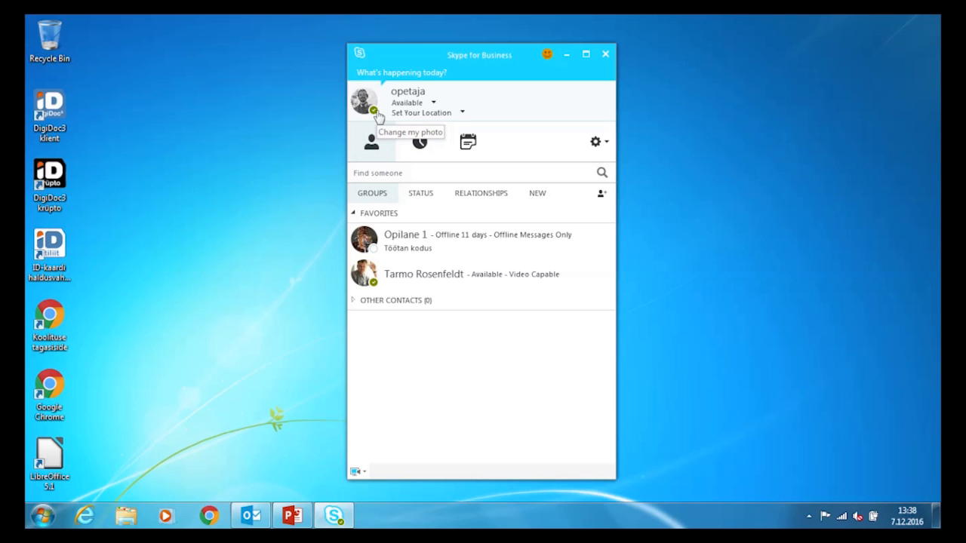
- Switch the presence status to Busy and then back to Available
{"action": "left_click", "coordinate": [434, 104]}
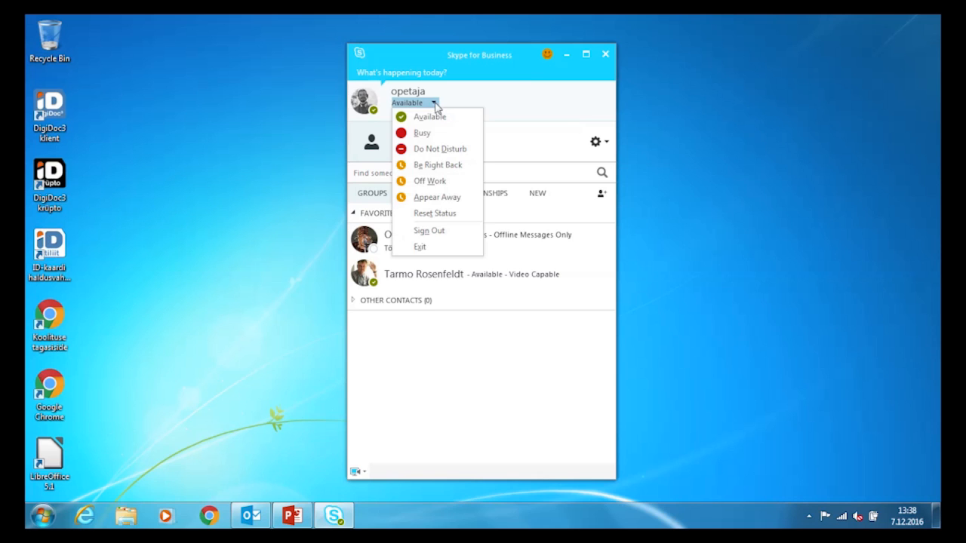
{"action": "left_click", "coordinate": [423, 135]}
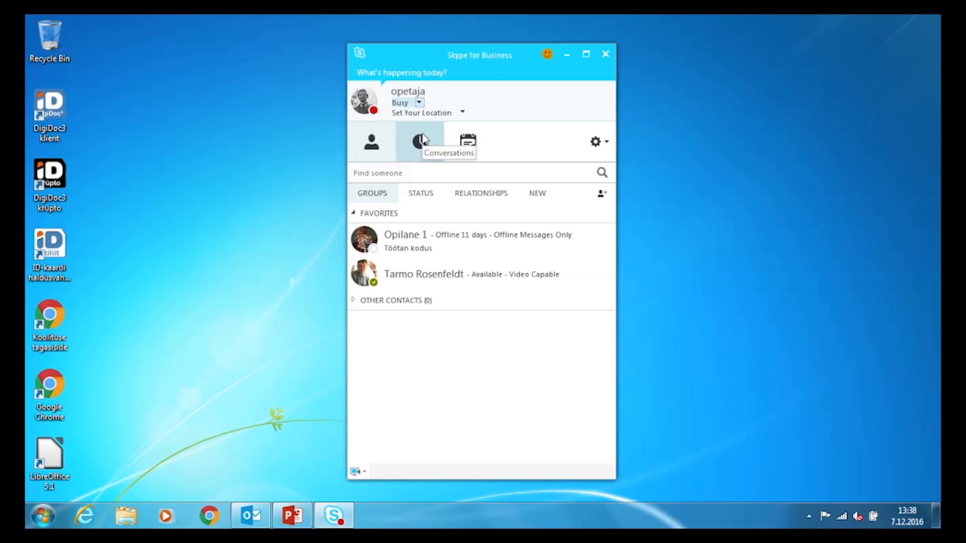
{"action": "left_click", "coordinate": [419, 103]}
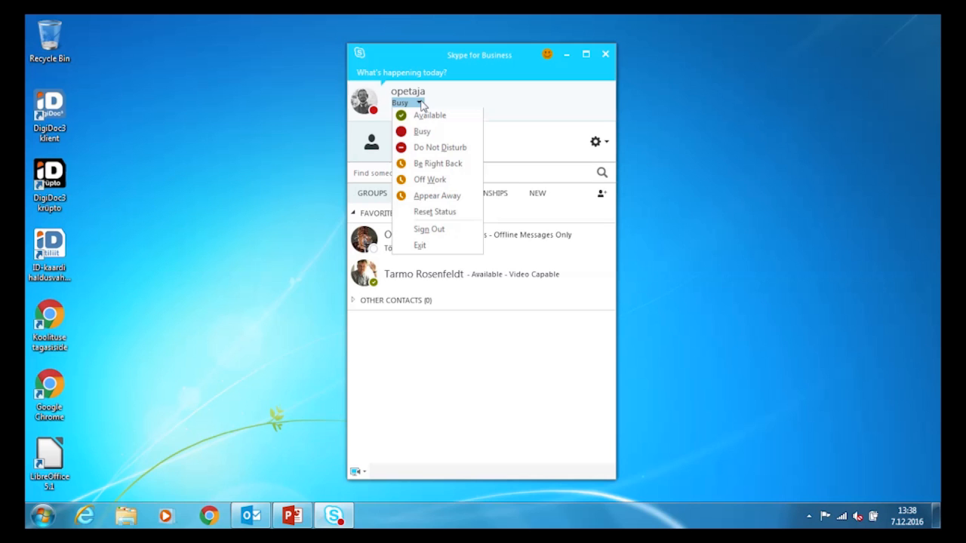
{"action": "left_click", "coordinate": [421, 120]}
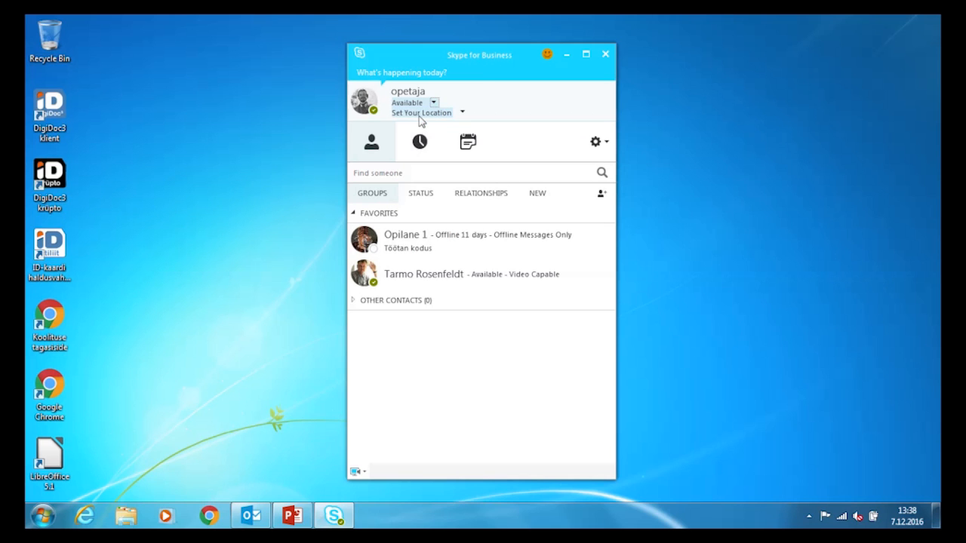
- Search for the contact by name and add the available match to Favorites
{"action": "left_click", "coordinate": [358, 172]}
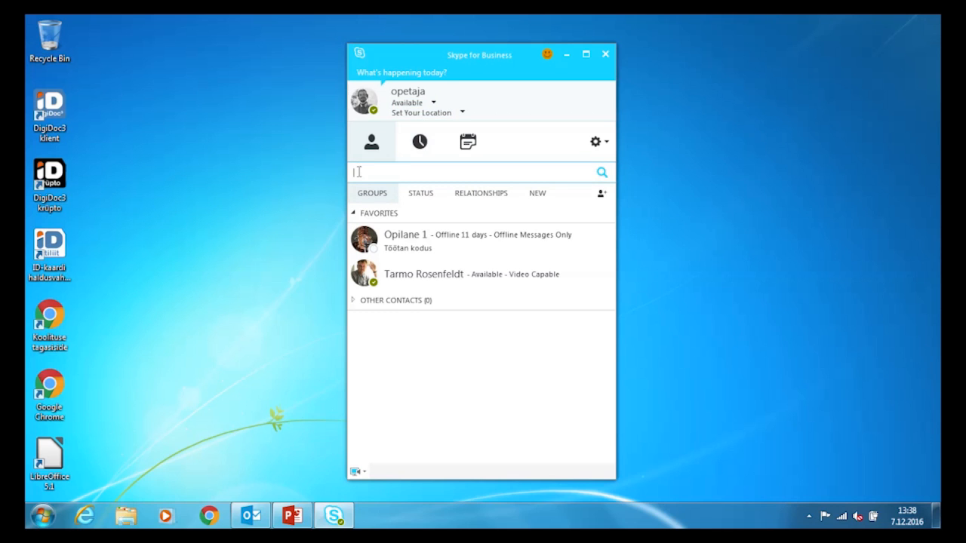
{"action": "type", "text": "margus s"}
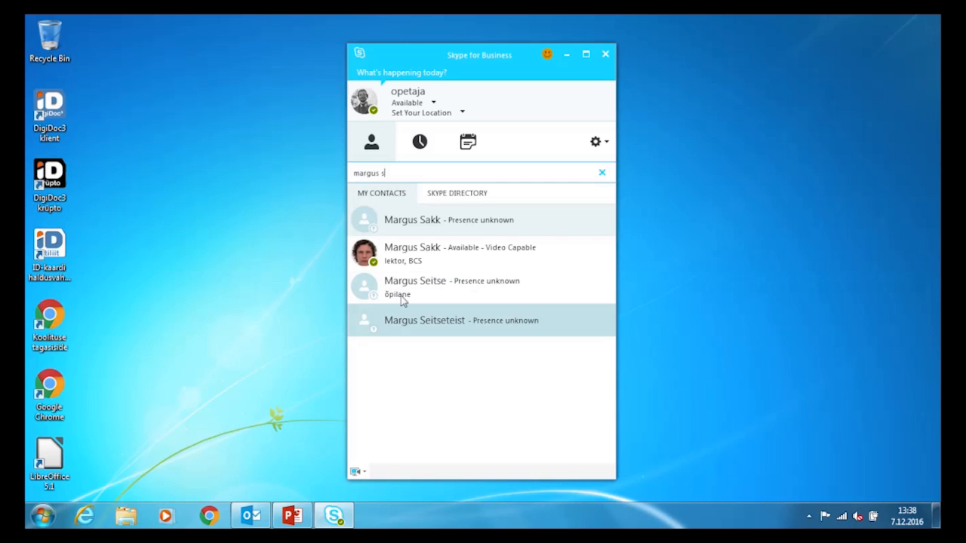
{"action": "right_click", "coordinate": [404, 258]}
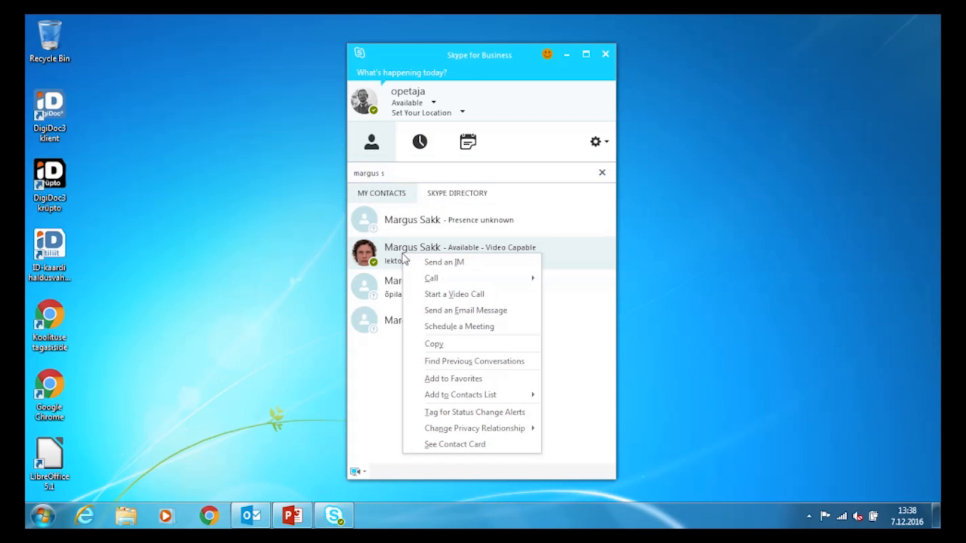
{"action": "left_click", "coordinate": [453, 379]}
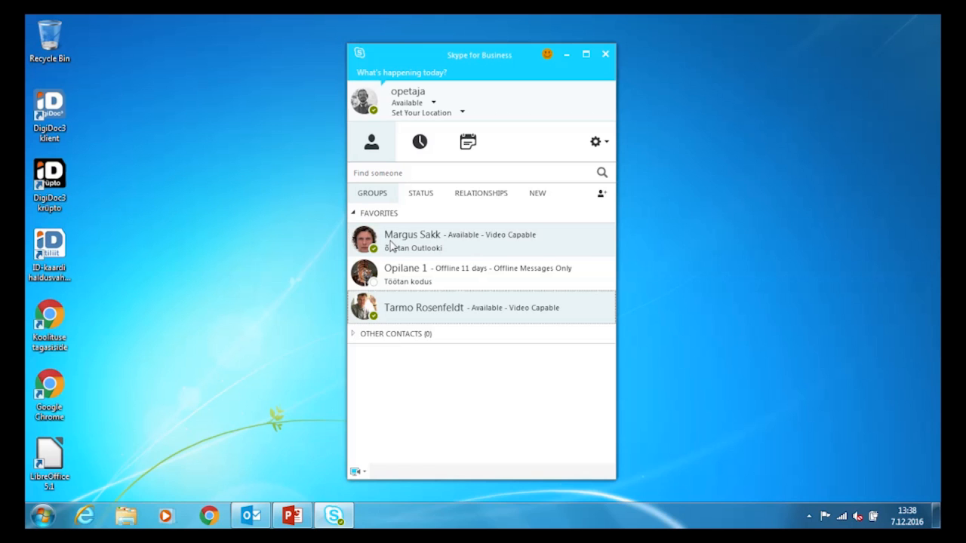
- Create a contact group named Toanaabrid from the Favorites menu, then expand Favorites
{"action": "right_click", "coordinate": [422, 217]}
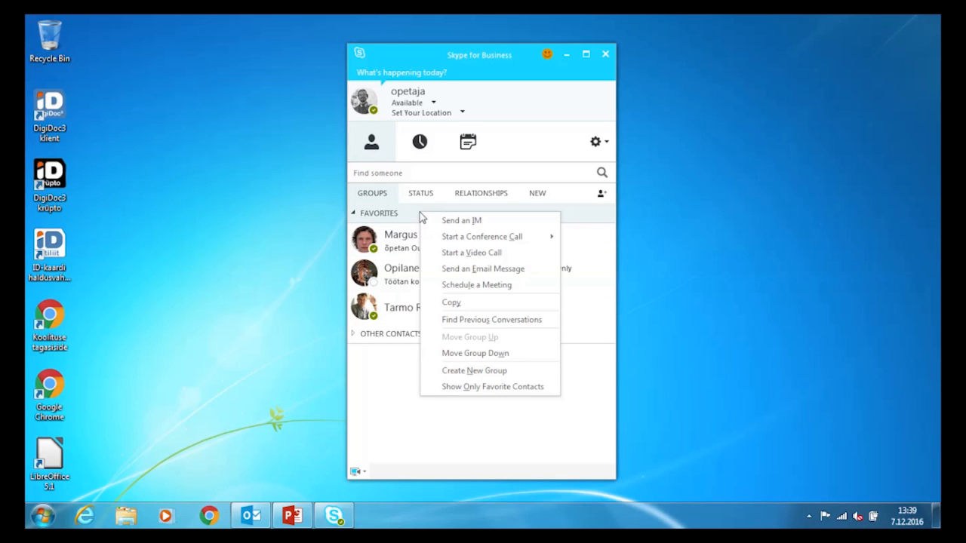
{"action": "left_click", "coordinate": [458, 373]}
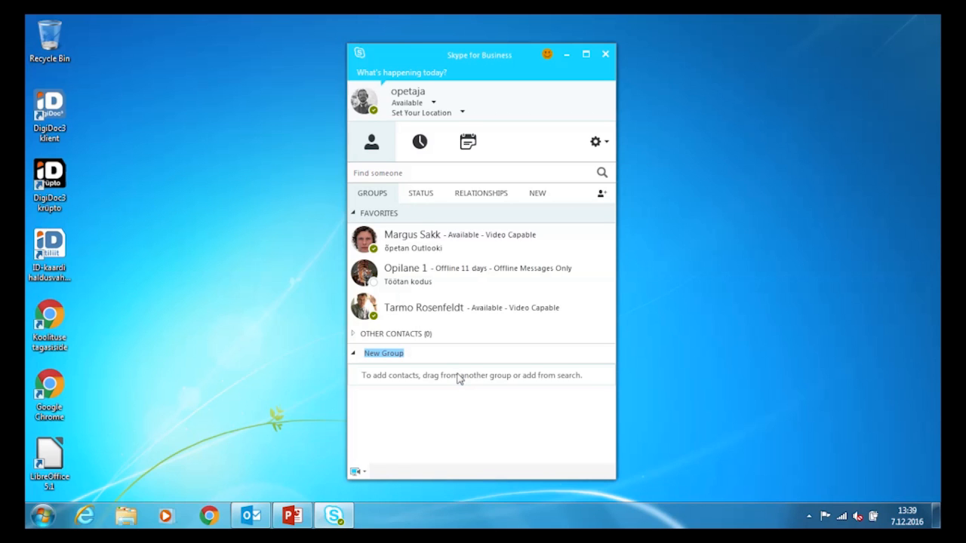
{"action": "type", "text": "Toanaabrid"}
{"action": "key", "text": "Return"}
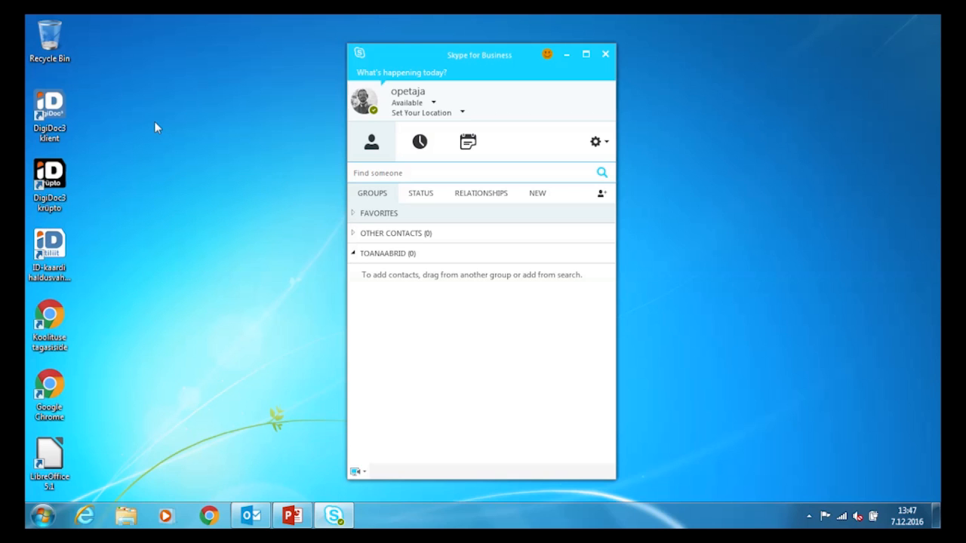
{"action": "left_click", "coordinate": [353, 215]}
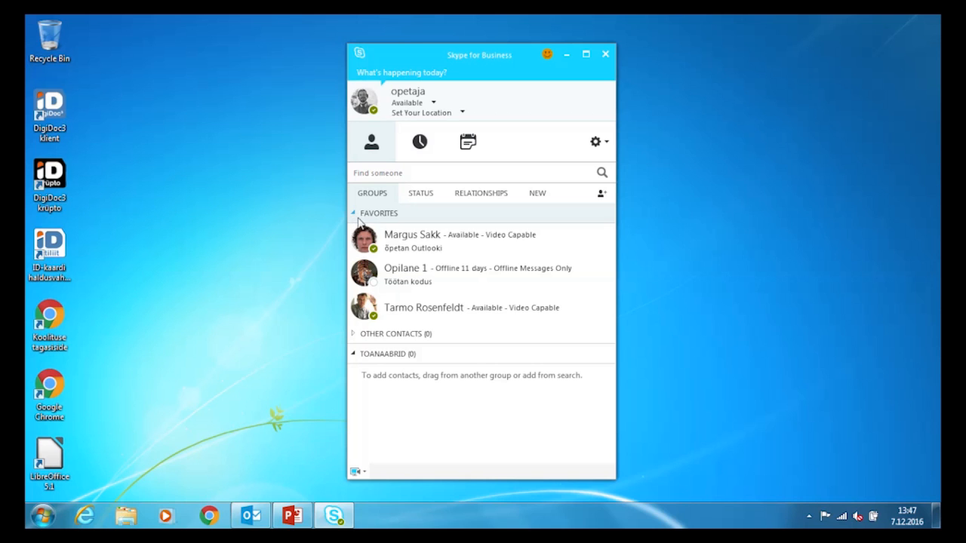
{"action": "mouse_move", "coordinate": [361, 232]}
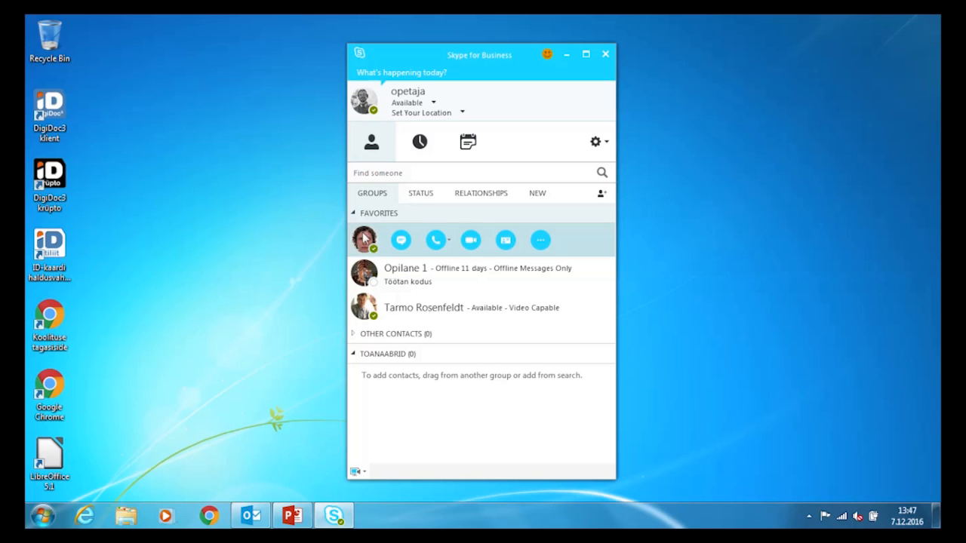
- Start an IM with the first favorite and send 'tere' and 'kas saad aidata?'
{"action": "left_click", "coordinate": [401, 240]}
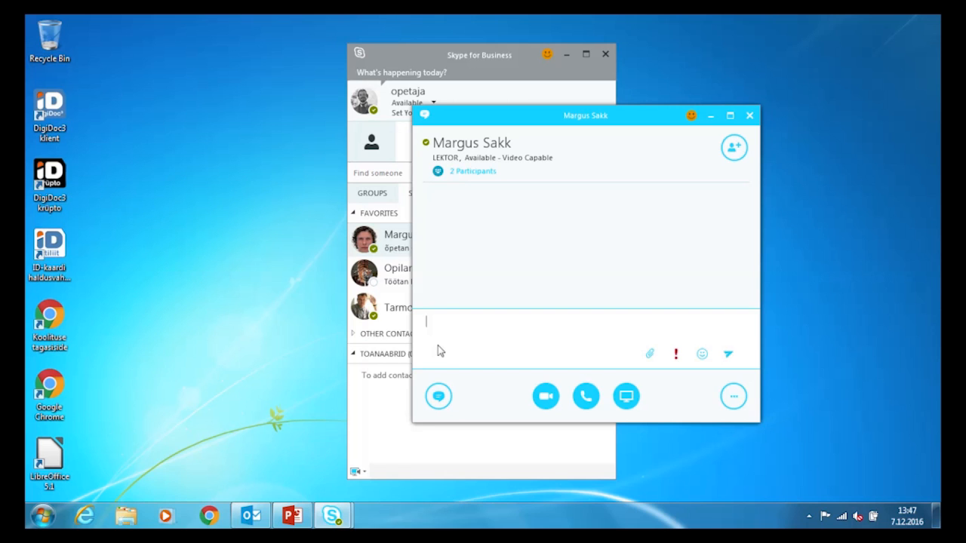
{"action": "type", "text": "tere"}
{"action": "key", "text": "Return"}
{"action": "type", "text": "kas s"}
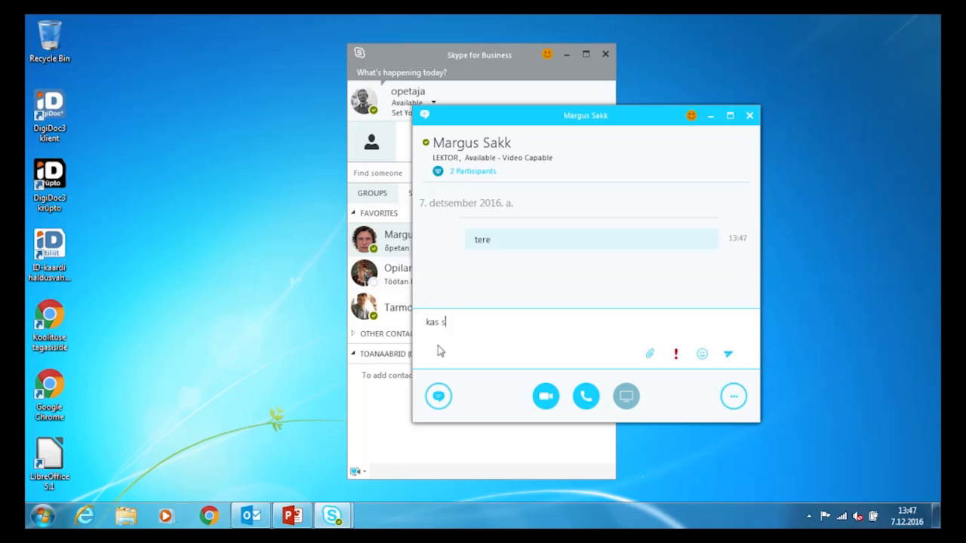
{"action": "type", "text": "aada"}
{"action": "key", "text": "BackSpace"}
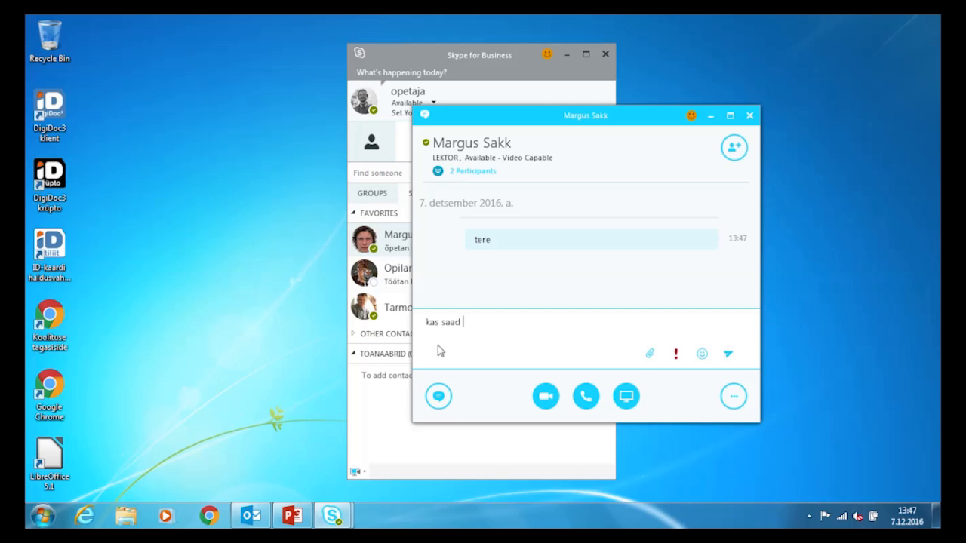
{"action": "type", "text": "aidata"}
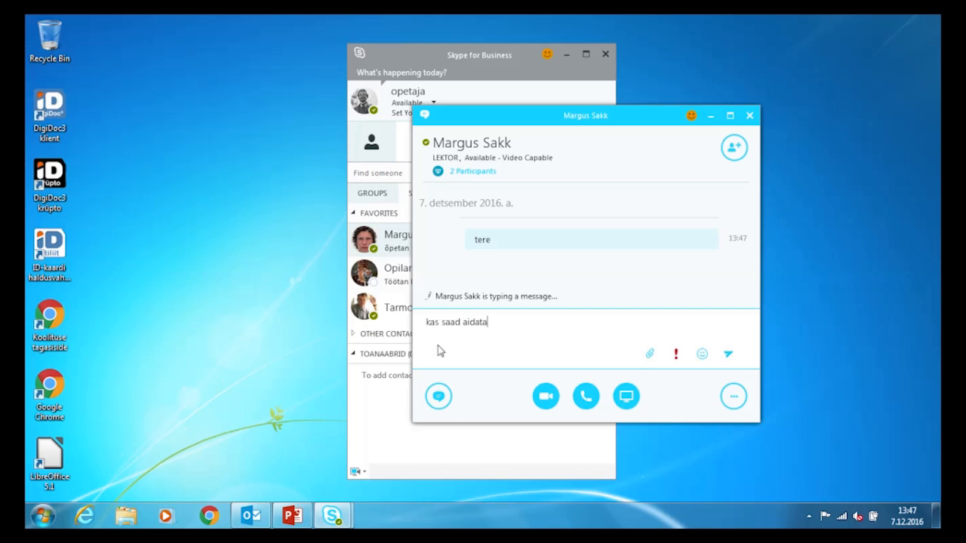
{"action": "type", "text": "?"}
{"action": "key", "text": "Return"}
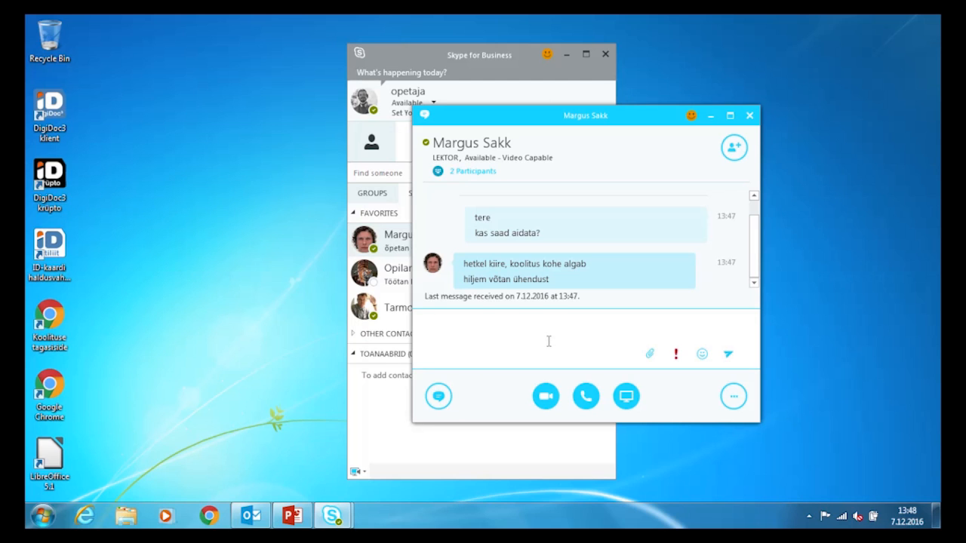
- Reply 'kahju' to the contact's answer and close the conversation
{"action": "type", "text": "kahju"}
{"action": "key", "text": "Return"}
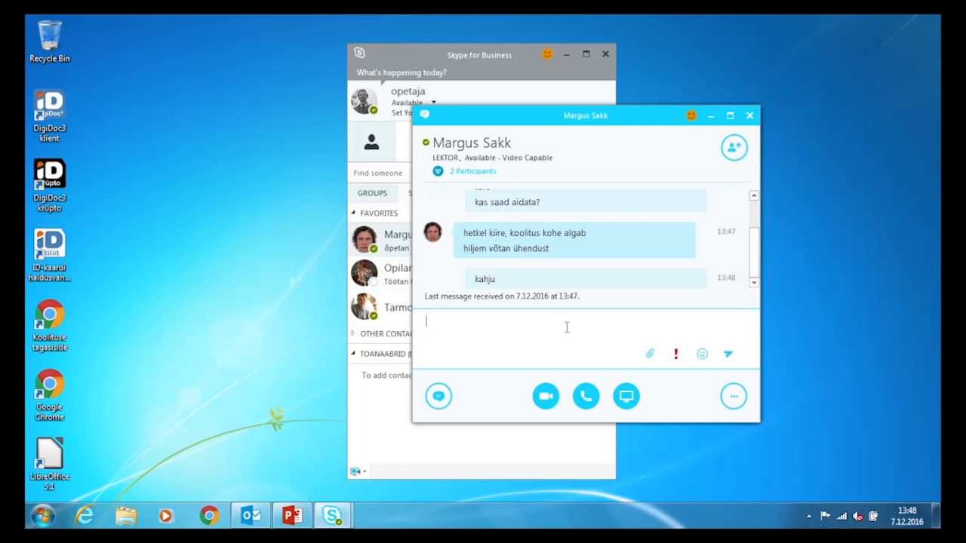
{"action": "left_click", "coordinate": [749, 115]}
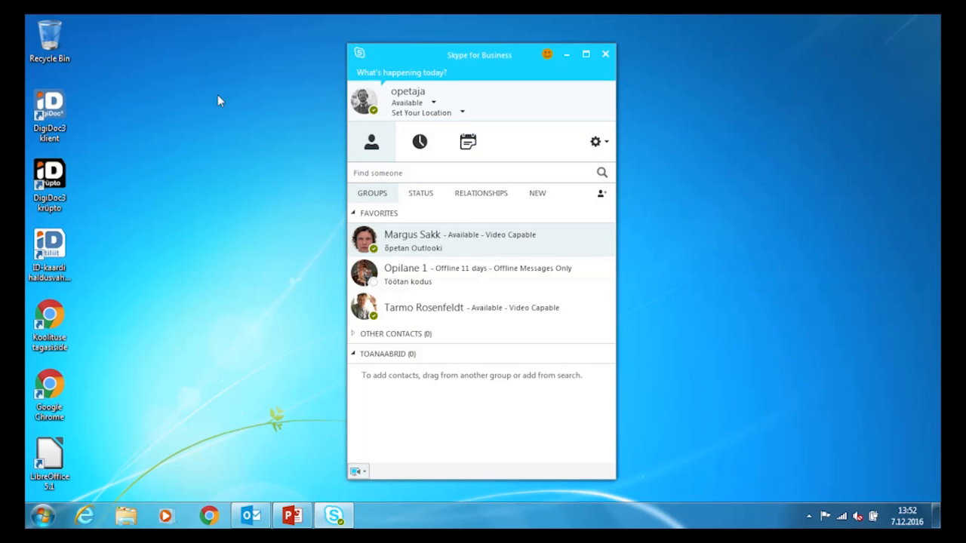
- Ignore the incoming call notification from the favorite contact
{"action": "mouse_move", "coordinate": [364, 310]}
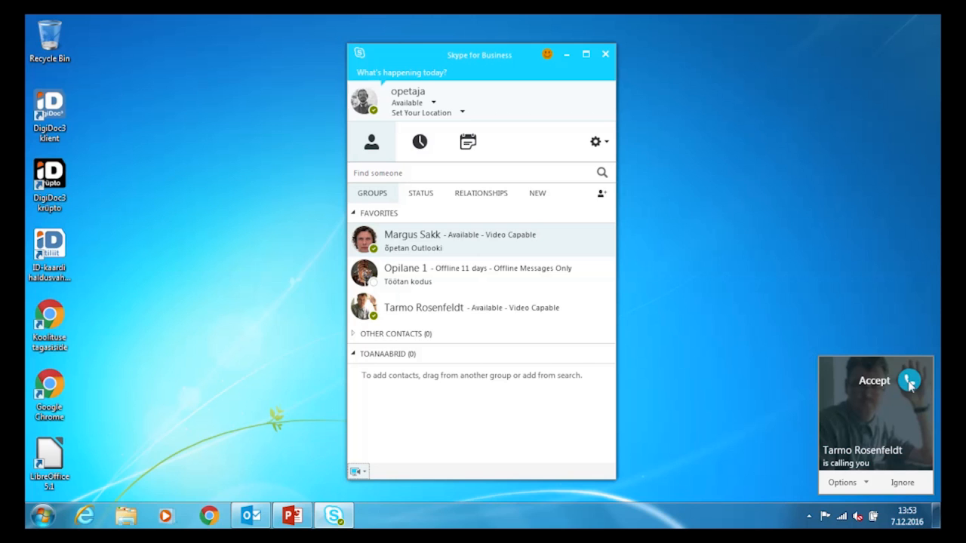
{"action": "left_click", "coordinate": [904, 486]}
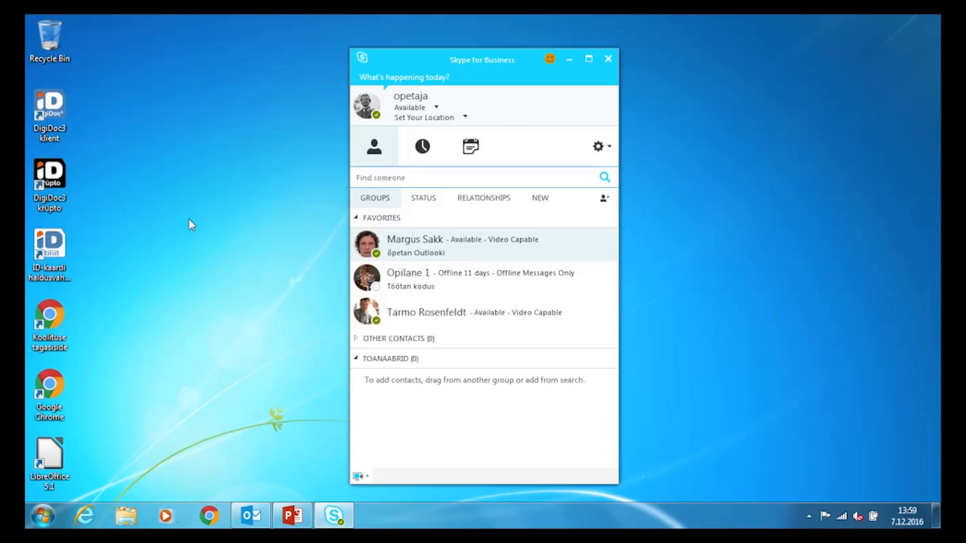
- Message the first favorite 'uu' and 'kas minu auguraud on sinu käes?', then accept their video call
{"action": "mouse_move", "coordinate": [370, 246]}
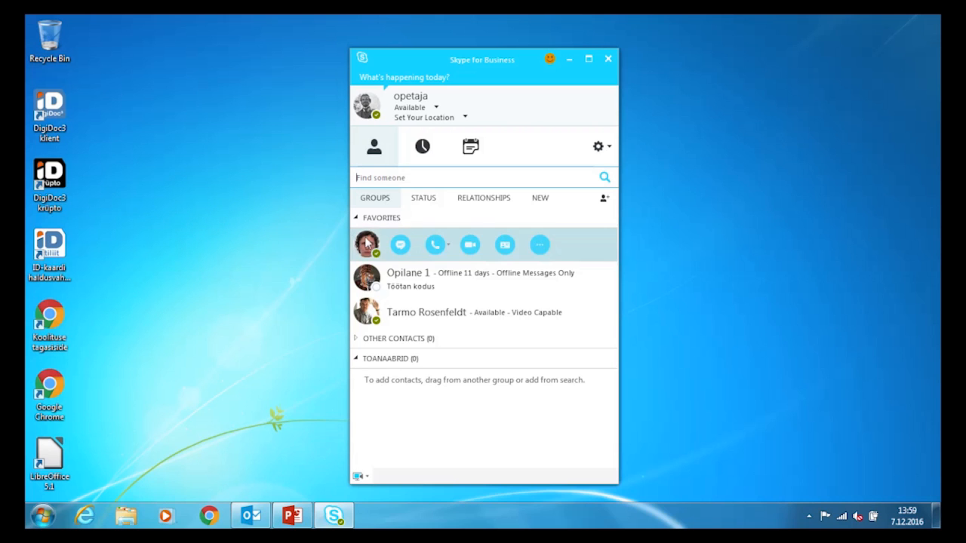
{"action": "left_click", "coordinate": [403, 245]}
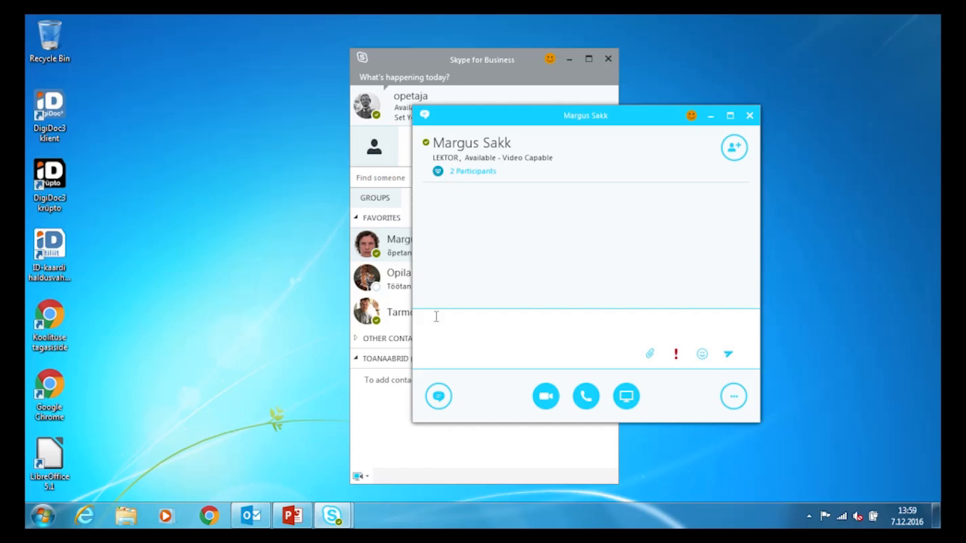
{"action": "type", "text": "uu"}
{"action": "key", "text": "Return"}
{"action": "type", "text": "ka"}
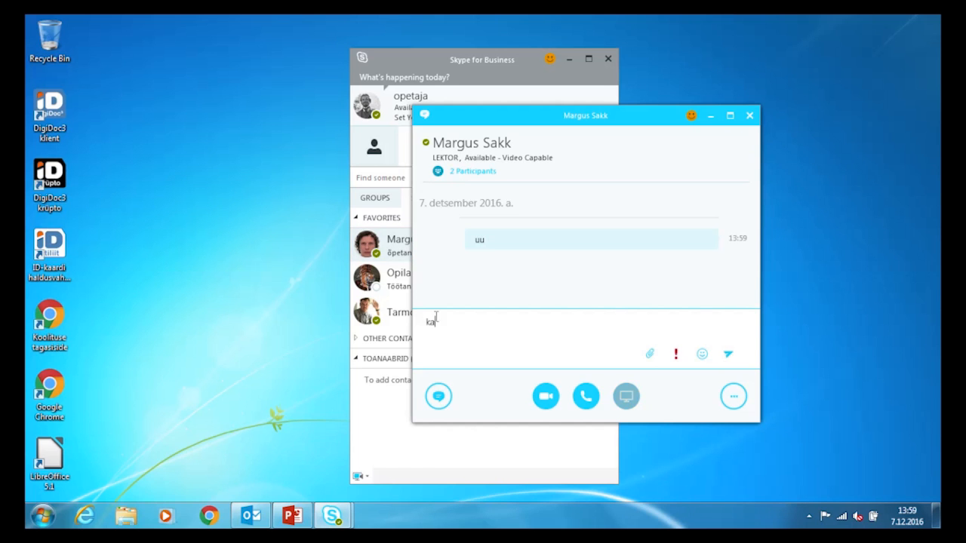
{"action": "type", "text": "s minu au"}
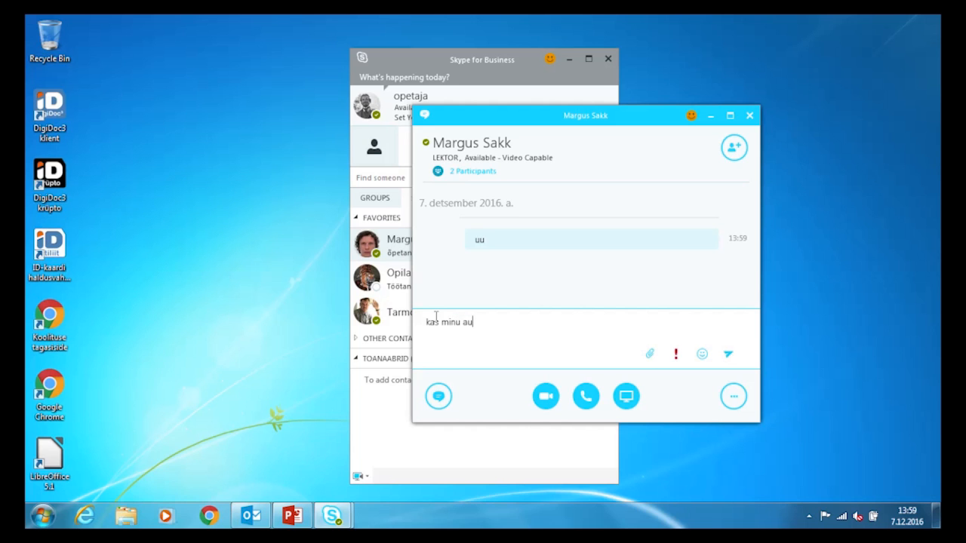
{"action": "type", "text": "guraud on sinu käes?"}
{"action": "key", "text": "Return"}
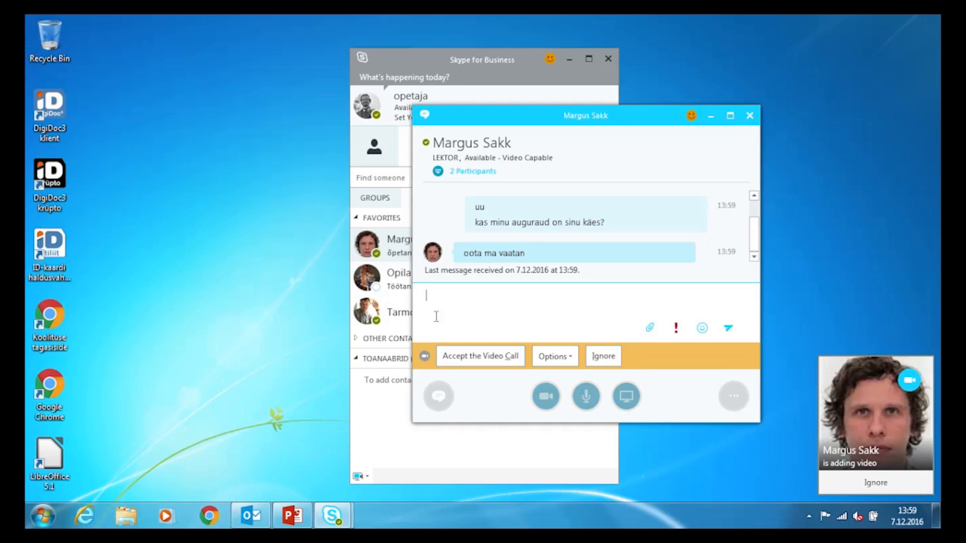
{"action": "left_click", "coordinate": [479, 359]}
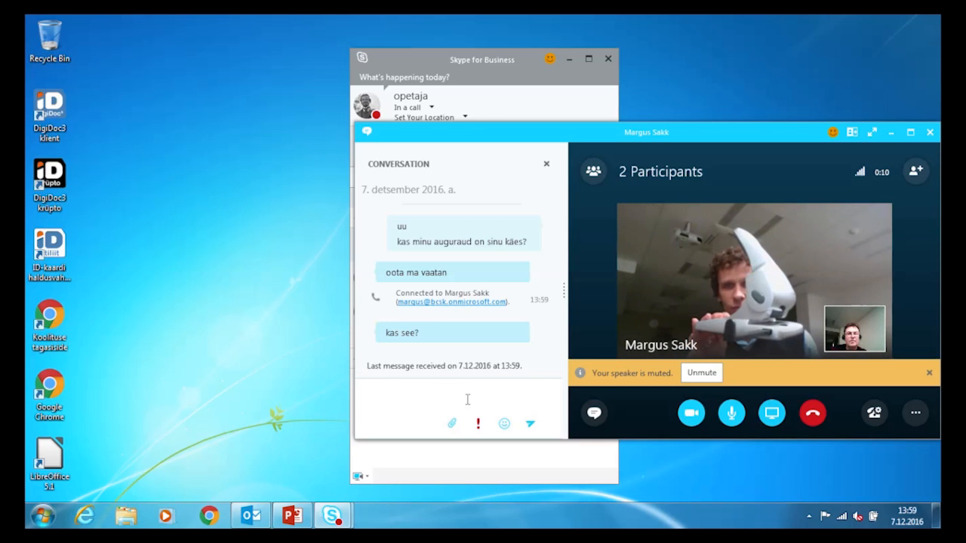
- Reply 'just' and 'tulen hiljem läbi' in the call chat
{"action": "type", "text": "just"}
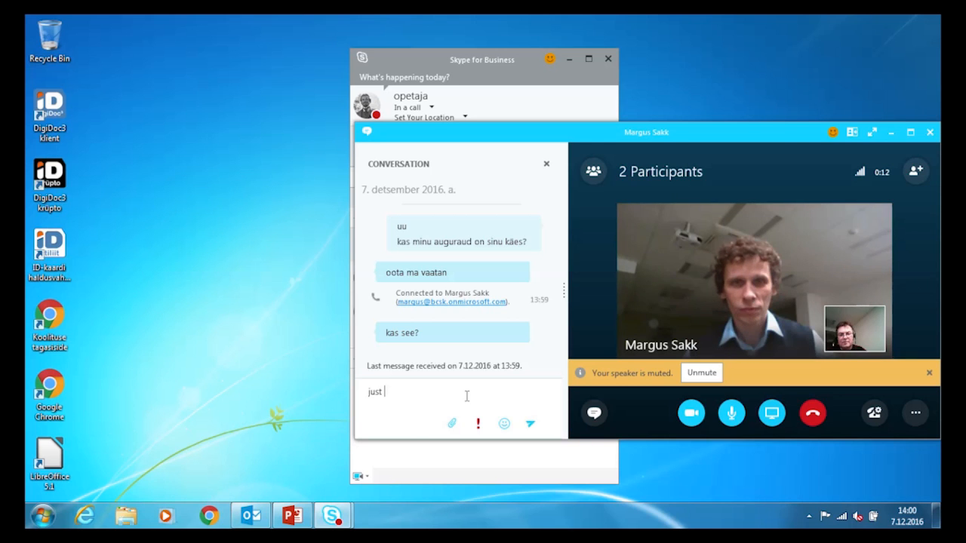
{"action": "key", "text": "Return"}
{"action": "type", "text": "tulen hi"}
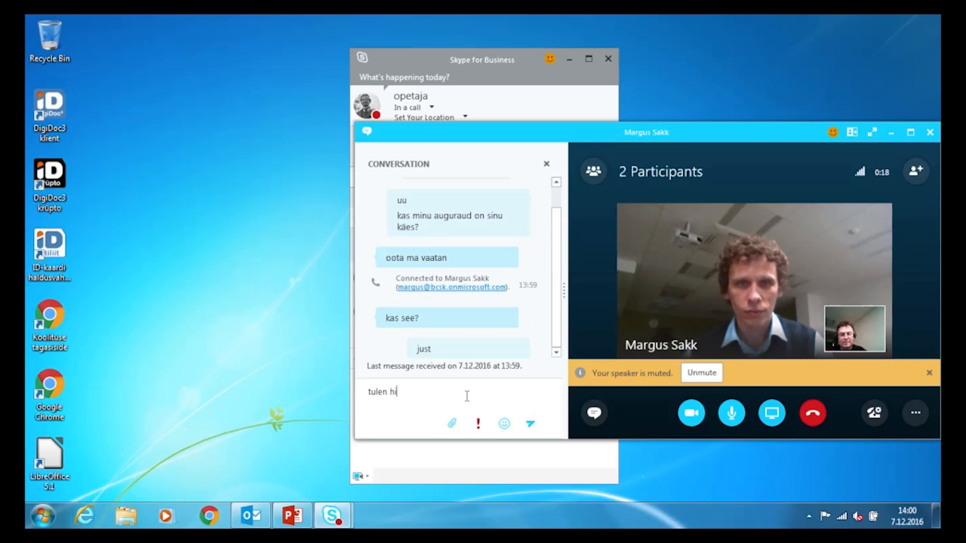
{"action": "type", "text": "ljem läbi"}
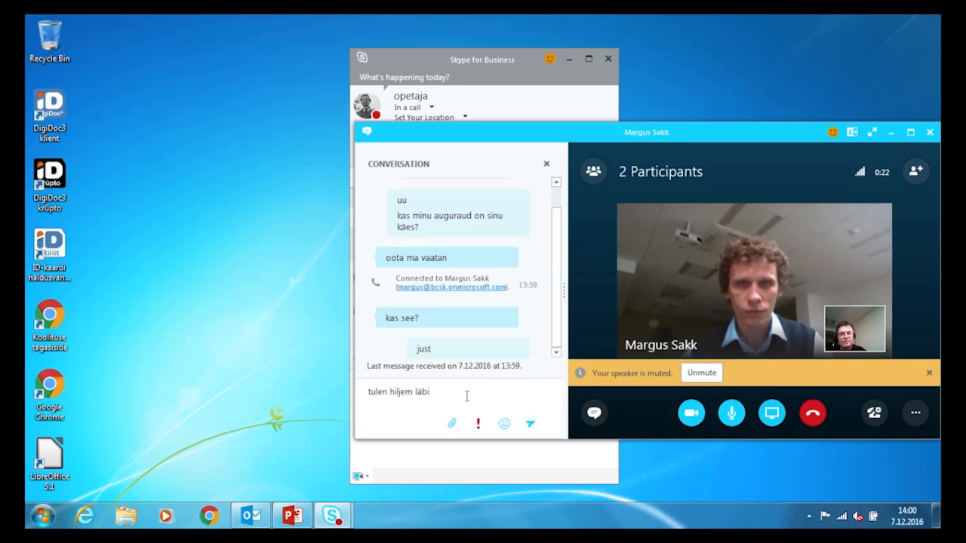
{"action": "key", "text": "Return"}
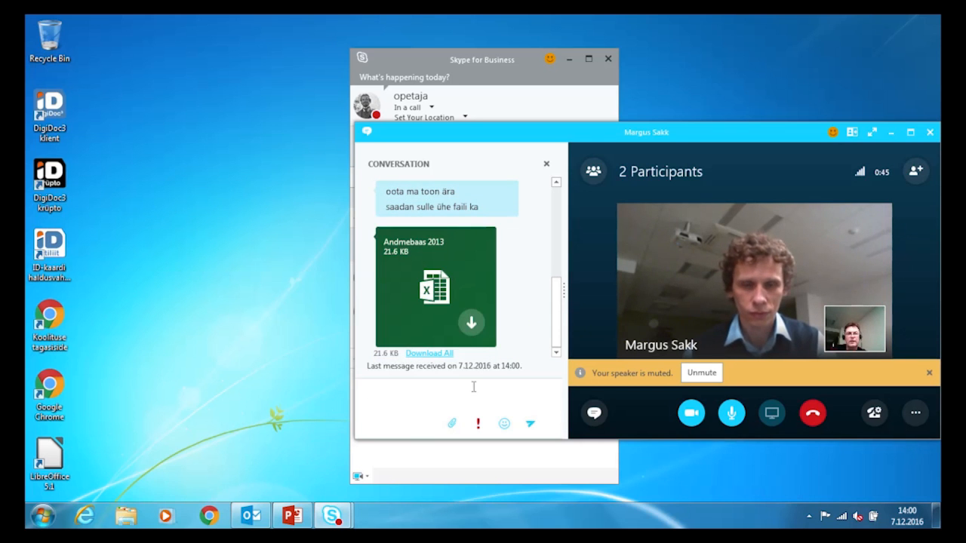
- Download the received Andmebaas 2013 file, type 'veidi hiljem', and switch to Windows Explorer
{"action": "left_click", "coordinate": [472, 324]}
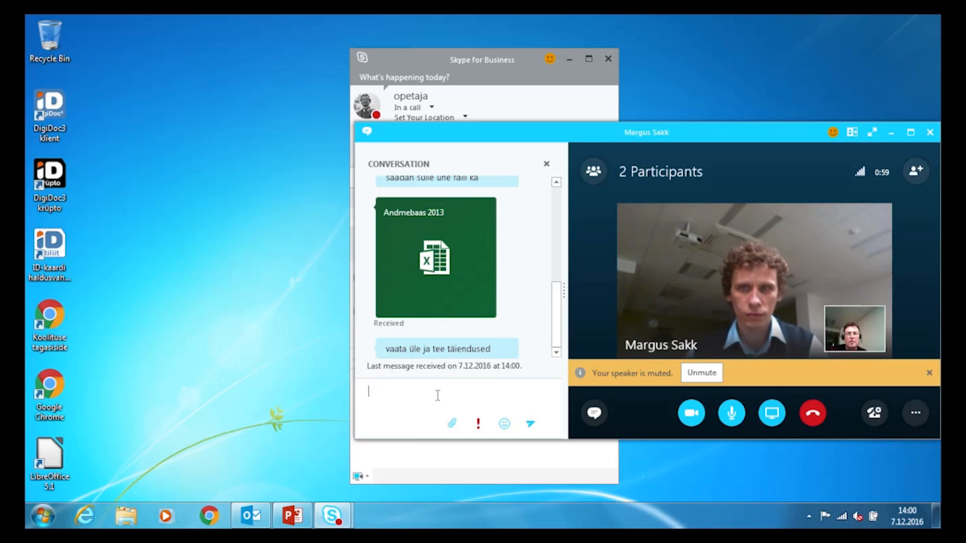
{"action": "type", "text": "veidi hiljem"}
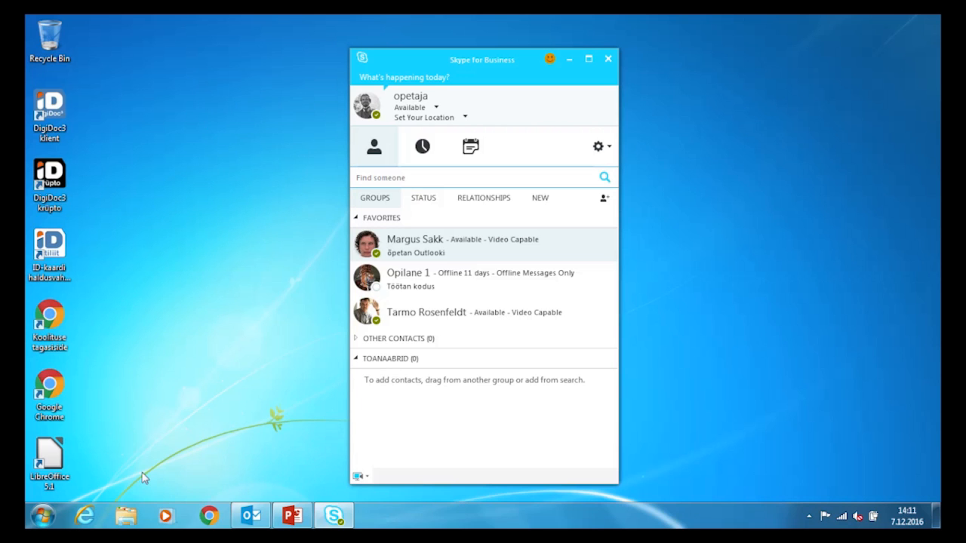
{"action": "left_click", "coordinate": [126, 518]}
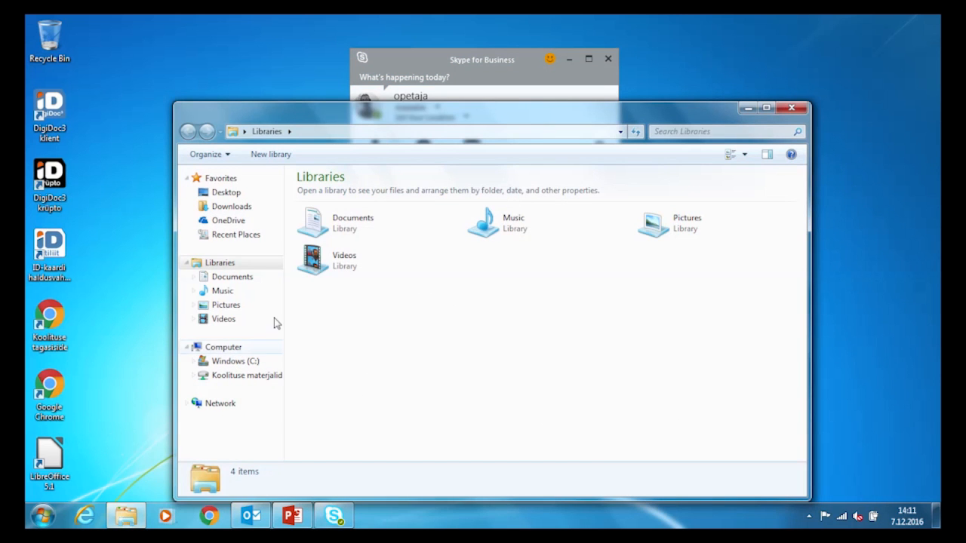
- Open Andmebaas 2013 from Documents > My Received Files so it launches in Excel
{"action": "double_click", "coordinate": [339, 224]}
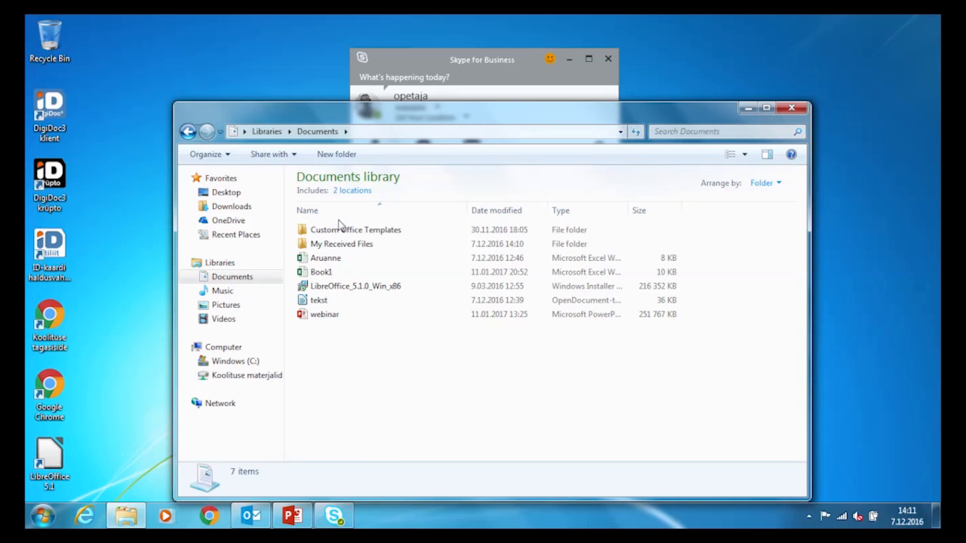
{"action": "double_click", "coordinate": [308, 245]}
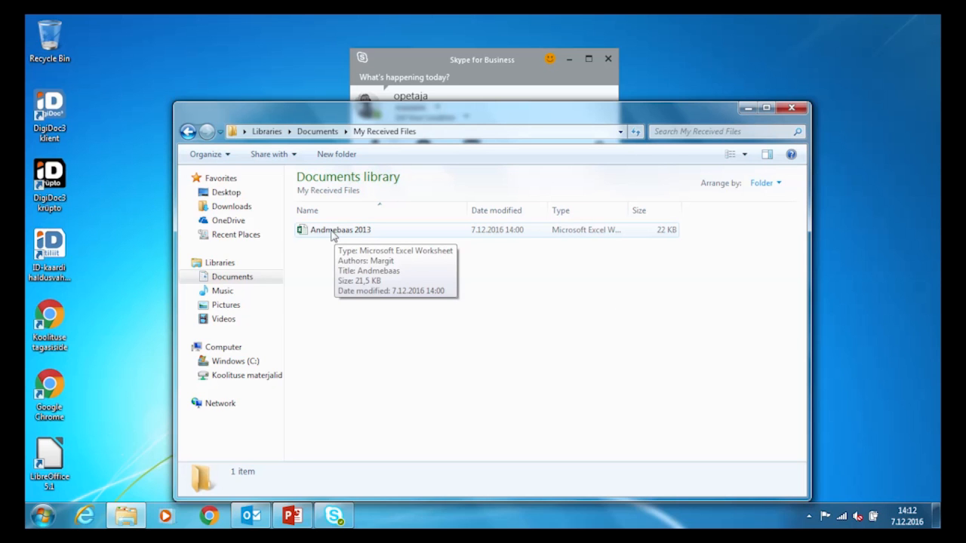
{"action": "double_click", "coordinate": [332, 233]}
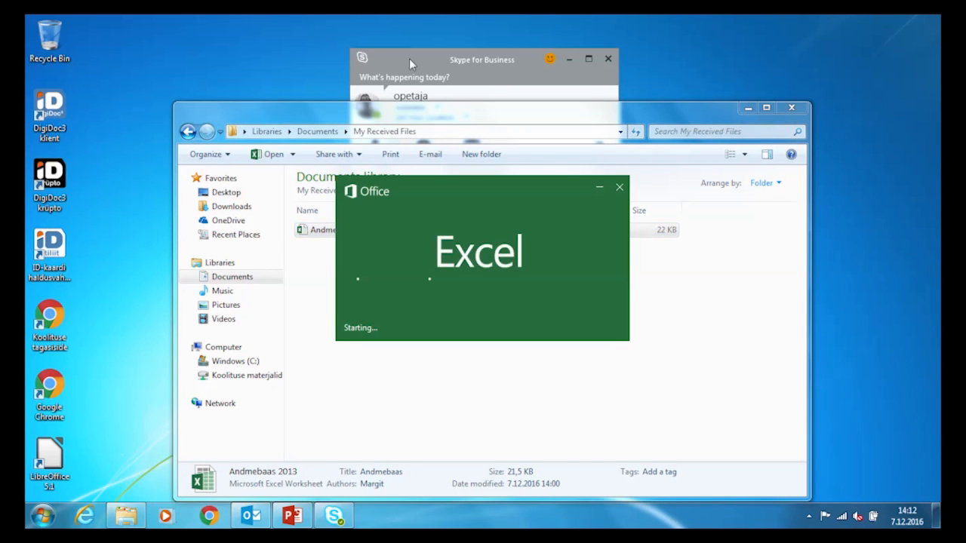
{"action": "left_click", "coordinate": [410, 56]}
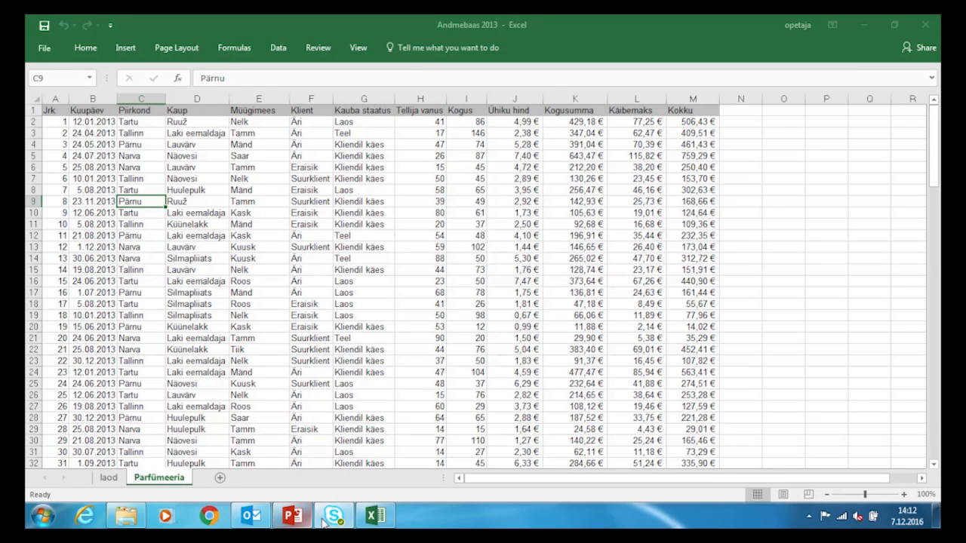
- Start a maximized IM conversation with the contact from the contact list
{"action": "mouse_move", "coordinate": [332, 519]}
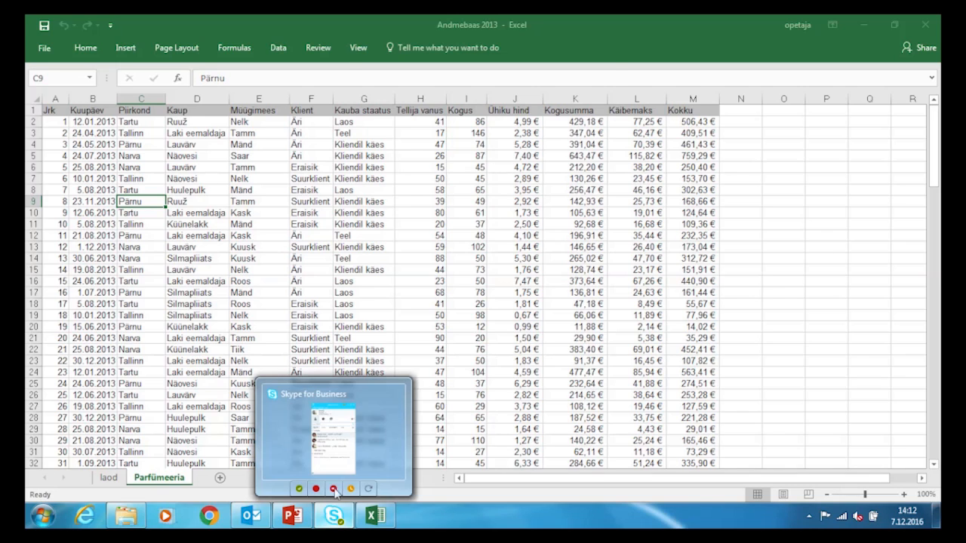
{"action": "left_click", "coordinate": [334, 444]}
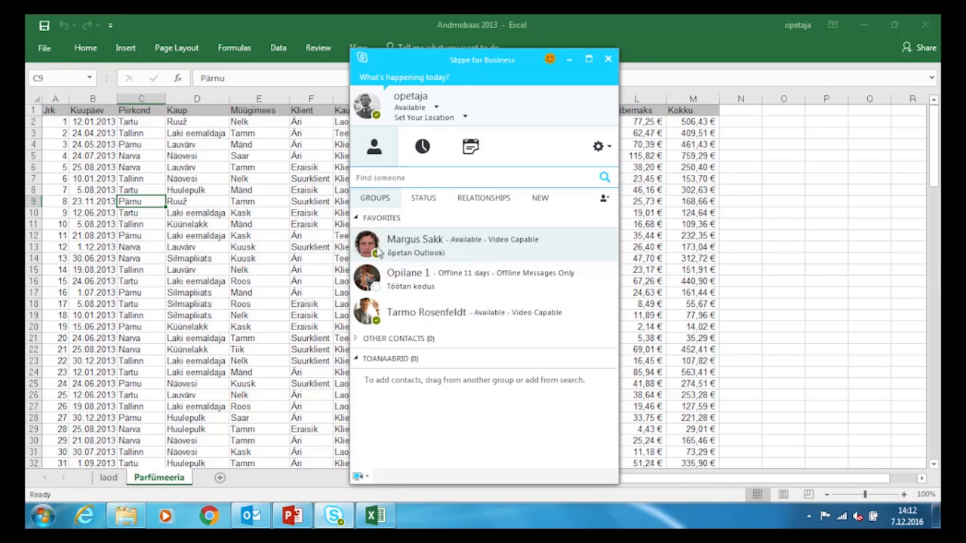
{"action": "mouse_move", "coordinate": [374, 249]}
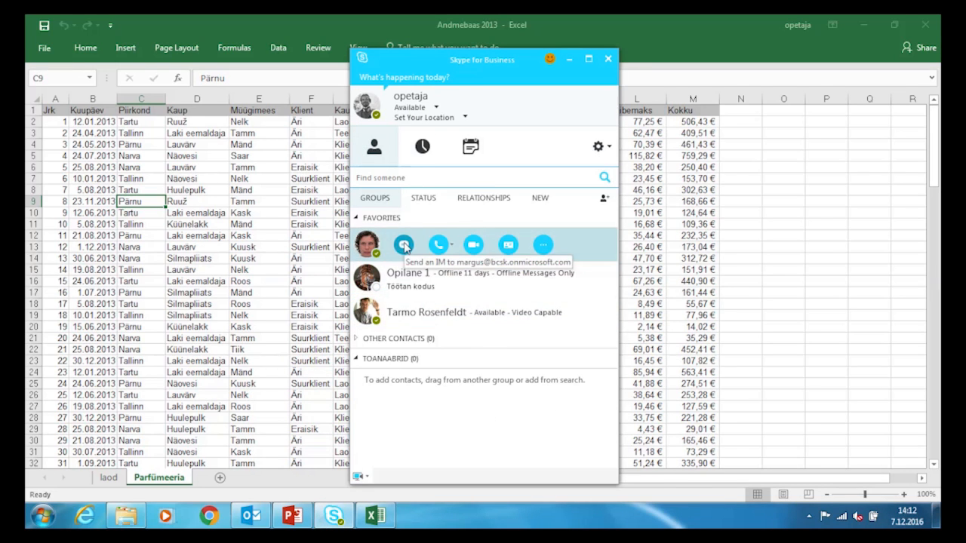
{"action": "left_click", "coordinate": [405, 247]}
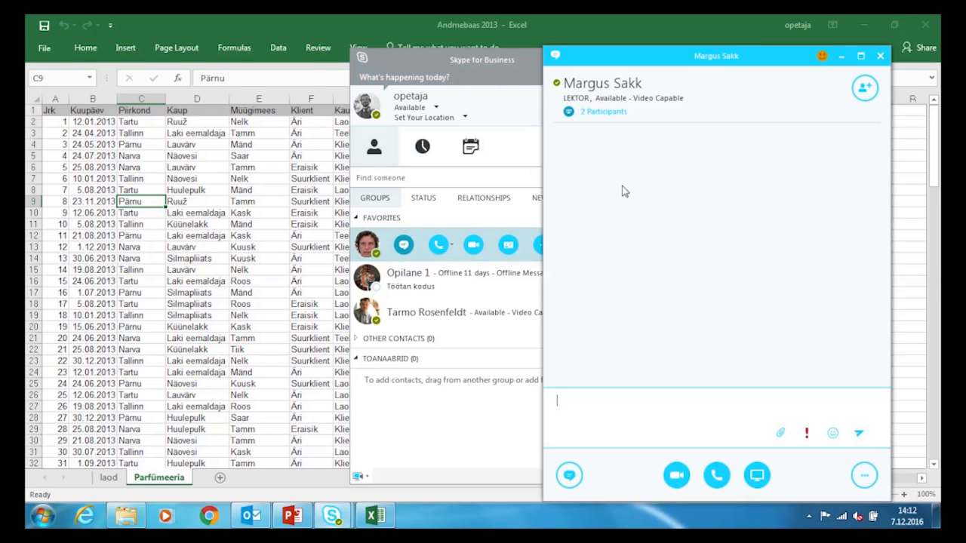
{"action": "double_click", "coordinate": [763, 58]}
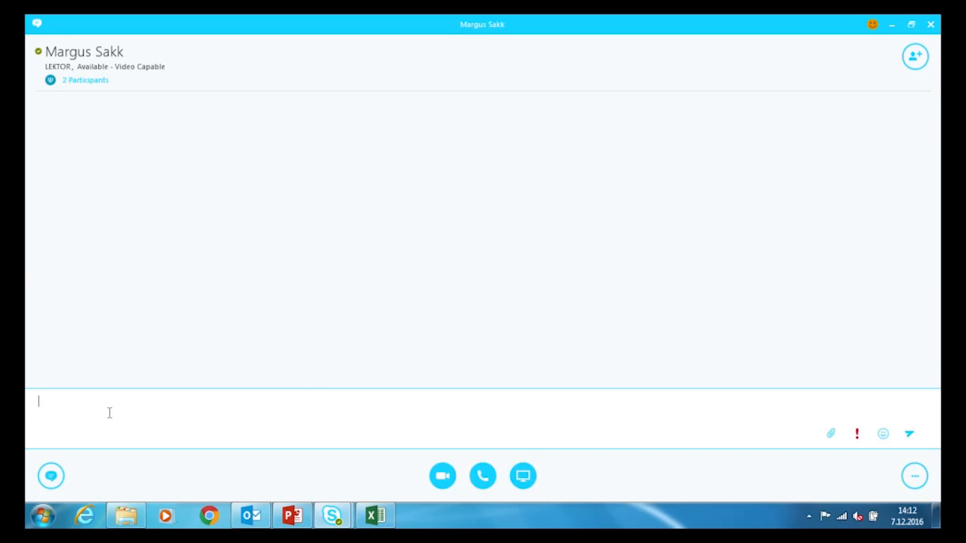
- Send 'mis siin on valesti?' and start presenting the desktop to the contact
{"action": "type", "text": "mis siin on val"}
{"action": "key", "text": "BackSpace"}
{"action": "type", "text": "esti?"}
{"action": "key", "text": "Return"}
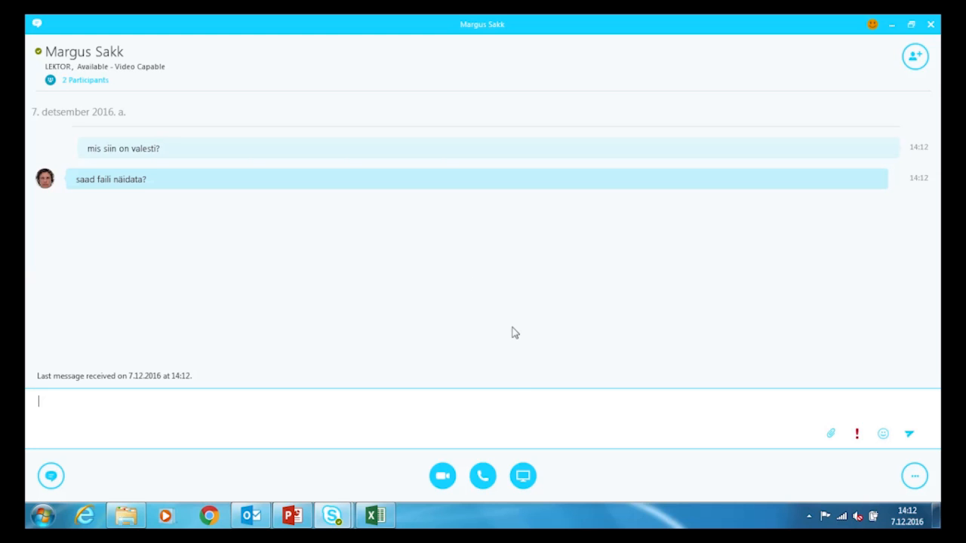
{"action": "left_click", "coordinate": [524, 479]}
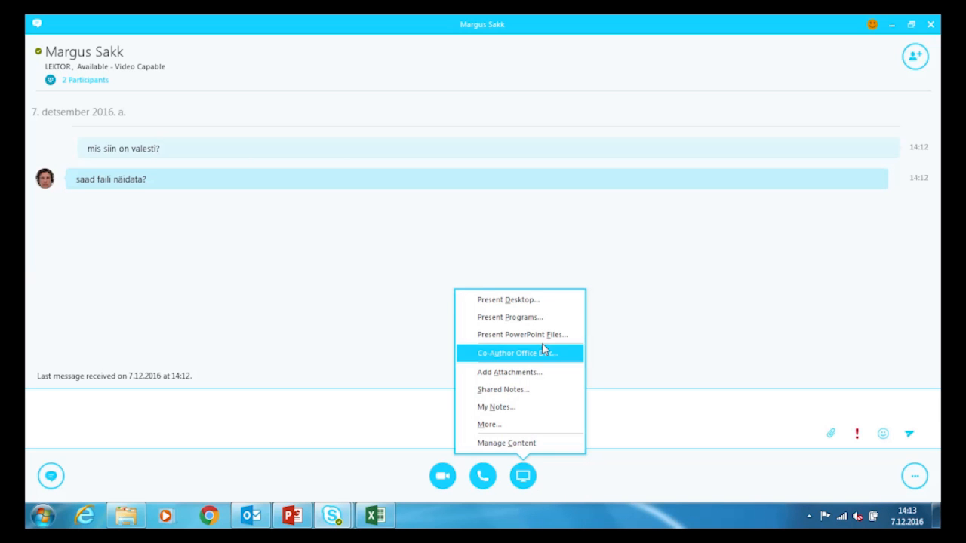
{"action": "left_click", "coordinate": [546, 302]}
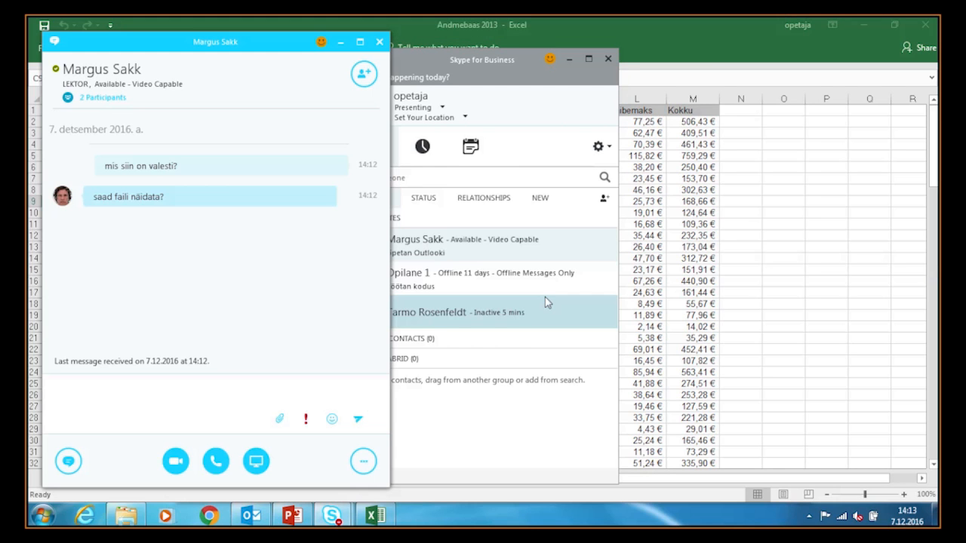
- Bring the Excel workbook forward and give the contact control of the shared screen
{"action": "left_click", "coordinate": [702, 40]}
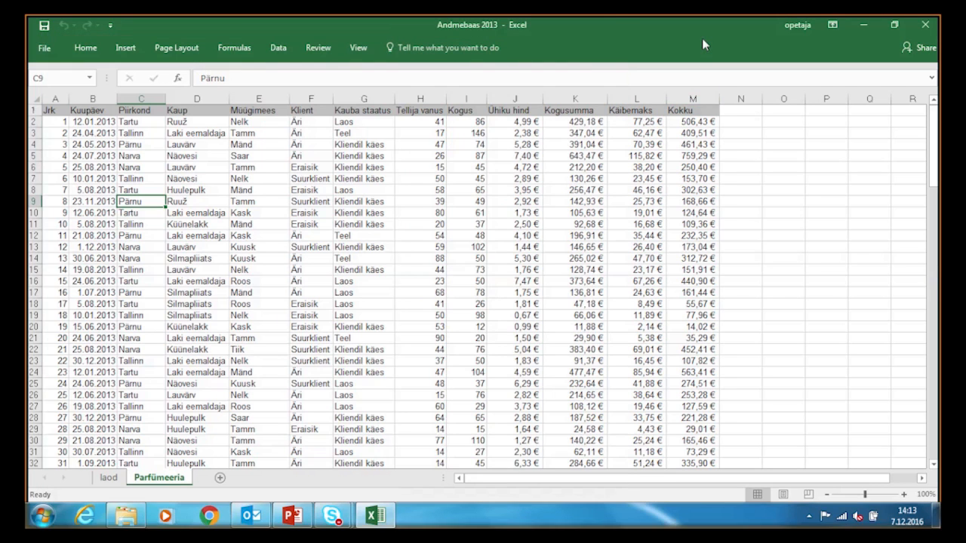
{"action": "mouse_move", "coordinate": [585, 15]}
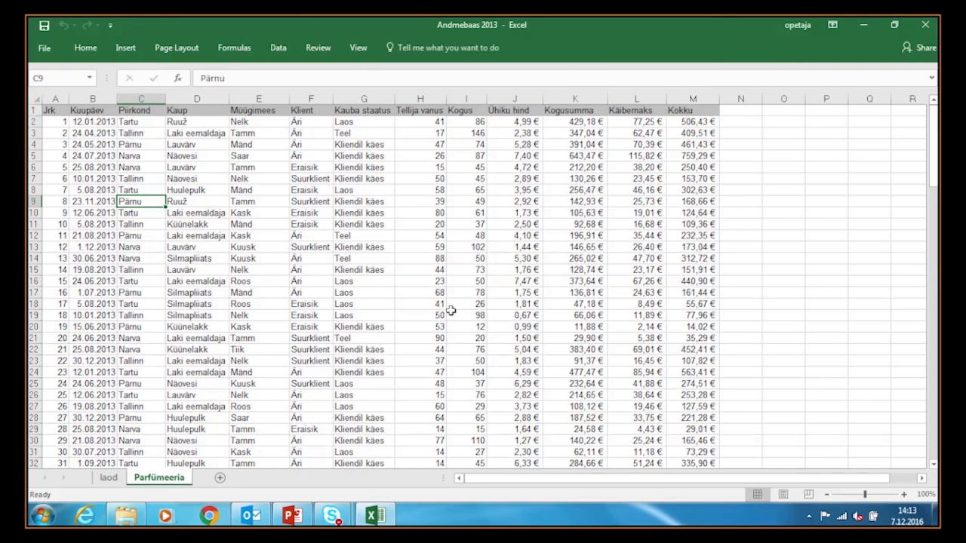
{"action": "mouse_move", "coordinate": [337, 521]}
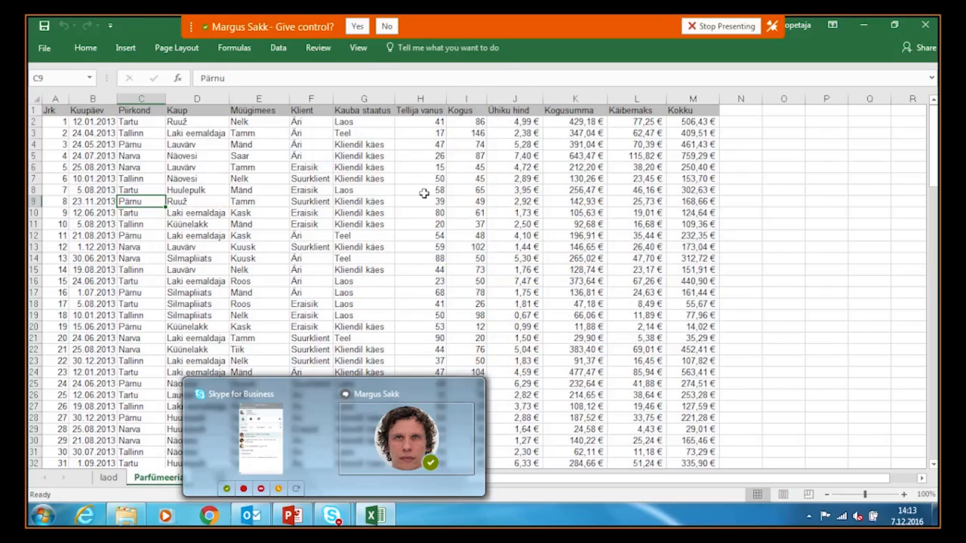
{"action": "left_click", "coordinate": [357, 25]}
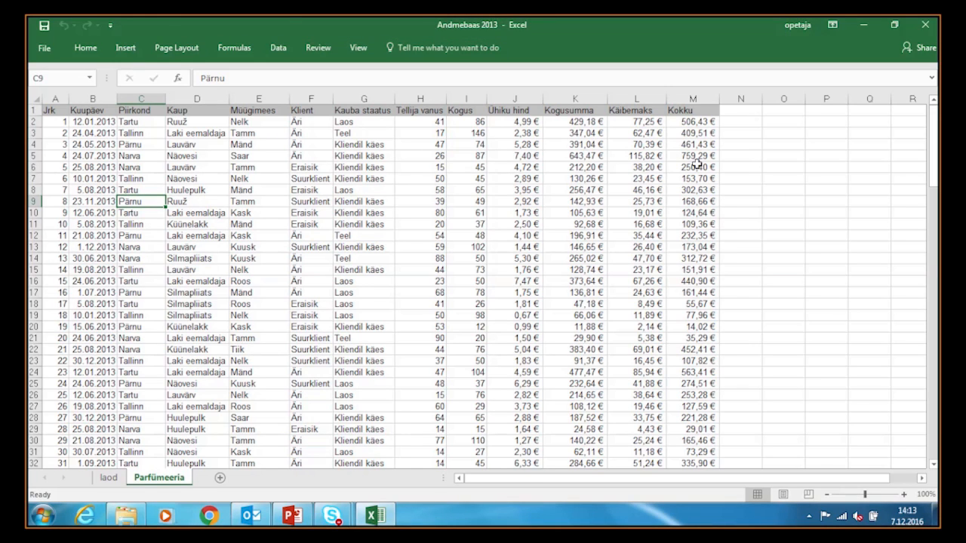
- Fill cell C9 (Pärnu) orange, select G31, and reopen the Skype chat
{"action": "left_click", "coordinate": [97, 46]}
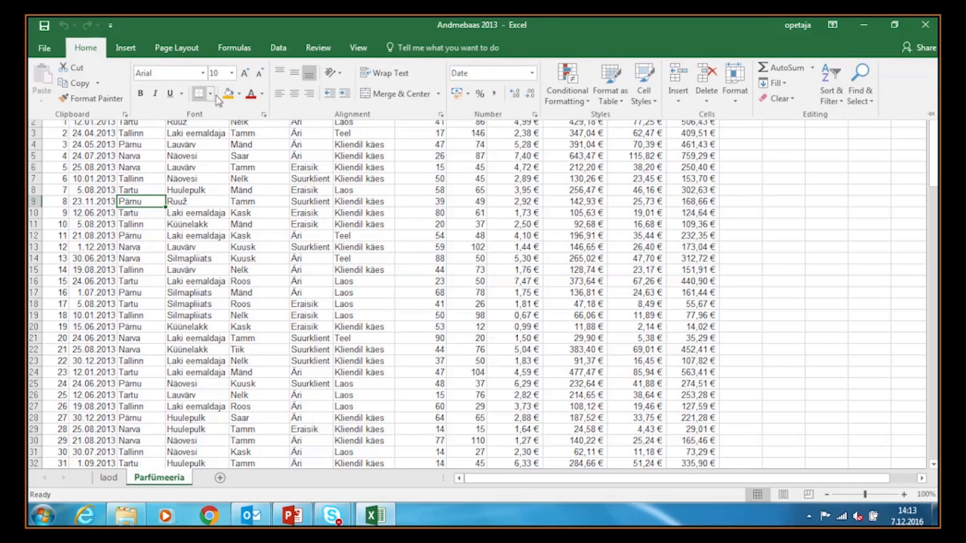
{"action": "left_click", "coordinate": [228, 94]}
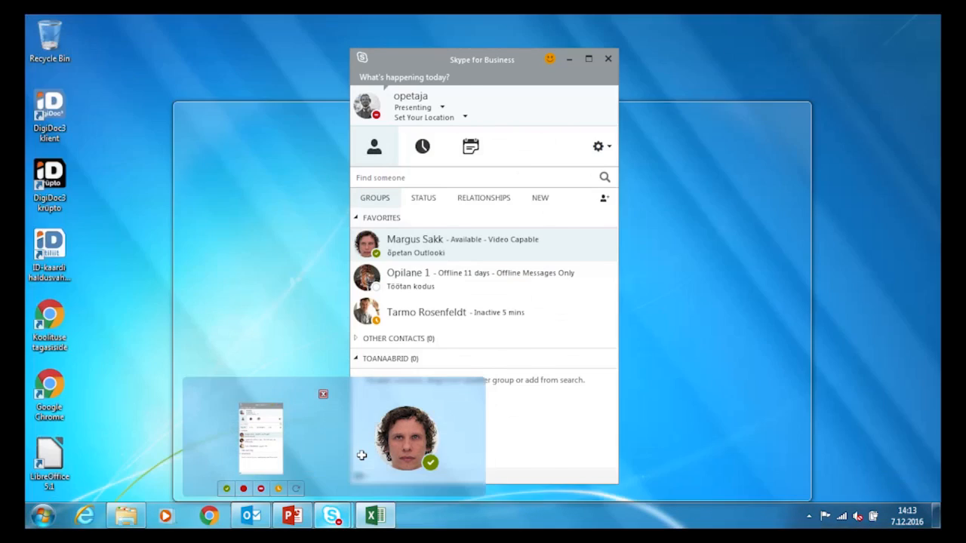
{"action": "left_click", "coordinate": [363, 455]}
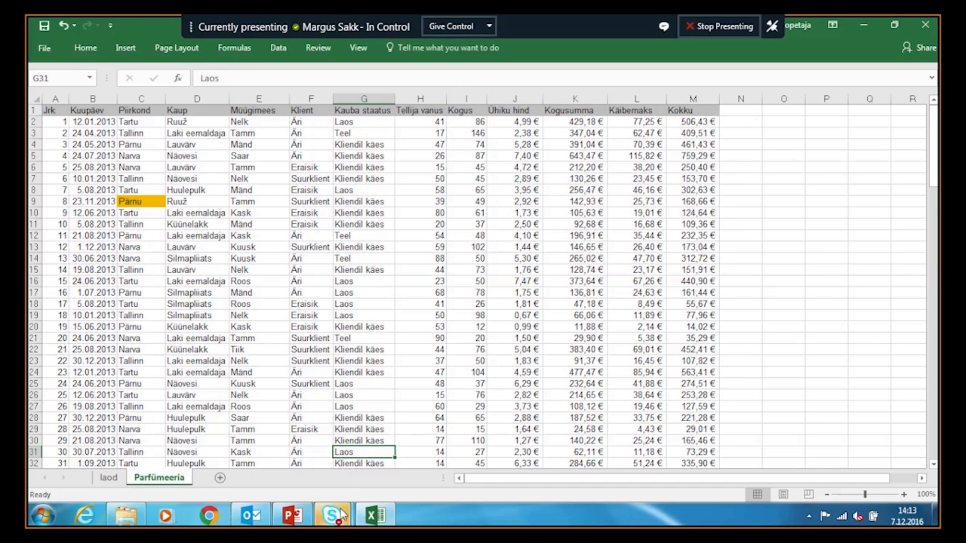
{"action": "mouse_move", "coordinate": [332, 517]}
{"action": "left_click", "coordinate": [342, 452]}
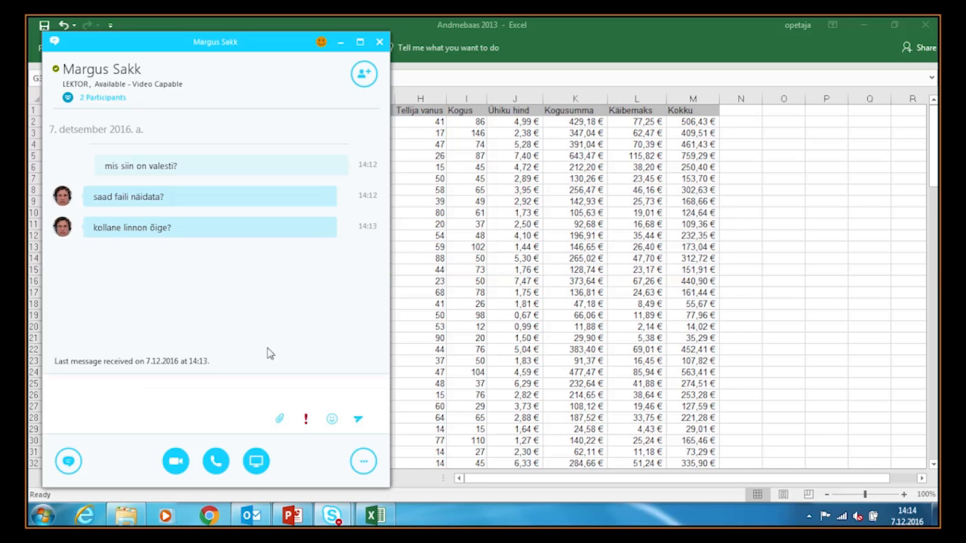
- Invite a second colleague into the chat to make a three-person conversation
{"action": "left_click", "coordinate": [613, 46]}
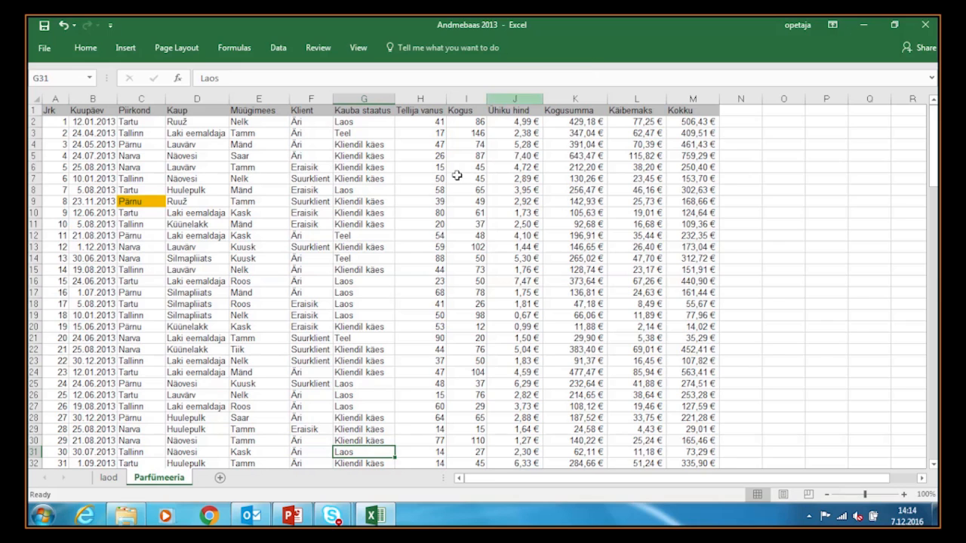
{"action": "mouse_move", "coordinate": [339, 520]}
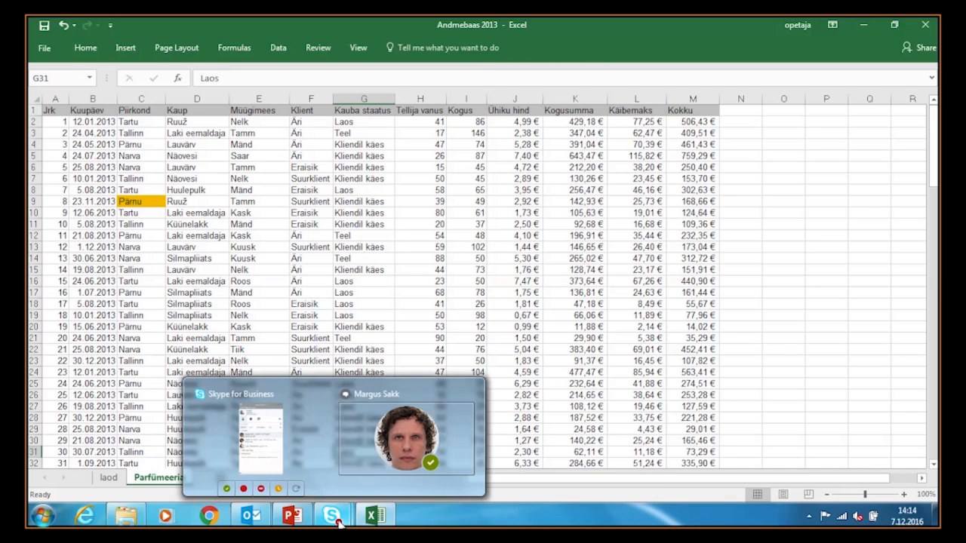
{"action": "left_click", "coordinate": [377, 442]}
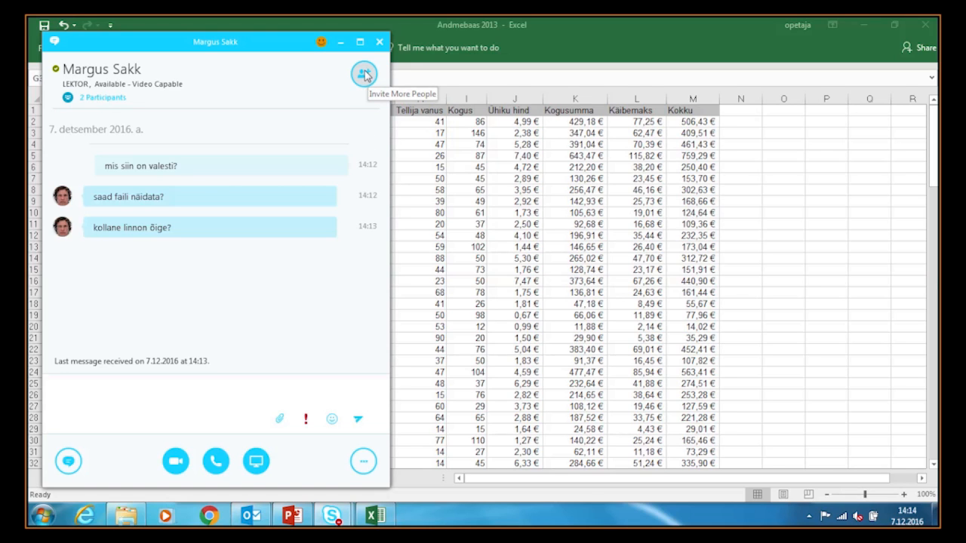
{"action": "left_click", "coordinate": [365, 75]}
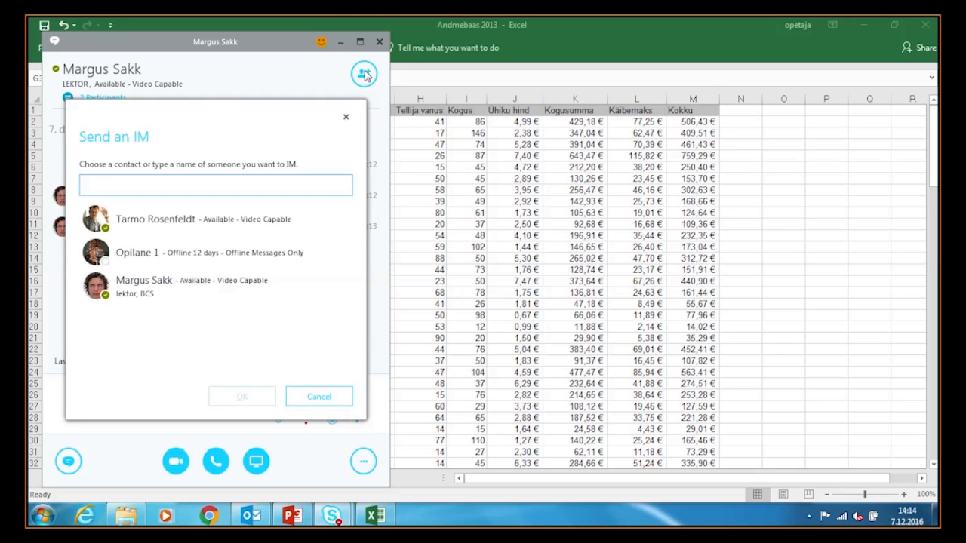
{"action": "left_click", "coordinate": [140, 225]}
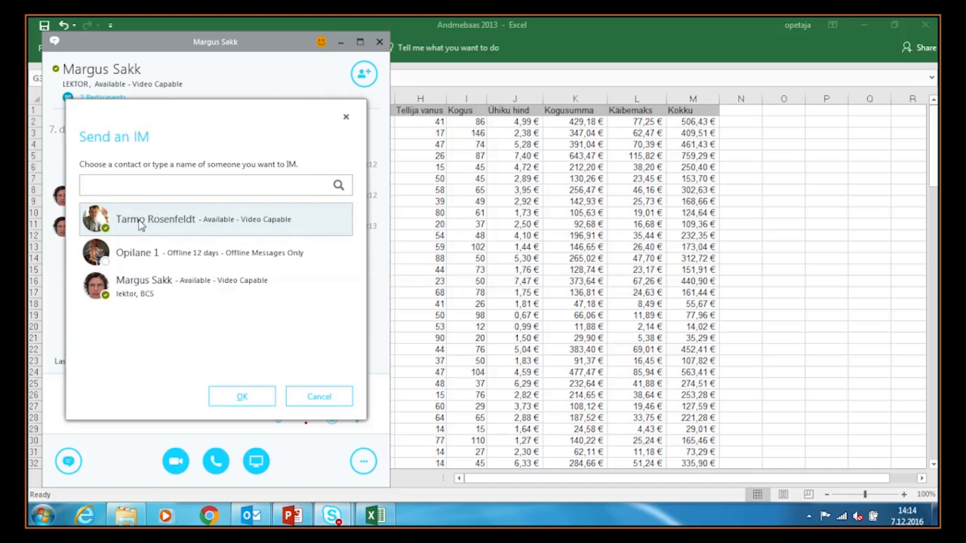
{"action": "left_click", "coordinate": [243, 397]}
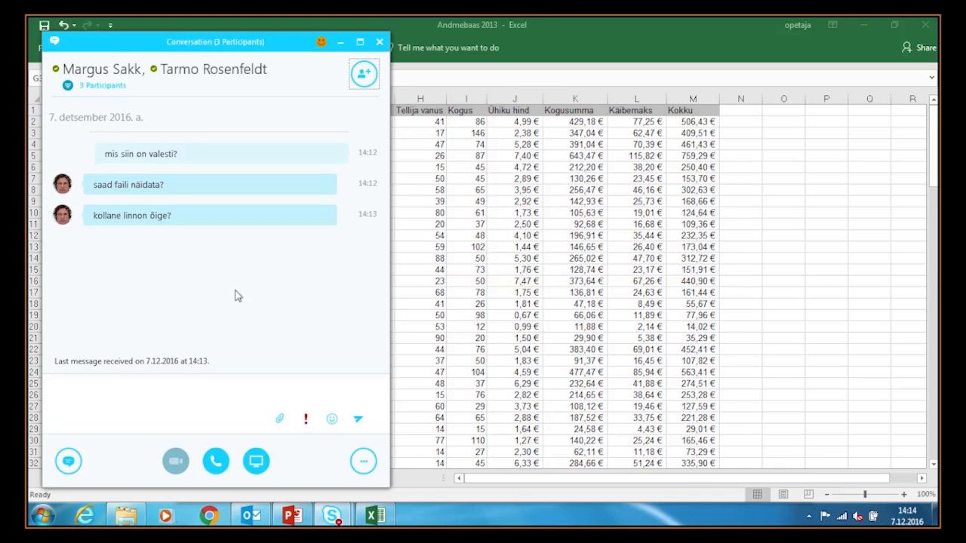
- Ask the new colleague by name 'mis sa arvad?' in the group chat
{"action": "left_click", "coordinate": [118, 388]}
{"action": "type", "text": "tarmo, mis s"}
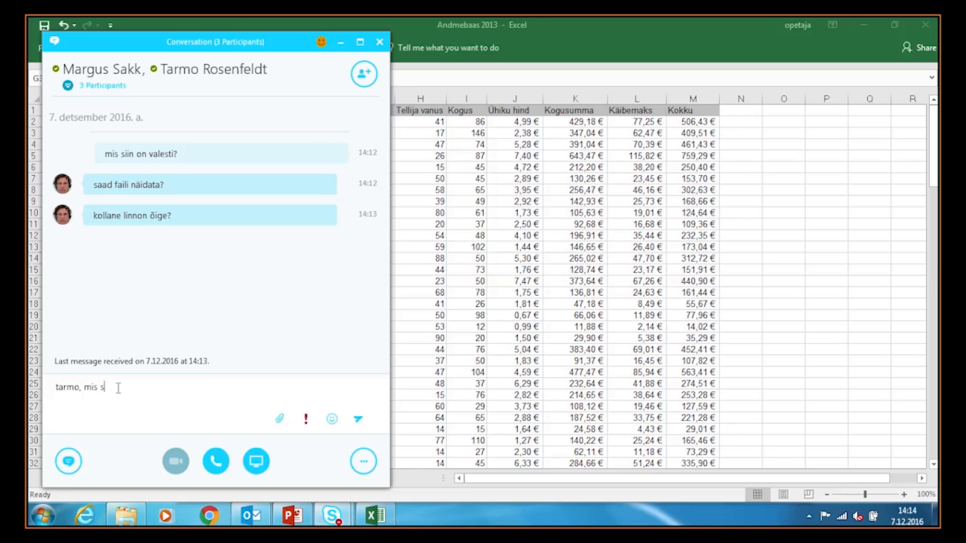
{"action": "type", "text": "a arvad?"}
{"action": "key", "text": "Return"}
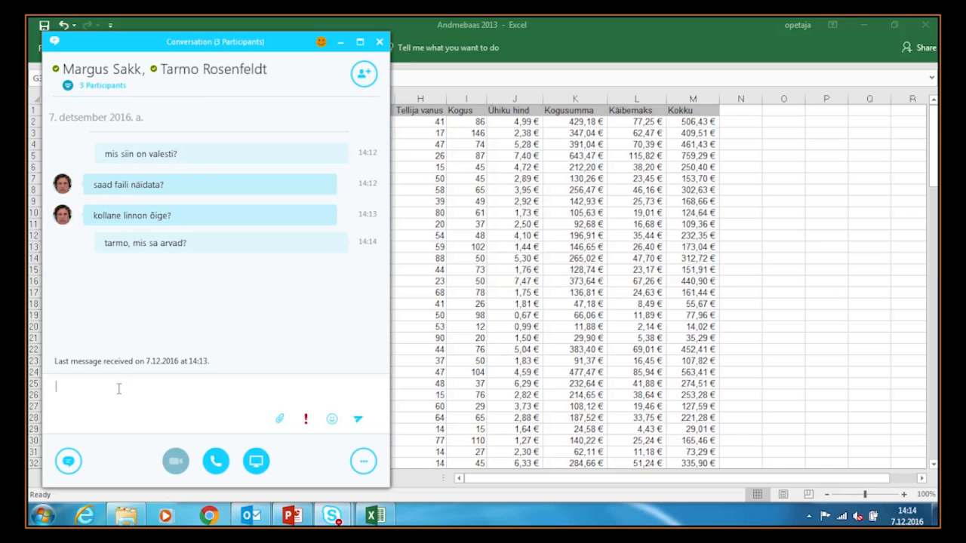
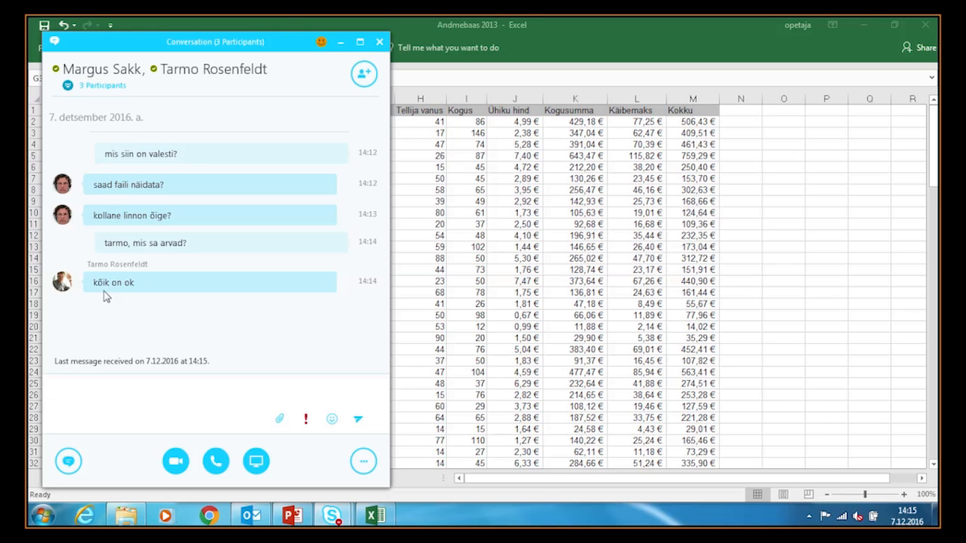
- Stop presenting the shared Excel workbook in the meeting
{"action": "left_click", "coordinate": [600, 47]}
{"action": "mouse_move", "coordinate": [446, 18]}
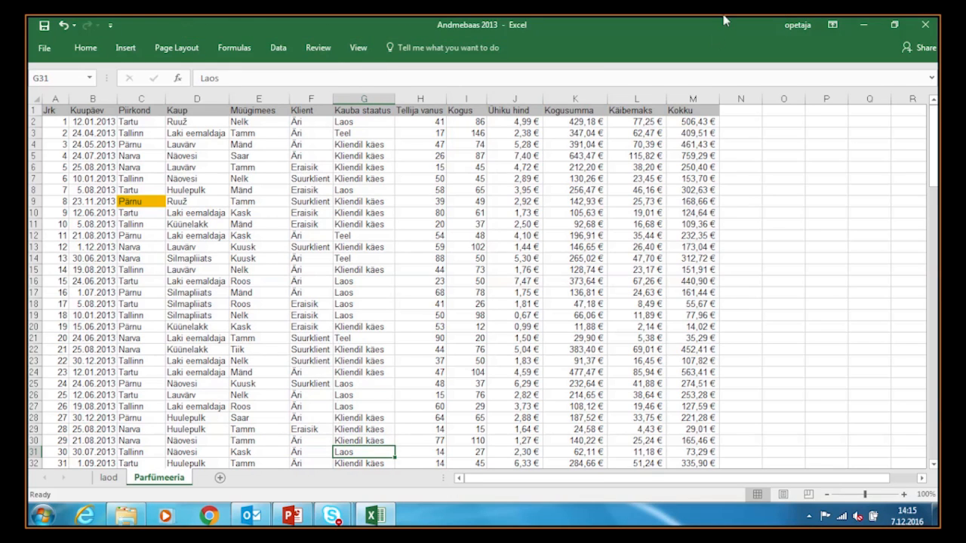
{"action": "mouse_move", "coordinate": [726, 23]}
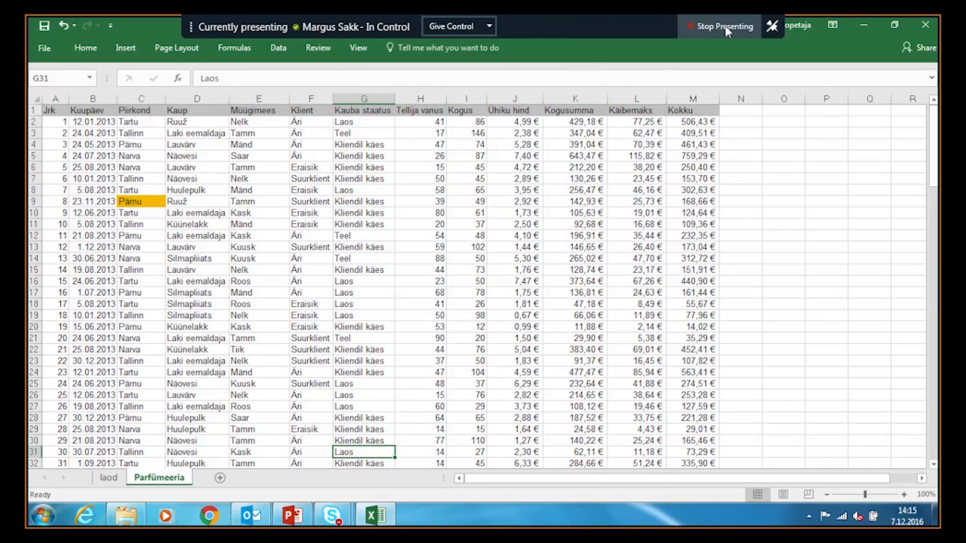
{"action": "left_click", "coordinate": [725, 27]}
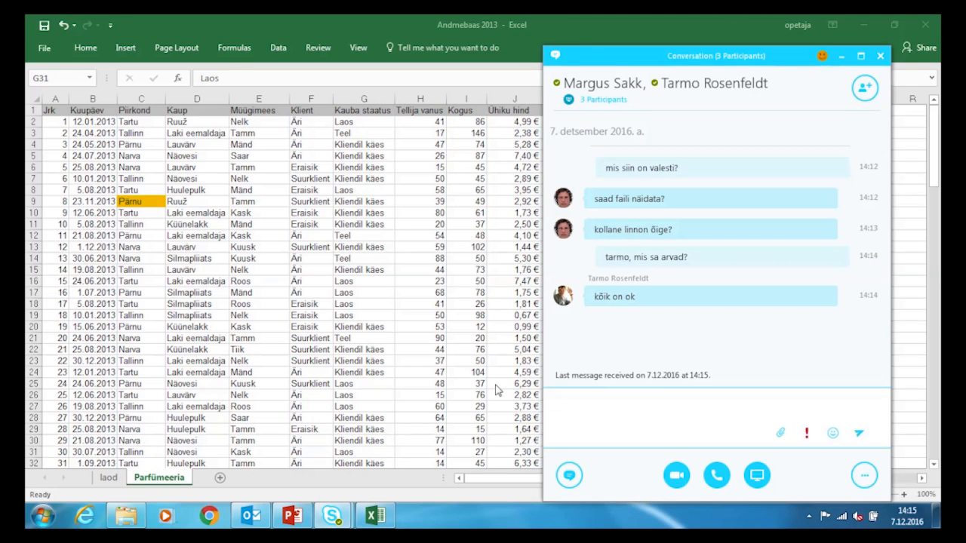
- Close the Andmebaas 2013 workbook, saving its changes
{"action": "left_click", "coordinate": [929, 27]}
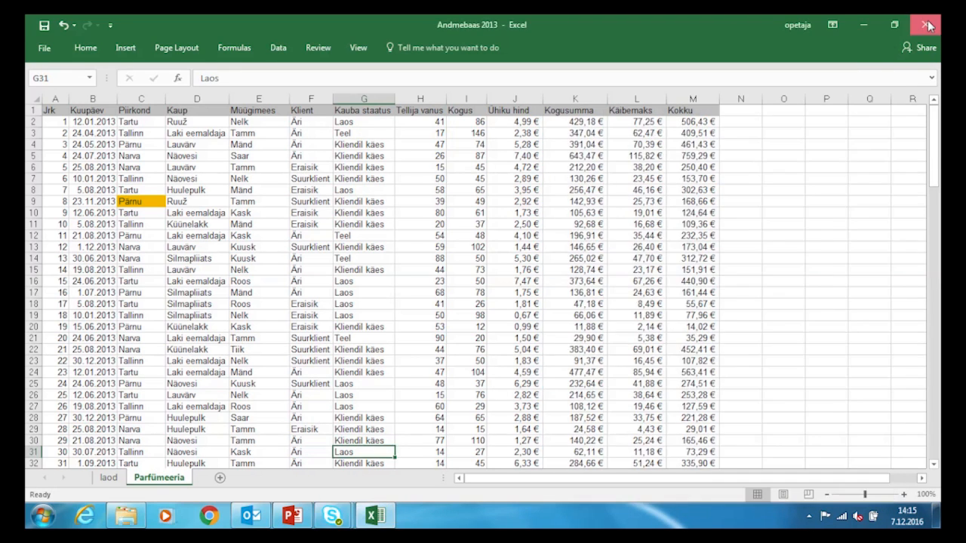
{"action": "left_click", "coordinate": [929, 27]}
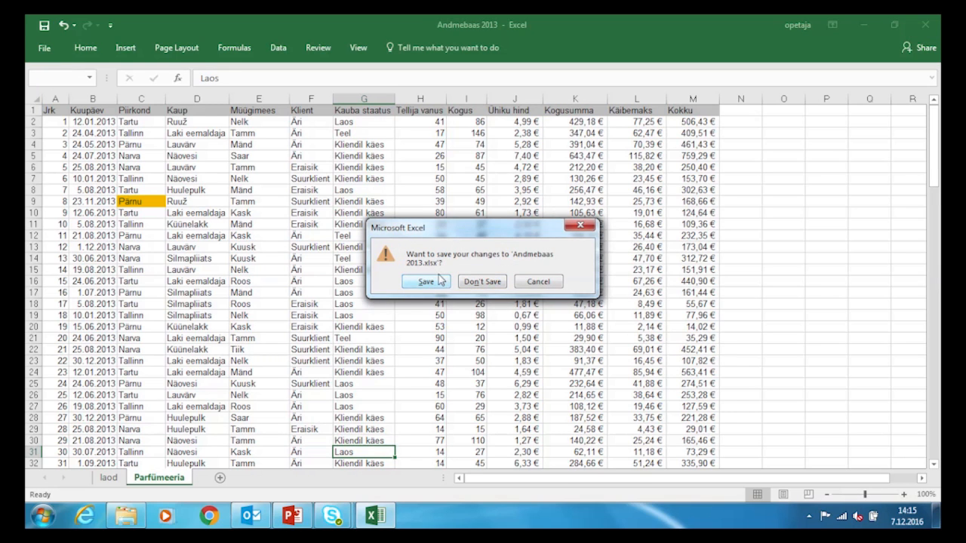
{"action": "left_click", "coordinate": [441, 281]}
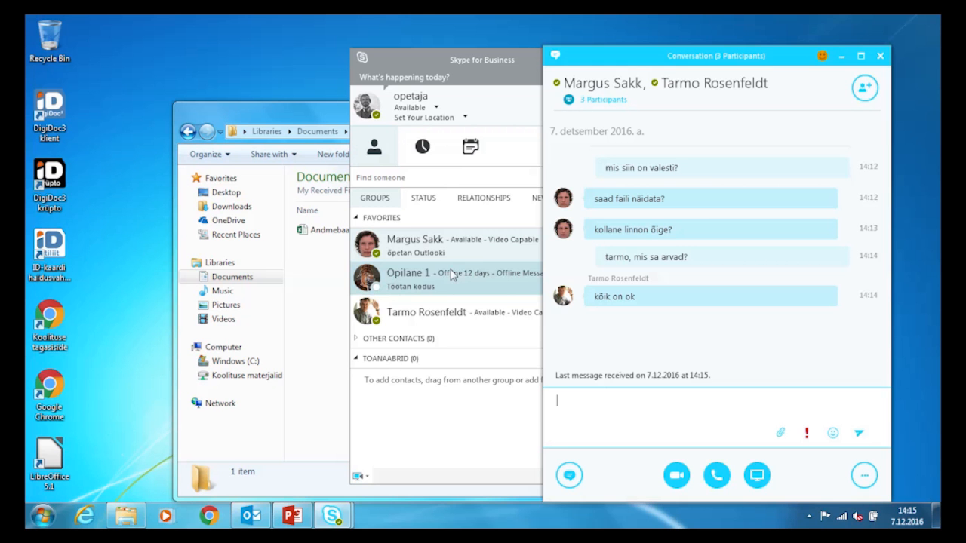
- Close the three-person chat, minimize Explorer, then hide and reopen Skype's contacts window from the tray
{"action": "left_click", "coordinate": [881, 59]}
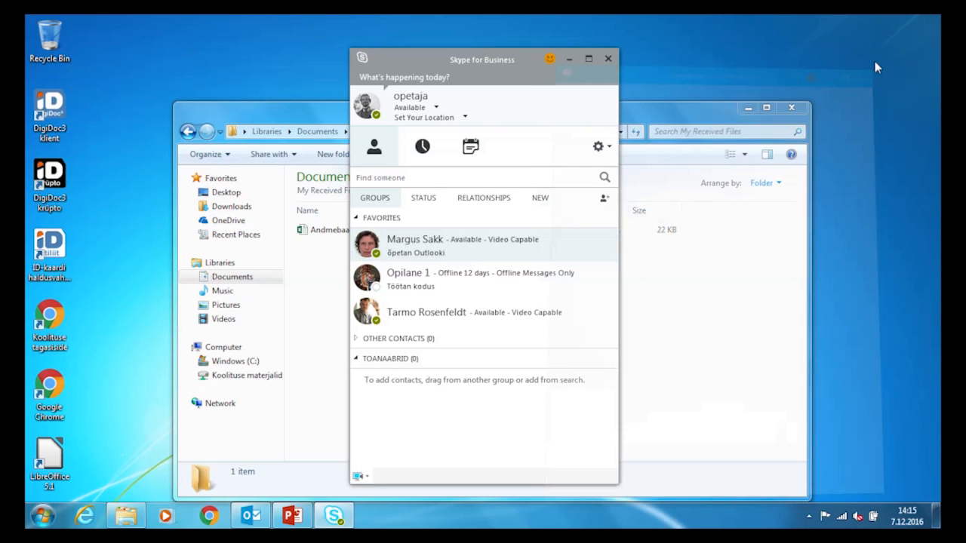
{"action": "left_click", "coordinate": [750, 107]}
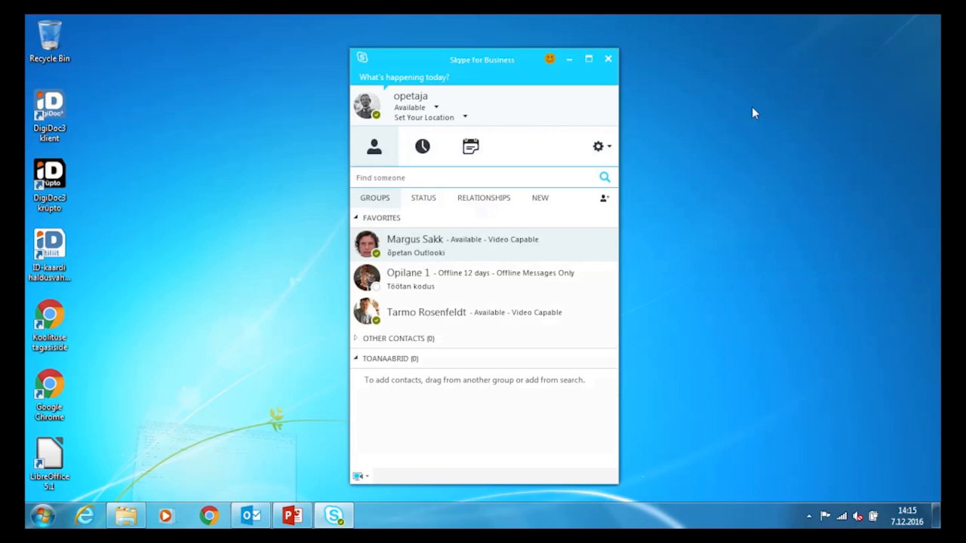
{"action": "left_click_drag", "start_coordinate": [471, 60], "coordinate": [425, 50]}
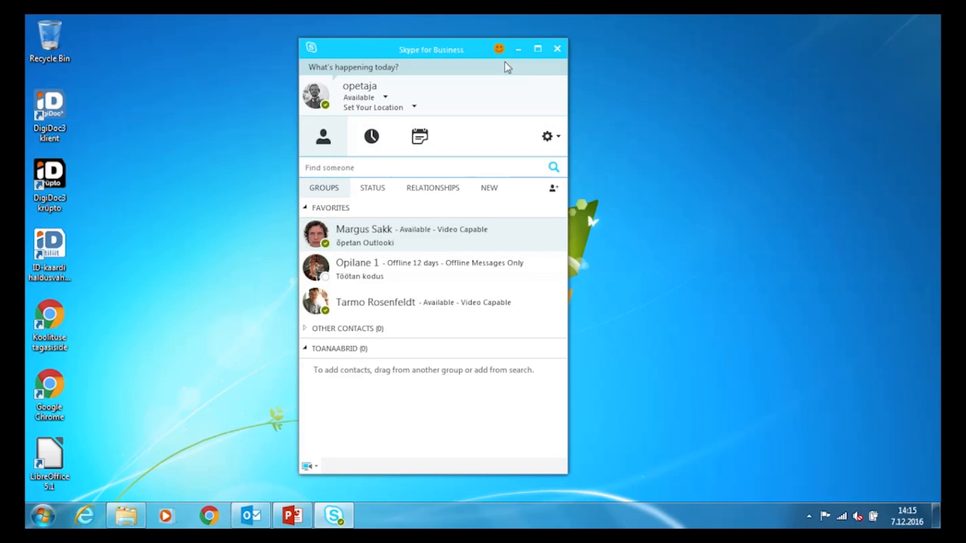
{"action": "left_click", "coordinate": [558, 49]}
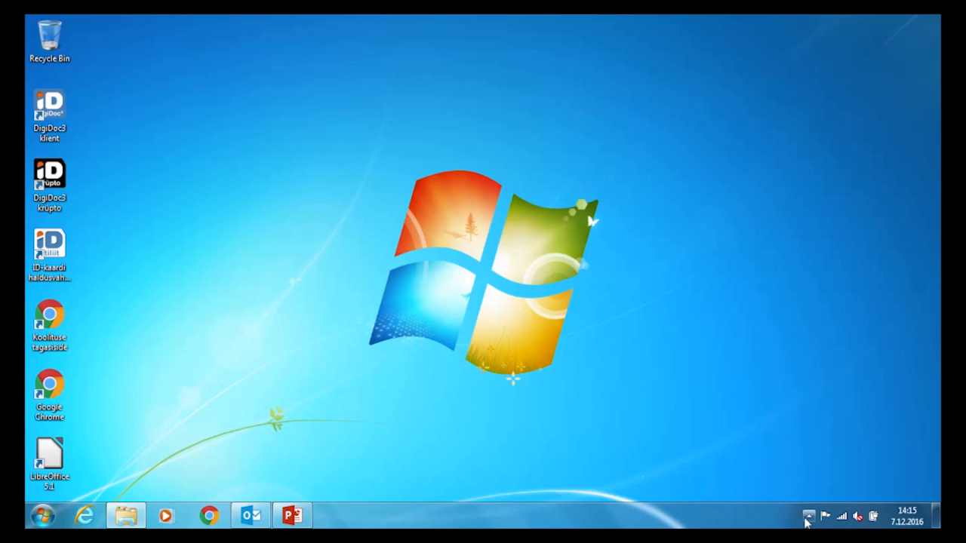
{"action": "left_click", "coordinate": [810, 518]}
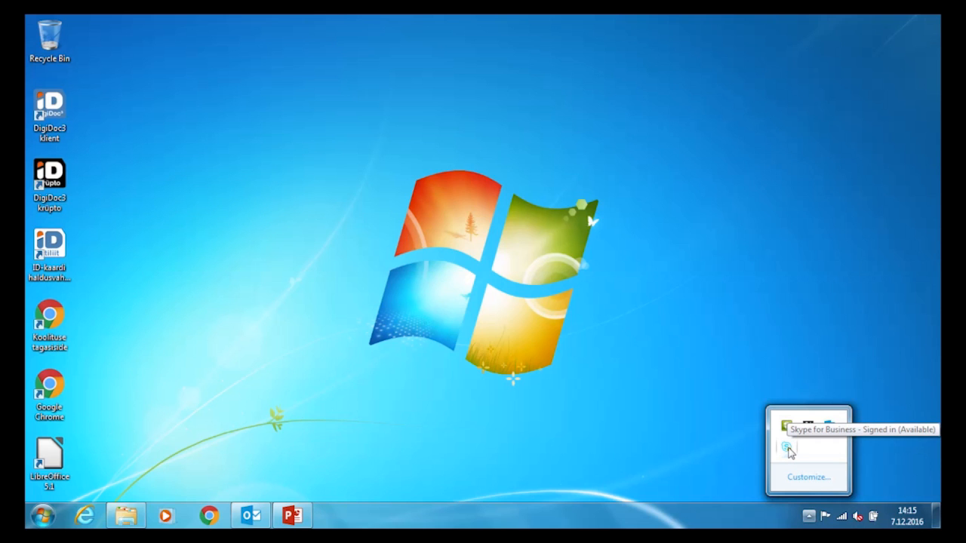
{"action": "left_click", "coordinate": [788, 449]}
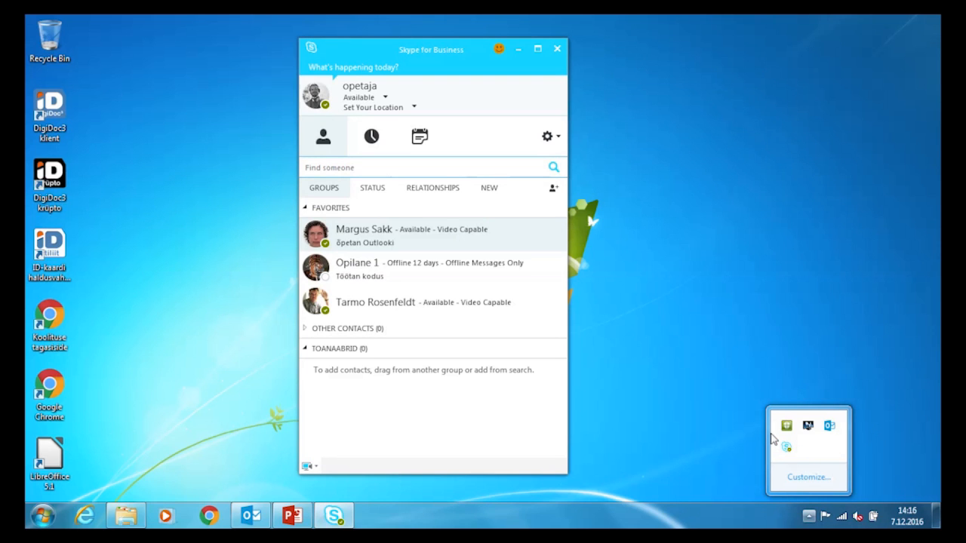
- Switch your presence from Available to Busy using the status dropdown under your name
{"action": "left_click", "coordinate": [559, 138]}
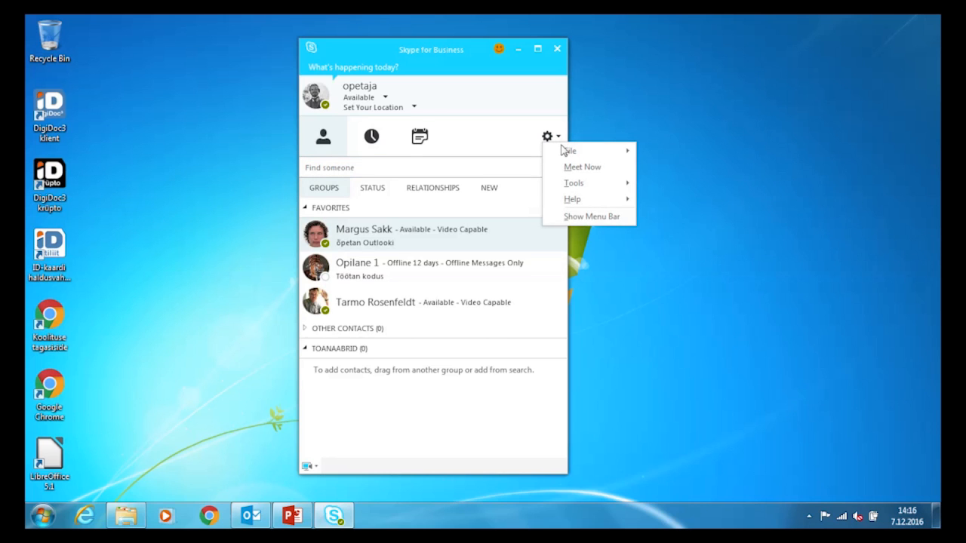
{"action": "mouse_move", "coordinate": [567, 154]}
{"action": "left_click", "coordinate": [383, 99]}
{"action": "left_click", "coordinate": [382, 99]}
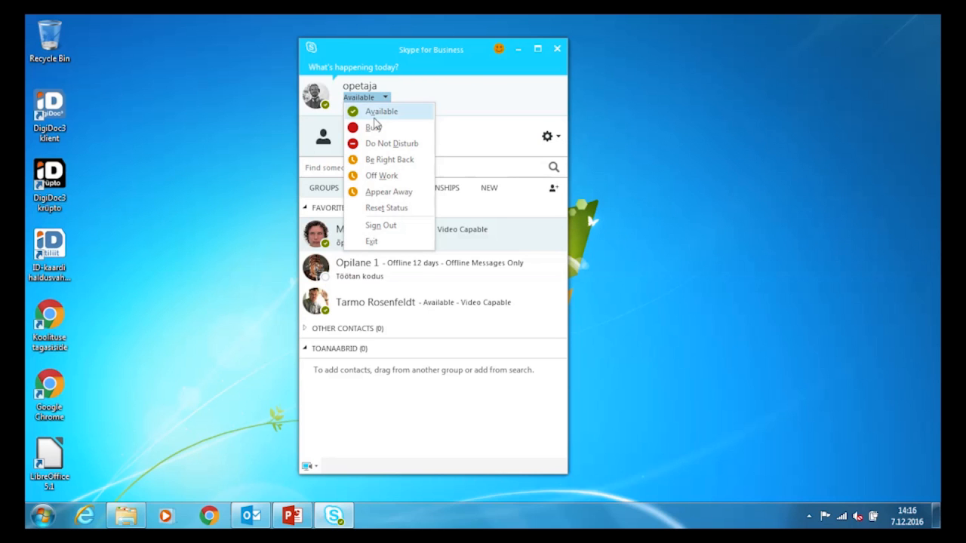
{"action": "left_click", "coordinate": [374, 130]}
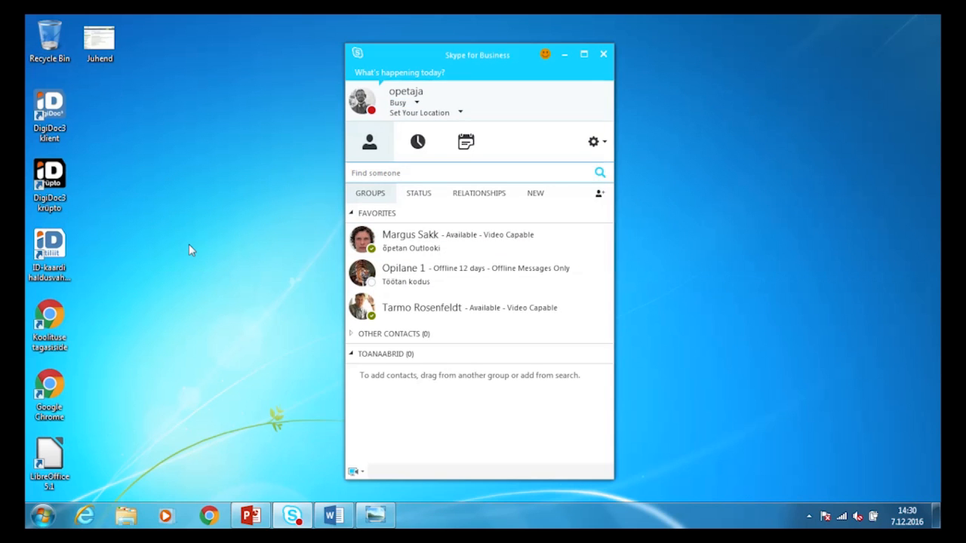
- Start a conversation with the first favourite contact and move its window up and left
{"action": "mouse_move", "coordinate": [368, 240]}
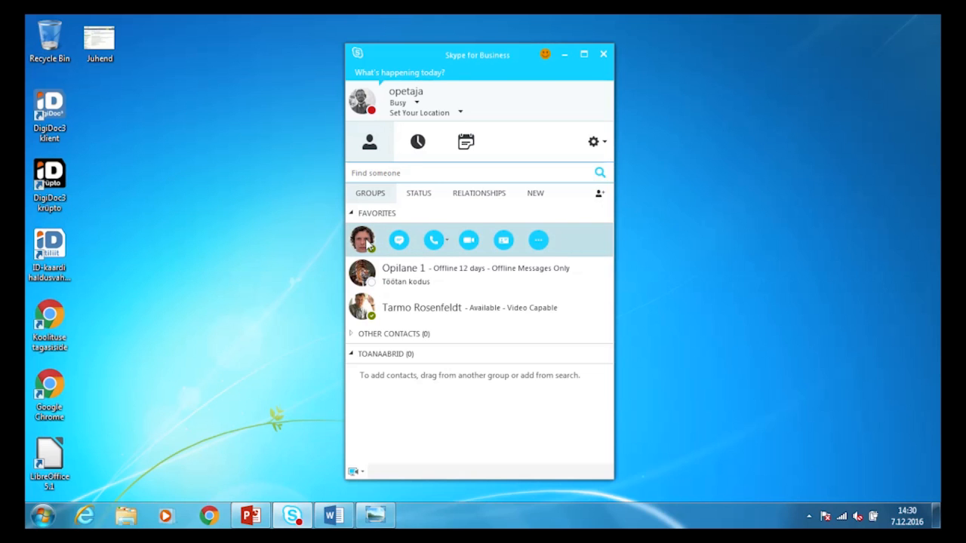
{"action": "double_click", "coordinate": [374, 241]}
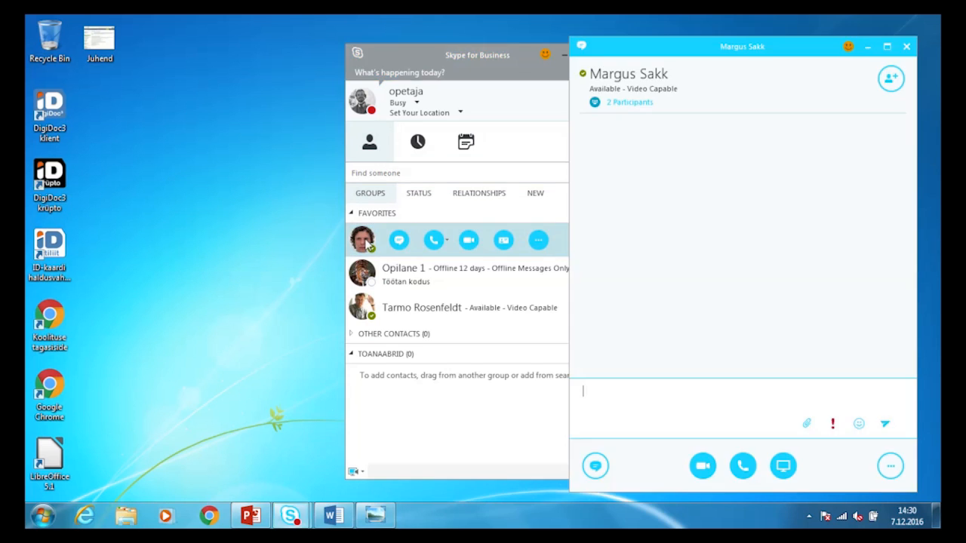
{"action": "left_click_drag", "start_coordinate": [765, 54], "coordinate": [694, 43]}
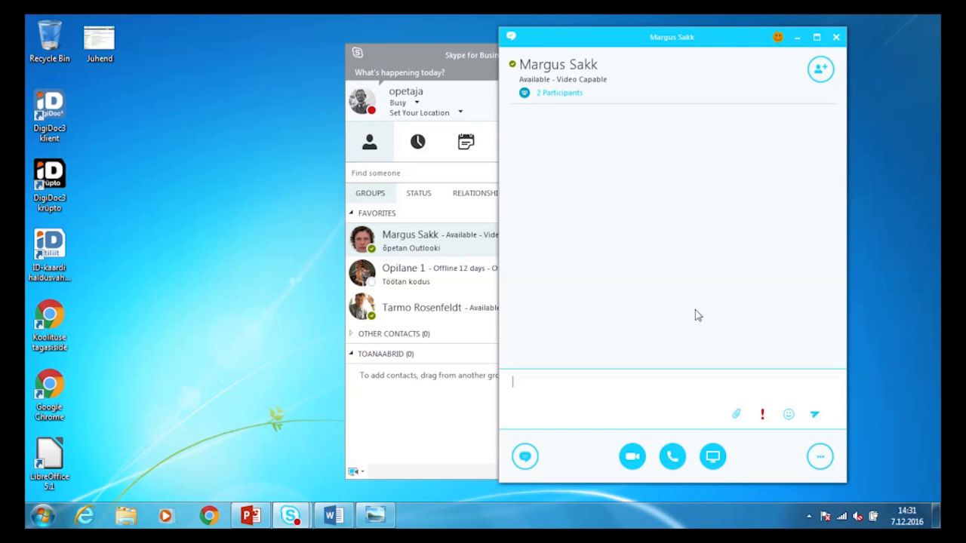
- Look at the Present Content choices, opening and cancelling Present Programs
{"action": "left_click", "coordinate": [714, 456]}
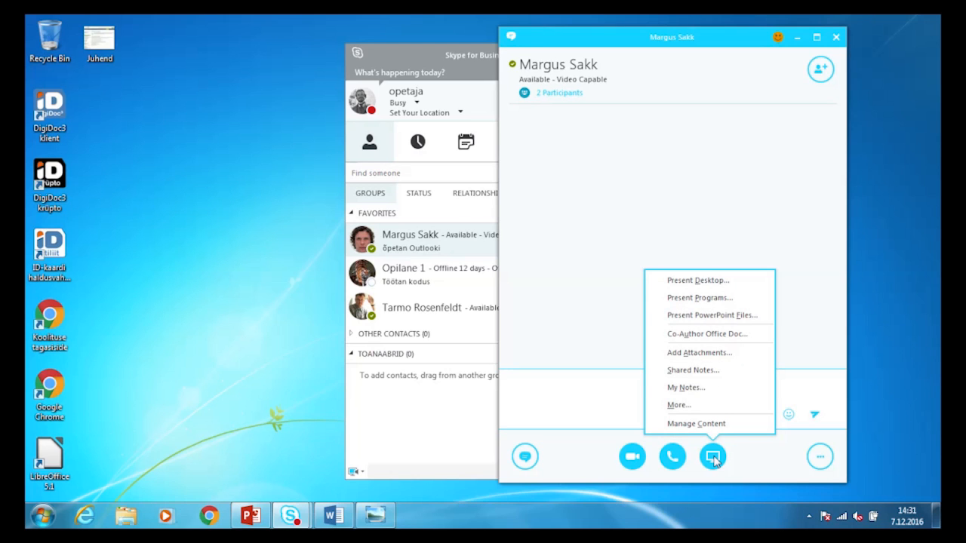
{"action": "left_click", "coordinate": [739, 302]}
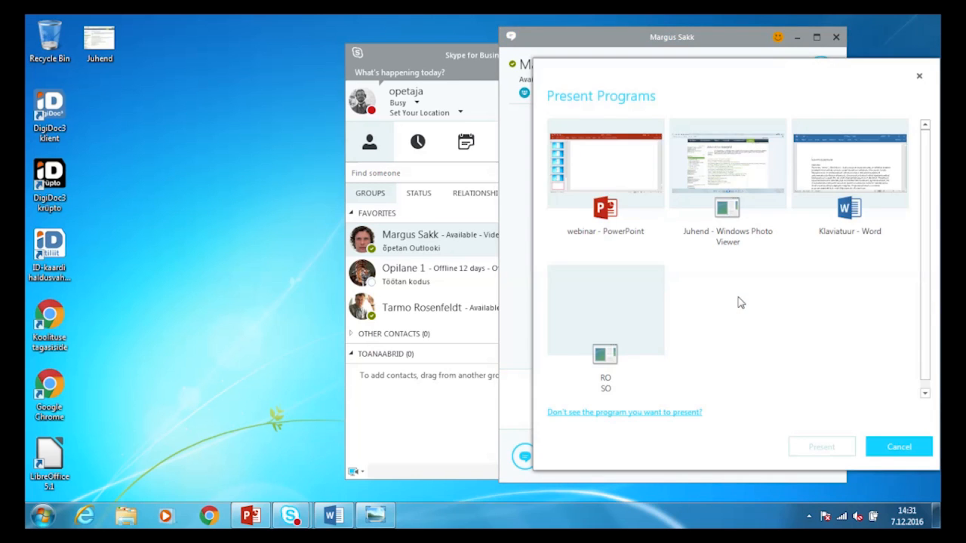
{"action": "left_click", "coordinate": [920, 77]}
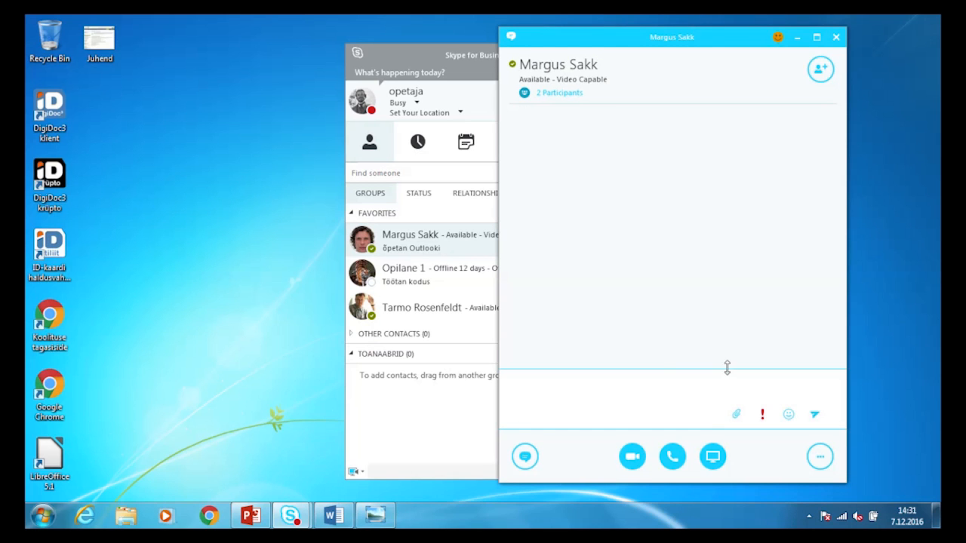
{"action": "mouse_move", "coordinate": [714, 457]}
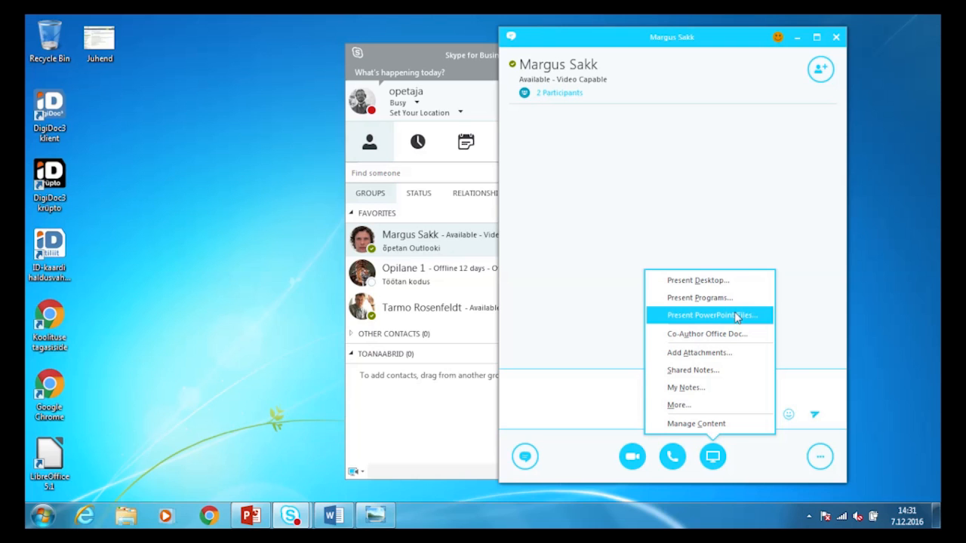
- Dismiss the Whiteboard/Poll/Q&A choices, close the conversation, and switch to the Juhend image
{"action": "left_click", "coordinate": [723, 410]}
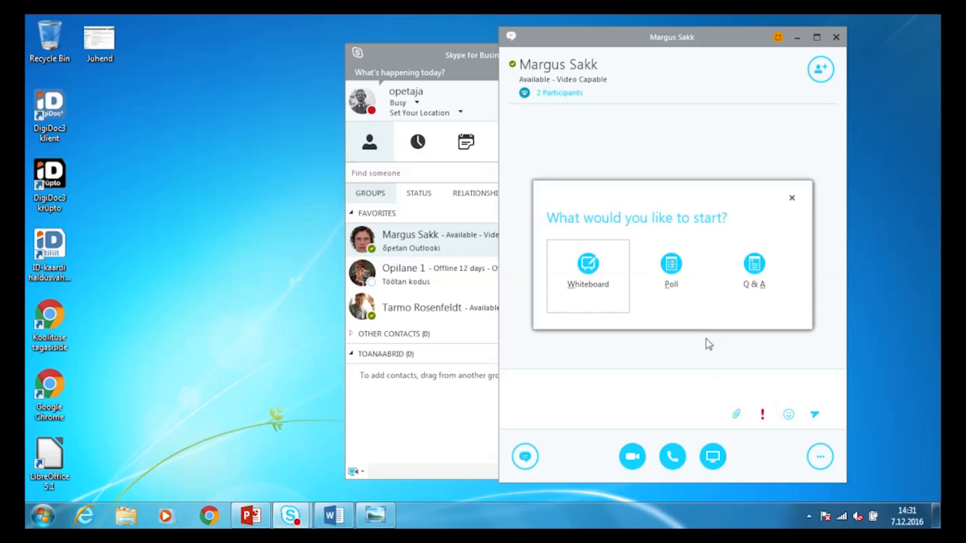
{"action": "left_click", "coordinate": [792, 199]}
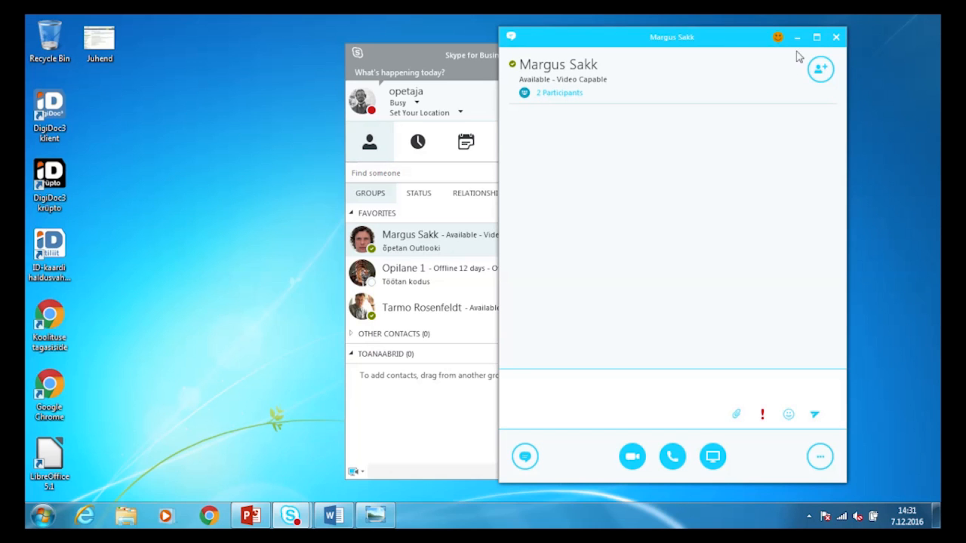
{"action": "left_click", "coordinate": [836, 37]}
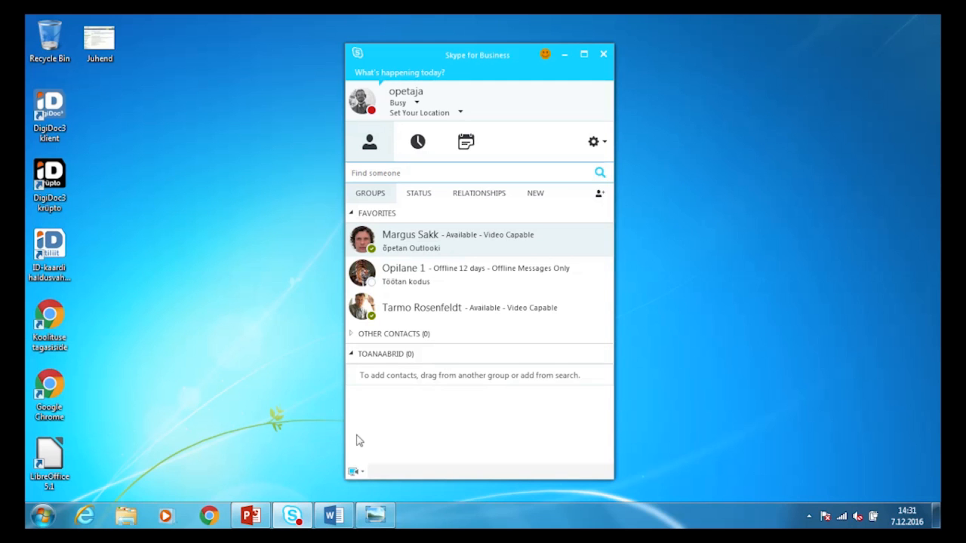
{"action": "left_click", "coordinate": [375, 516]}
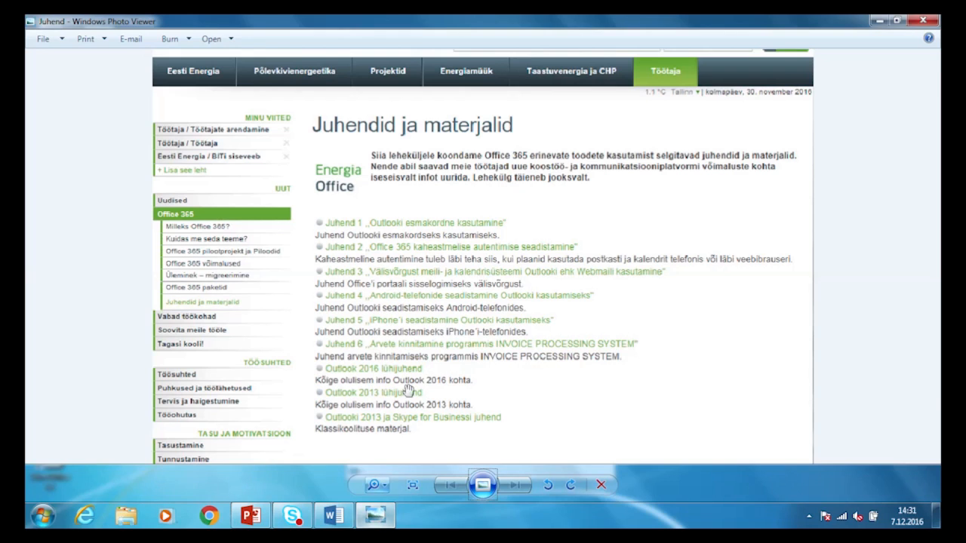